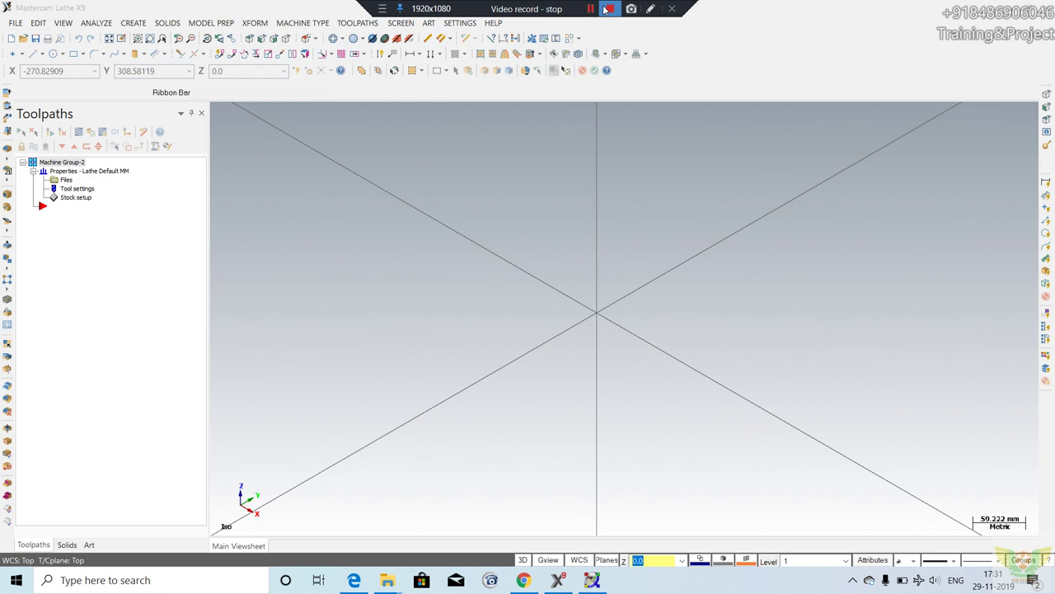
Switch the empty sheet from isometric to the Top (WCS) view.
{"action": "scroll", "coordinate": [461, 299], "scroll_direction": "down", "scroll_amount": 1}
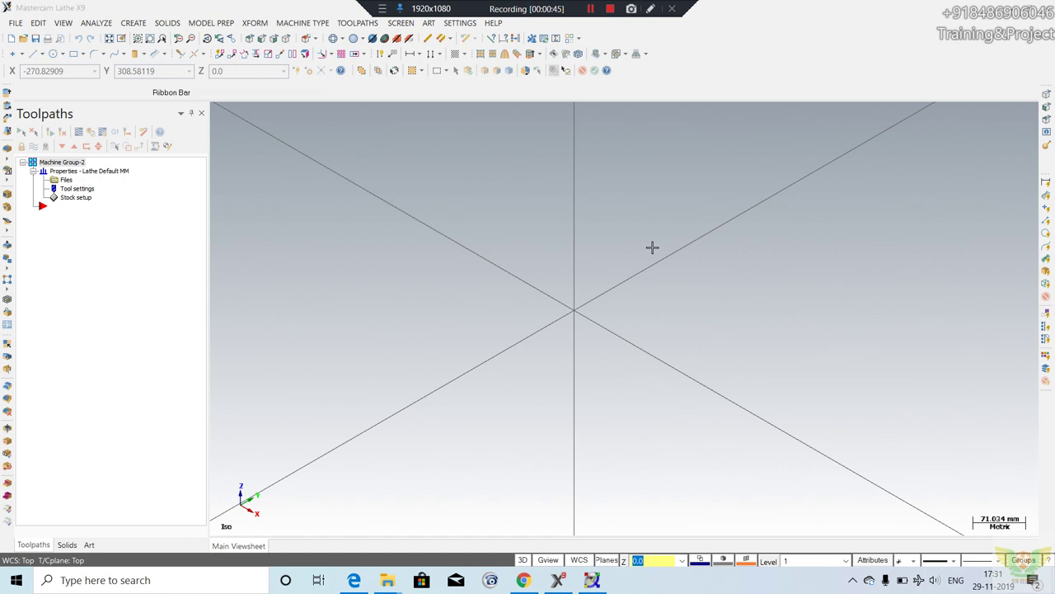
{"action": "right_click", "coordinate": [674, 169]}
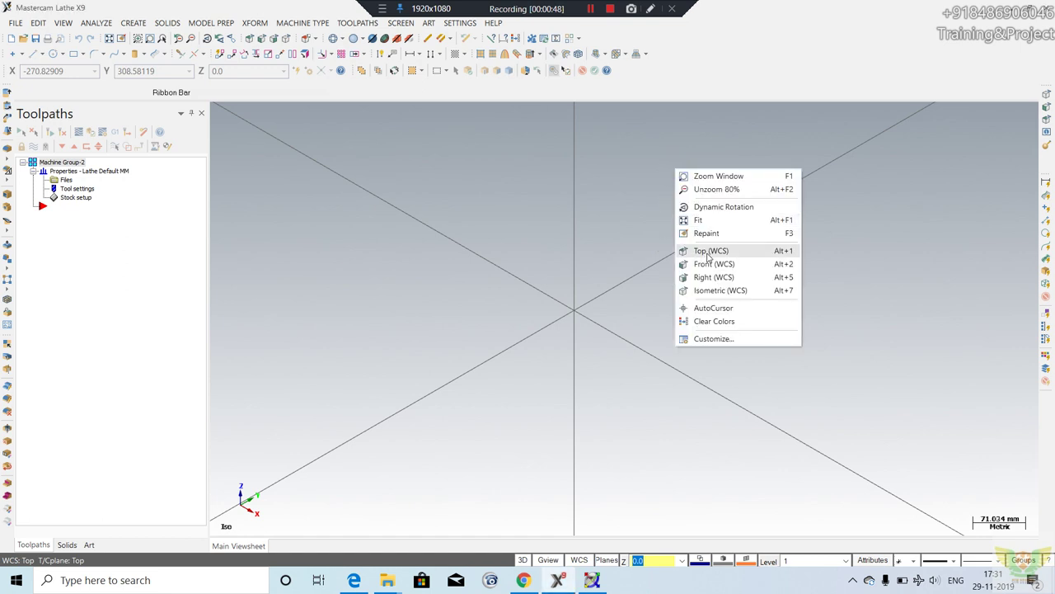
{"action": "left_click", "coordinate": [707, 252]}
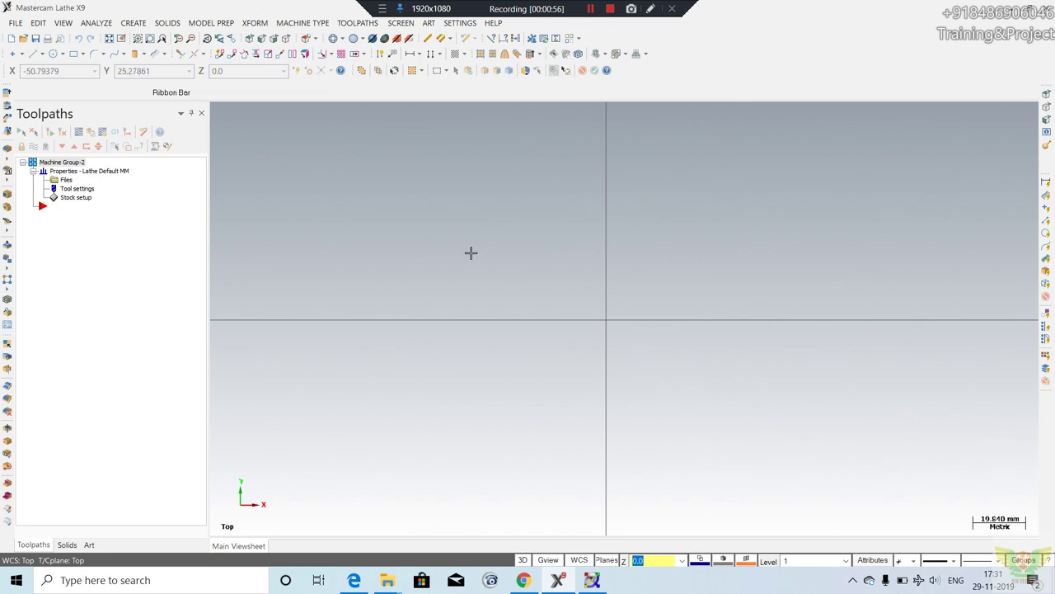
{"action": "left_click", "coordinate": [142, 25]}
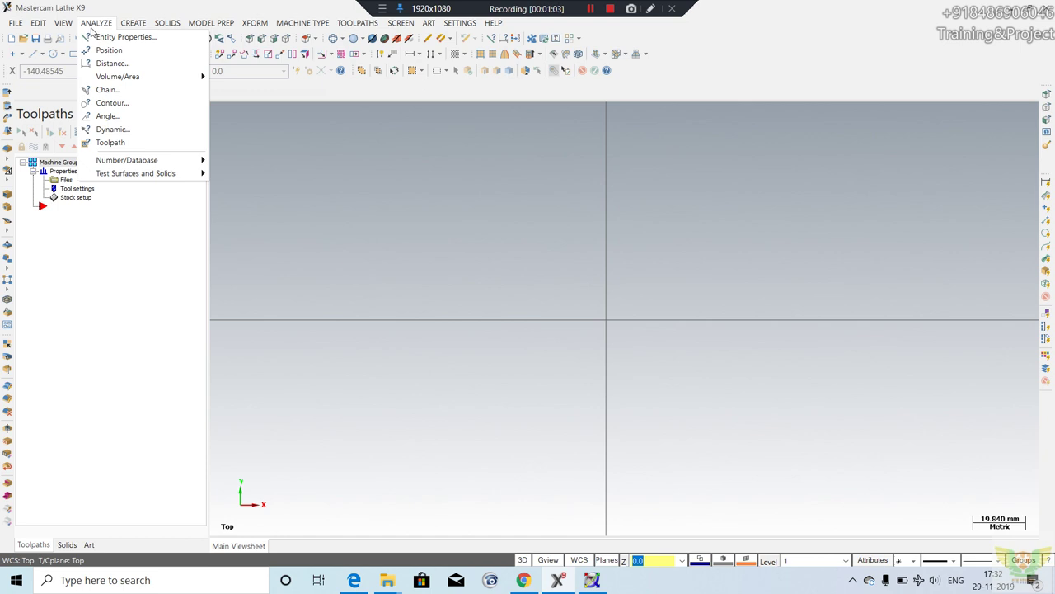
{"action": "mouse_move", "coordinate": [63, 23]}
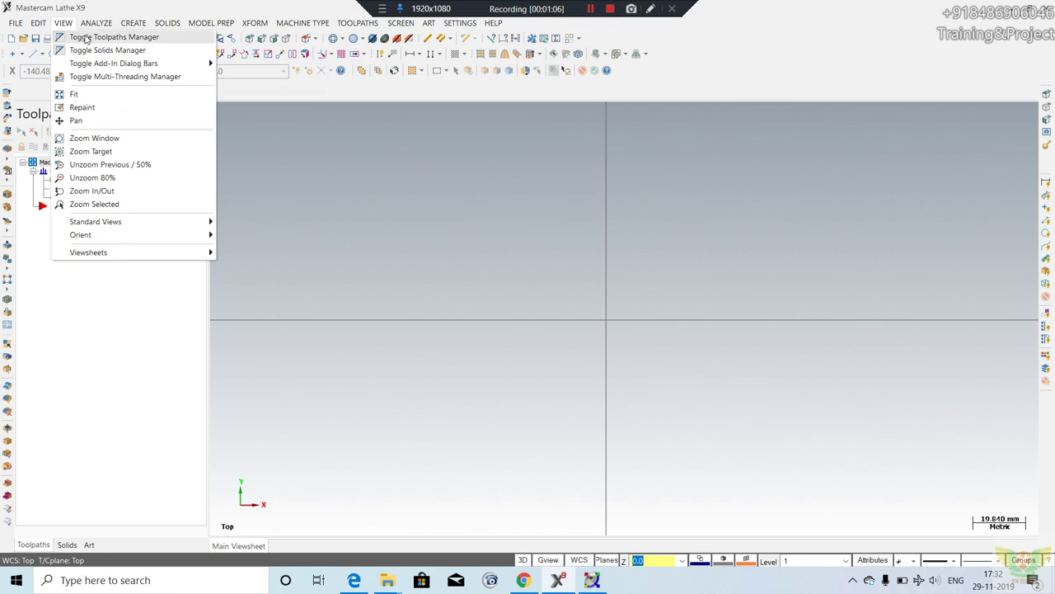
{"action": "left_click", "coordinate": [86, 37]}
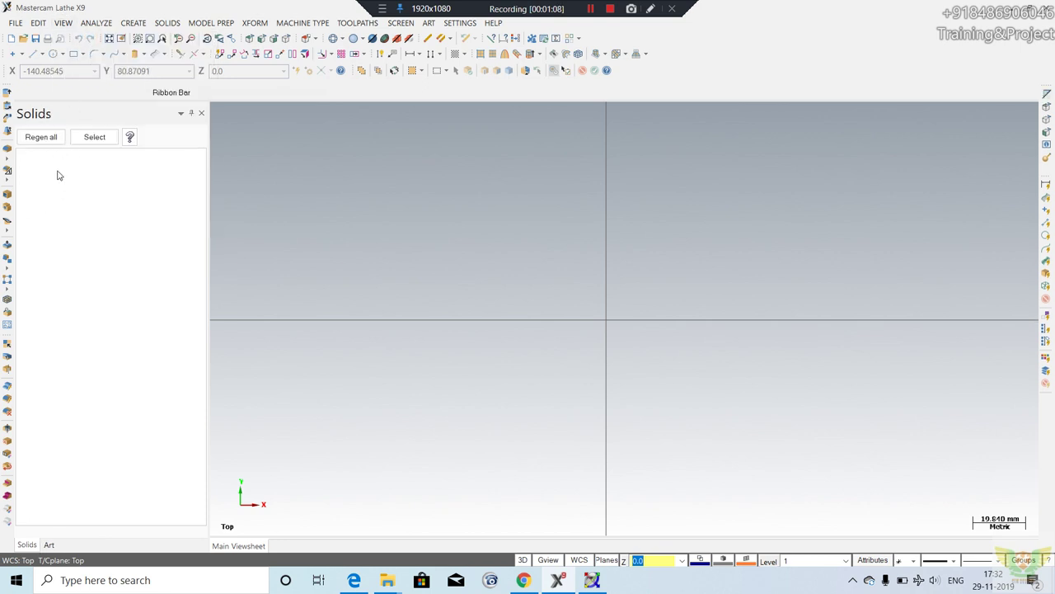
{"action": "left_click", "coordinate": [60, 22]}
{"action": "left_click", "coordinate": [71, 38]}
{"action": "left_click", "coordinate": [62, 22]}
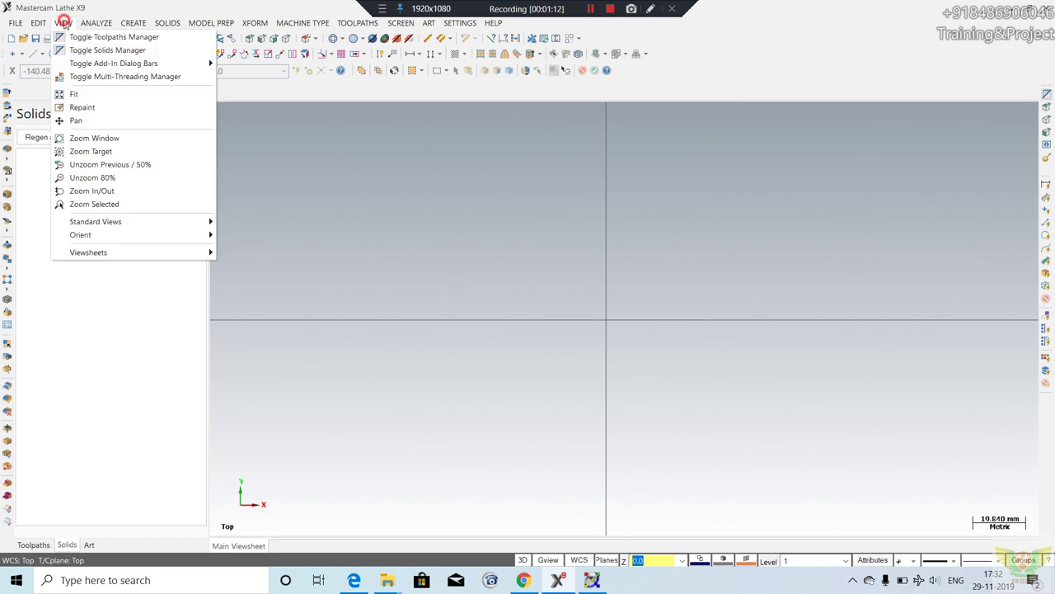
{"action": "left_click", "coordinate": [73, 37]}
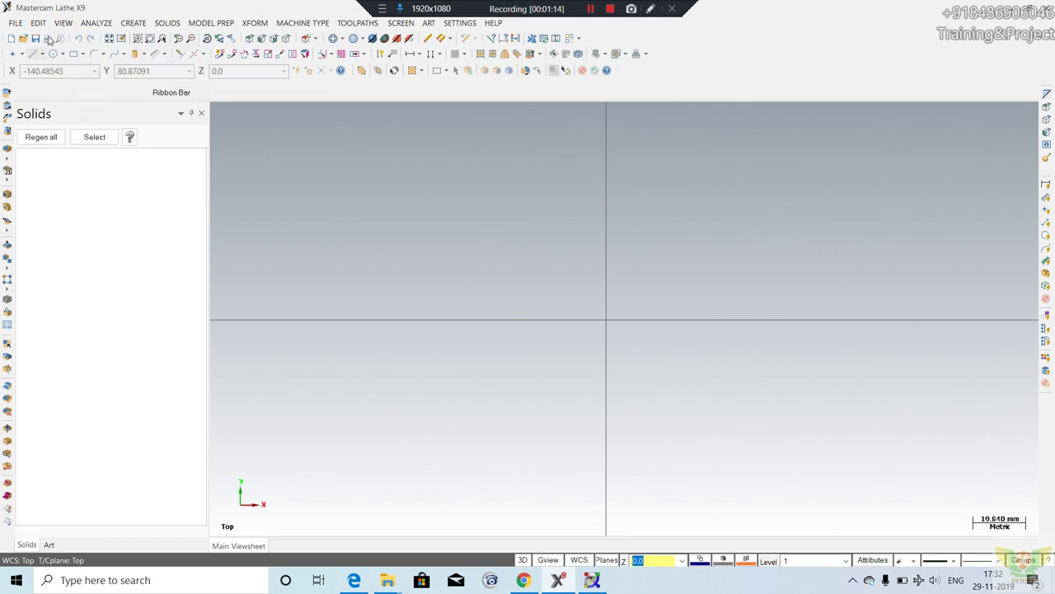
{"action": "left_click", "coordinate": [63, 22]}
{"action": "left_click", "coordinate": [72, 37]}
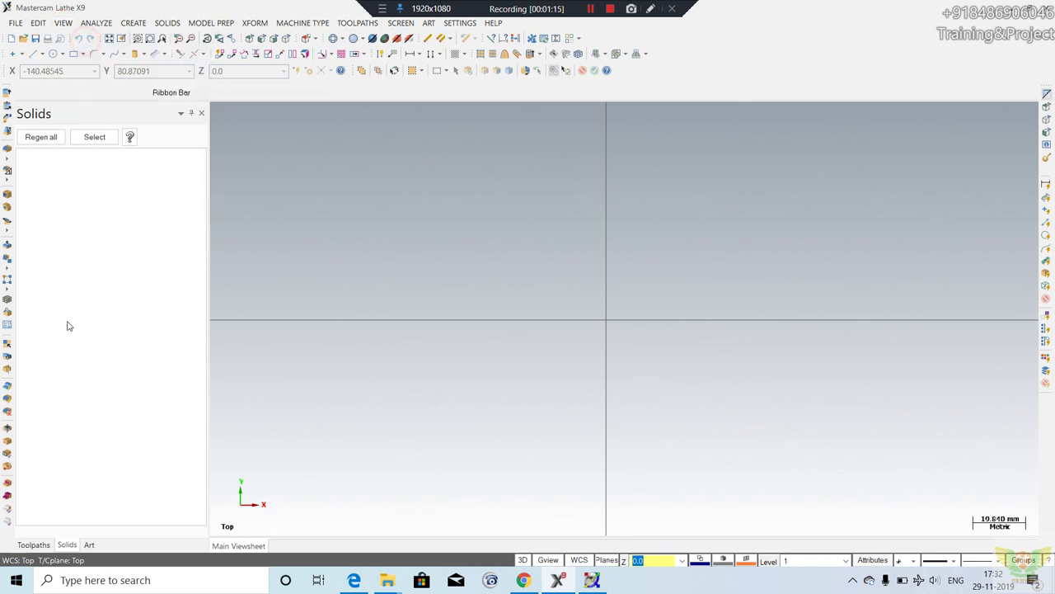
{"action": "left_click", "coordinate": [34, 544]}
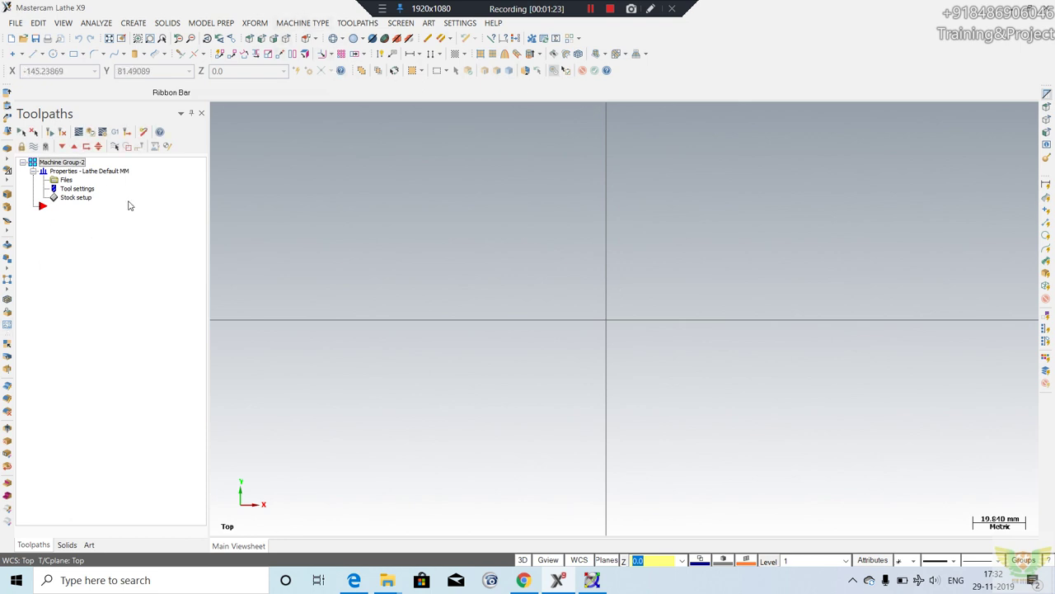
{"action": "scroll", "coordinate": [668, 314], "scroll_direction": "up", "scroll_amount": 1}
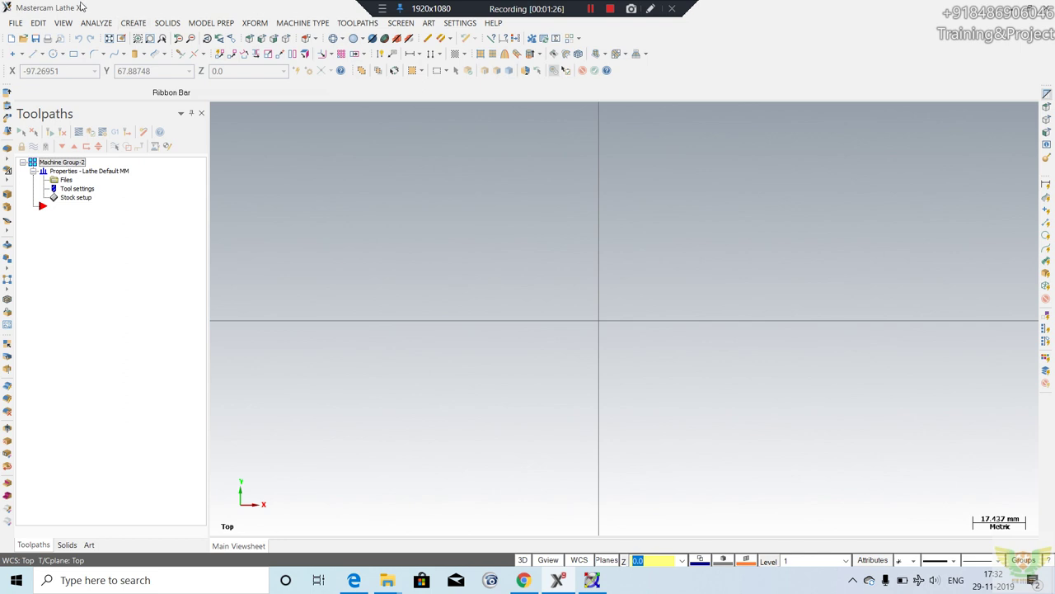
{"action": "left_click", "coordinate": [131, 23]}
{"action": "mouse_move", "coordinate": [145, 37]}
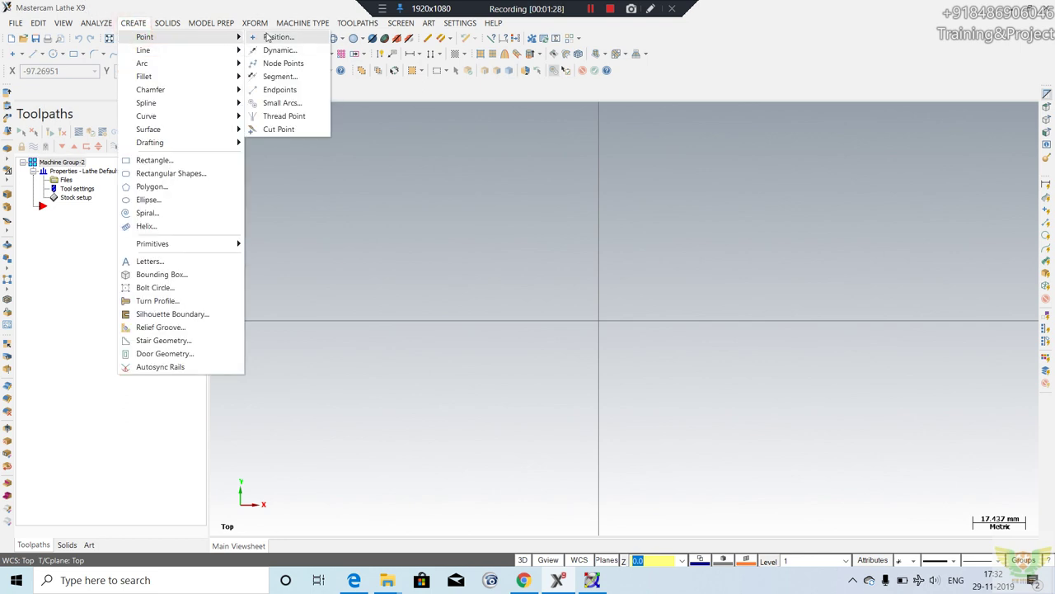
Place three free points on the sheet, two above the horizontal axis and one below.
{"action": "left_click", "coordinate": [268, 37]}
{"action": "type", "text": "62.62"}
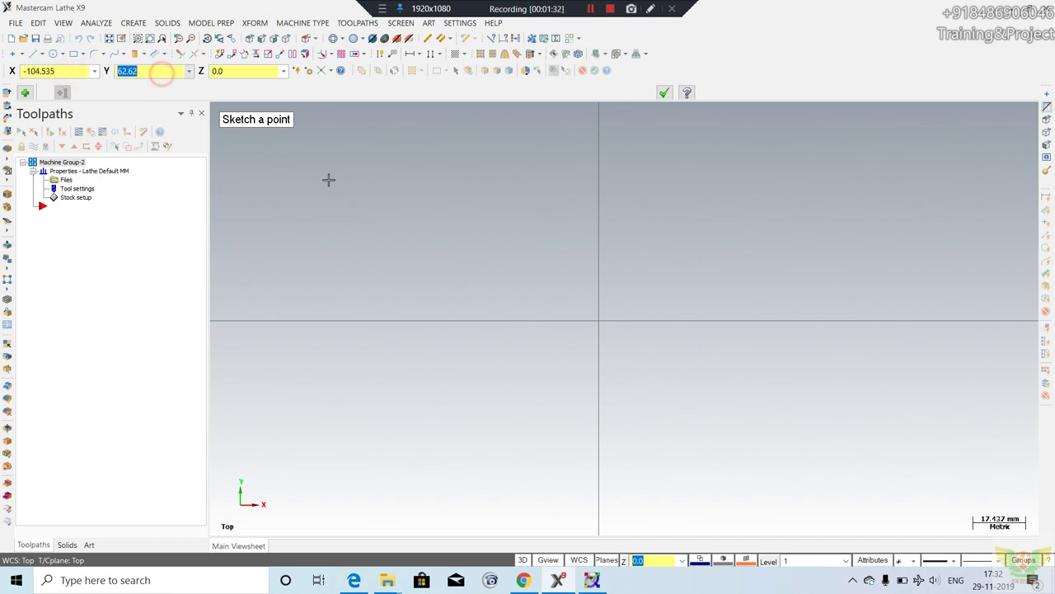
{"action": "left_click", "coordinate": [472, 251]}
{"action": "left_click", "coordinate": [516, 378]}
{"action": "left_click", "coordinate": [640, 273]}
{"action": "left_click", "coordinate": [665, 93]}
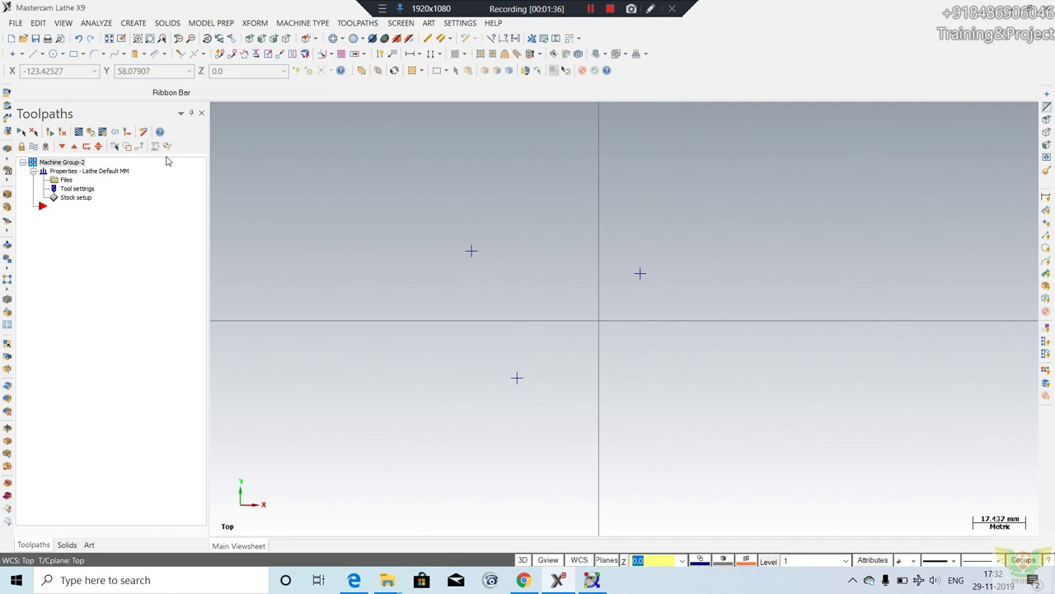
{"action": "left_click", "coordinate": [132, 22]}
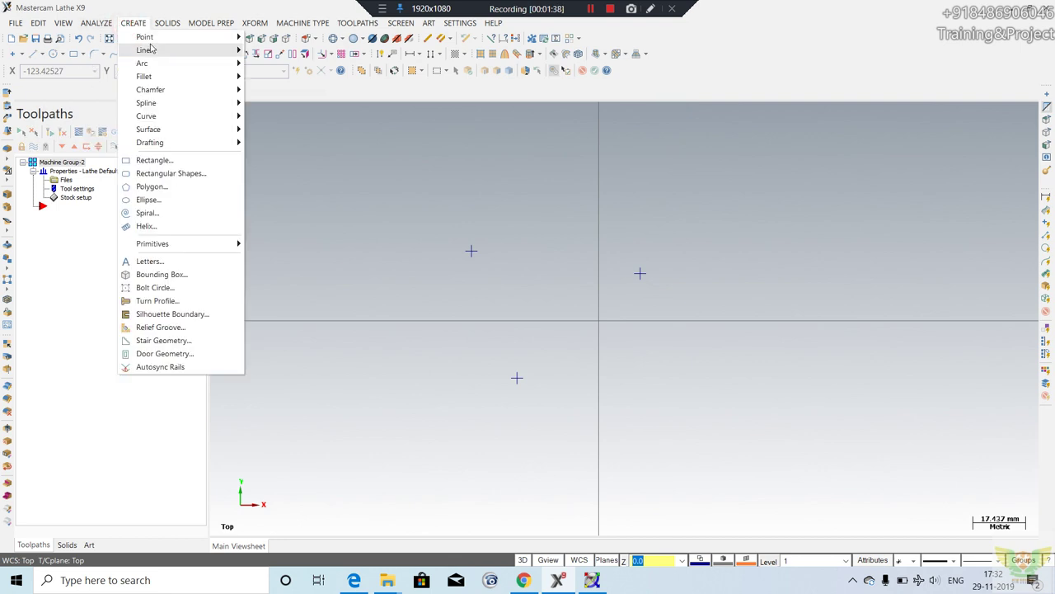
Draw a line of length 100 at a 30° angle from the upper left of the sheet.
{"action": "left_click", "coordinate": [154, 41]}
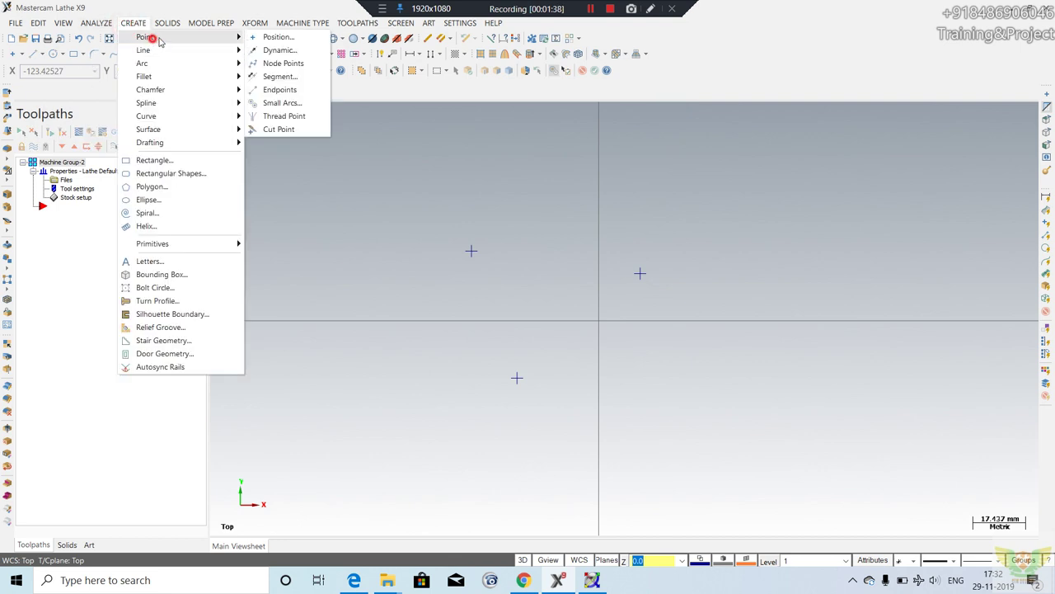
{"action": "left_click", "coordinate": [272, 49]}
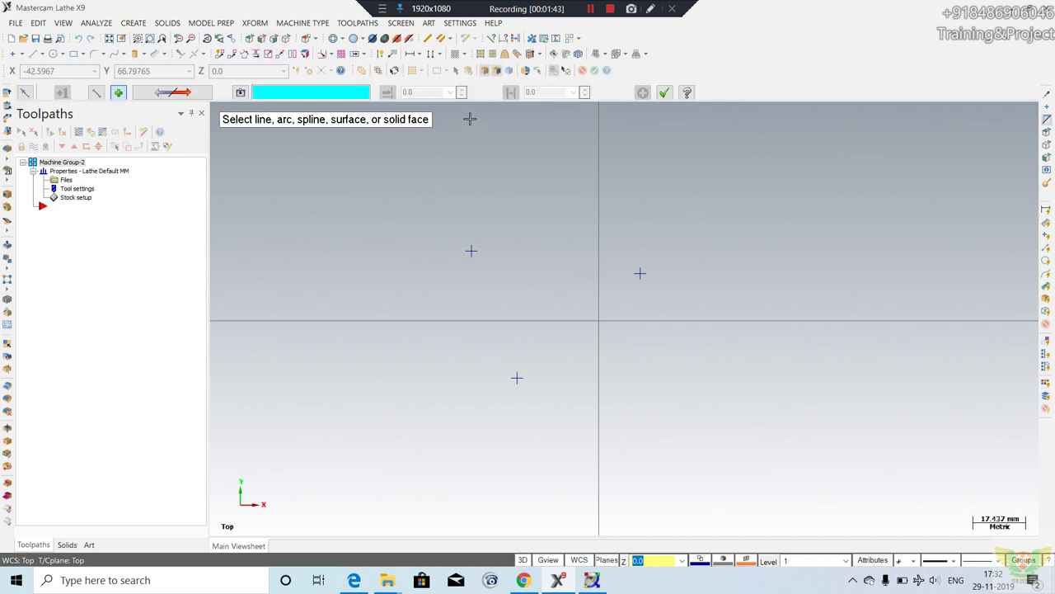
{"action": "left_click", "coordinate": [33, 53]}
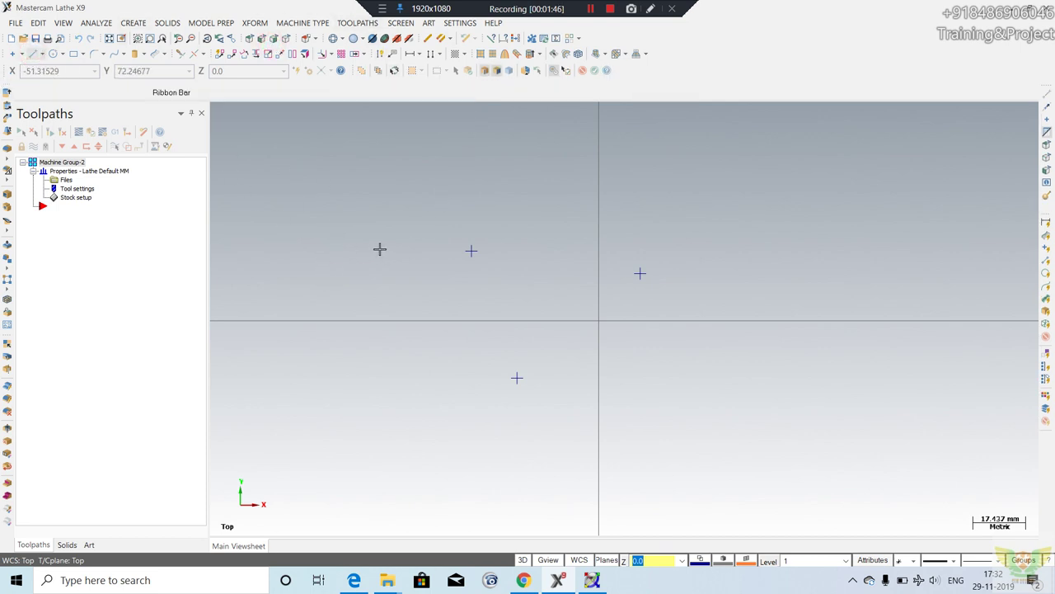
{"action": "left_click", "coordinate": [368, 187]}
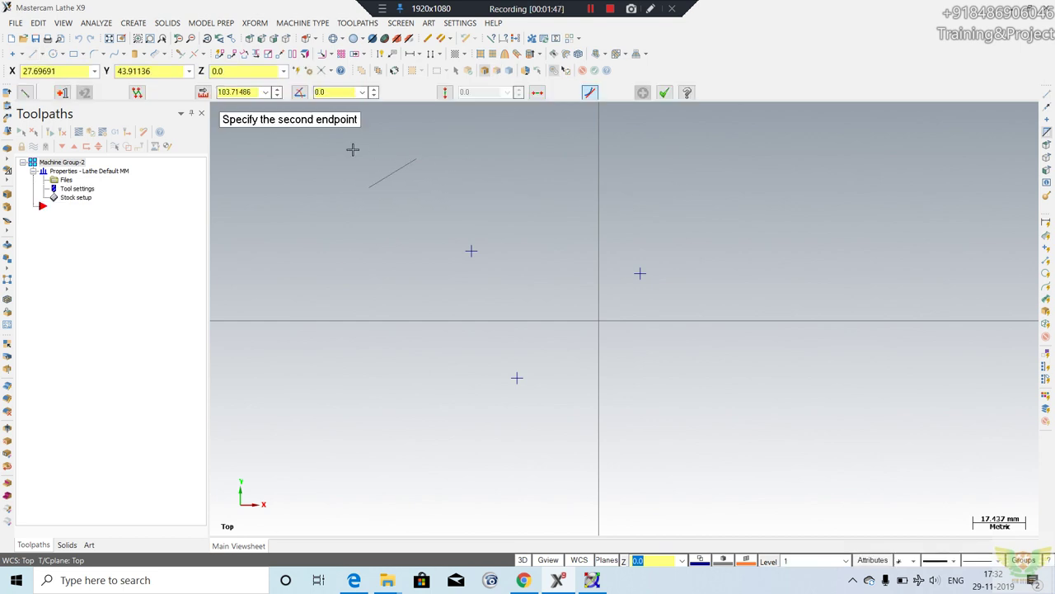
{"action": "left_click", "coordinate": [244, 92]}
{"action": "type", "text": "100"}
{"action": "key", "text": "Return"}
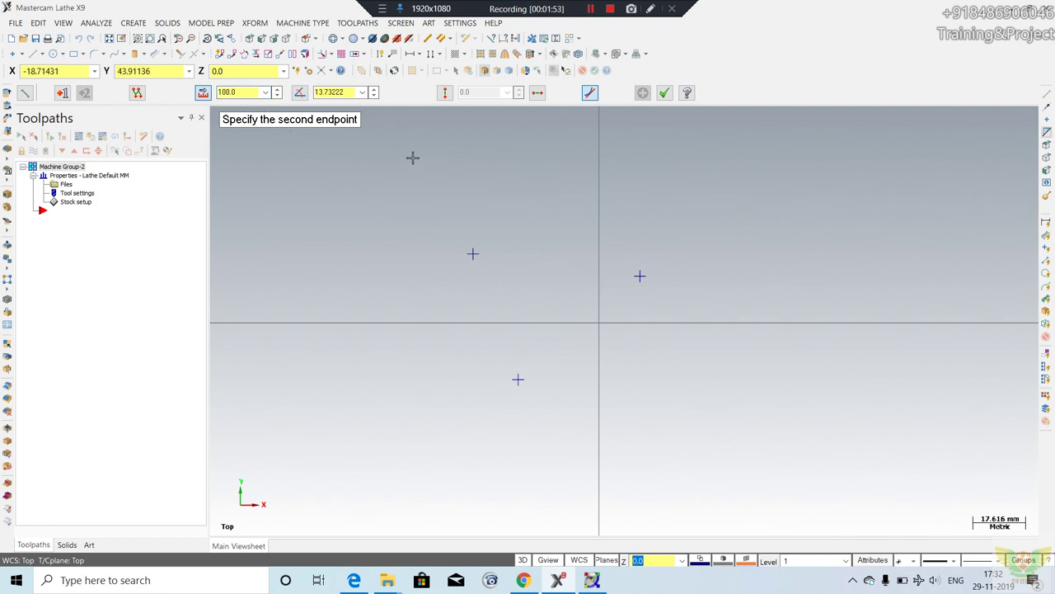
{"action": "left_click", "coordinate": [334, 93]}
{"action": "type", "text": "30"}
{"action": "key", "text": "Return"}
Exit the line command, leaving only the 30° line drawn.
{"action": "right_click", "coordinate": [336, 95]}
{"action": "left_click", "coordinate": [641, 277]}
{"action": "scroll", "coordinate": [665, 280], "scroll_direction": "down", "scroll_amount": 2}
{"action": "scroll", "coordinate": [655, 266], "scroll_direction": "down", "scroll_amount": 2}
{"action": "key", "text": "Escape"}
{"action": "key", "text": "Escape"}
{"action": "scroll", "coordinate": [643, 245], "scroll_direction": "down", "scroll_amount": 1}
{"action": "scroll", "coordinate": [656, 140], "scroll_direction": "up", "scroll_amount": 1}
{"action": "scroll", "coordinate": [590, 157], "scroll_direction": "up", "scroll_amount": 2}
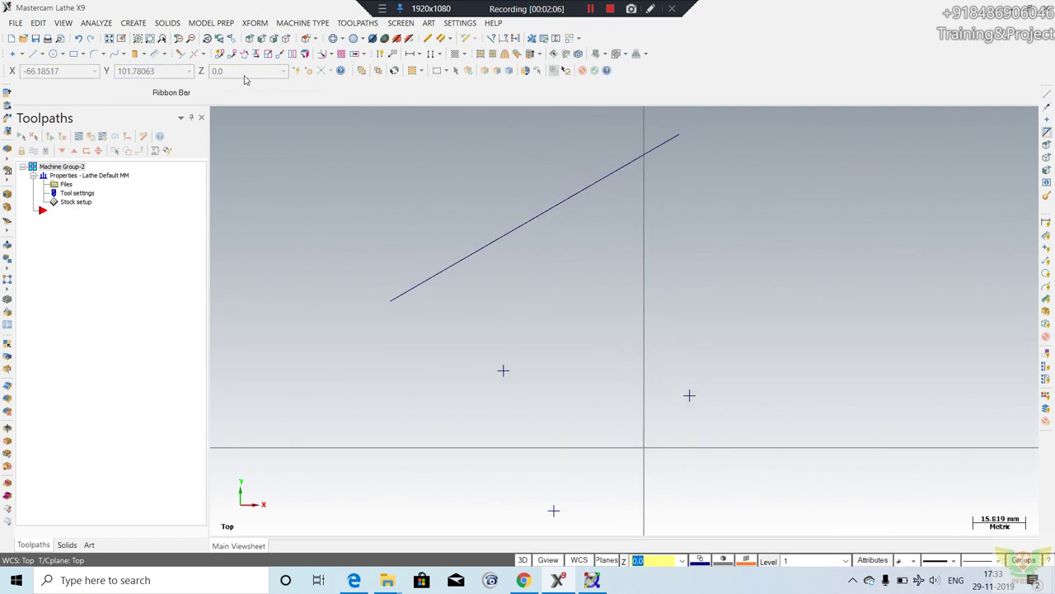
Start dynamic points on the 30° line, setting the distance along it to 3.
{"action": "left_click", "coordinate": [134, 23]}
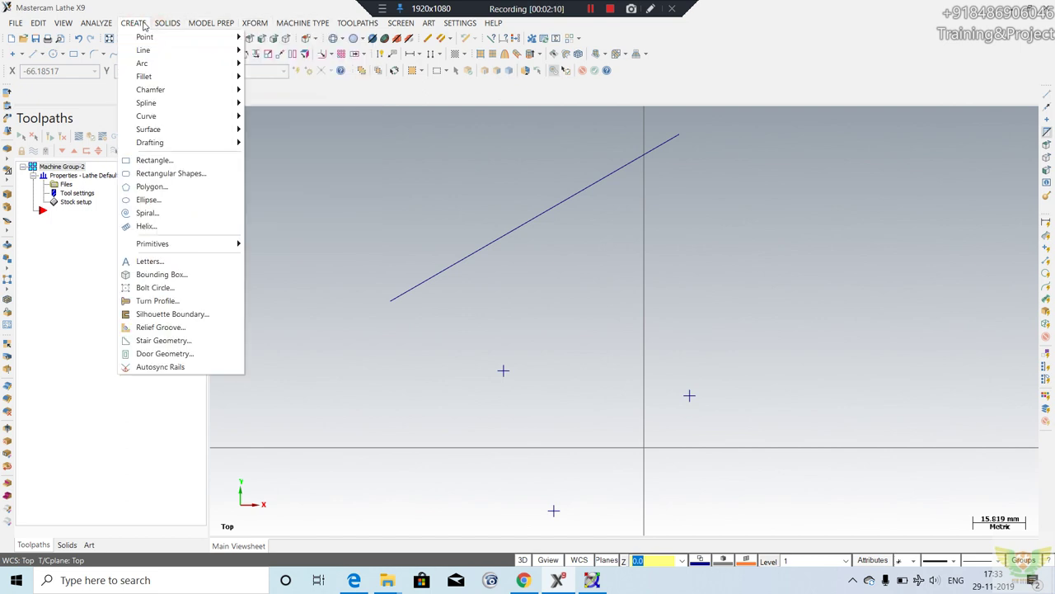
{"action": "key", "text": "Escape"}
{"action": "left_click", "coordinate": [216, 23]}
{"action": "mouse_move", "coordinate": [145, 37]}
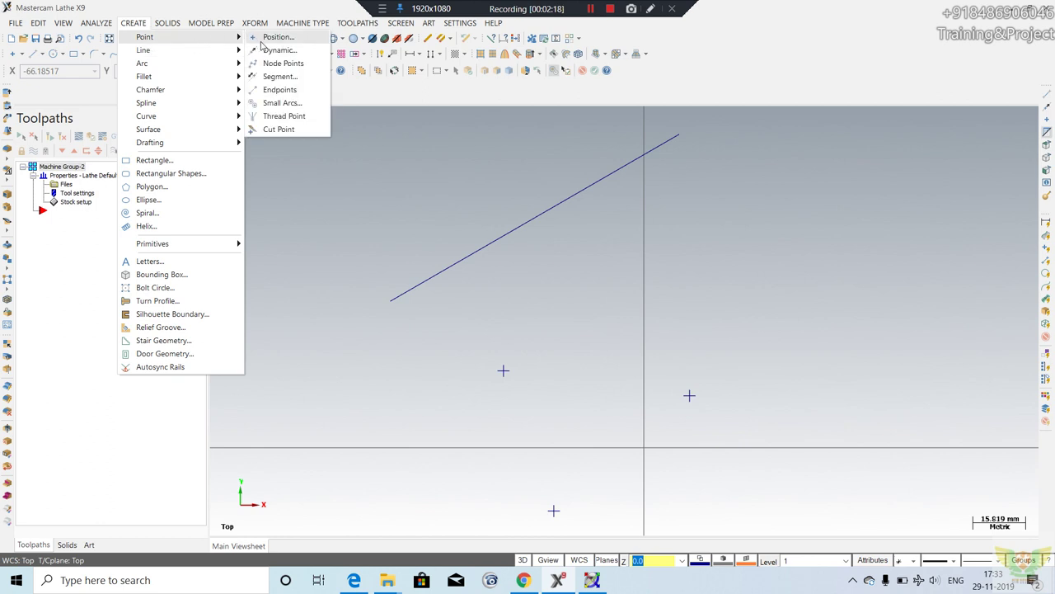
{"action": "left_click", "coordinate": [260, 49]}
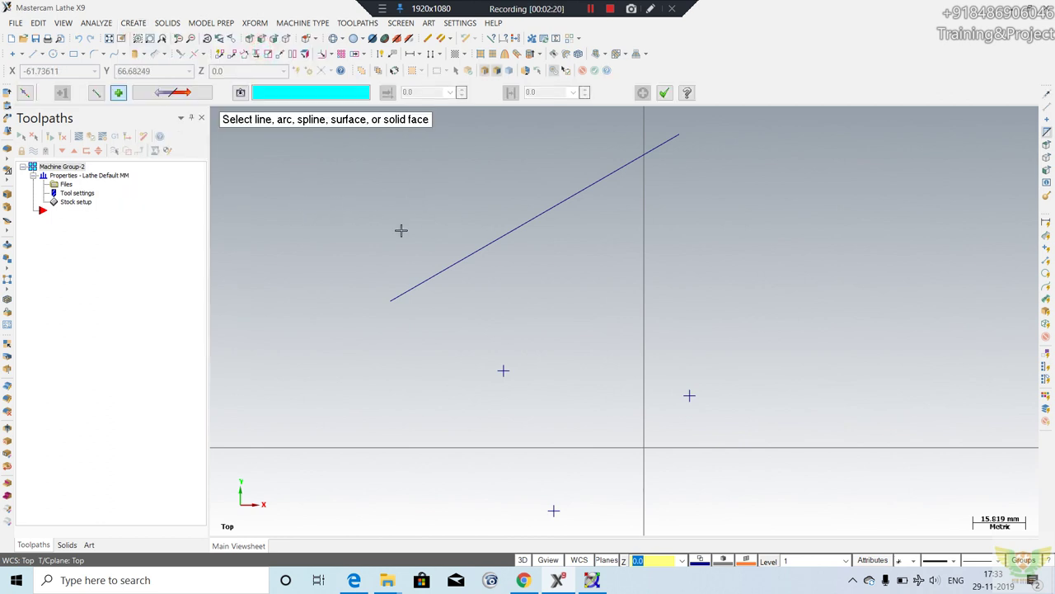
{"action": "left_click", "coordinate": [414, 287]}
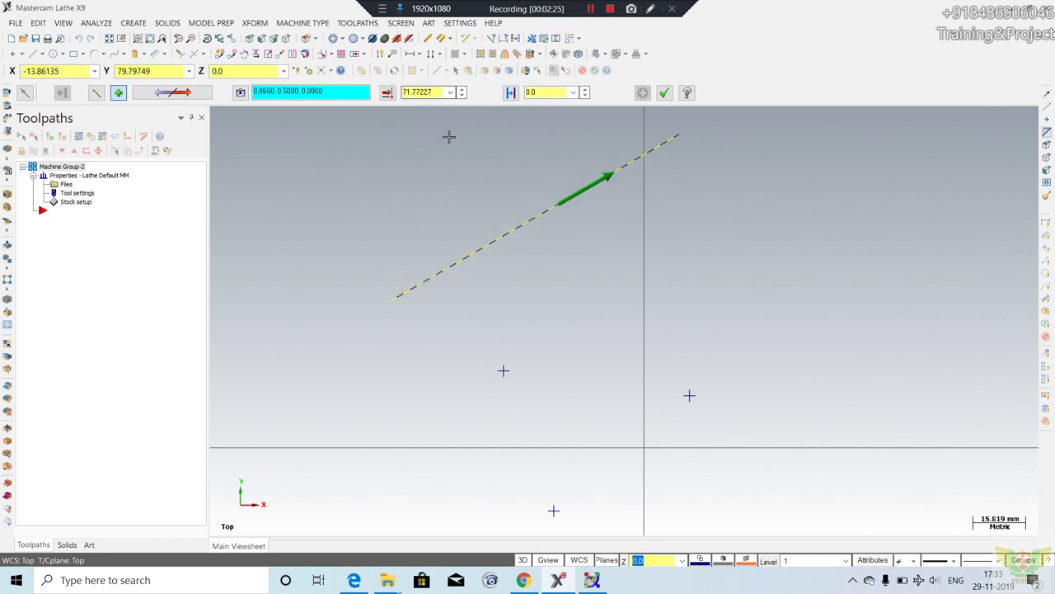
{"action": "double_click", "coordinate": [420, 92]}
{"action": "type", "text": "20"}
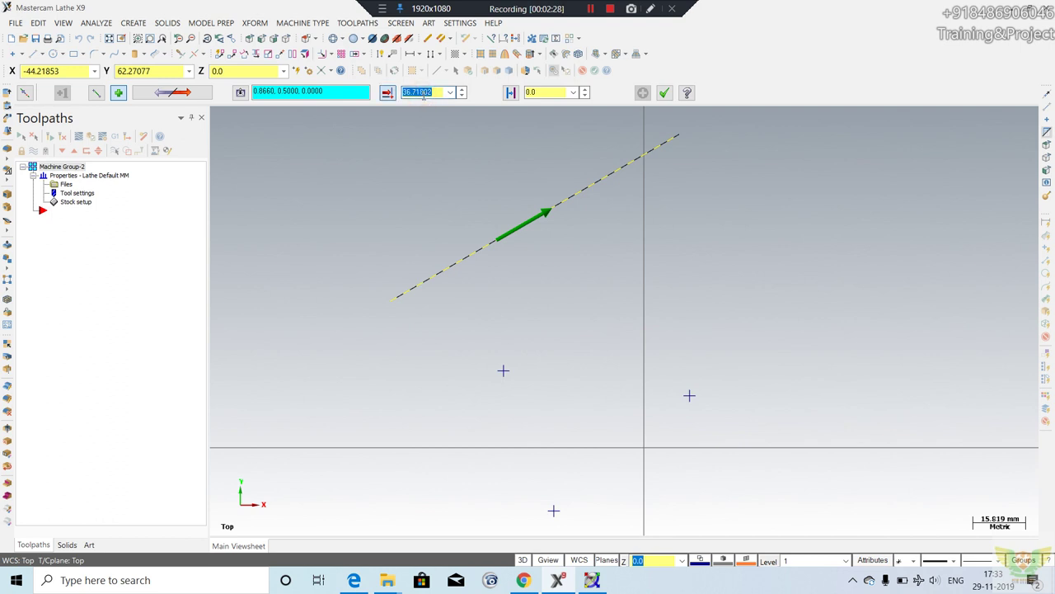
{"action": "key", "text": "Return"}
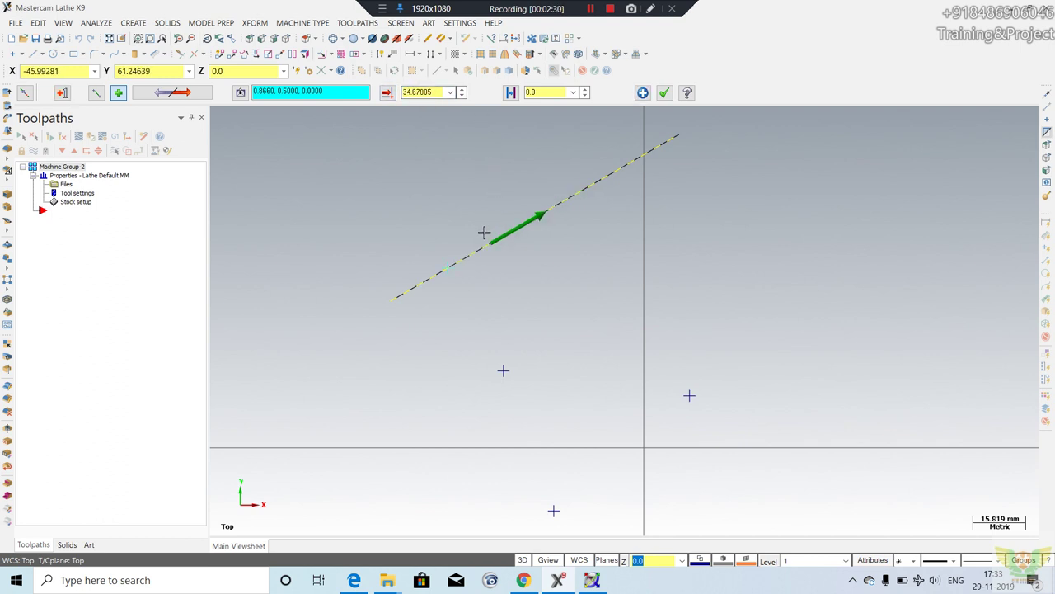
{"action": "double_click", "coordinate": [419, 92]}
{"action": "type", "text": "3"}
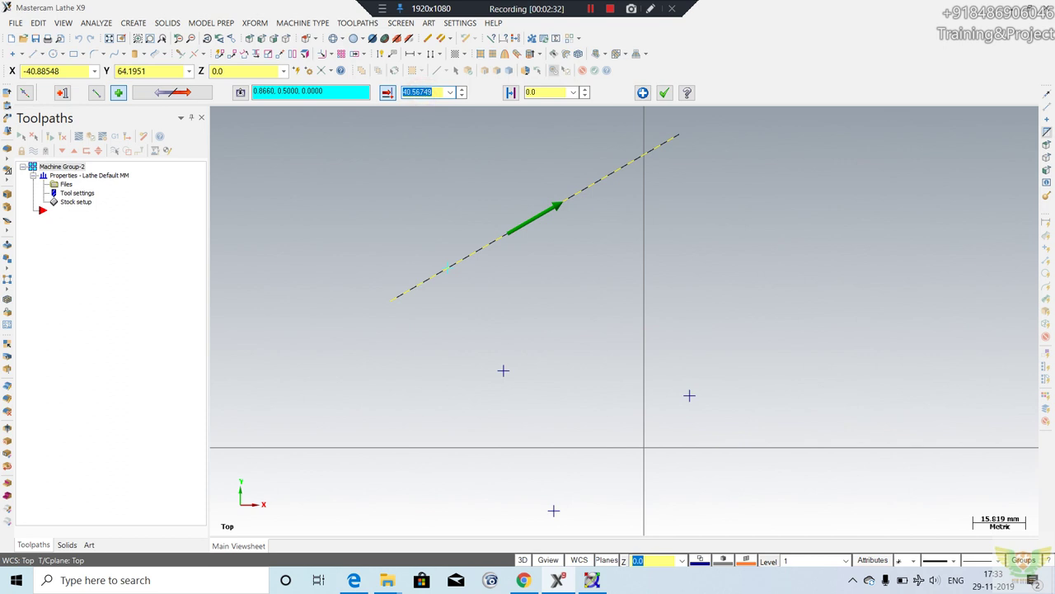
{"action": "key", "text": "Return"}
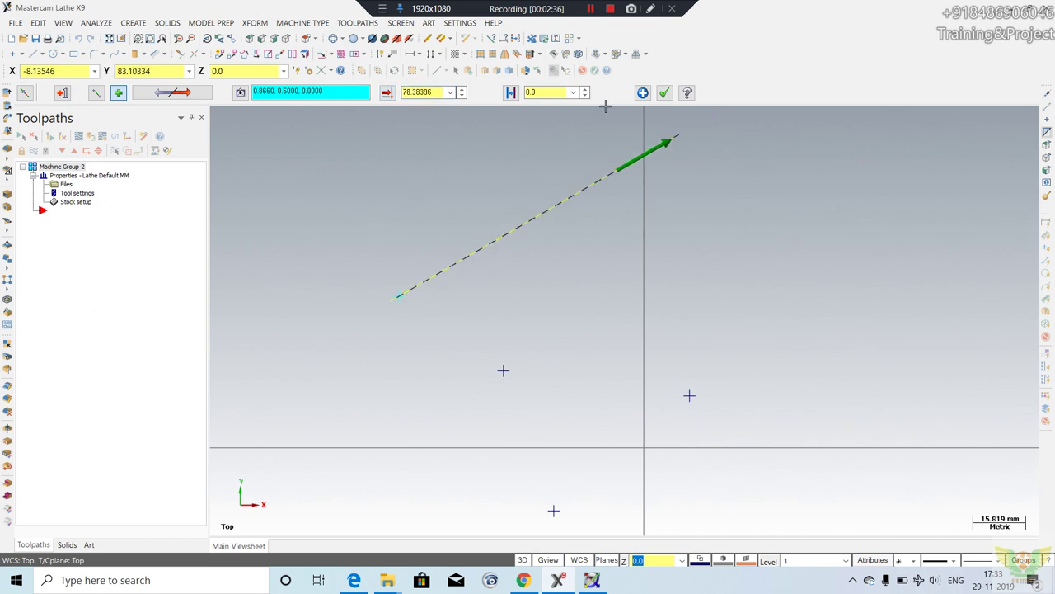
Place three points on the line with zero offset, the last at its upper end.
{"action": "double_click", "coordinate": [553, 91]}
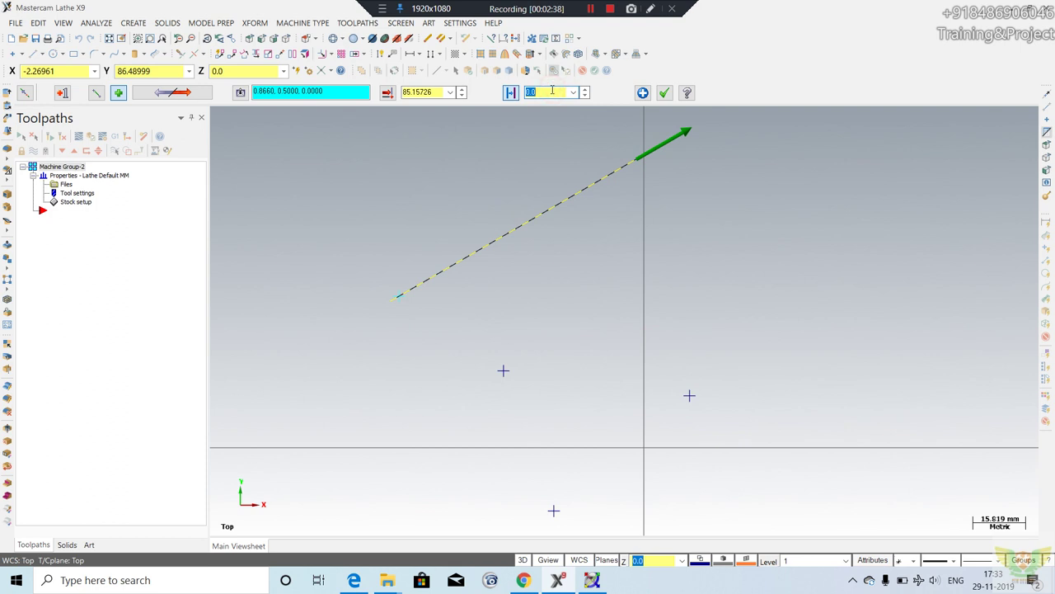
{"action": "key", "text": "Return"}
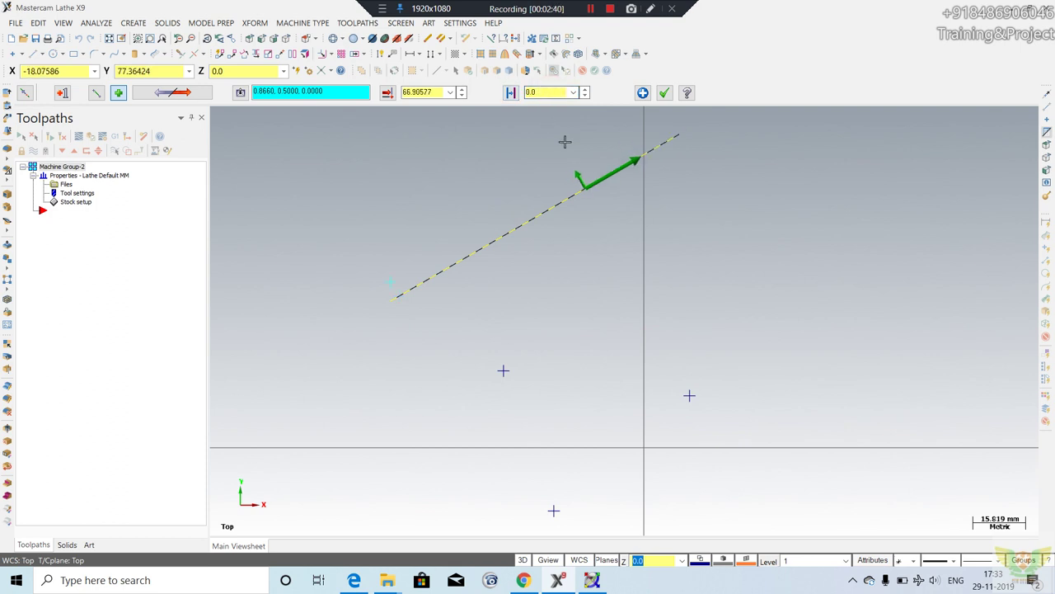
{"action": "left_click", "coordinate": [419, 235]}
{"action": "left_click", "coordinate": [627, 146]}
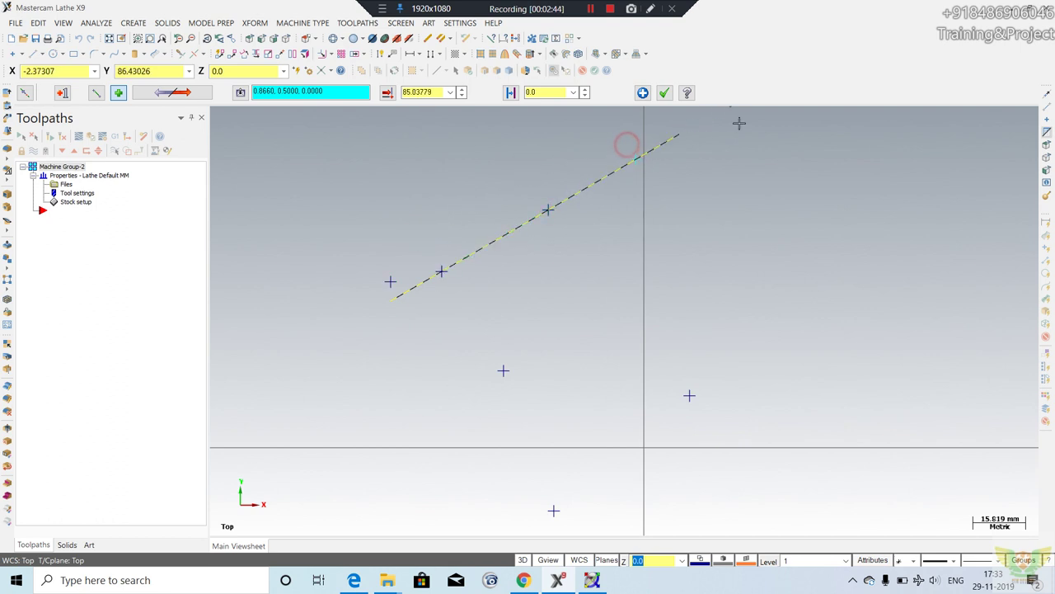
{"action": "left_click", "coordinate": [643, 92]}
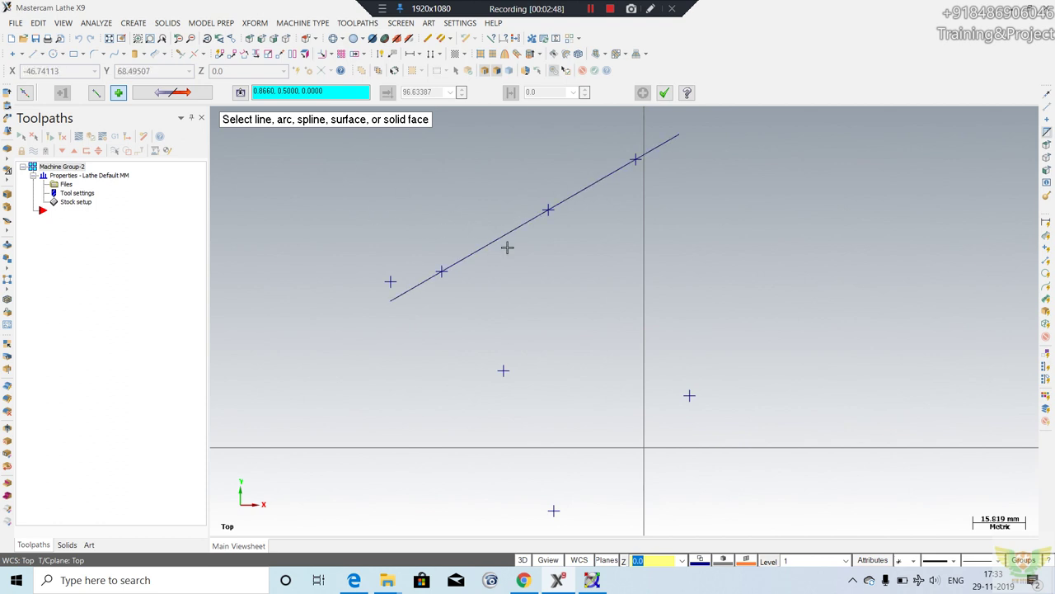
{"action": "scroll", "coordinate": [532, 301], "scroll_direction": "down", "scroll_amount": 2}
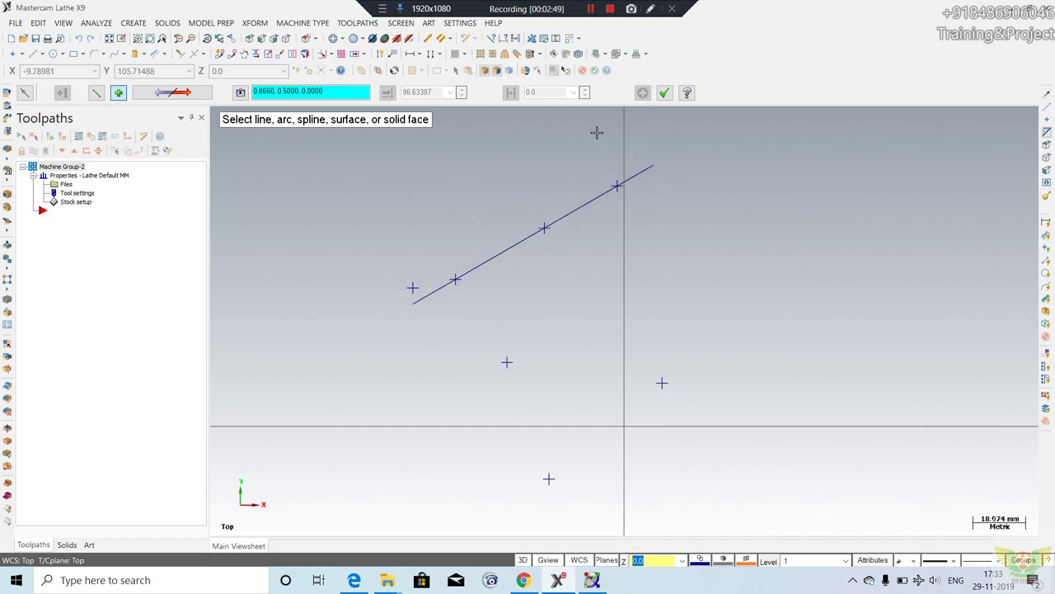
{"action": "left_click", "coordinate": [666, 92]}
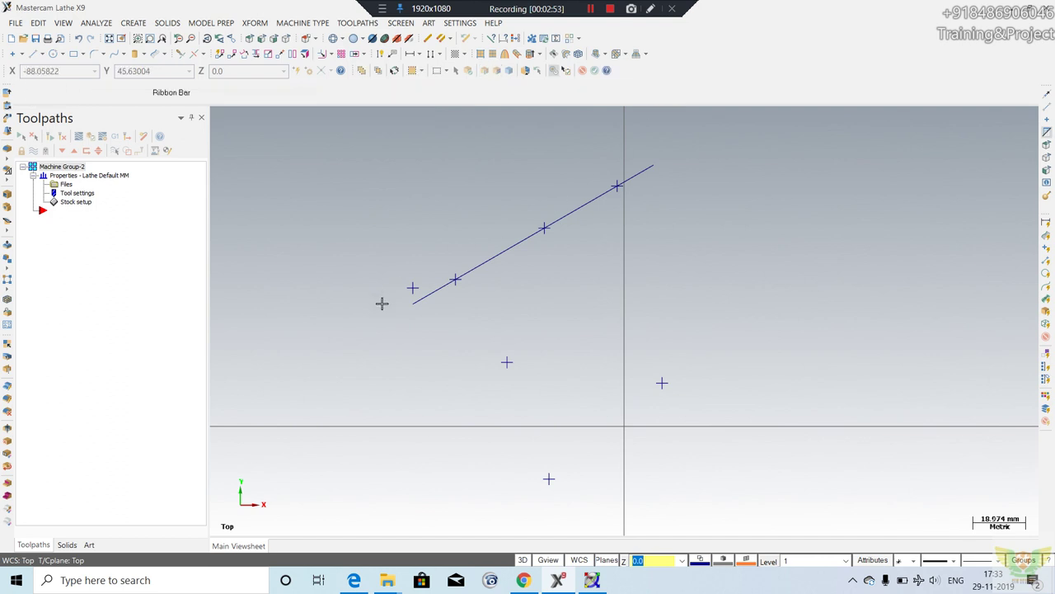
Draw a wavy manual spline through seven picked points across the sheet.
{"action": "scroll", "coordinate": [334, 149], "scroll_direction": "up", "scroll_amount": 2}
{"action": "left_click", "coordinate": [144, 24]}
{"action": "mouse_move", "coordinate": [145, 37]}
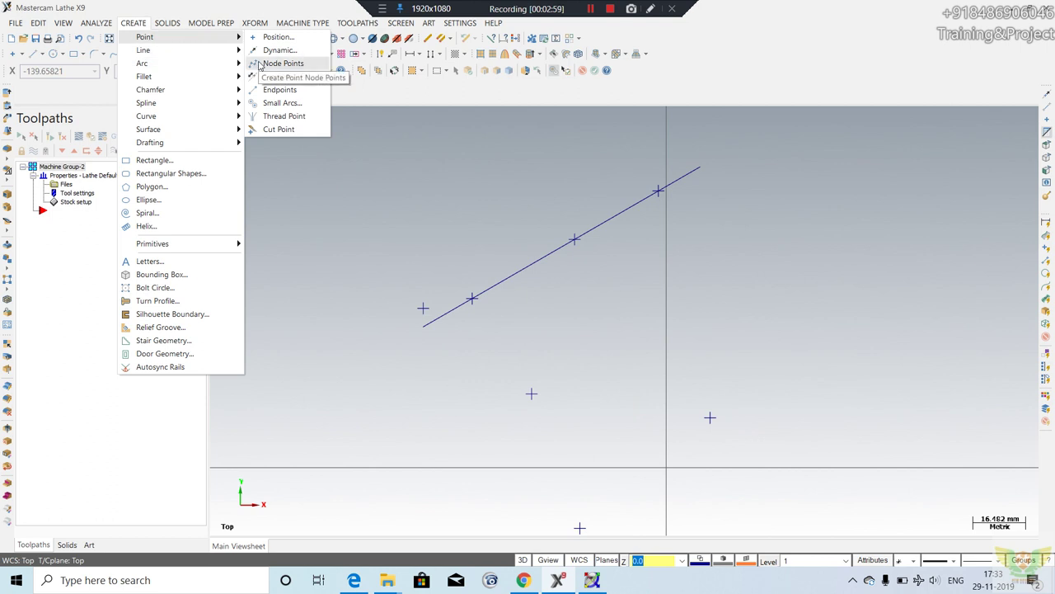
{"action": "left_click", "coordinate": [286, 200]}
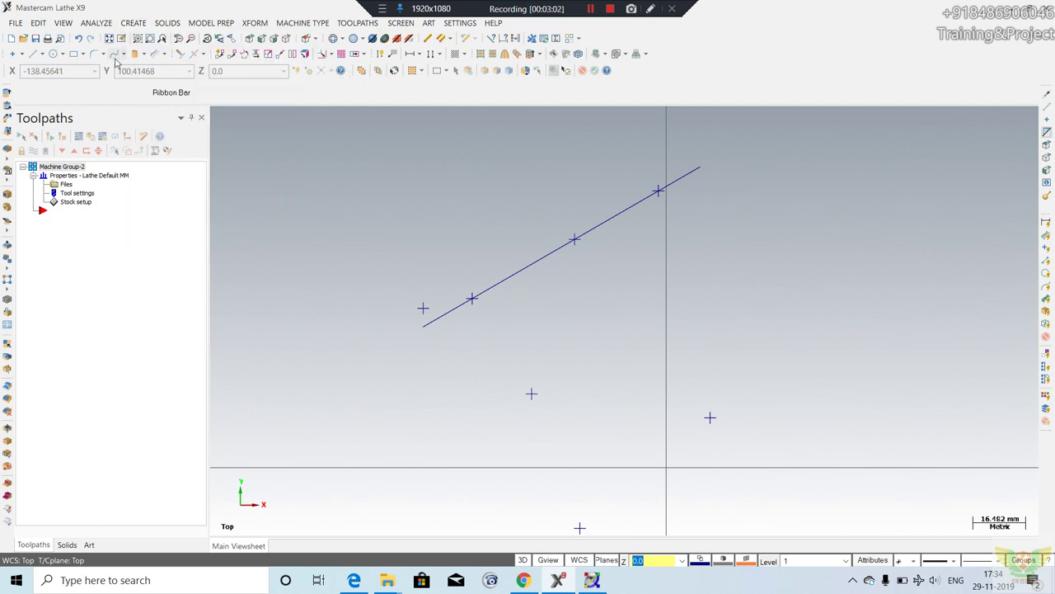
{"action": "left_click", "coordinate": [114, 54]}
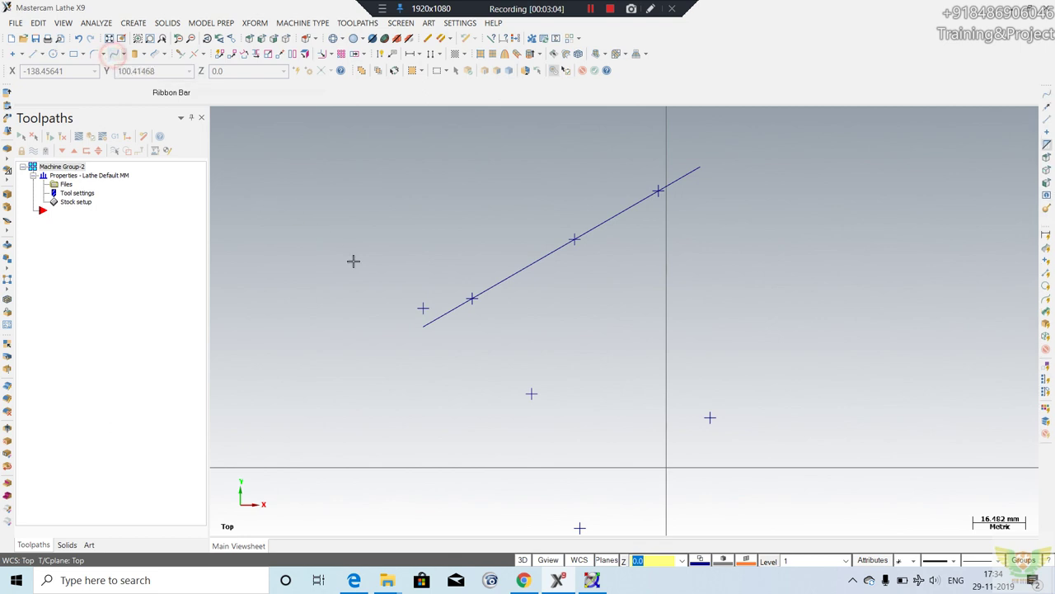
{"action": "left_click", "coordinate": [328, 344]}
{"action": "left_click", "coordinate": [425, 220]}
{"action": "left_click", "coordinate": [494, 322]}
{"action": "left_click", "coordinate": [561, 223]}
{"action": "left_click", "coordinate": [617, 315]}
{"action": "left_click", "coordinate": [700, 268]}
{"action": "left_click", "coordinate": [740, 311]}
{"action": "key", "text": "Return"}
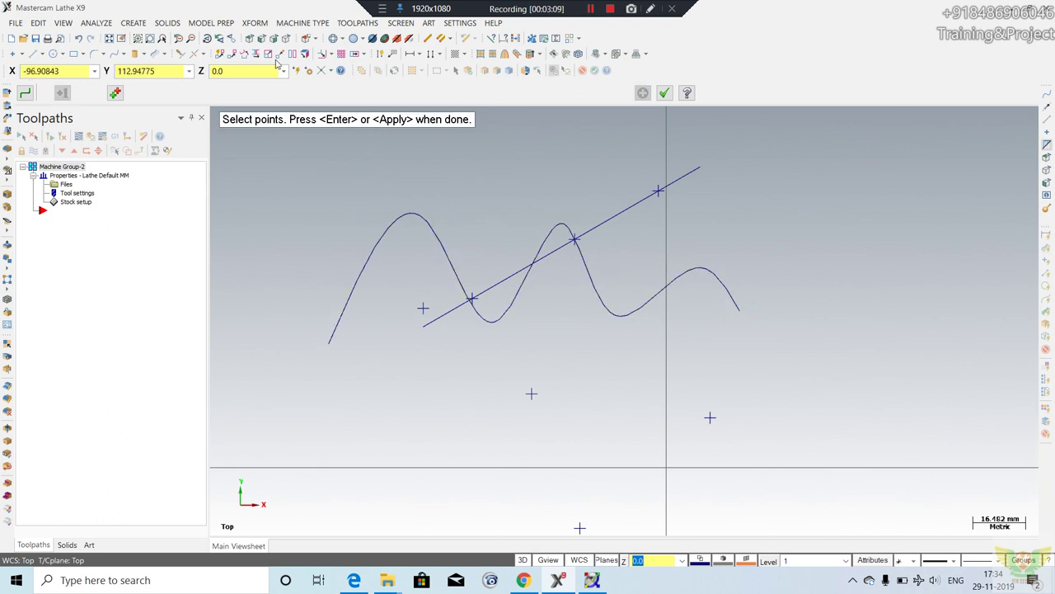
{"action": "key", "text": "Escape"}
Create node points on the wavy spline.
{"action": "left_click", "coordinate": [135, 24]}
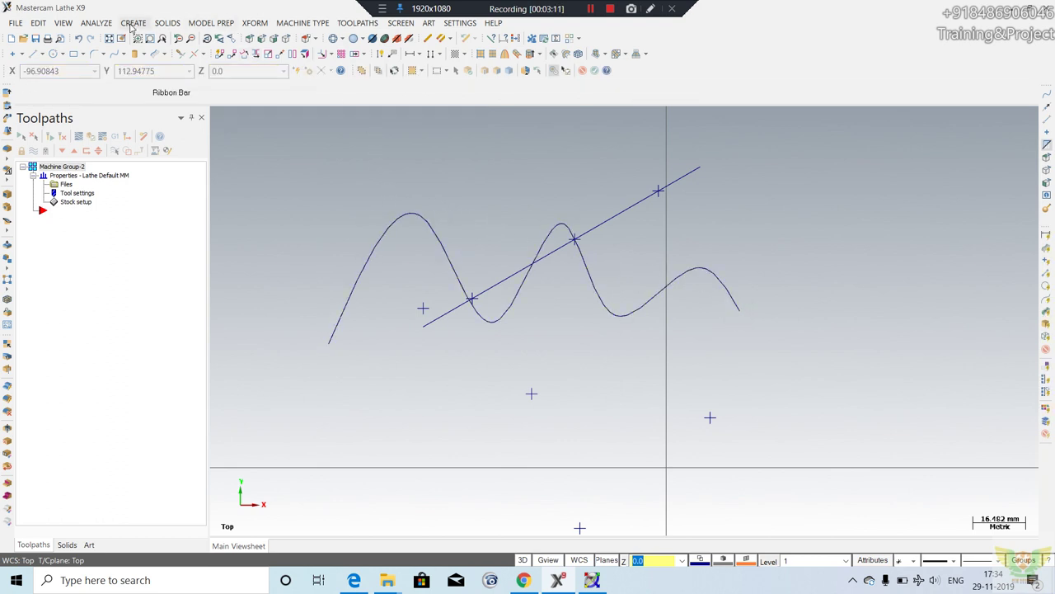
{"action": "left_click", "coordinate": [175, 36]}
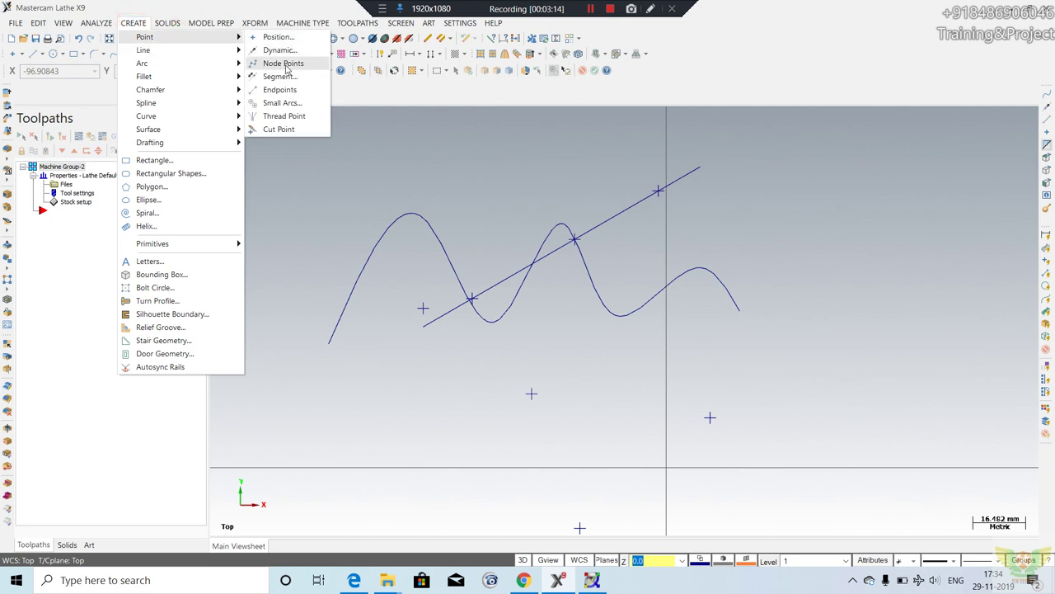
{"action": "left_click", "coordinate": [283, 64]}
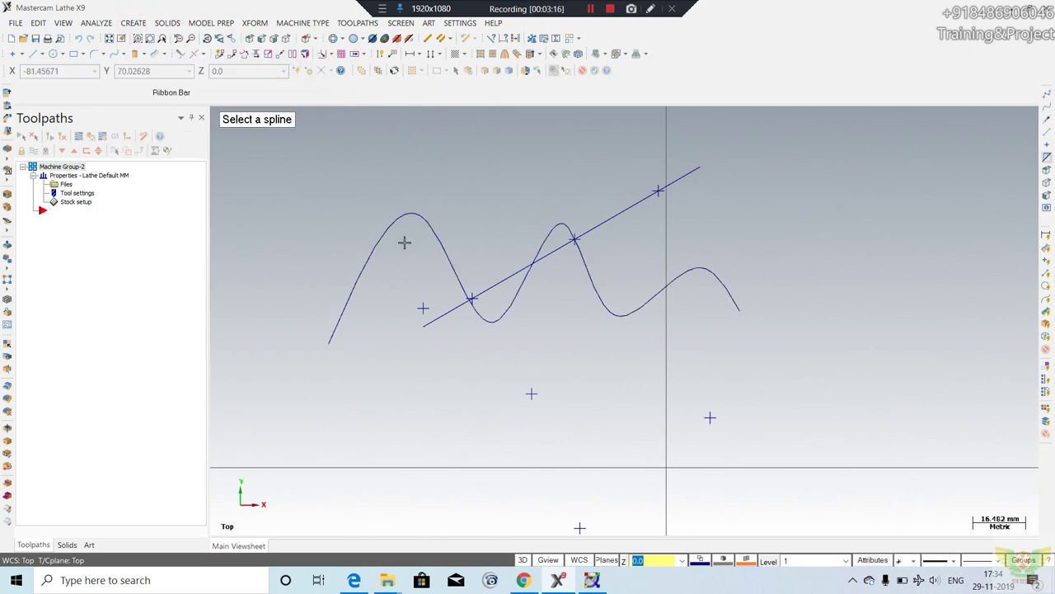
{"action": "left_click", "coordinate": [376, 247]}
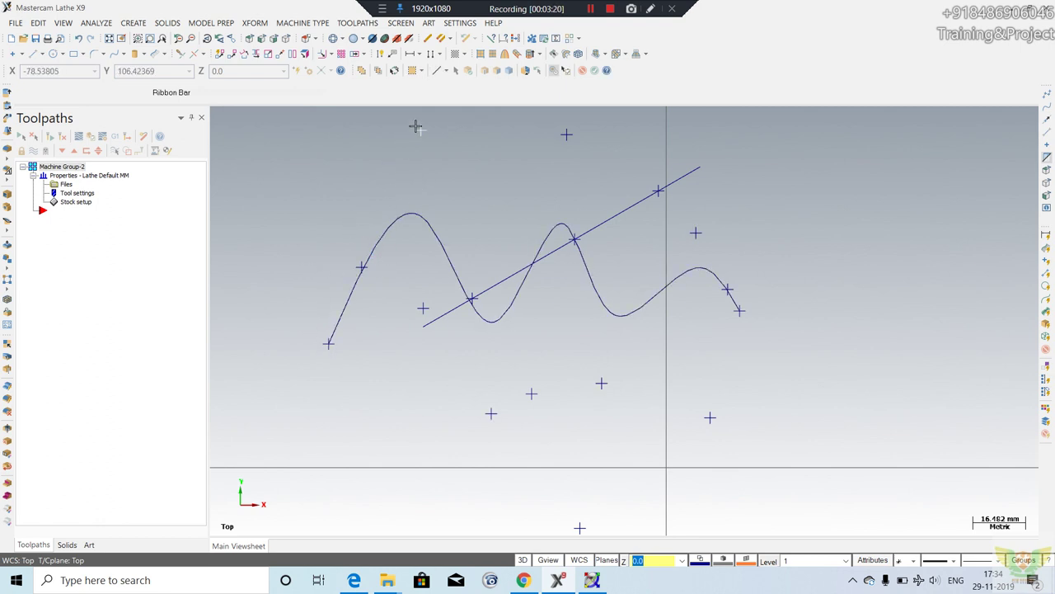
{"action": "key", "text": "Return"}
{"action": "scroll", "coordinate": [589, 144], "scroll_direction": "down", "scroll_amount": 1}
{"action": "scroll", "coordinate": [578, 143], "scroll_direction": "down", "scroll_amount": 2}
{"action": "scroll", "coordinate": [561, 144], "scroll_direction": "down", "scroll_amount": 1}
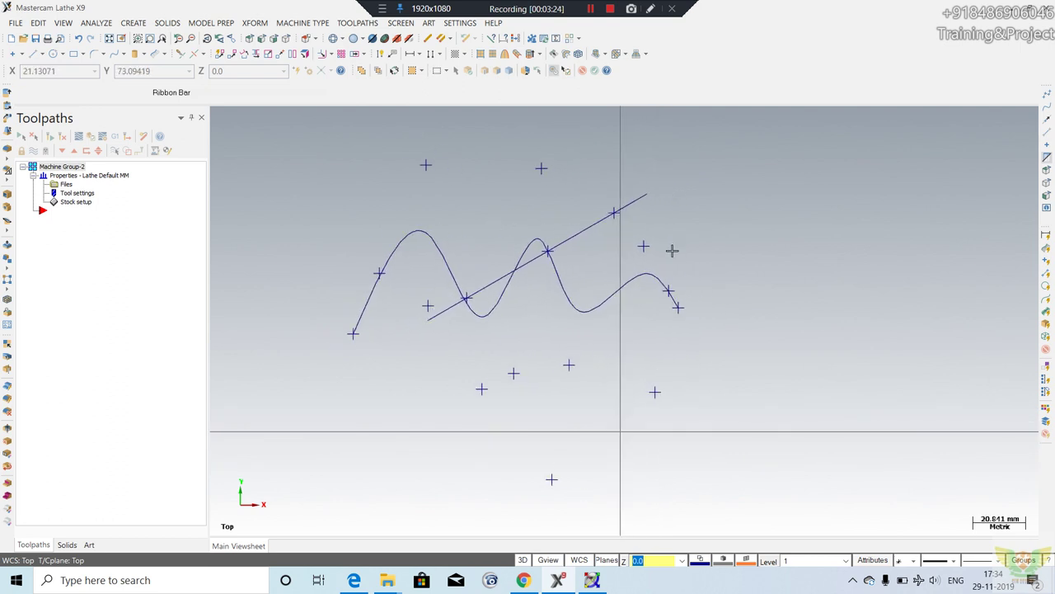
{"action": "scroll", "coordinate": [548, 143], "scroll_direction": "down", "scroll_amount": 1}
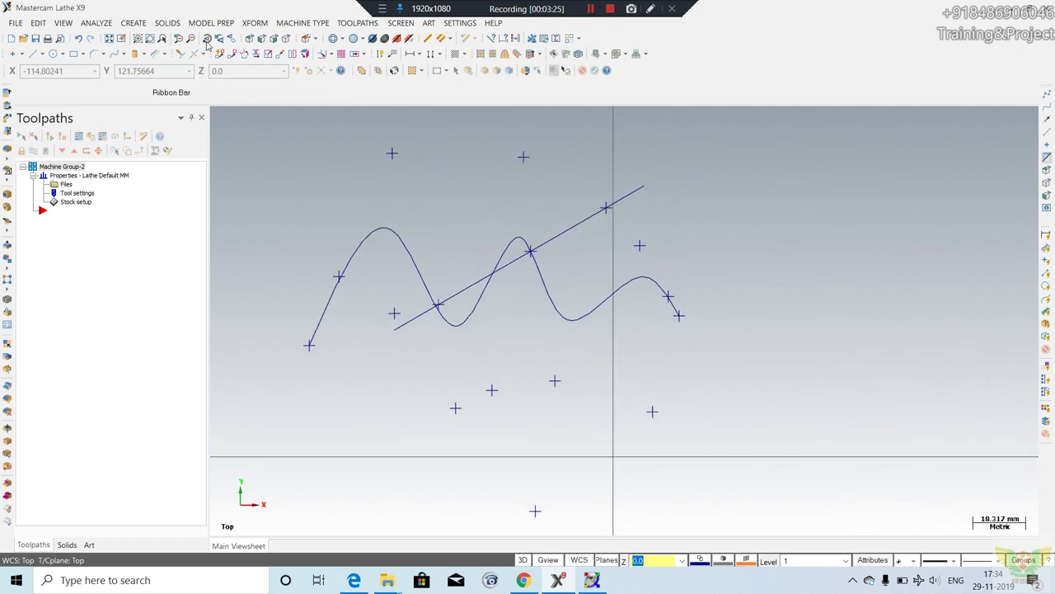
{"action": "left_click", "coordinate": [133, 24]}
{"action": "mouse_move", "coordinate": [145, 37]}
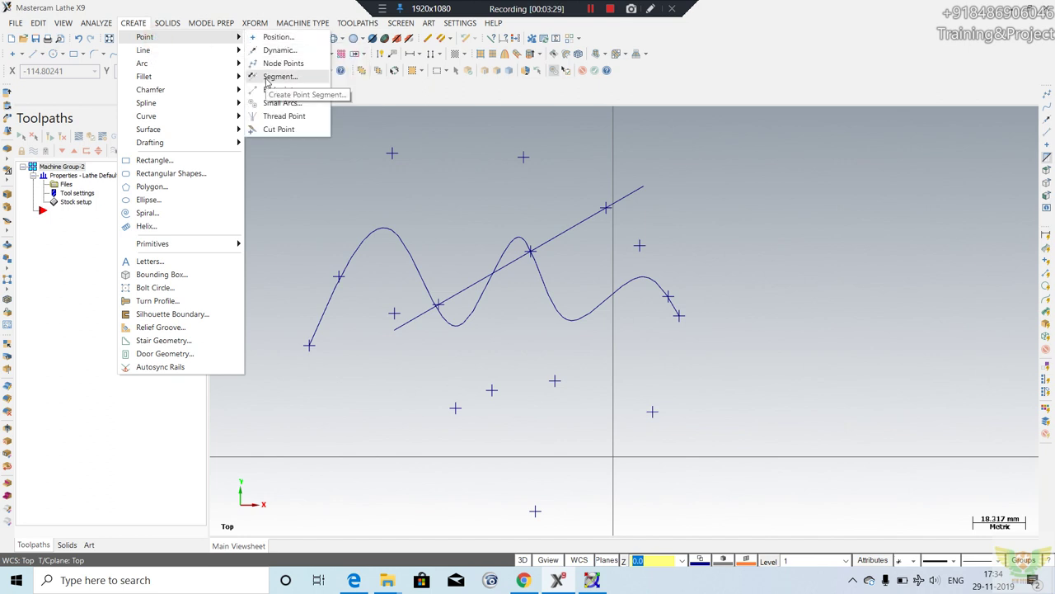
{"action": "left_click", "coordinate": [285, 198]}
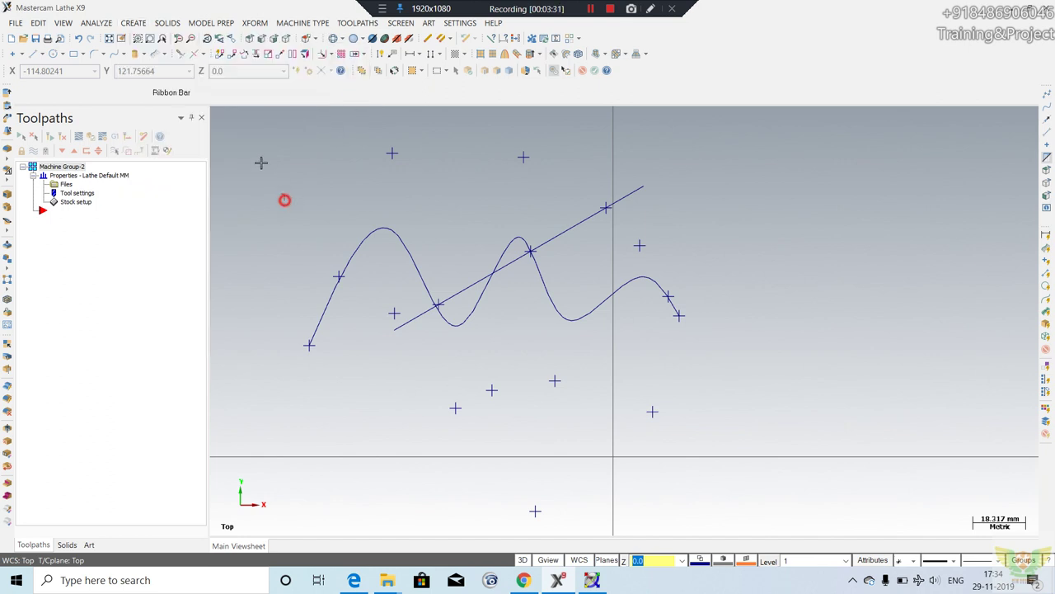
Draw a horizontal line of length 100 at 0° starting in the upper right.
{"action": "left_click", "coordinate": [33, 54]}
{"action": "left_click", "coordinate": [694, 166]}
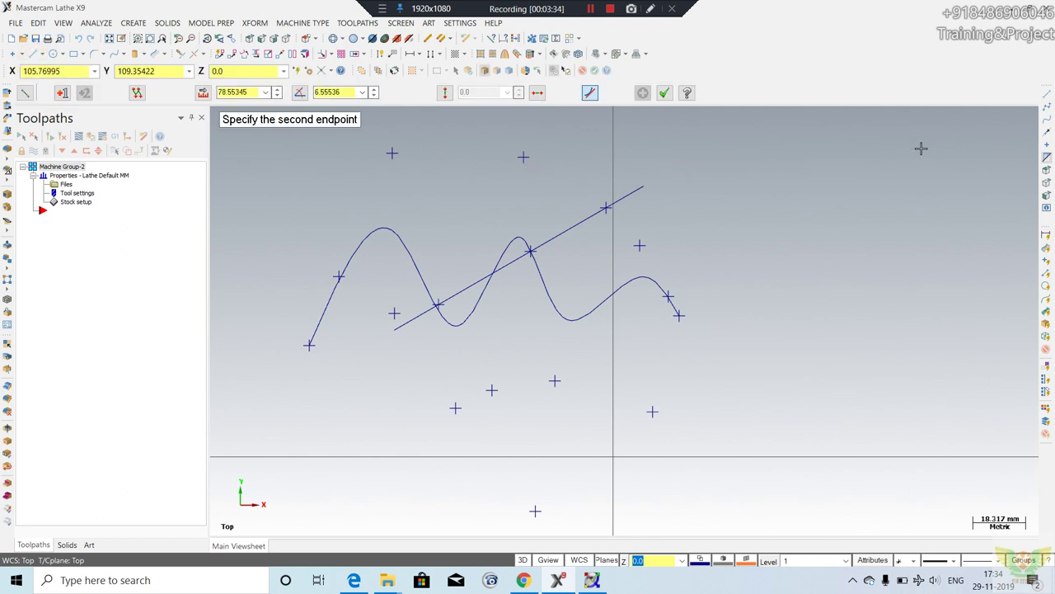
{"action": "type", "text": "100"}
{"action": "key", "text": "Return"}
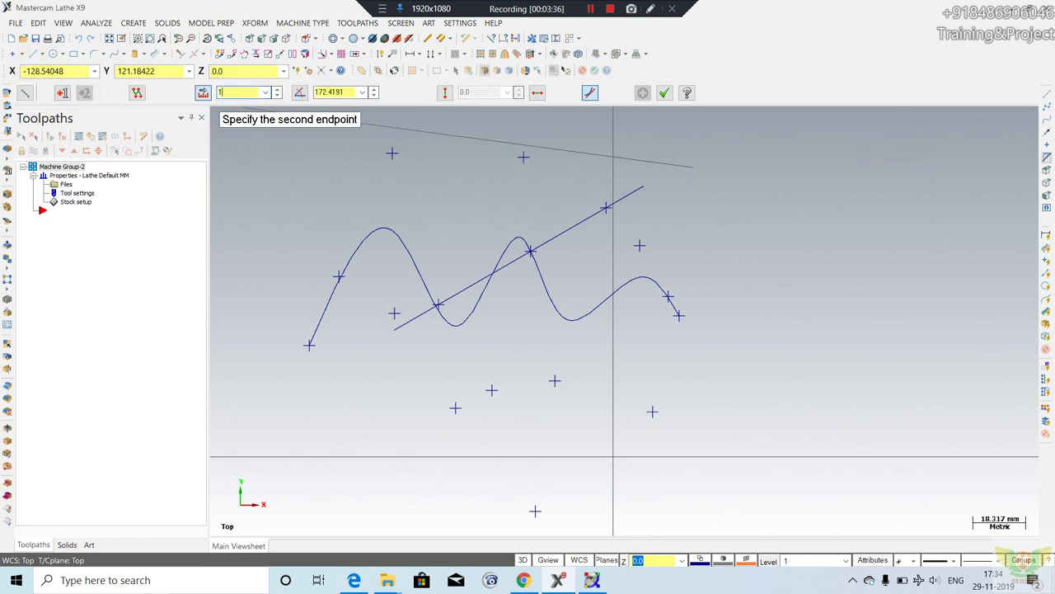
{"action": "left_click", "coordinate": [884, 160]}
{"action": "scroll", "coordinate": [681, 207], "scroll_direction": "down", "scroll_amount": 1}
{"action": "scroll", "coordinate": [806, 193], "scroll_direction": "up", "scroll_amount": 1}
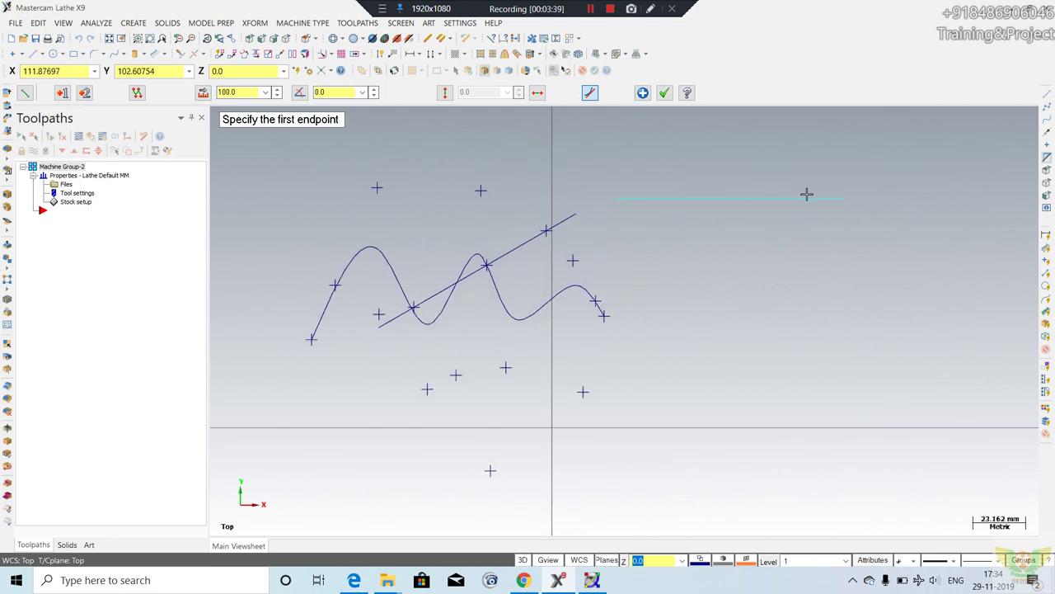
{"action": "left_click", "coordinate": [665, 93]}
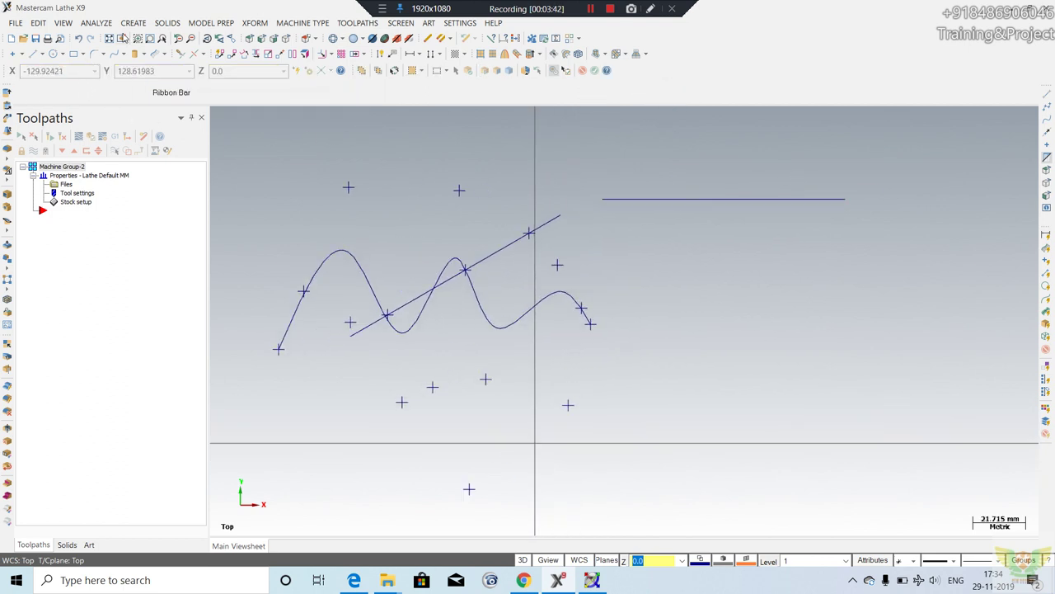
{"action": "left_click", "coordinate": [133, 22]}
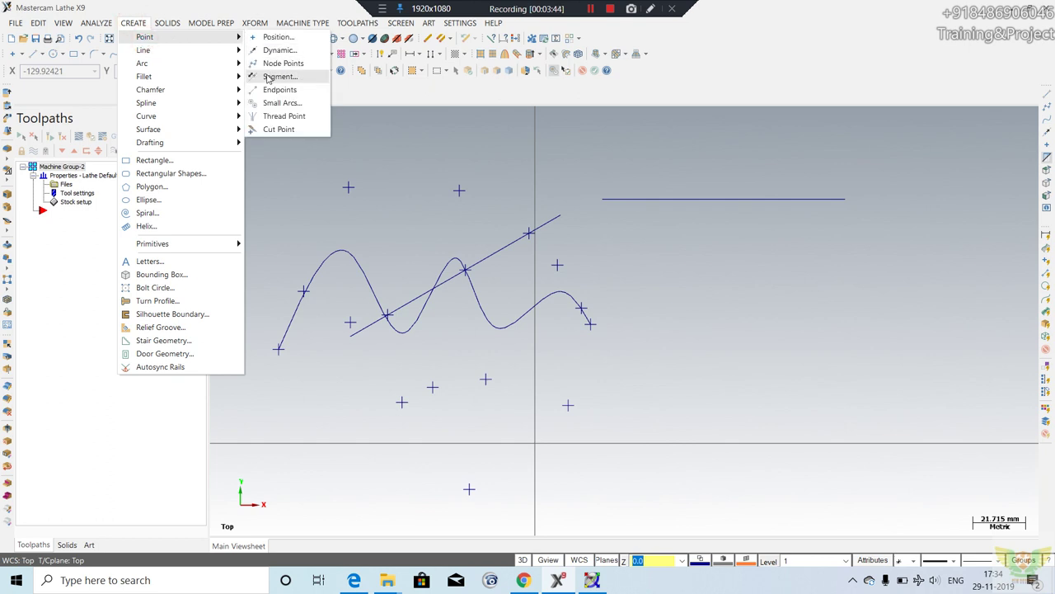
Divide the horizontal 100 line into 10 segment points spaced 11.11111 apart.
{"action": "mouse_move", "coordinate": [145, 37]}
{"action": "left_click", "coordinate": [268, 75]}
{"action": "double_click", "coordinate": [436, 93]}
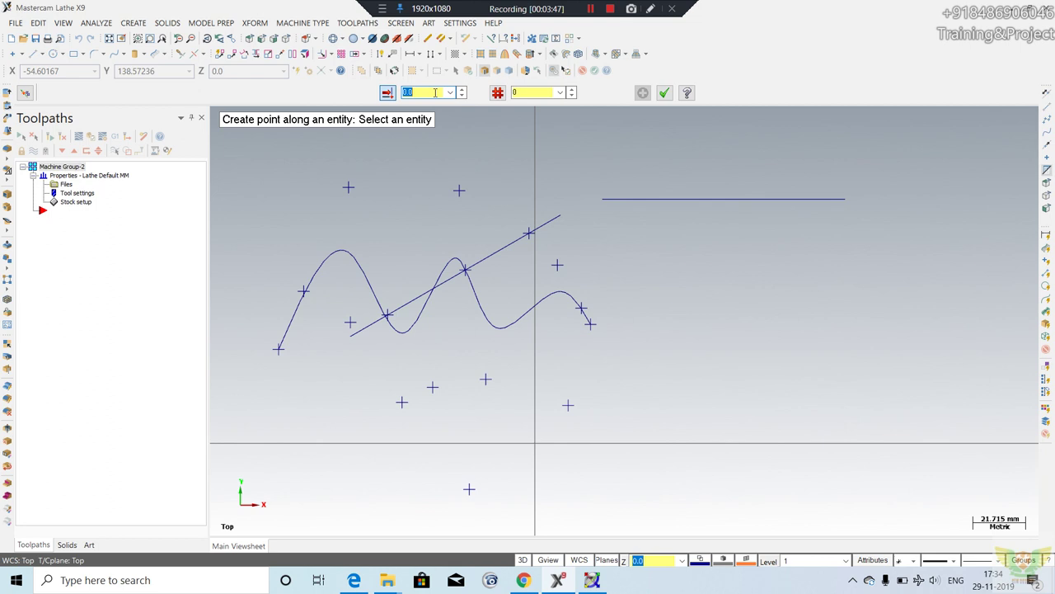
{"action": "type", "text": "10"}
{"action": "key", "text": "Return"}
{"action": "left_click", "coordinate": [747, 199]}
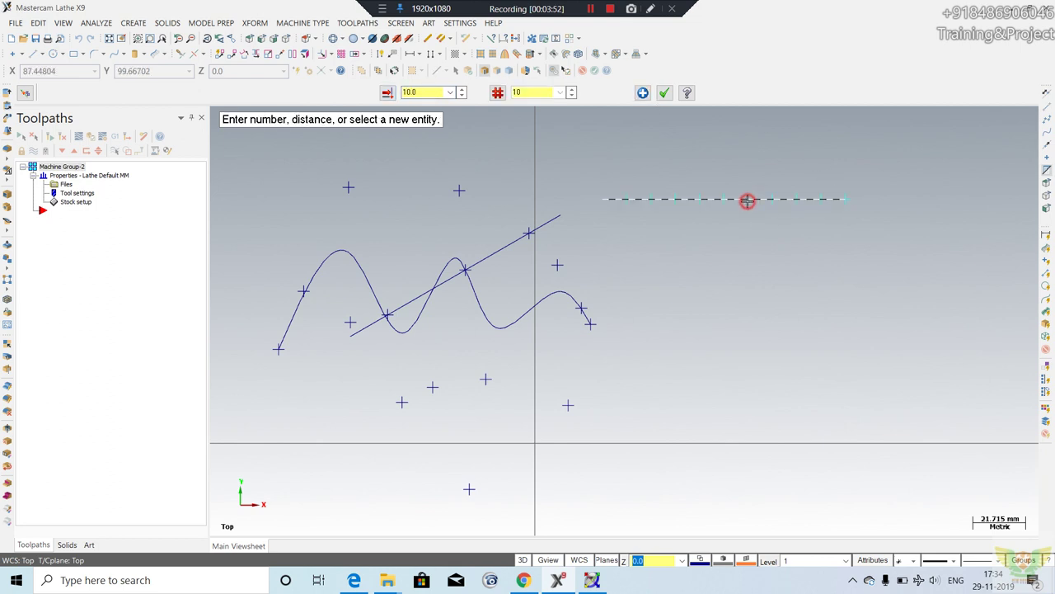
{"action": "scroll", "coordinate": [657, 206], "scroll_direction": "up", "scroll_amount": 1}
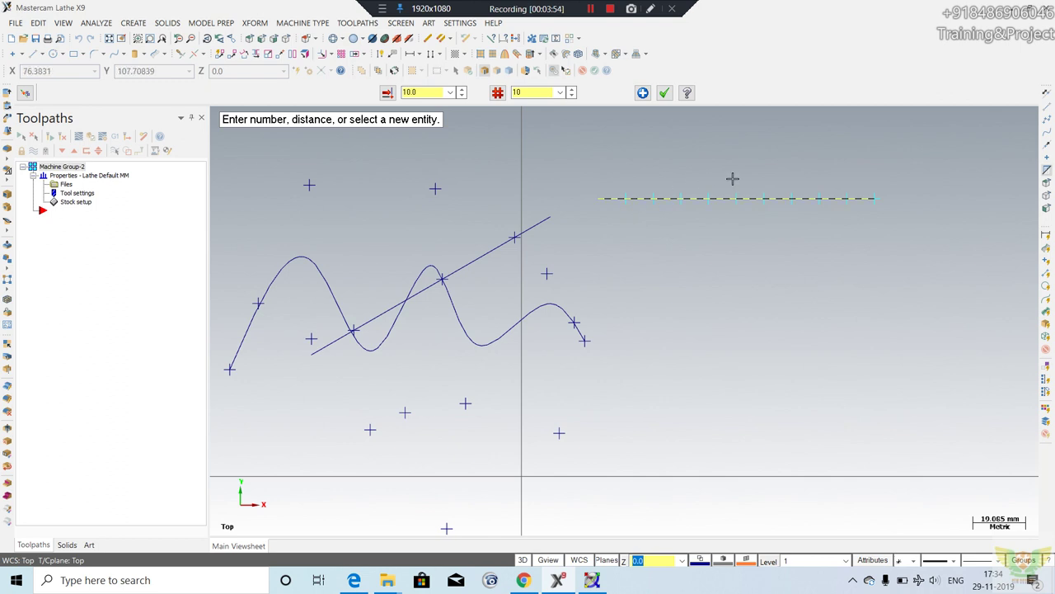
{"action": "double_click", "coordinate": [538, 90]}
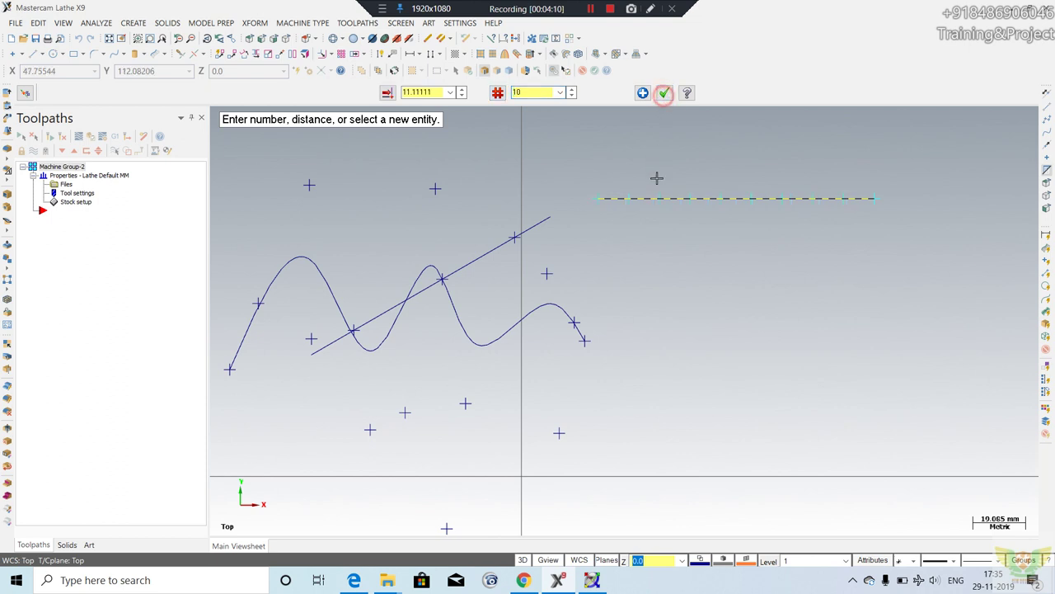
{"action": "scroll", "coordinate": [724, 218], "scroll_direction": "down", "scroll_amount": 1}
{"action": "scroll", "coordinate": [724, 218], "scroll_direction": "down", "scroll_amount": 1}
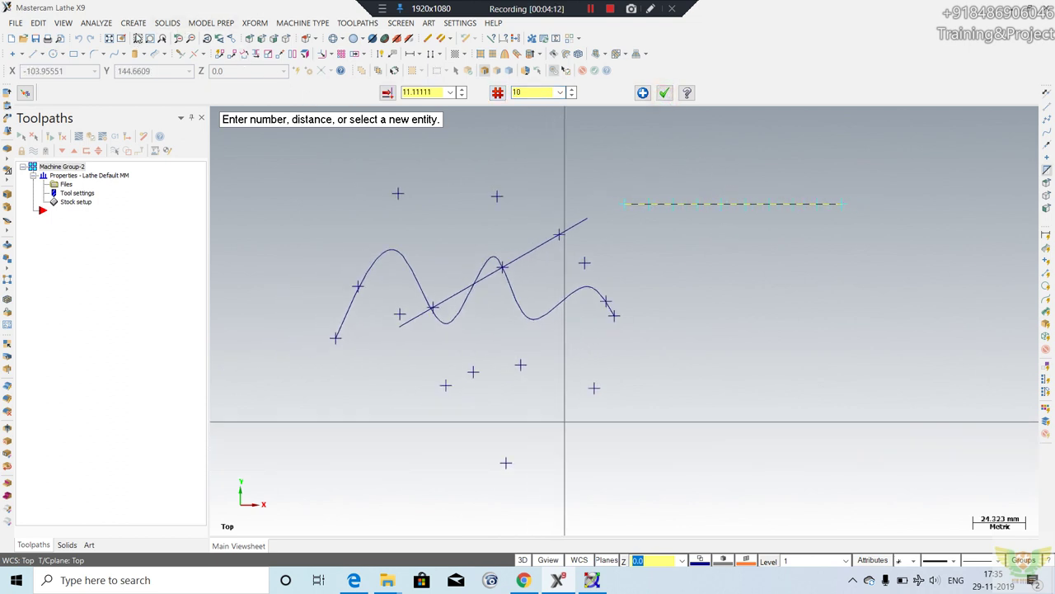
Commit the 10 division points and draw another horizontal line beneath the divided line.
{"action": "left_click", "coordinate": [133, 22]}
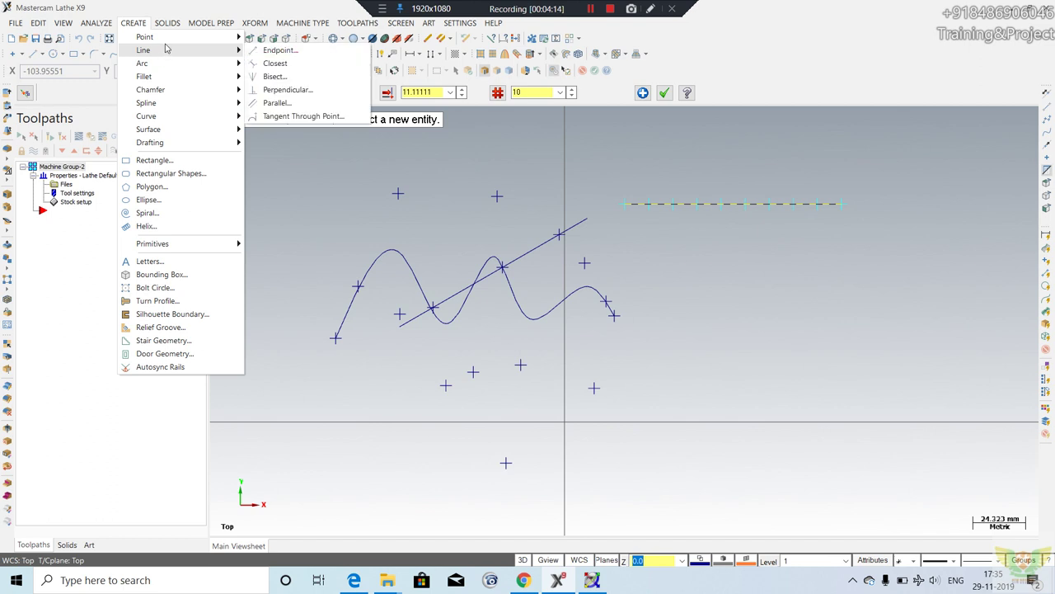
{"action": "left_click", "coordinate": [254, 22]}
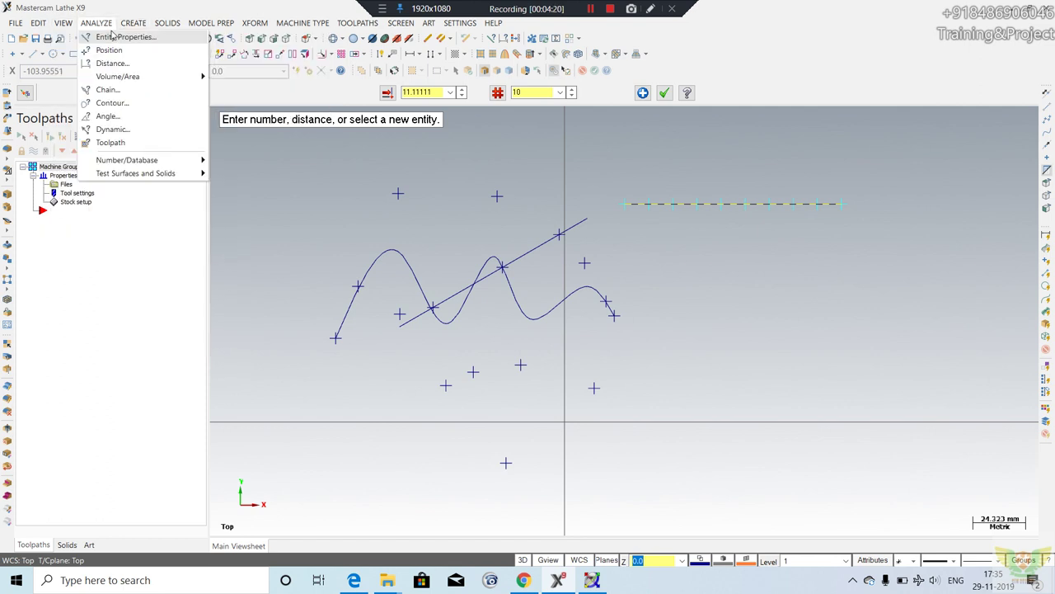
{"action": "left_click", "coordinate": [36, 55]}
{"action": "left_click", "coordinate": [643, 291]}
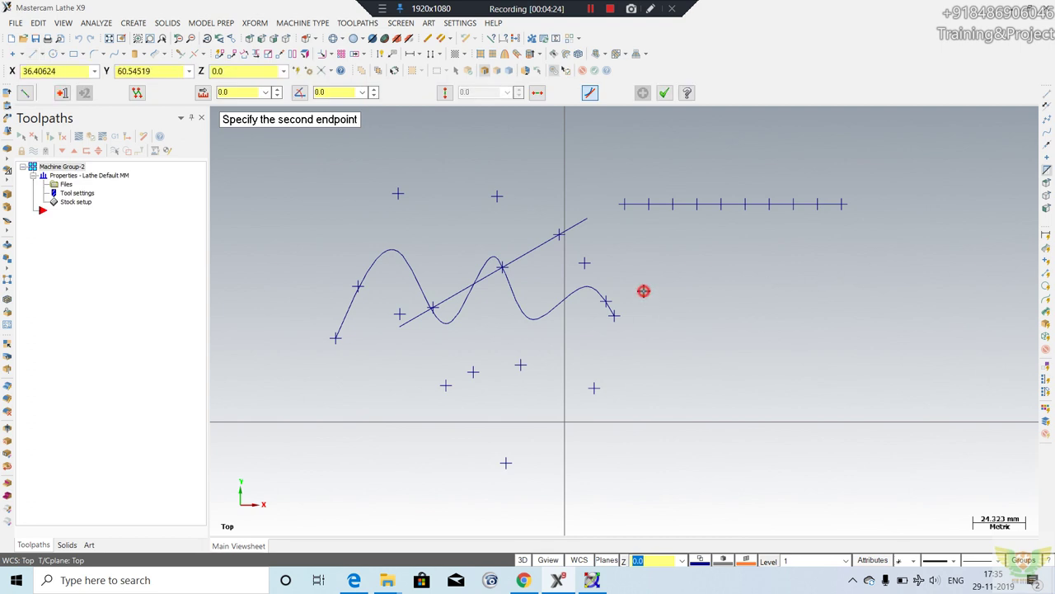
{"action": "left_click", "coordinate": [865, 291]}
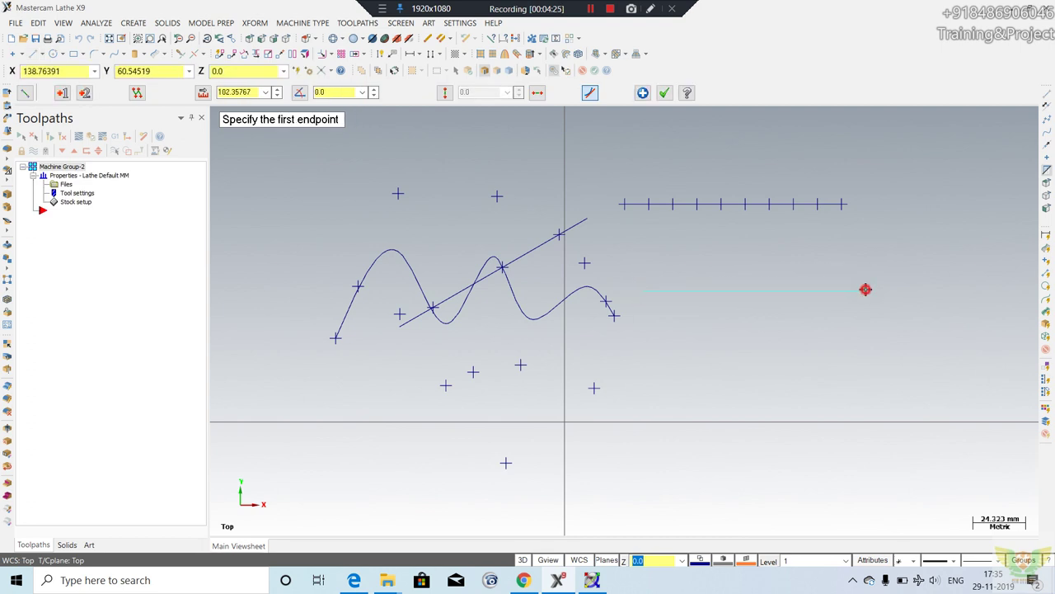
{"action": "key", "text": "Escape"}
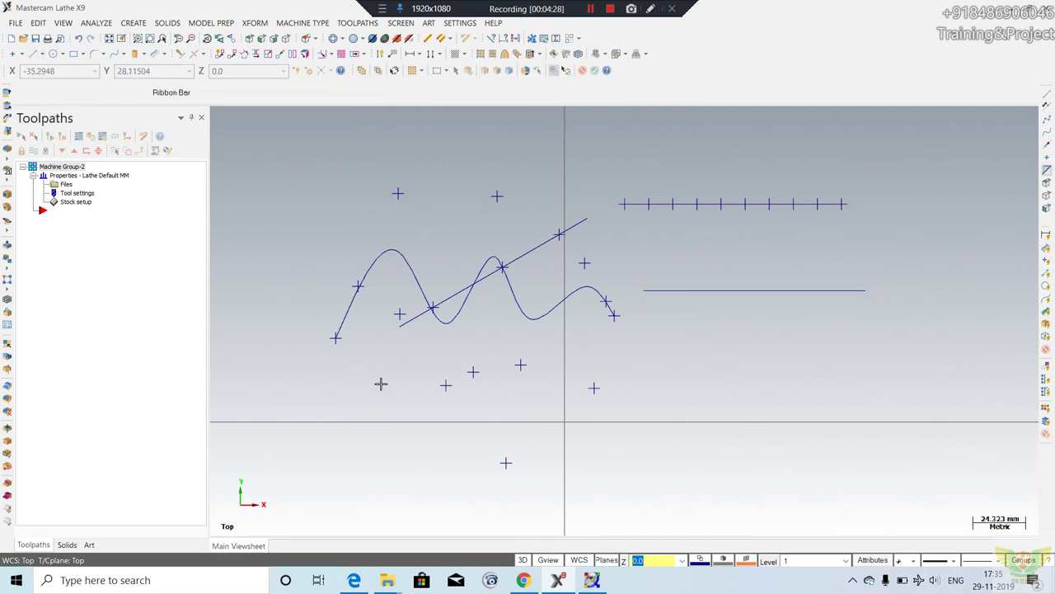
{"action": "left_click", "coordinate": [132, 22]}
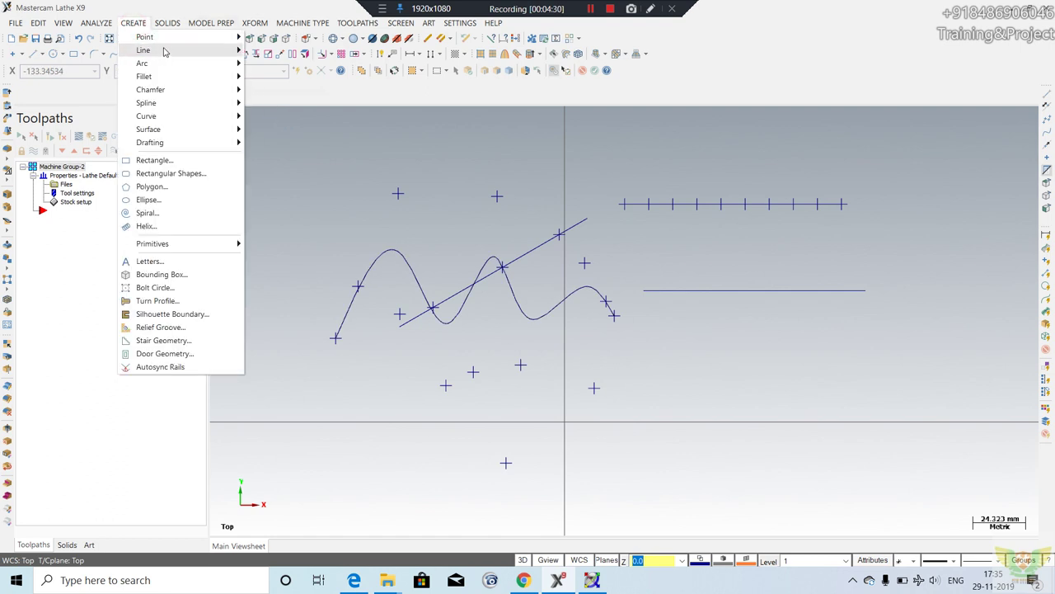
Mark every line endpoint with a point using the Endpoints point option.
{"action": "left_click", "coordinate": [166, 51]}
{"action": "mouse_move", "coordinate": [143, 50]}
{"action": "left_click", "coordinate": [272, 87]}
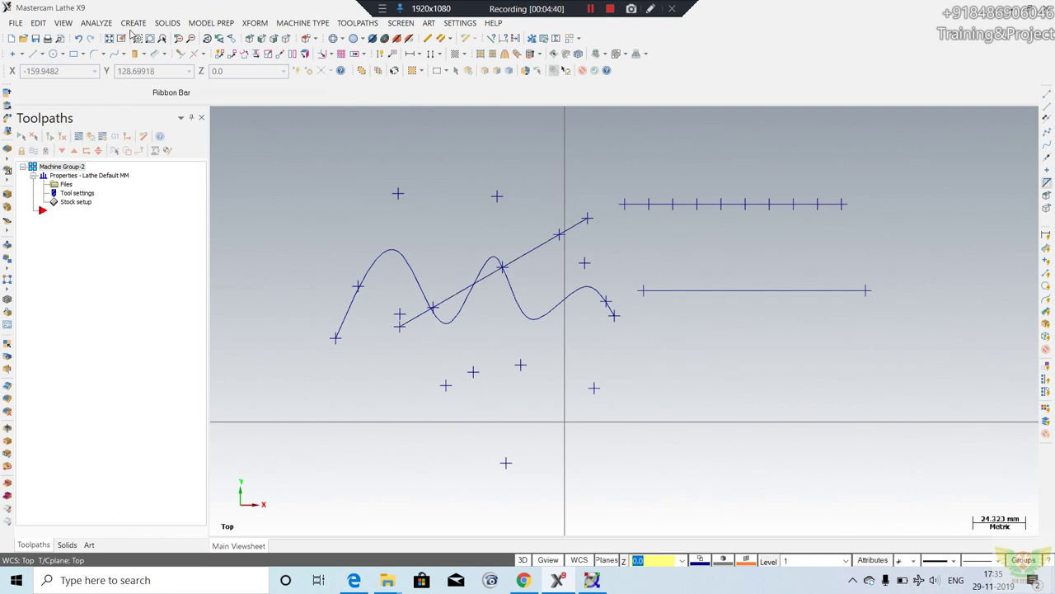
{"action": "left_click", "coordinate": [132, 24]}
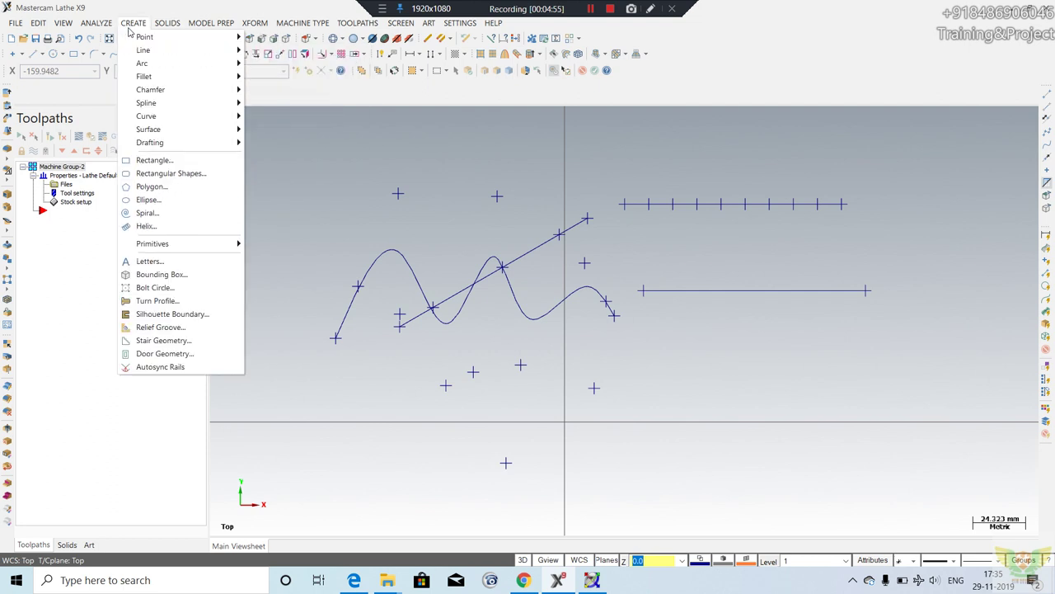
{"action": "mouse_move", "coordinate": [145, 37]}
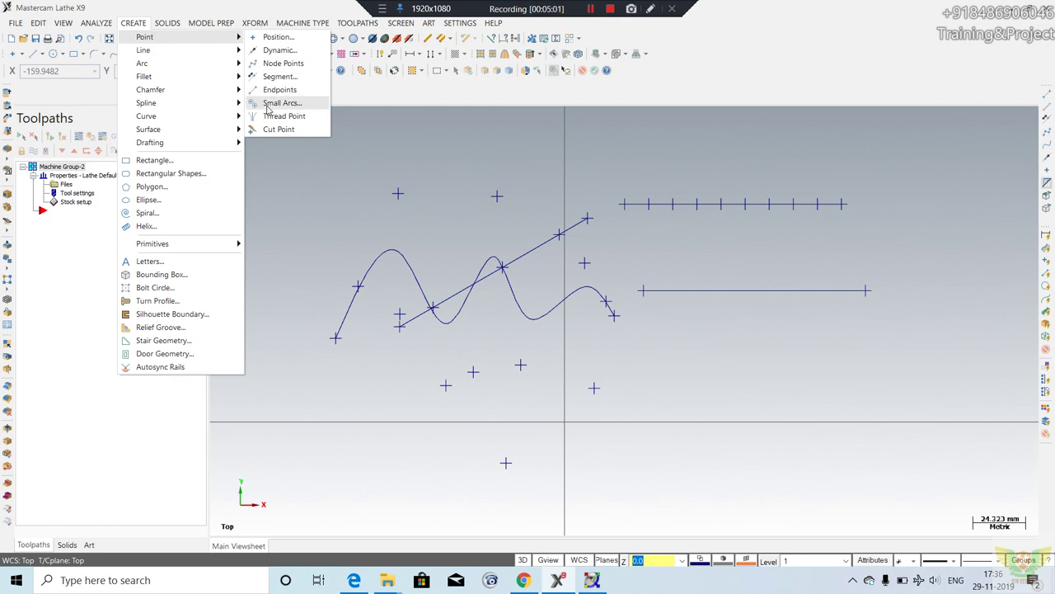
Place three center-point circles of decreasing size between the horizontal lines, the smallest radius 0.035.
{"action": "left_click", "coordinate": [353, 163]}
{"action": "left_click", "coordinate": [54, 53]}
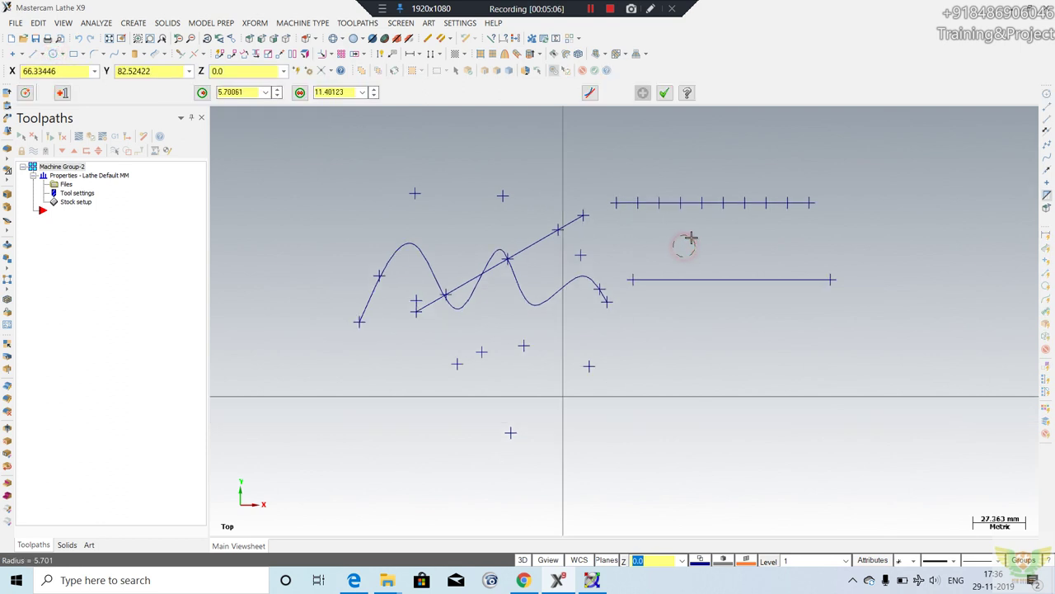
{"action": "scroll", "coordinate": [697, 238], "scroll_direction": "up", "scroll_amount": 1}
{"action": "scroll", "coordinate": [717, 239], "scroll_direction": "up", "scroll_amount": 2}
{"action": "scroll", "coordinate": [743, 235], "scroll_direction": "up", "scroll_amount": 2}
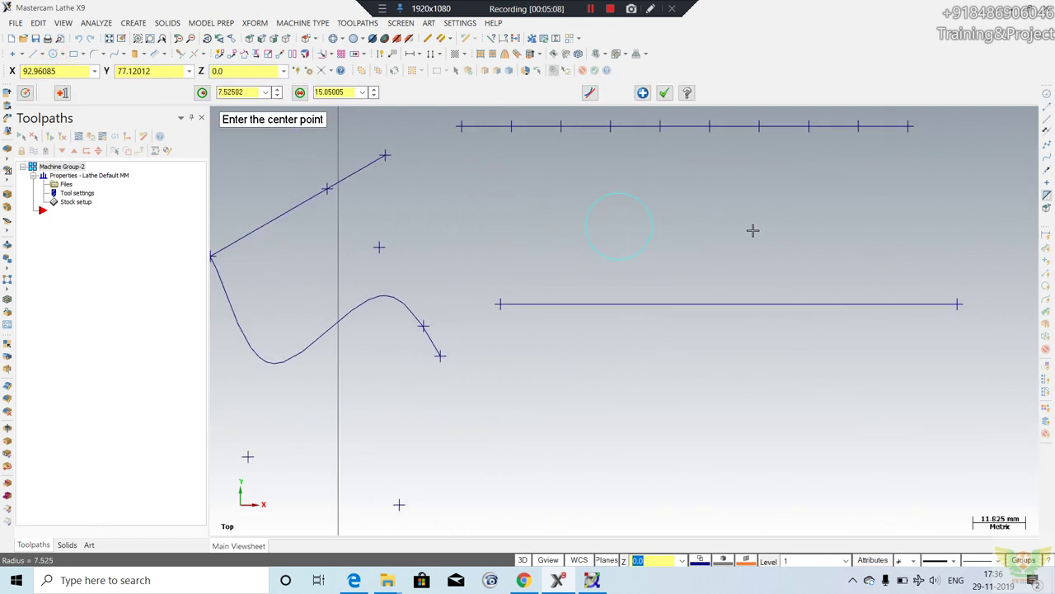
{"action": "left_click", "coordinate": [753, 231]}
{"action": "scroll", "coordinate": [824, 237], "scroll_direction": "up", "scroll_amount": 2}
{"action": "scroll", "coordinate": [836, 239], "scroll_direction": "up", "scroll_amount": 1}
{"action": "scroll", "coordinate": [827, 233], "scroll_direction": "up", "scroll_amount": 1}
{"action": "scroll", "coordinate": [808, 239], "scroll_direction": "up", "scroll_amount": 2}
{"action": "left_click", "coordinate": [766, 242]}
{"action": "scroll", "coordinate": [544, 223], "scroll_direction": "down", "scroll_amount": 2}
{"action": "scroll", "coordinate": [577, 227], "scroll_direction": "down", "scroll_amount": 1}
{"action": "scroll", "coordinate": [824, 250], "scroll_direction": "up", "scroll_amount": 1}
{"action": "scroll", "coordinate": [804, 250], "scroll_direction": "up", "scroll_amount": 1}
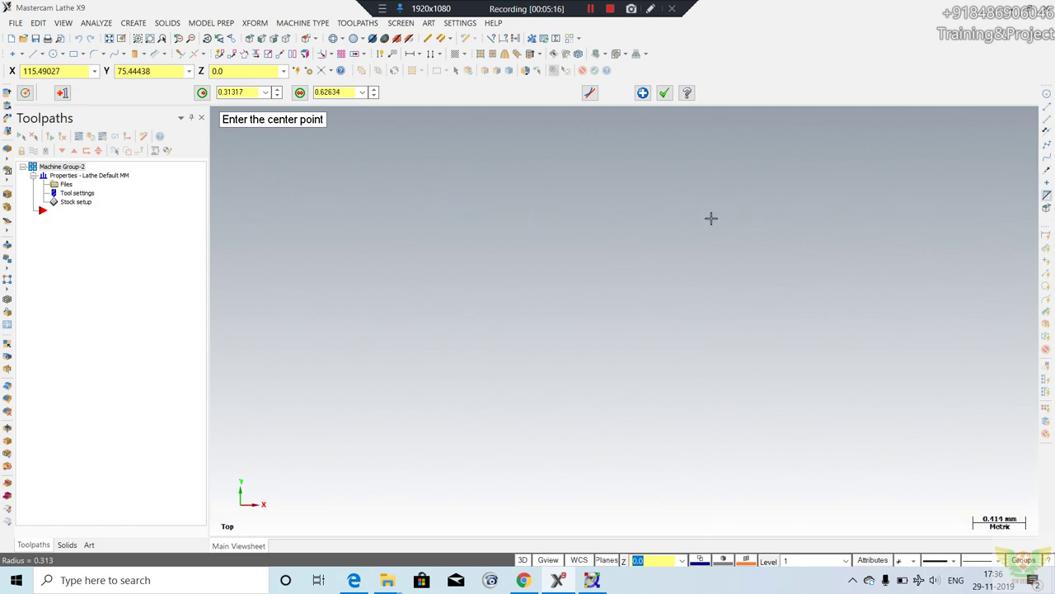
{"action": "left_click", "coordinate": [707, 220]}
{"action": "left_click", "coordinate": [714, 216]}
Finish the circle command and window-select the three new circles.
{"action": "scroll", "coordinate": [763, 258], "scroll_direction": "down", "scroll_amount": 1}
{"action": "scroll", "coordinate": [780, 255], "scroll_direction": "down", "scroll_amount": 2}
{"action": "scroll", "coordinate": [790, 244], "scroll_direction": "down", "scroll_amount": 2}
{"action": "scroll", "coordinate": [825, 227], "scroll_direction": "down", "scroll_amount": 3}
{"action": "scroll", "coordinate": [833, 221], "scroll_direction": "down", "scroll_amount": 2}
{"action": "scroll", "coordinate": [804, 224], "scroll_direction": "down", "scroll_amount": 2}
{"action": "scroll", "coordinate": [695, 219], "scroll_direction": "down", "scroll_amount": 2}
{"action": "scroll", "coordinate": [692, 211], "scroll_direction": "up", "scroll_amount": 1}
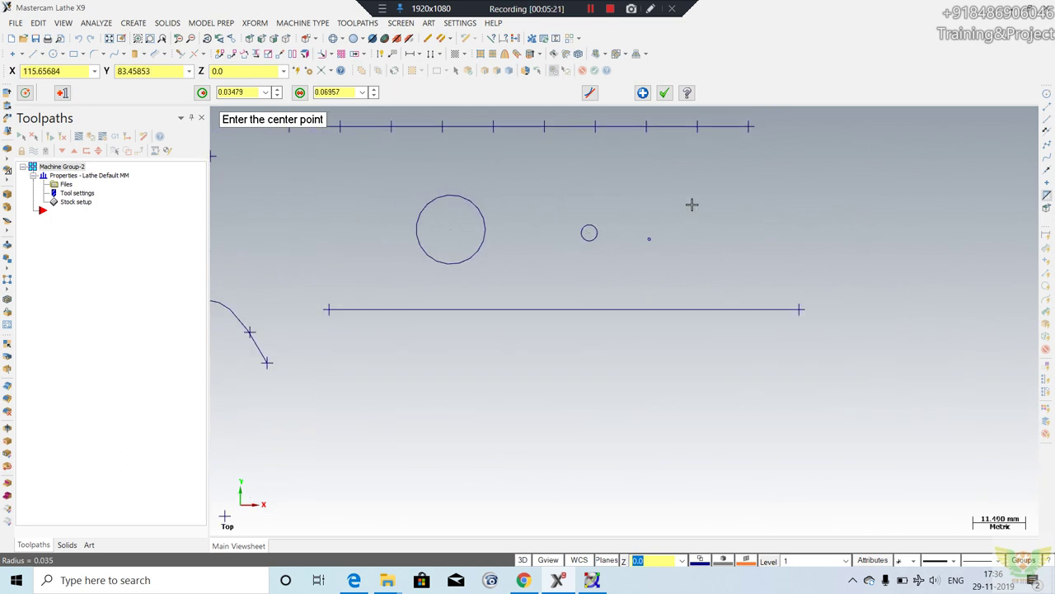
{"action": "scroll", "coordinate": [701, 202], "scroll_direction": "down", "scroll_amount": 1}
{"action": "key", "text": "Escape"}
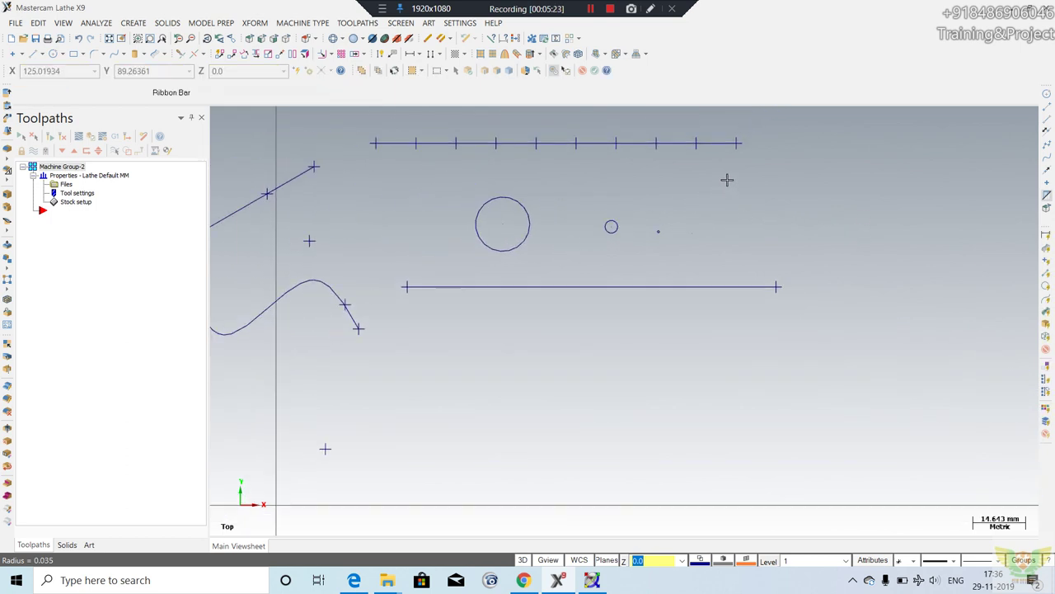
{"action": "left_click_drag", "start_coordinate": [727, 180], "coordinate": [438, 275]}
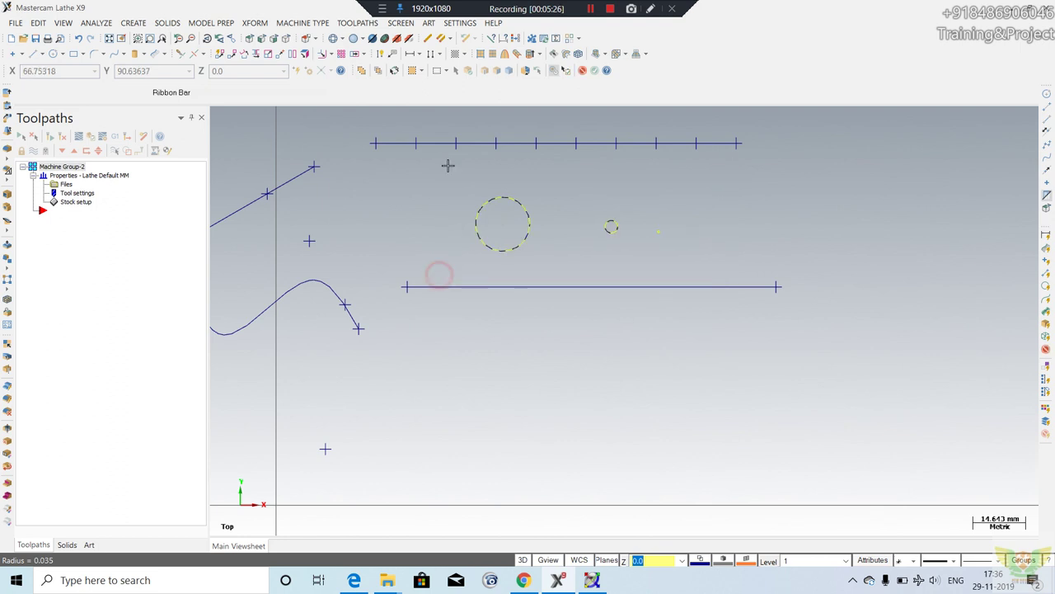
Place a point to the right of the small circle.
{"action": "left_click", "coordinate": [133, 22]}
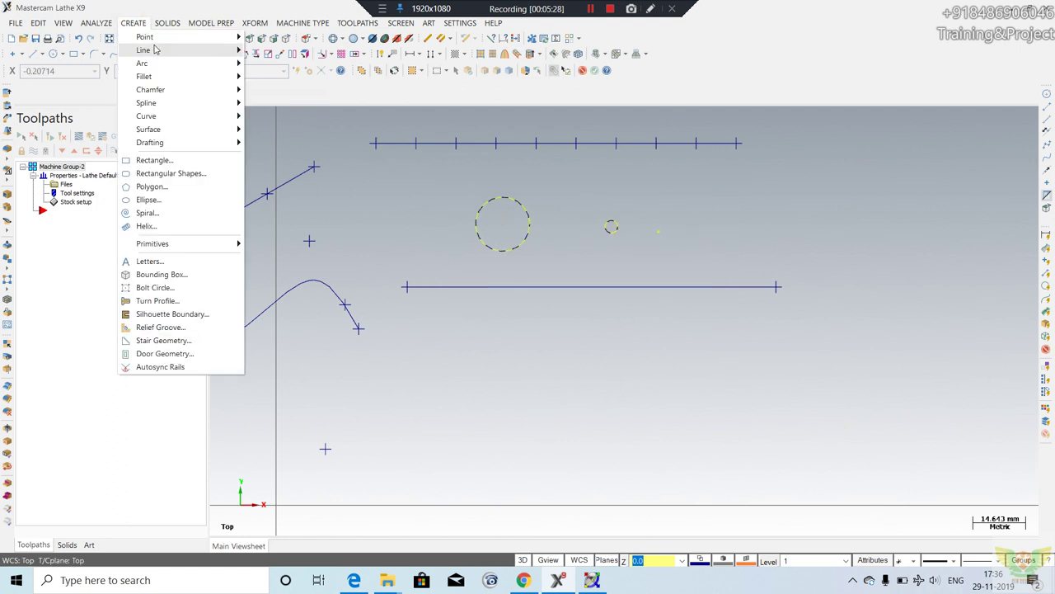
{"action": "mouse_move", "coordinate": [145, 38]}
{"action": "left_click", "coordinate": [278, 100]}
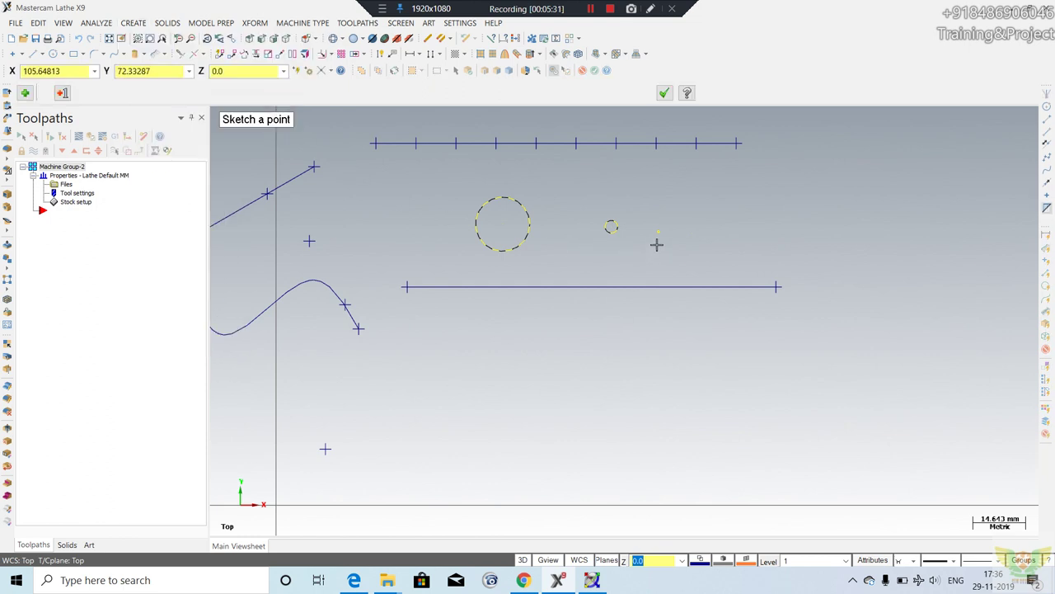
{"action": "left_click", "coordinate": [721, 210]}
{"action": "key", "text": "Escape"}
Mark the tiny circle's centre with a Small Arcs point by window-selecting it.
{"action": "left_click", "coordinate": [133, 22]}
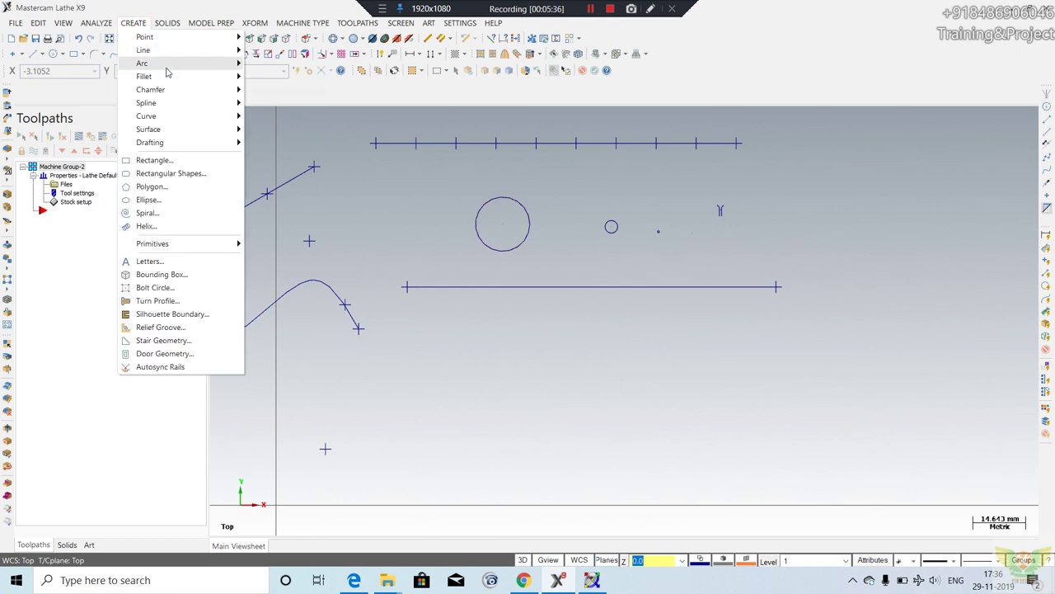
{"action": "mouse_move", "coordinate": [145, 37]}
{"action": "left_click", "coordinate": [193, 37]}
{"action": "left_click", "coordinate": [268, 105]}
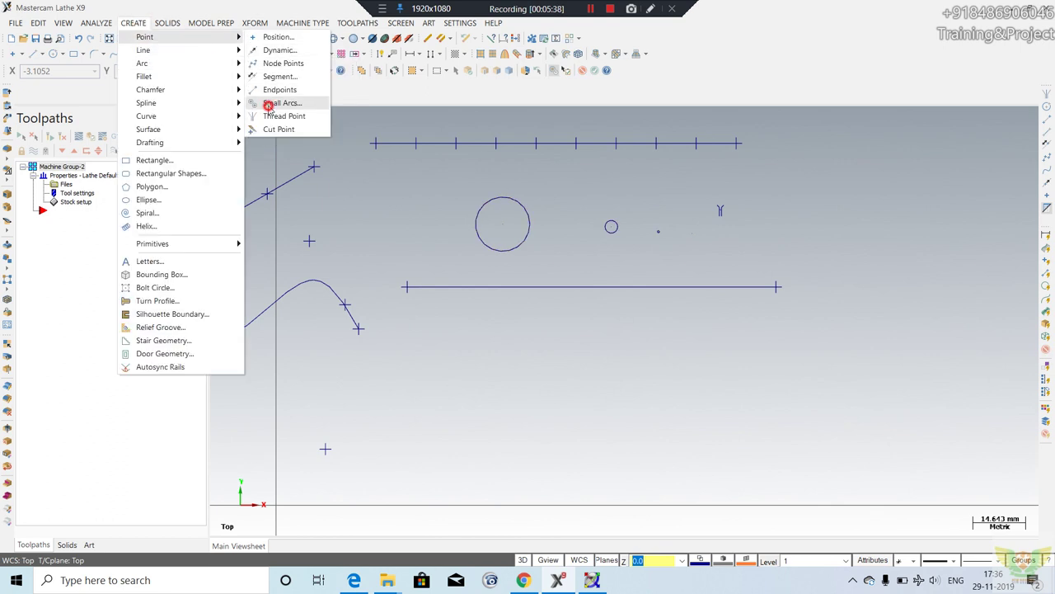
{"action": "left_click_drag", "start_coordinate": [705, 176], "coordinate": [559, 274]}
{"action": "key", "text": "Return"}
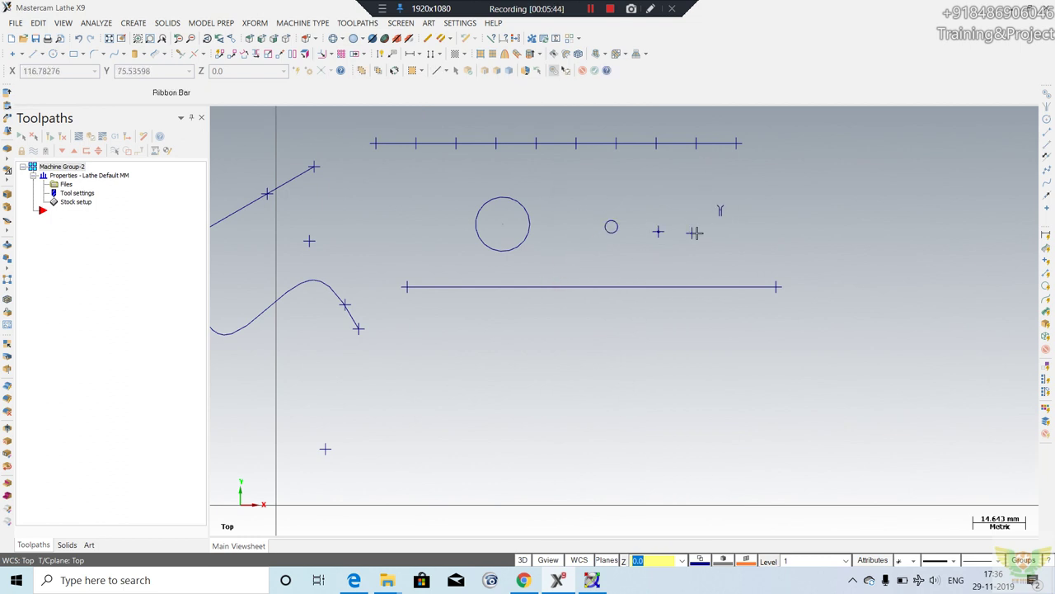
Zoom in closely on the new point markers around the tiny circle.
{"action": "scroll", "coordinate": [695, 233], "scroll_direction": "up", "scroll_amount": 1}
{"action": "scroll", "coordinate": [694, 231], "scroll_direction": "up", "scroll_amount": 2}
{"action": "scroll", "coordinate": [693, 227], "scroll_direction": "up", "scroll_amount": 2}
{"action": "scroll", "coordinate": [691, 224], "scroll_direction": "up", "scroll_amount": 1}
{"action": "scroll", "coordinate": [692, 225], "scroll_direction": "up", "scroll_amount": 1}
{"action": "scroll", "coordinate": [568, 223], "scroll_direction": "up", "scroll_amount": 1}
{"action": "scroll", "coordinate": [582, 242], "scroll_direction": "up", "scroll_amount": 1}
{"action": "scroll", "coordinate": [582, 243], "scroll_direction": "up", "scroll_amount": 1}
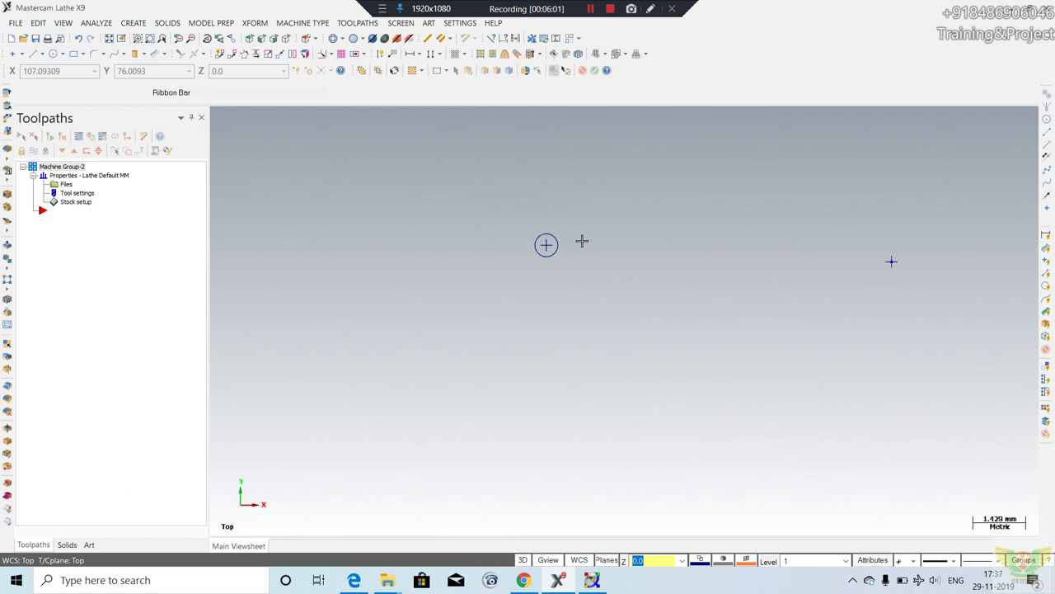
Zoom back out to the full sheet and bring up the Create menu.
{"action": "scroll", "coordinate": [577, 248], "scroll_direction": "down", "scroll_amount": 2}
{"action": "scroll", "coordinate": [563, 273], "scroll_direction": "down", "scroll_amount": 2}
{"action": "scroll", "coordinate": [734, 247], "scroll_direction": "down", "scroll_amount": 2}
{"action": "scroll", "coordinate": [741, 279], "scroll_direction": "down", "scroll_amount": 2}
{"action": "scroll", "coordinate": [741, 278], "scroll_direction": "up", "scroll_amount": 1}
{"action": "scroll", "coordinate": [727, 273], "scroll_direction": "down", "scroll_amount": 1}
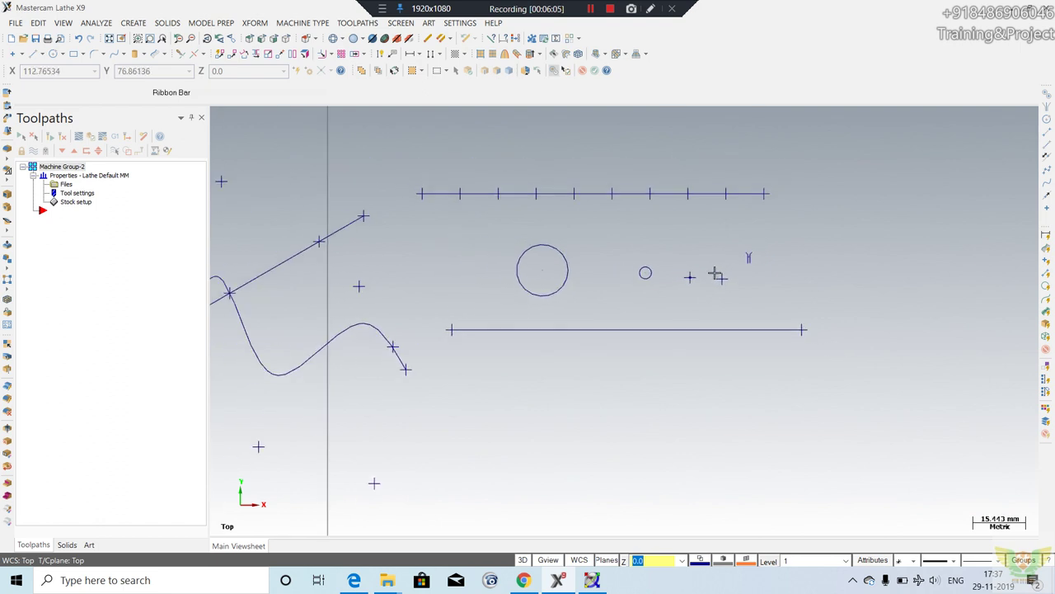
{"action": "scroll", "coordinate": [726, 273], "scroll_direction": "down", "scroll_amount": 1}
{"action": "left_click", "coordinate": [141, 20]}
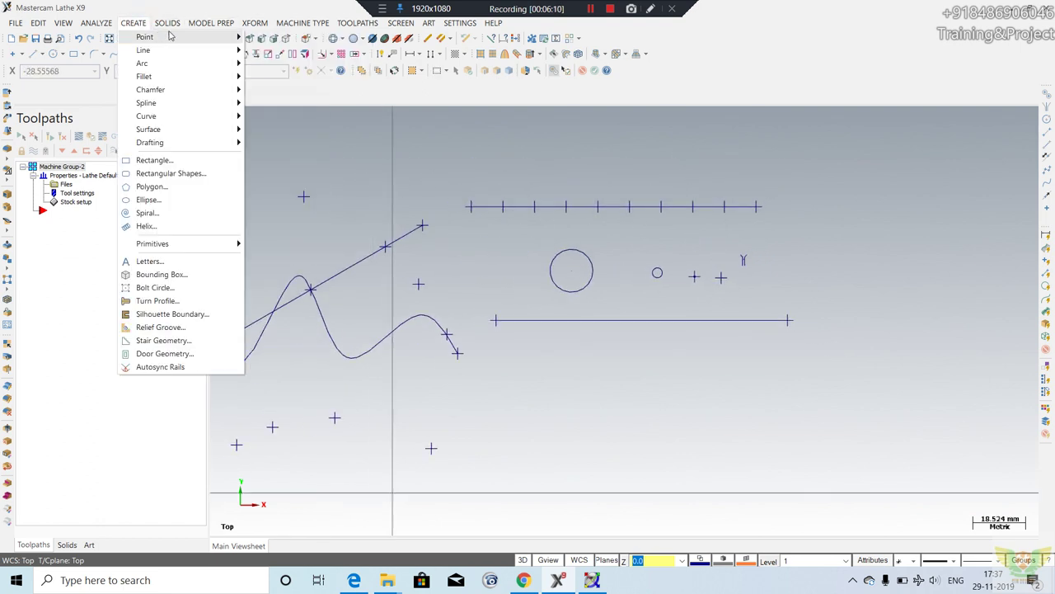
Place points above the upper line and on either side of the larger circle.
{"action": "mouse_move", "coordinate": [145, 37]}
{"action": "left_click", "coordinate": [268, 120]}
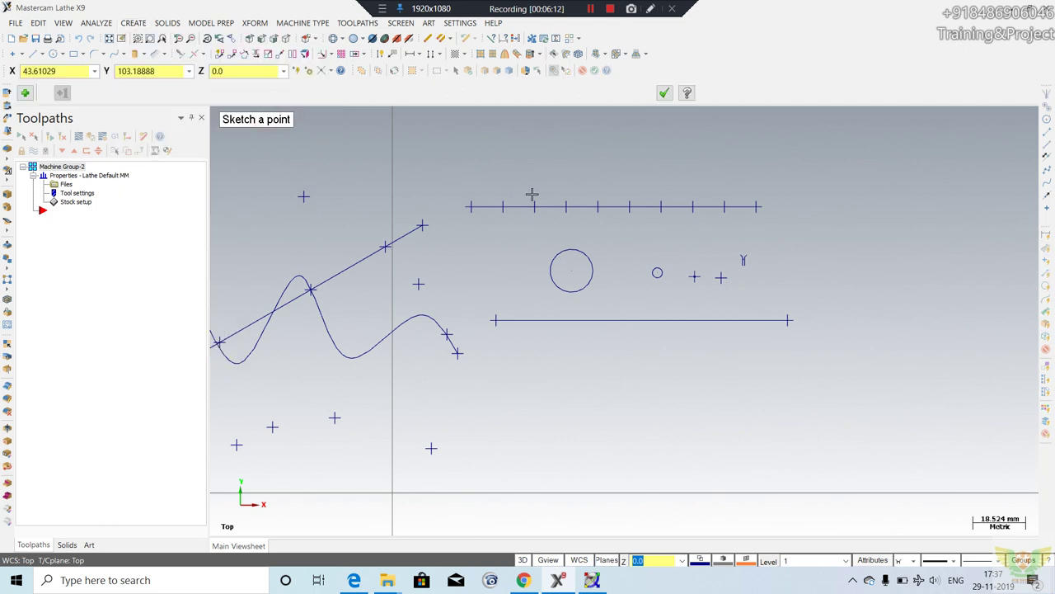
{"action": "left_click", "coordinate": [578, 183]}
{"action": "left_click", "coordinate": [520, 264]}
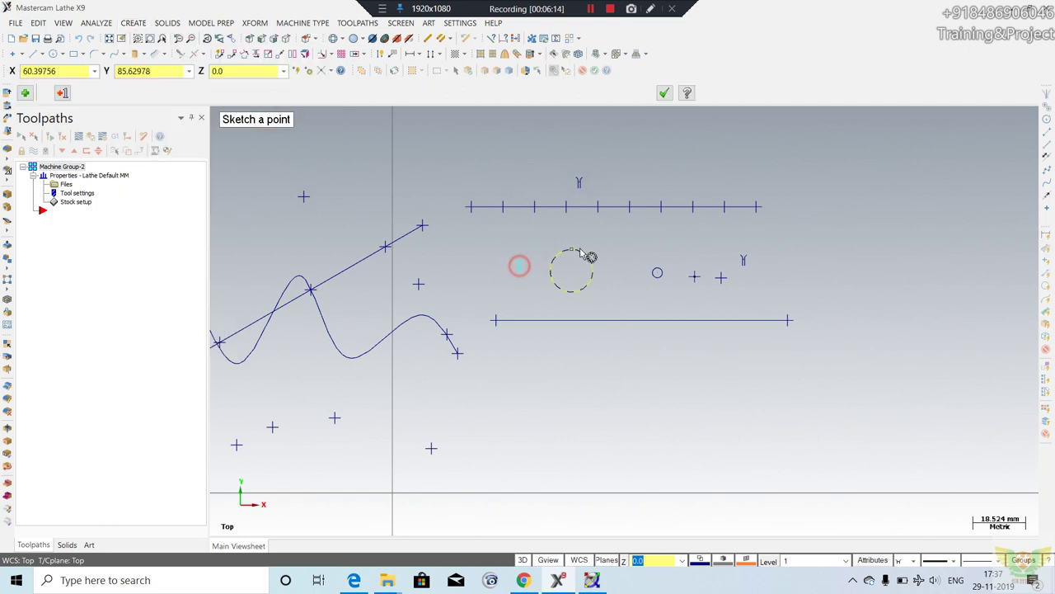
{"action": "left_click", "coordinate": [637, 266]}
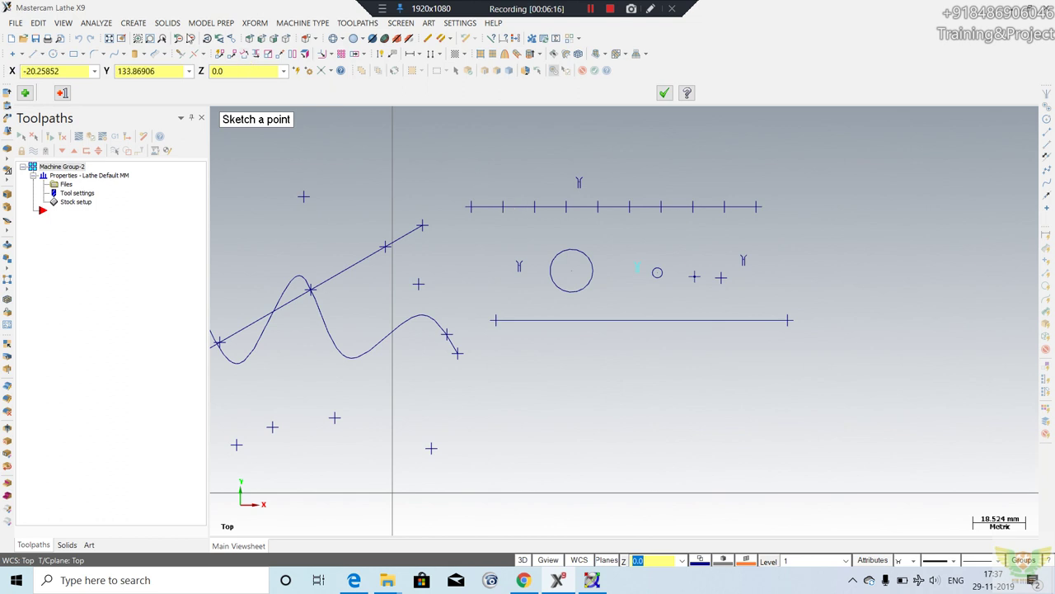
Place two more points on the lower horizontal line and end the point command.
{"action": "left_click", "coordinate": [133, 22]}
{"action": "mouse_move", "coordinate": [146, 38]}
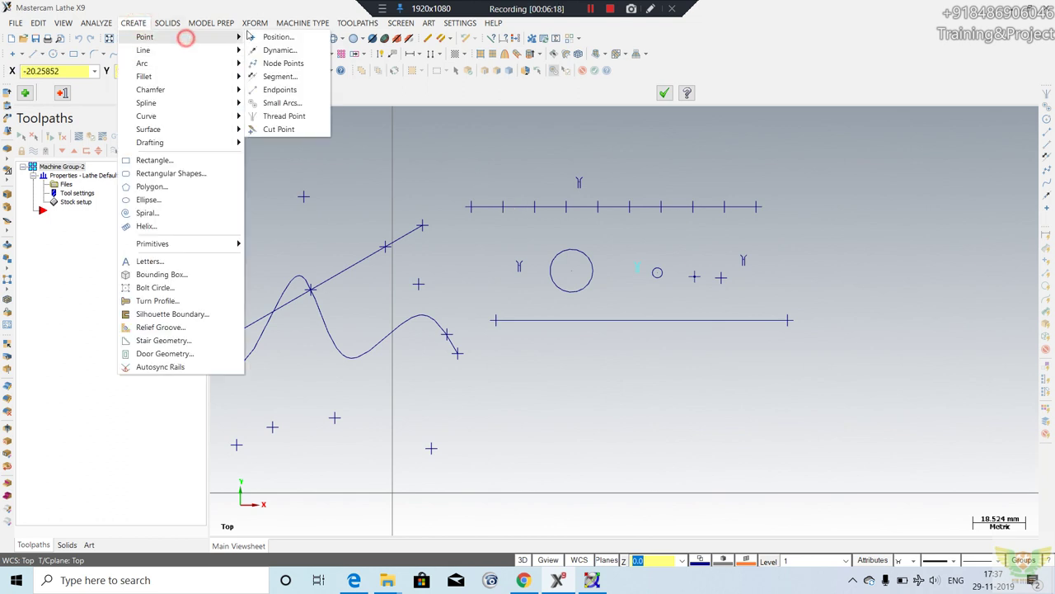
{"action": "left_click", "coordinate": [261, 127]}
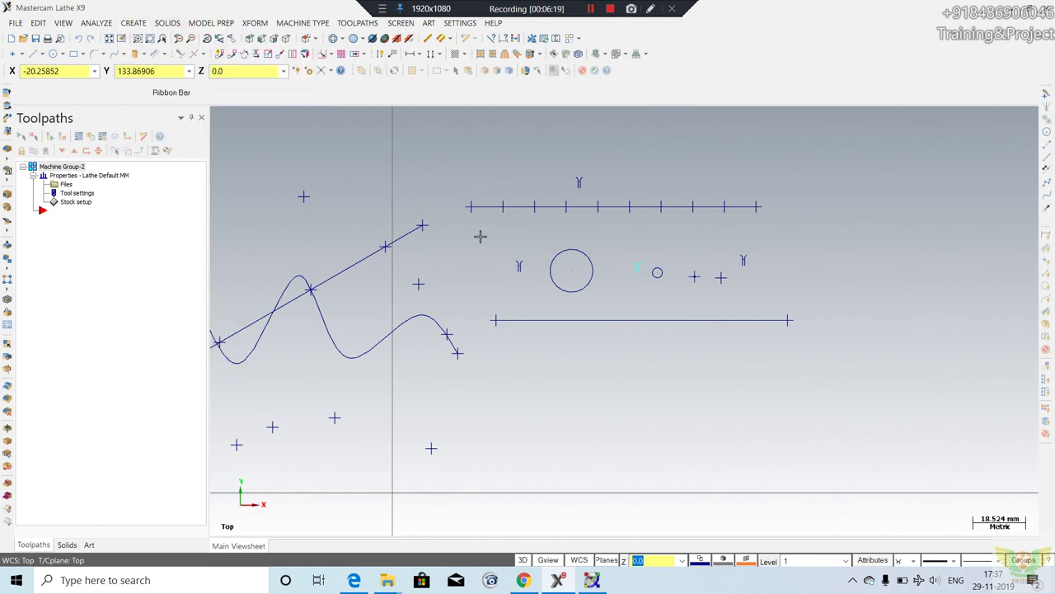
{"action": "left_click", "coordinate": [530, 319]}
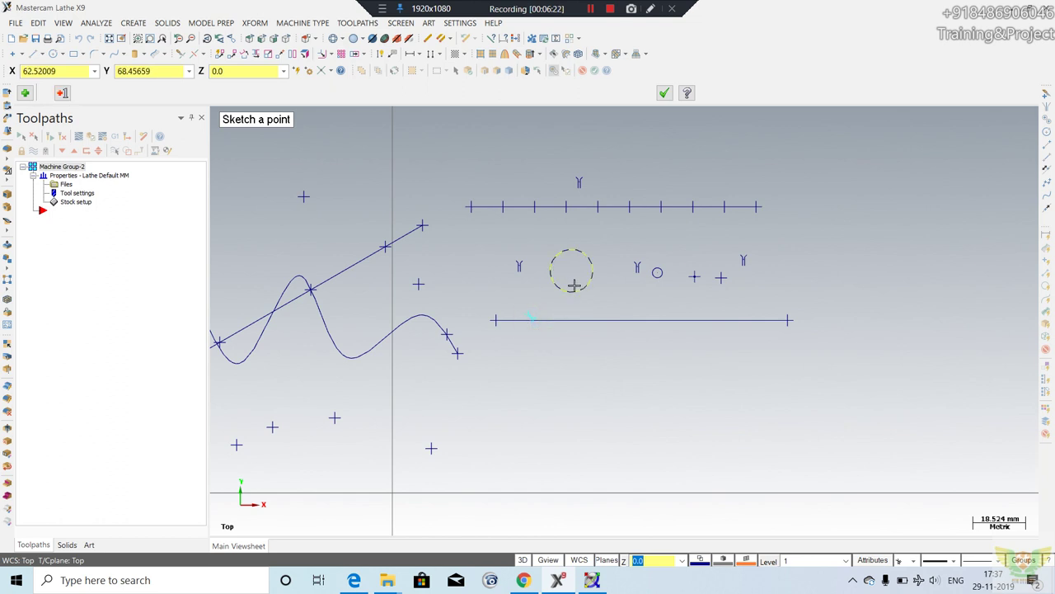
{"action": "left_click", "coordinate": [647, 331]}
{"action": "left_click", "coordinate": [665, 93]}
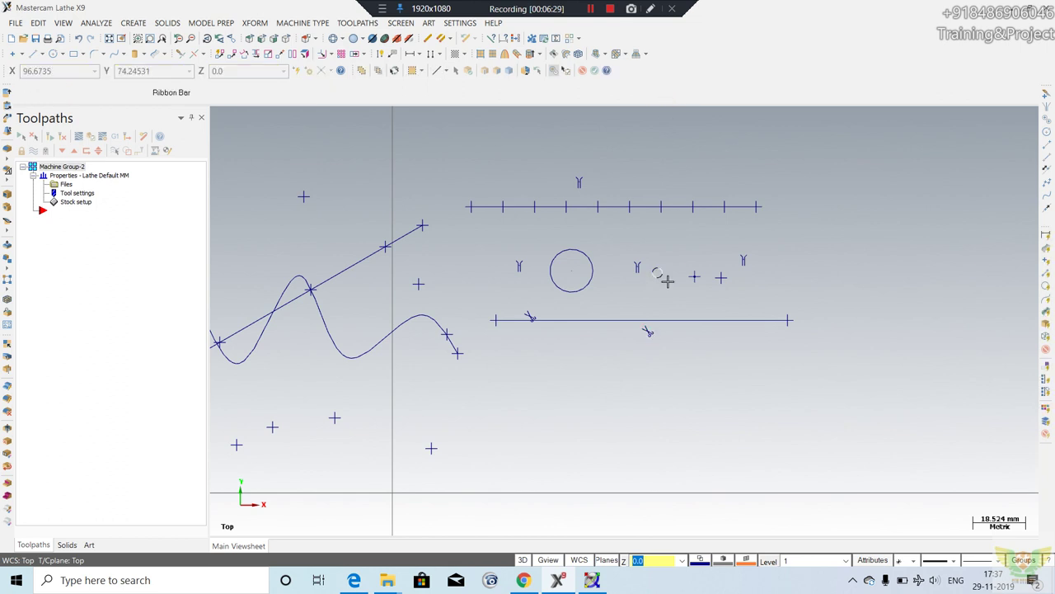
{"action": "scroll", "coordinate": [684, 287], "scroll_direction": "down", "scroll_amount": 1}
{"action": "scroll", "coordinate": [698, 292], "scroll_direction": "down", "scroll_amount": 2}
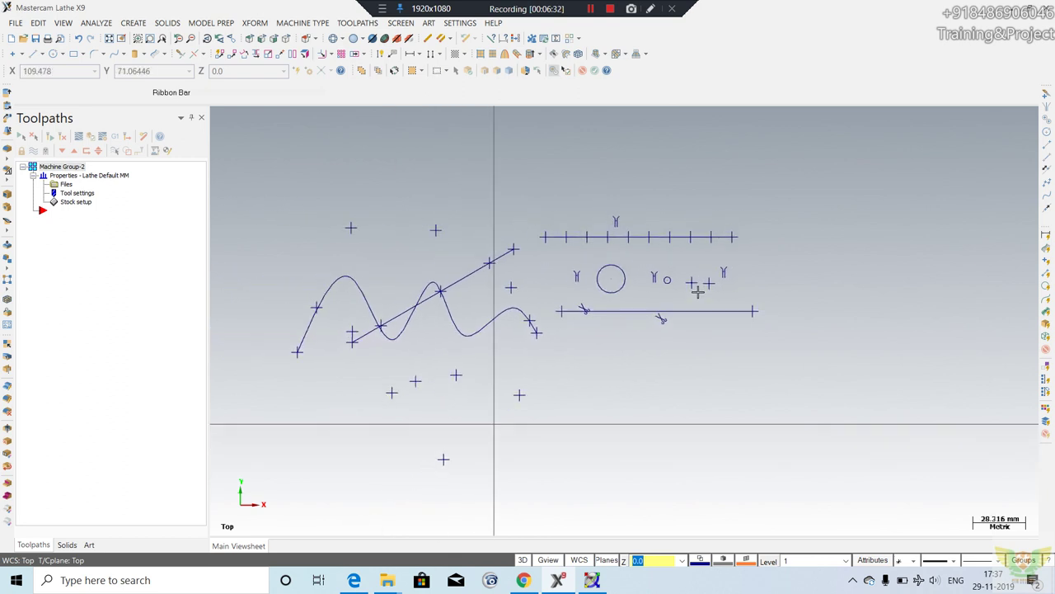
Select every point, line, spline and circle on the sheet and delete them.
{"action": "scroll", "coordinate": [697, 292], "scroll_direction": "down", "scroll_amount": 4}
{"action": "left_click_drag", "start_coordinate": [836, 160], "coordinate": [345, 457]}
{"action": "left_click", "coordinate": [350, 435]}
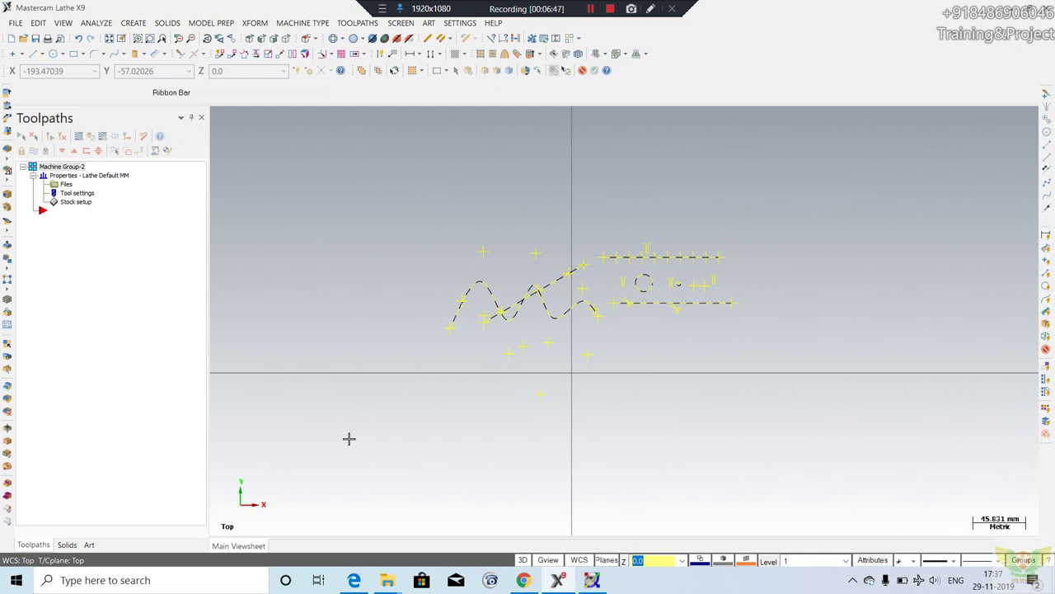
{"action": "key", "text": "Delete"}
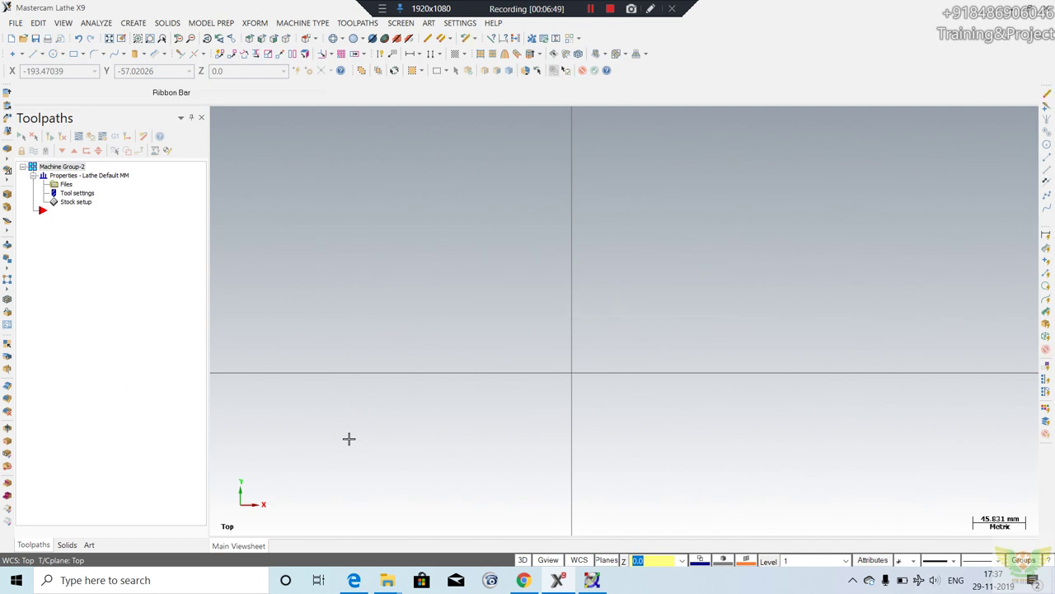
Start the Line Endpoints tool and inspect its line-type dropdown.
{"action": "scroll", "coordinate": [558, 393], "scroll_direction": "up", "scroll_amount": 1}
{"action": "scroll", "coordinate": [542, 387], "scroll_direction": "up", "scroll_amount": 1}
{"action": "scroll", "coordinate": [558, 370], "scroll_direction": "up", "scroll_amount": 1}
{"action": "left_click", "coordinate": [134, 23]}
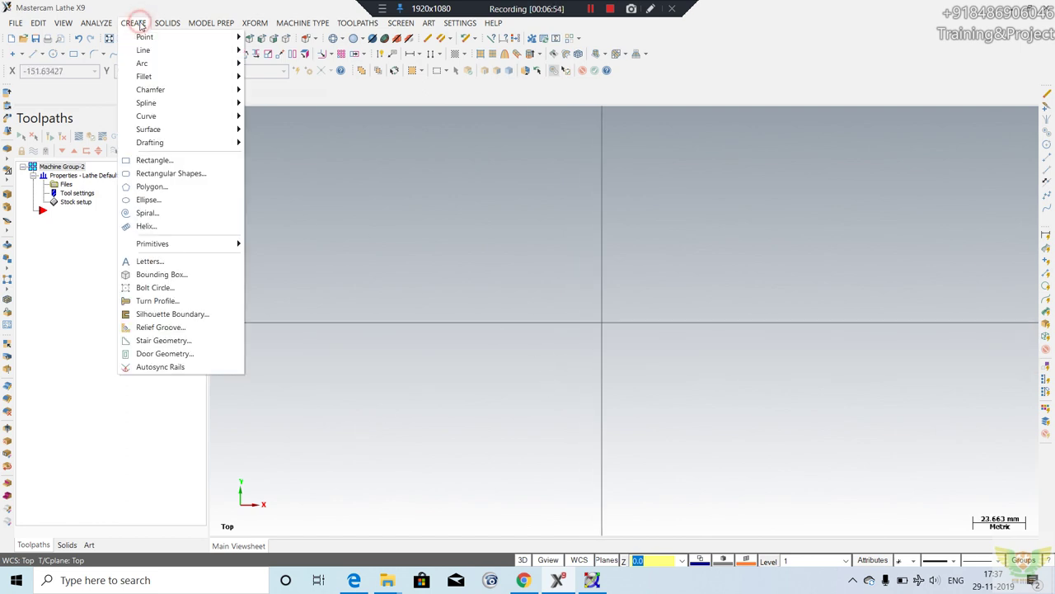
{"action": "mouse_move", "coordinate": [143, 50]}
{"action": "left_click", "coordinate": [272, 50]}
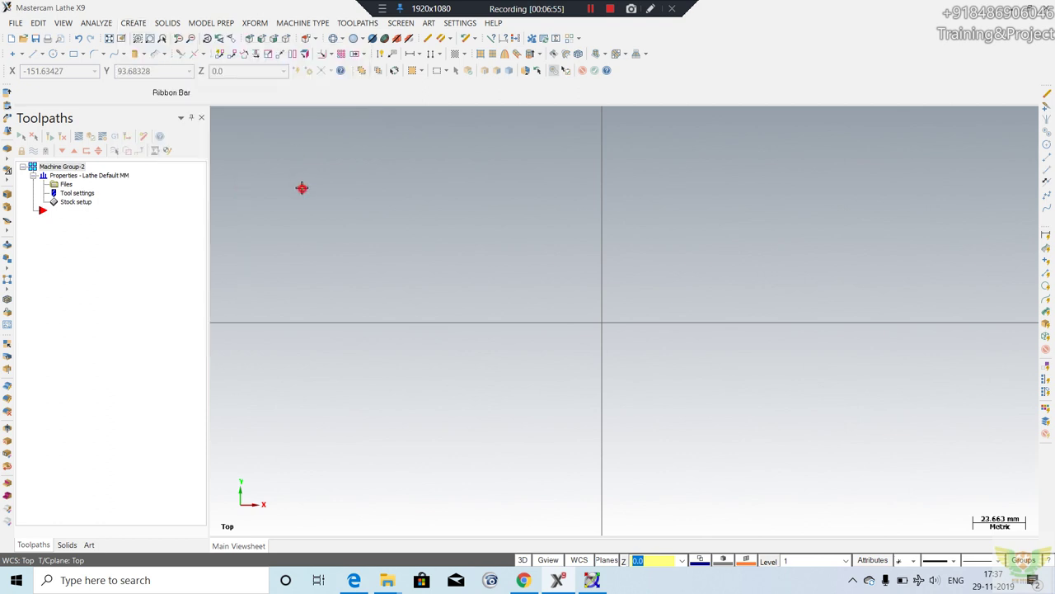
{"action": "left_click", "coordinate": [39, 54]}
{"action": "left_click", "coordinate": [40, 54]}
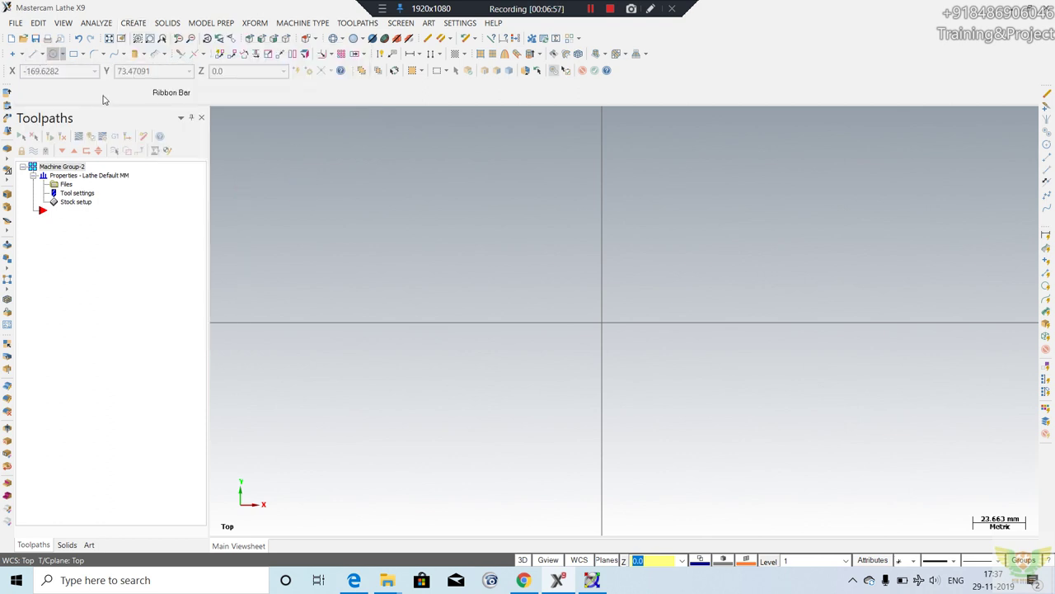
Draw a horizontal line and a long line rising to the right from near the origin.
{"action": "left_click", "coordinate": [42, 54]}
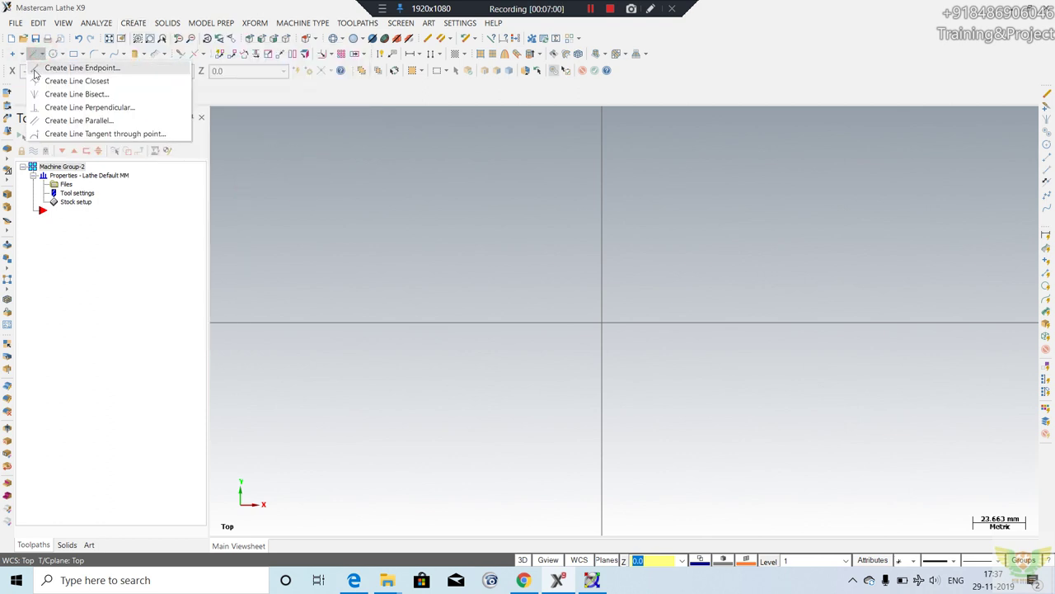
{"action": "left_click", "coordinate": [78, 67]}
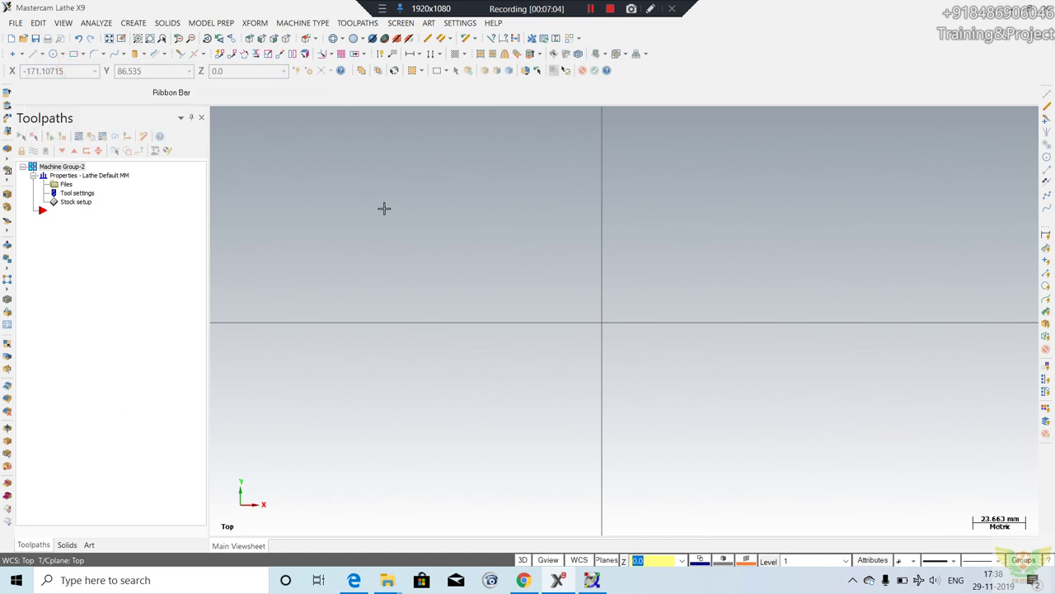
{"action": "left_click", "coordinate": [366, 199]}
{"action": "left_click", "coordinate": [579, 193]}
{"action": "left_click", "coordinate": [602, 274]}
{"action": "left_click", "coordinate": [771, 178]}
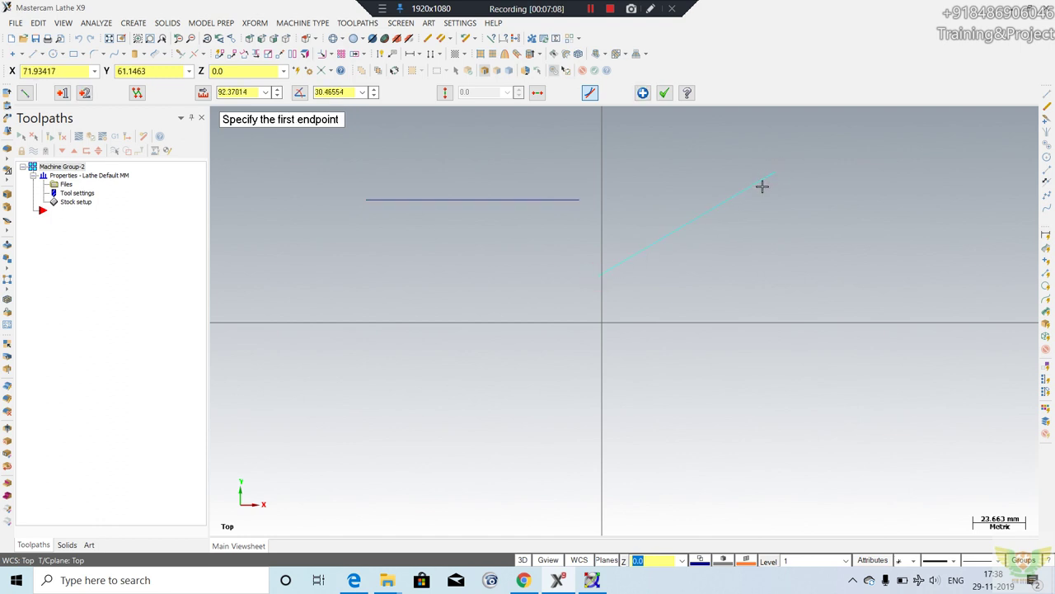
{"action": "key", "text": "Escape"}
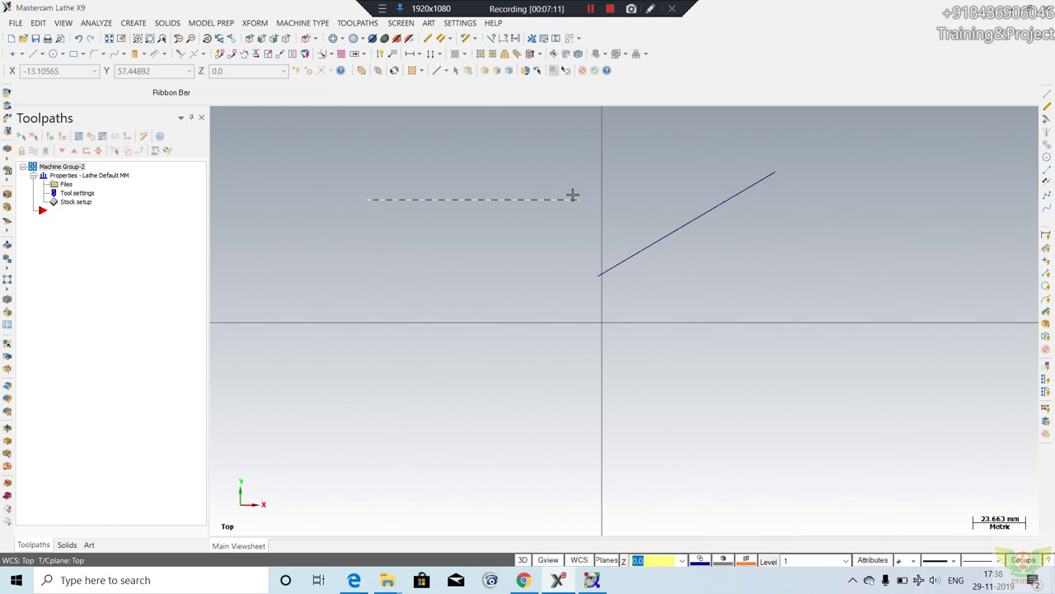
Join the horizontal and slanted lines with a short line between their closest points.
{"action": "left_click", "coordinate": [46, 54]}
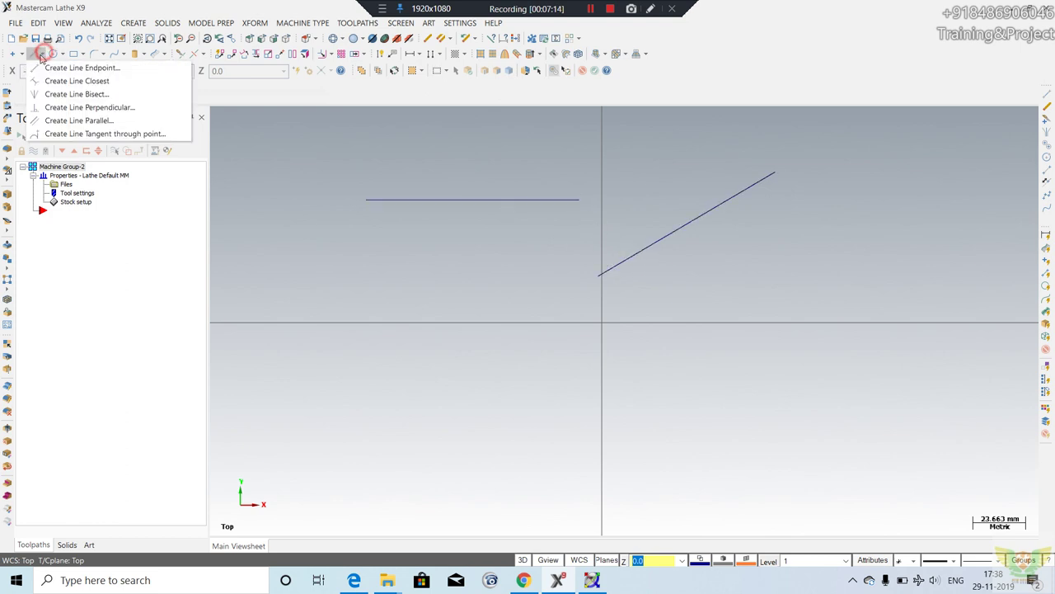
{"action": "left_click", "coordinate": [66, 83]}
{"action": "left_click", "coordinate": [533, 200]}
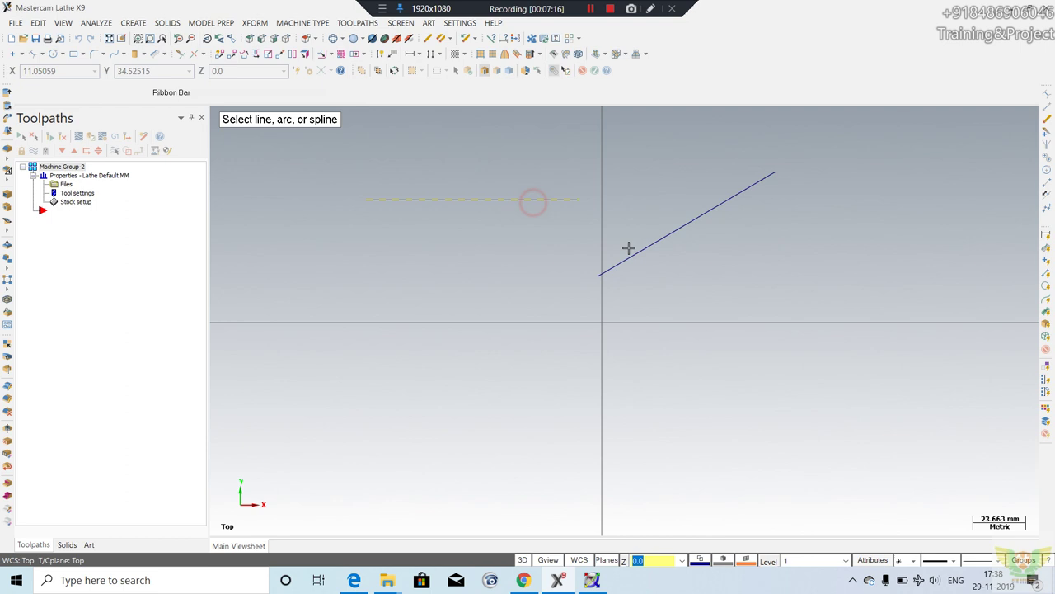
{"action": "left_click", "coordinate": [632, 250]}
{"action": "scroll", "coordinate": [577, 227], "scroll_direction": "up", "scroll_amount": 1}
{"action": "scroll", "coordinate": [578, 227], "scroll_direction": "up", "scroll_amount": 1}
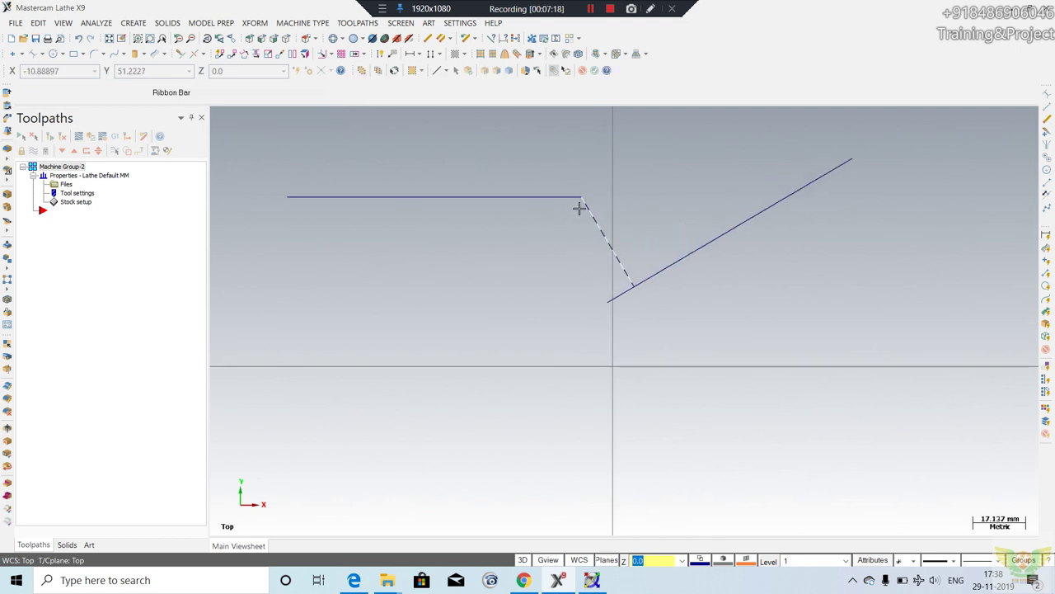
{"action": "scroll", "coordinate": [619, 247], "scroll_direction": "down", "scroll_amount": 2}
{"action": "scroll", "coordinate": [618, 247], "scroll_direction": "down", "scroll_amount": 1}
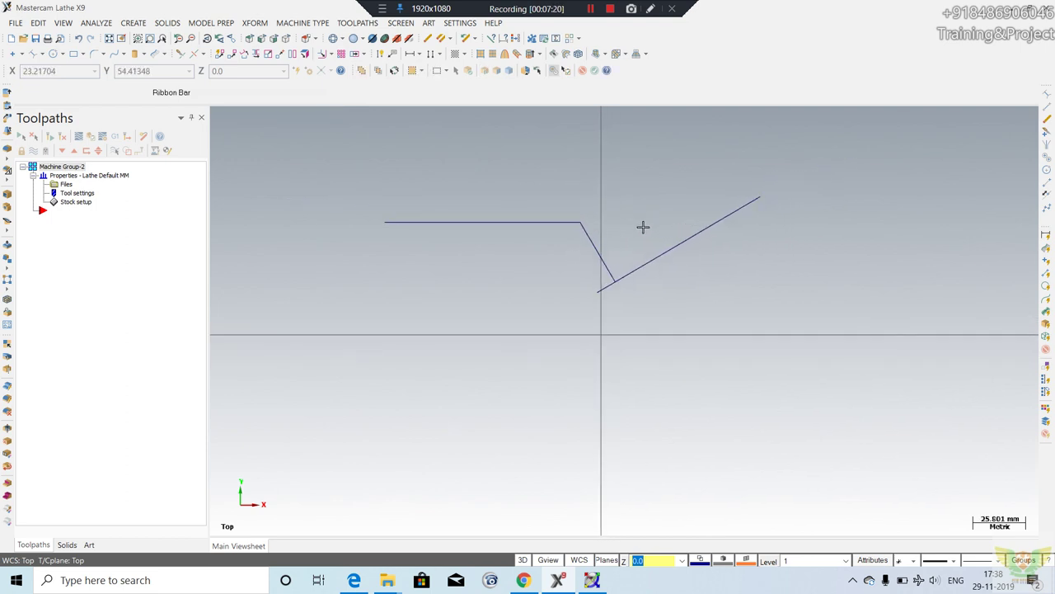
{"action": "scroll", "coordinate": [612, 238], "scroll_direction": "up", "scroll_amount": 2}
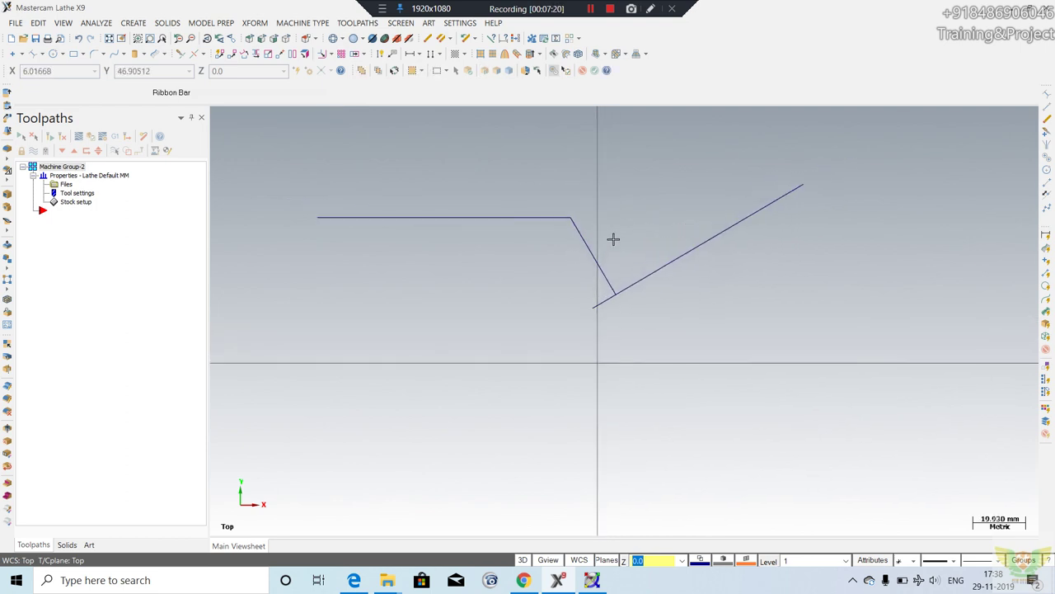
{"action": "left_click", "coordinate": [42, 55]}
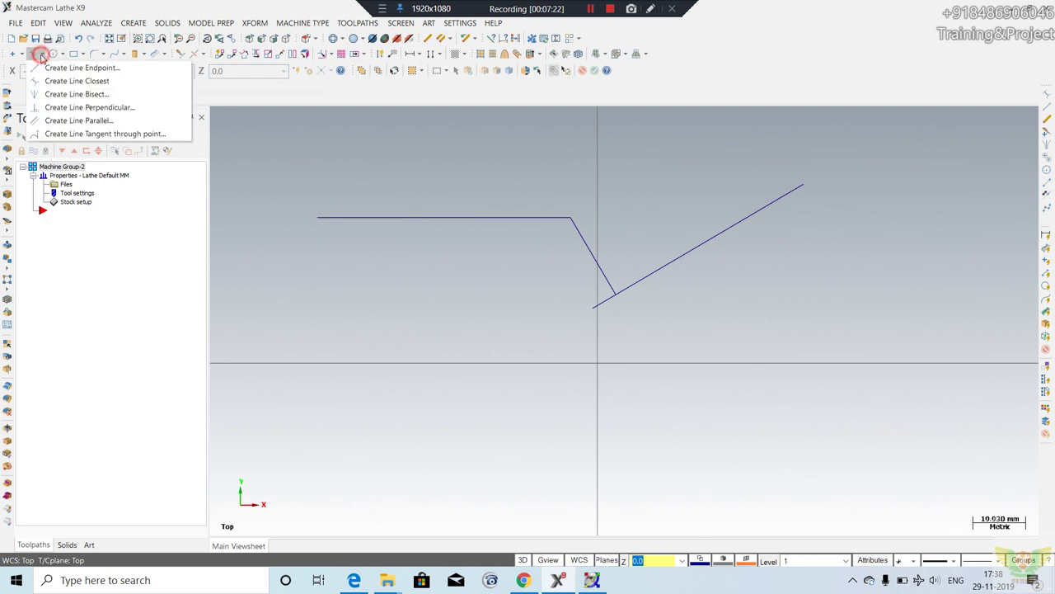
Draw a 50-long bisector between the short joining line and the long diagonal.
{"action": "left_click", "coordinate": [61, 96]}
{"action": "scroll", "coordinate": [511, 240], "scroll_direction": "down", "scroll_amount": 1}
{"action": "scroll", "coordinate": [525, 280], "scroll_direction": "up", "scroll_amount": 1}
{"action": "scroll", "coordinate": [536, 276], "scroll_direction": "up", "scroll_amount": 1}
{"action": "left_click", "coordinate": [542, 273]}
{"action": "left_click", "coordinate": [611, 285]}
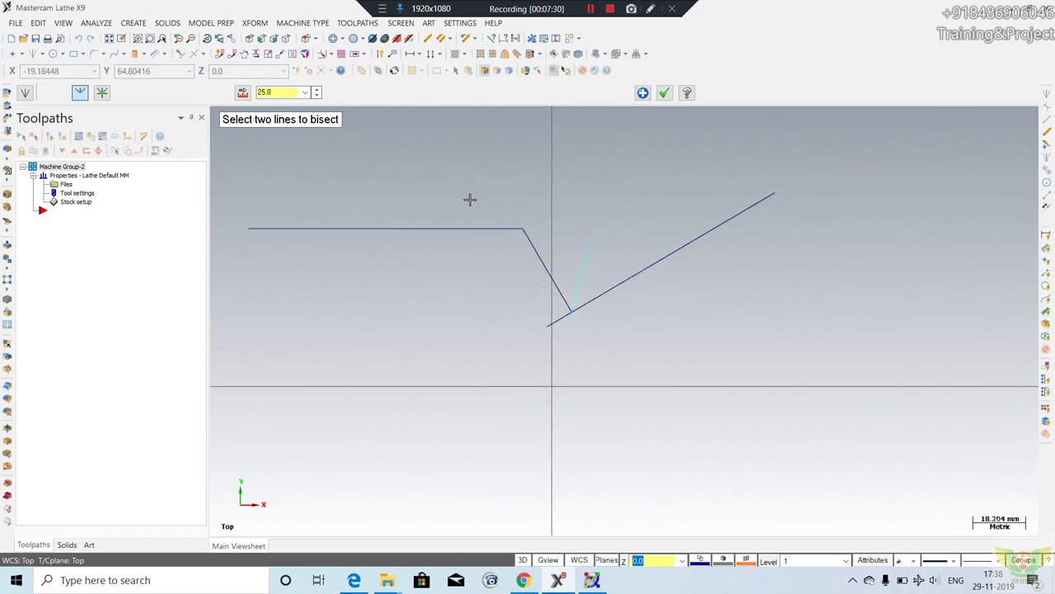
{"action": "left_click", "coordinate": [289, 92]}
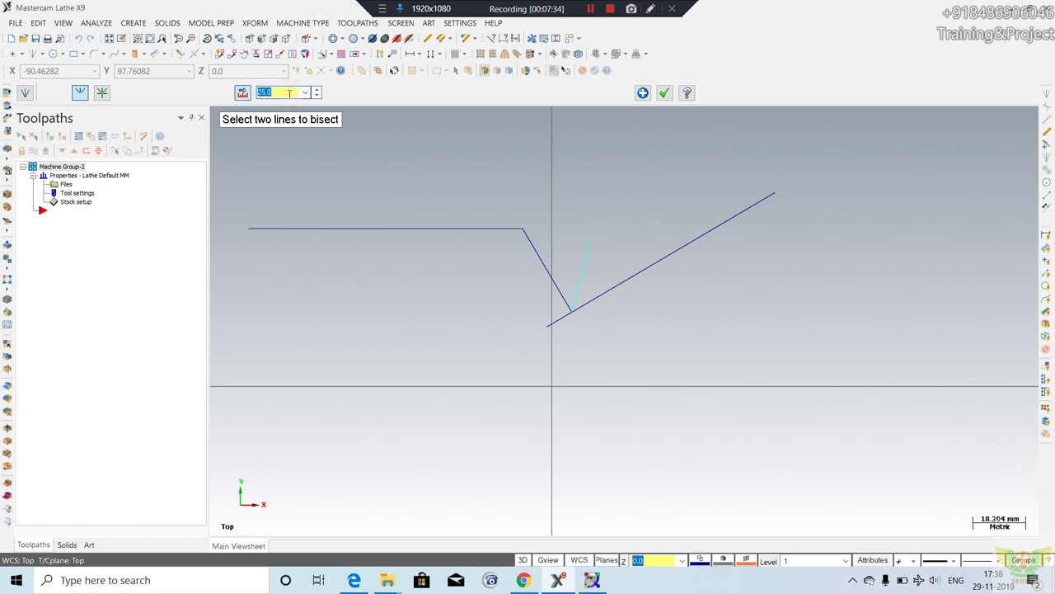
{"action": "type", "text": "50"}
{"action": "key", "text": "Return"}
{"action": "left_click", "coordinate": [664, 92]}
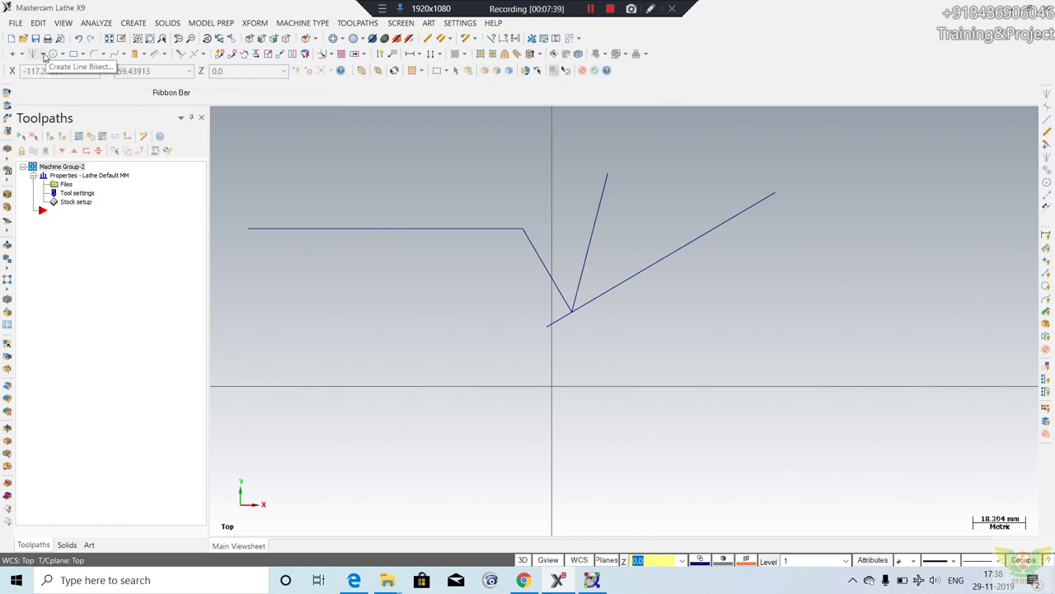
{"action": "left_click", "coordinate": [40, 53]}
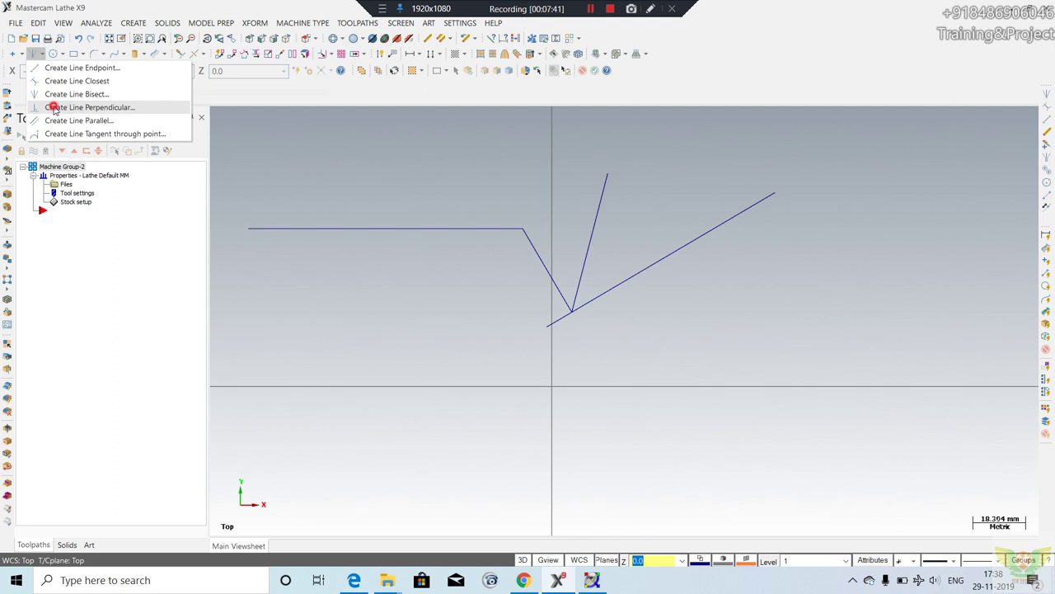
Draw a 63.26609-long line perpendicular to the short joining line, toward the lower left.
{"action": "left_click", "coordinate": [54, 108]}
{"action": "left_click", "coordinate": [535, 249]}
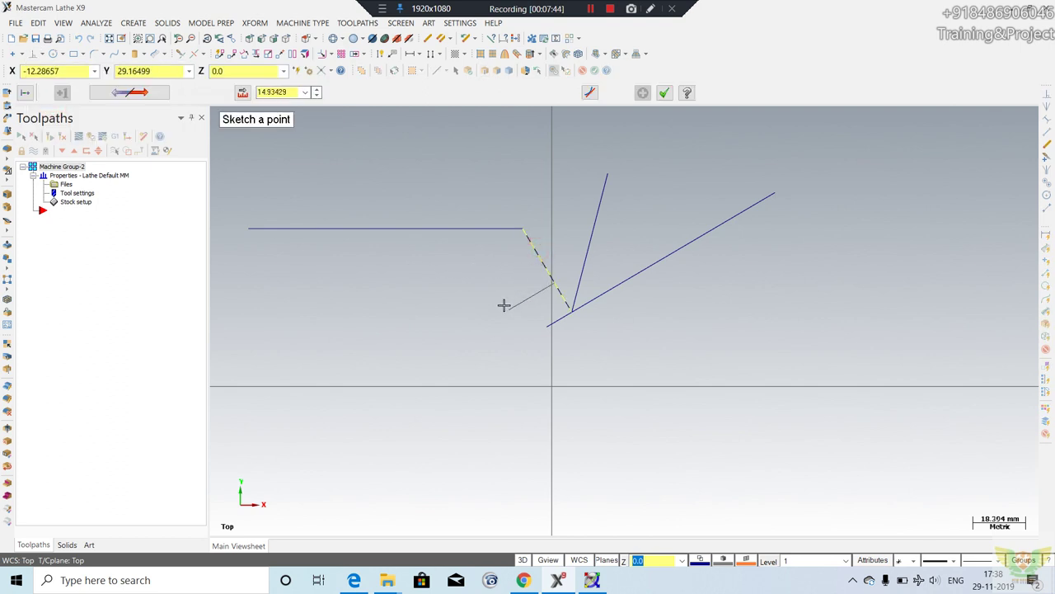
{"action": "left_click", "coordinate": [393, 366]}
{"action": "left_click", "coordinate": [281, 91]}
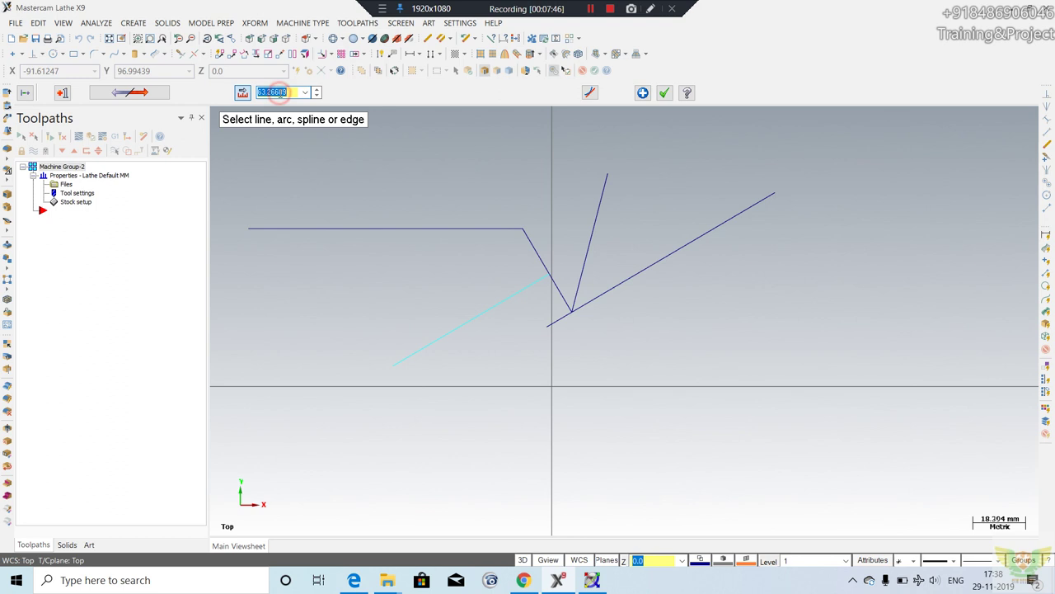
{"action": "left_click", "coordinate": [663, 92]}
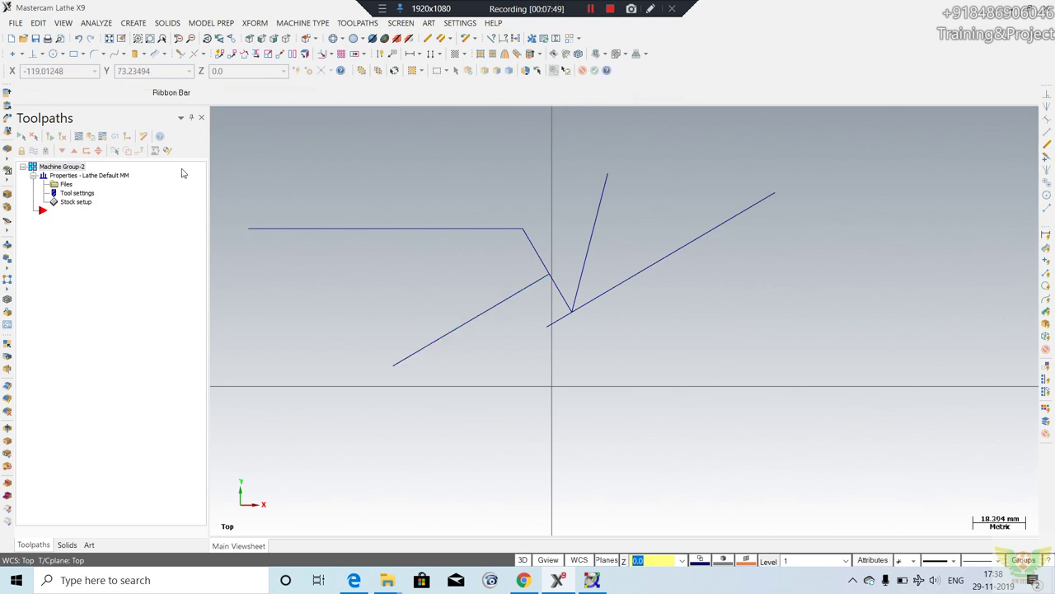
{"action": "left_click", "coordinate": [46, 55]}
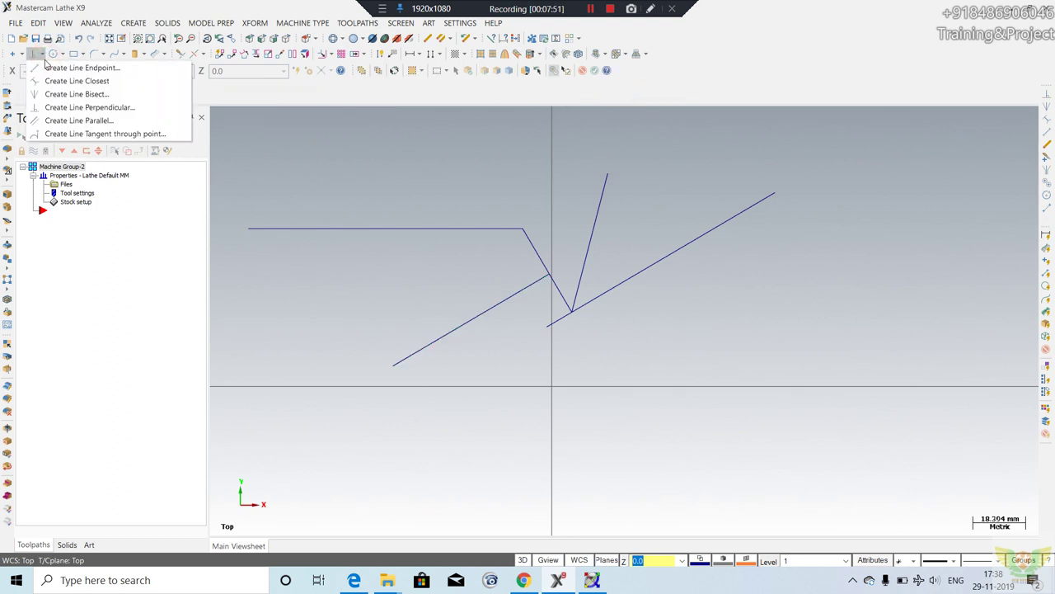
Offset a parallel line 50 above the horizontal line.
{"action": "left_click", "coordinate": [79, 121]}
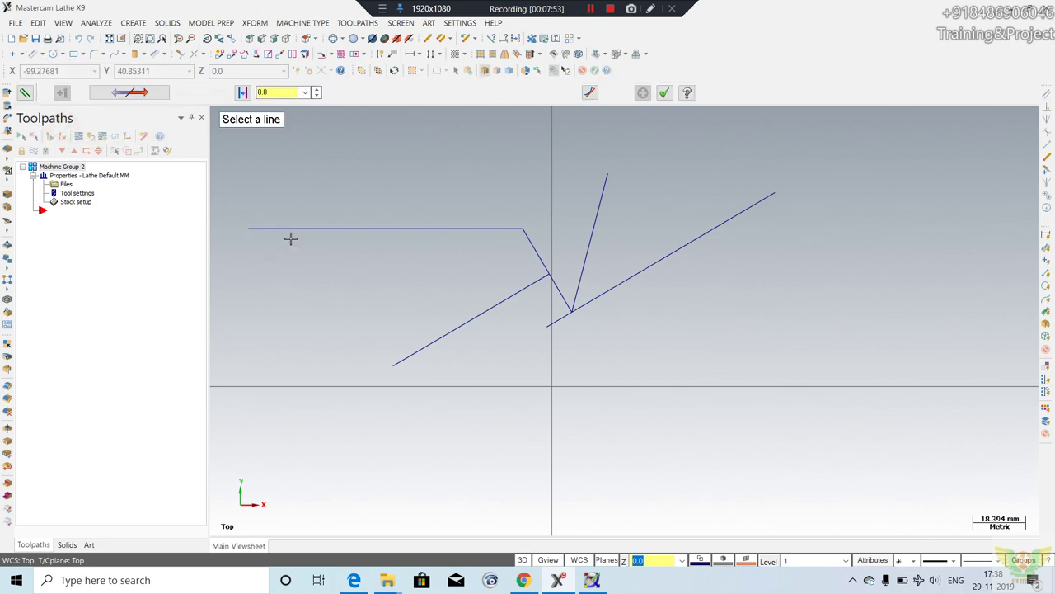
{"action": "left_click", "coordinate": [327, 226]}
{"action": "left_click", "coordinate": [272, 93]}
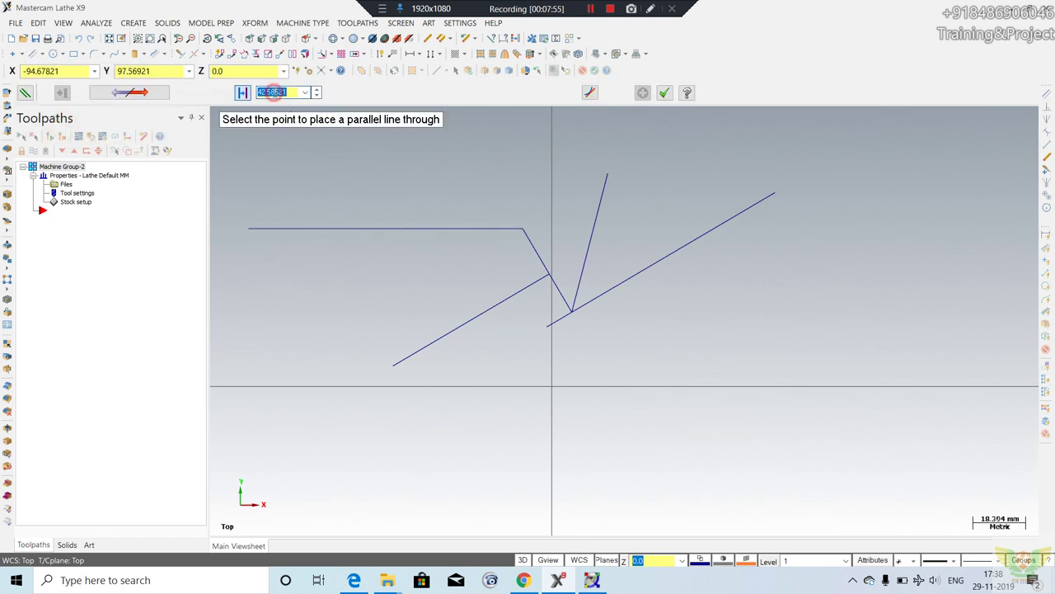
{"action": "type", "text": "50"}
{"action": "key", "text": "Return"}
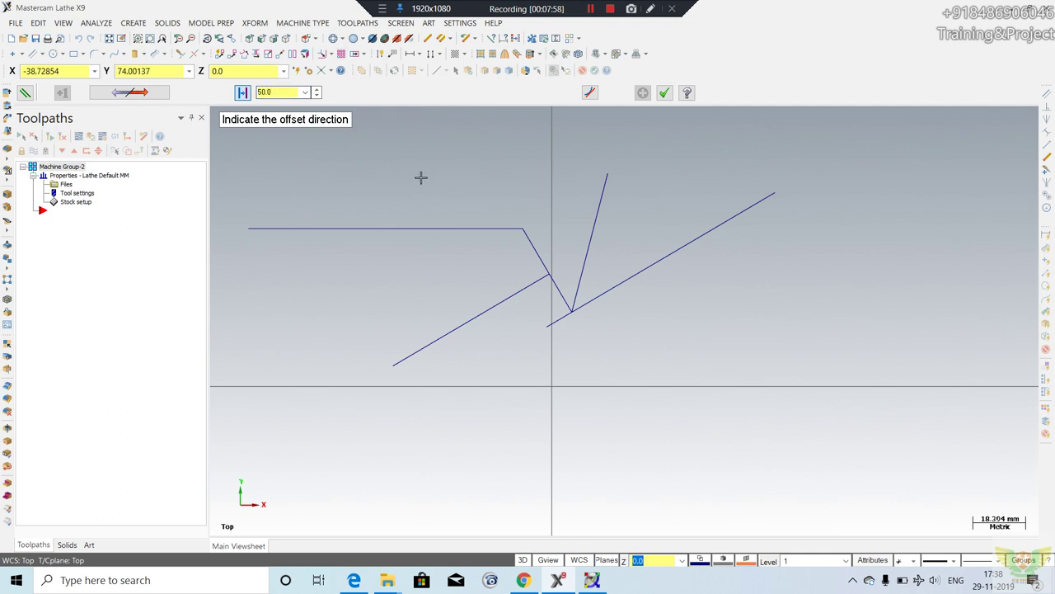
{"action": "left_click", "coordinate": [382, 193]}
{"action": "scroll", "coordinate": [393, 251], "scroll_direction": "down", "scroll_amount": 1}
{"action": "scroll", "coordinate": [400, 238], "scroll_direction": "down", "scroll_amount": 1}
{"action": "scroll", "coordinate": [537, 374], "scroll_direction": "down", "scroll_amount": 1}
{"action": "scroll", "coordinate": [453, 174], "scroll_direction": "down", "scroll_amount": 1}
{"action": "scroll", "coordinate": [454, 174], "scroll_direction": "up", "scroll_amount": 1}
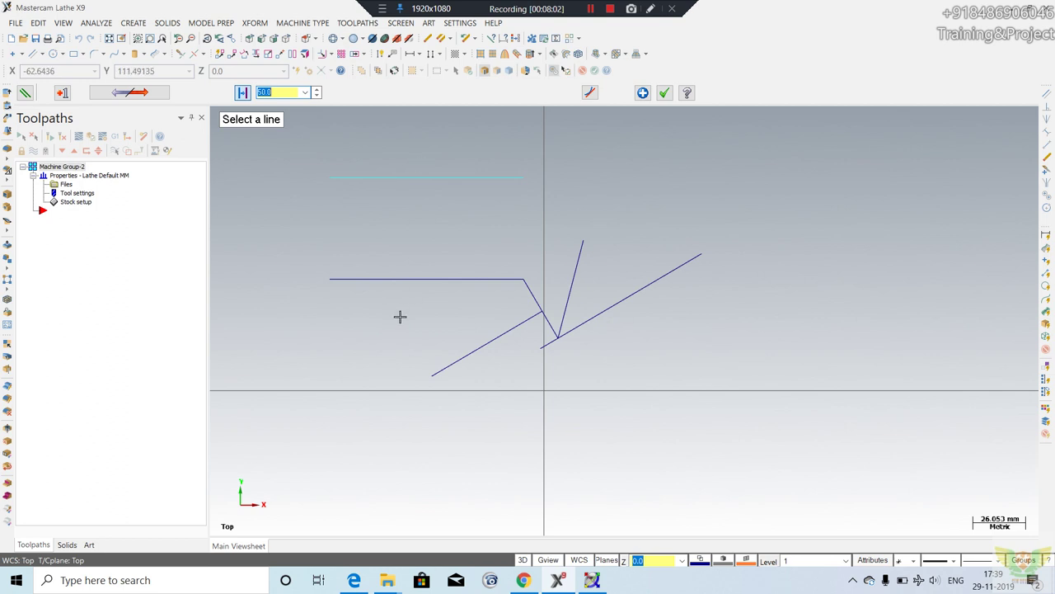
Add a parallel below the horizontal line through a chosen point, 38.03513 away.
{"action": "left_click", "coordinate": [375, 278]}
{"action": "type", "text": "20"}
{"action": "key", "text": "Return"}
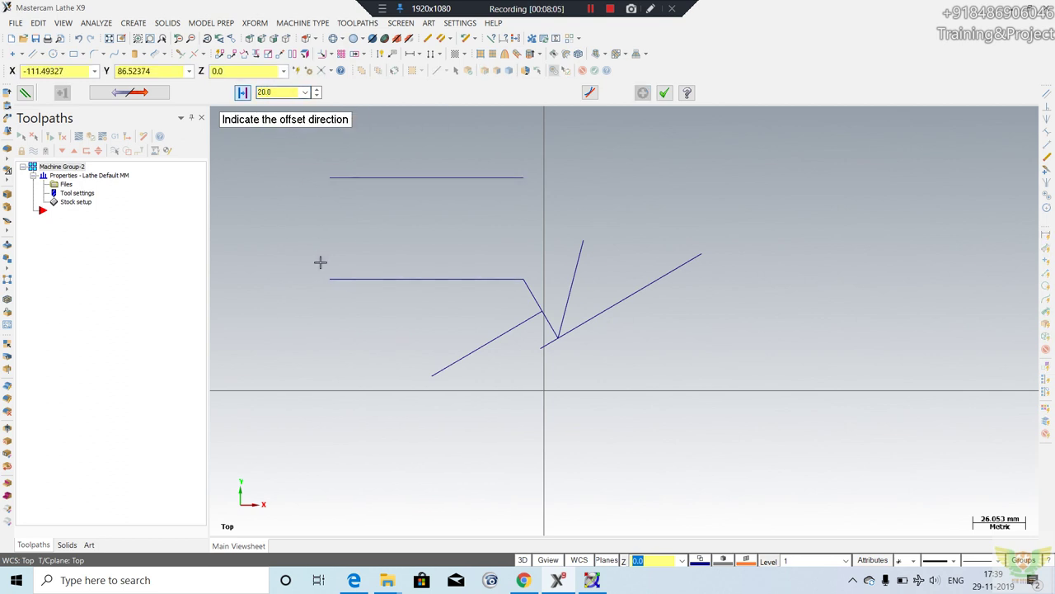
{"action": "left_click", "coordinate": [388, 338]}
{"action": "scroll", "coordinate": [422, 320], "scroll_direction": "up", "scroll_amount": 1}
{"action": "scroll", "coordinate": [421, 320], "scroll_direction": "up", "scroll_amount": 1}
{"action": "scroll", "coordinate": [440, 321], "scroll_direction": "down", "scroll_amount": 1}
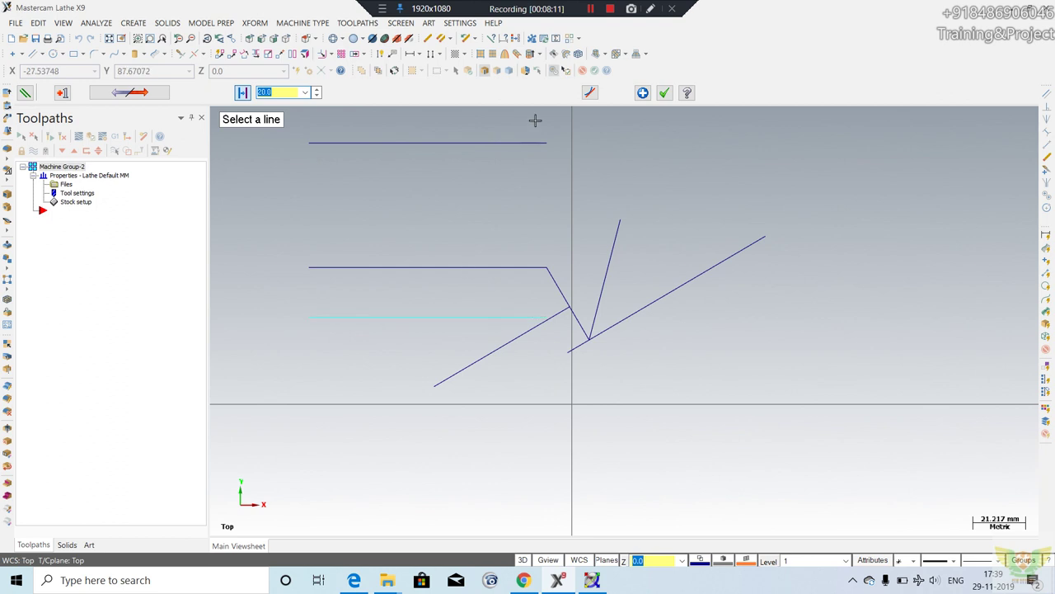
{"action": "left_click", "coordinate": [147, 93]}
{"action": "left_click", "coordinate": [149, 93]}
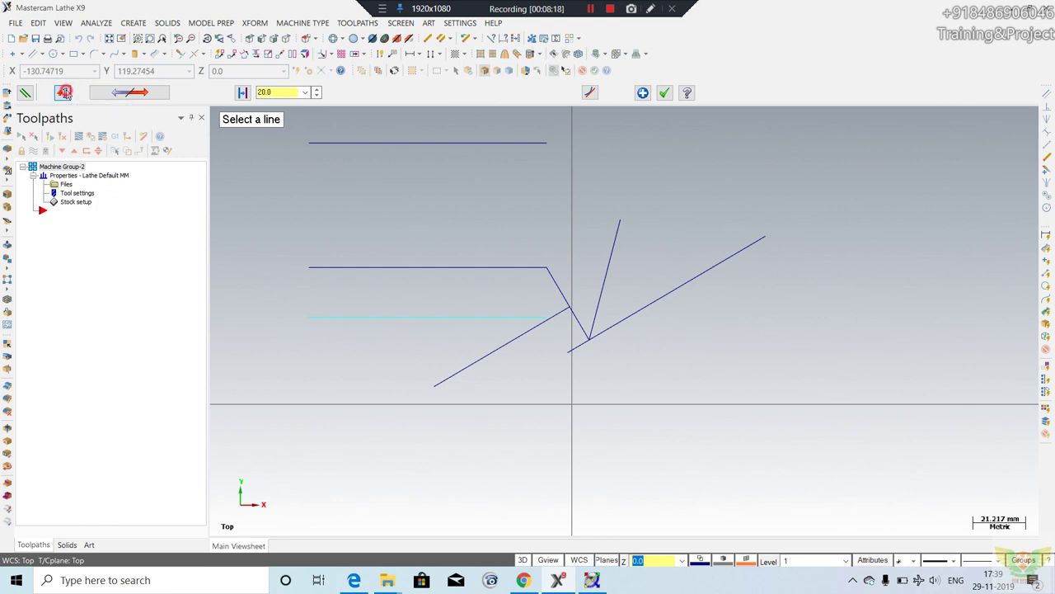
{"action": "left_click", "coordinate": [64, 92]}
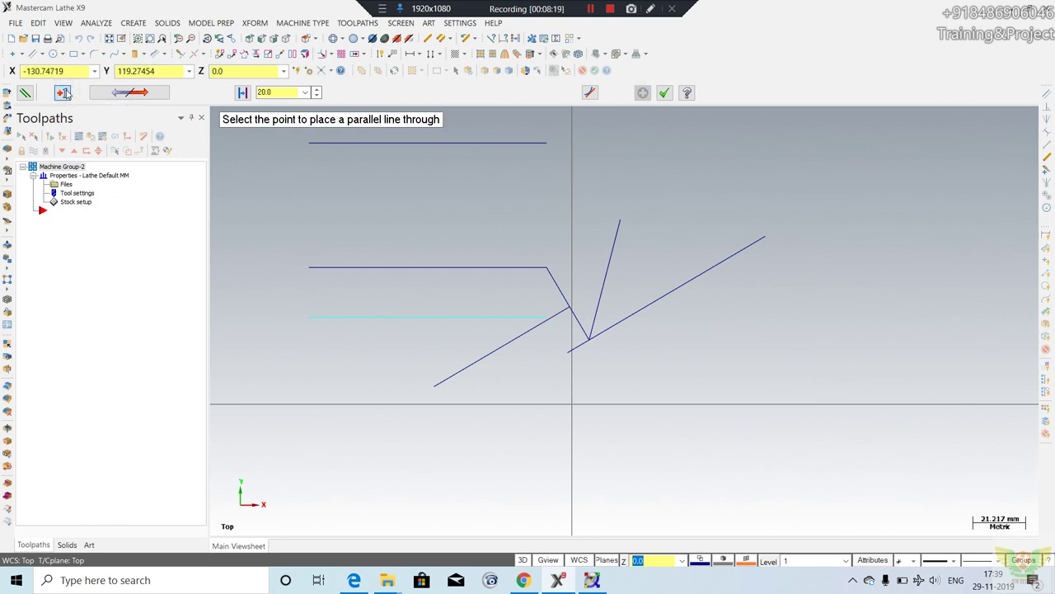
{"action": "left_click", "coordinate": [345, 361]}
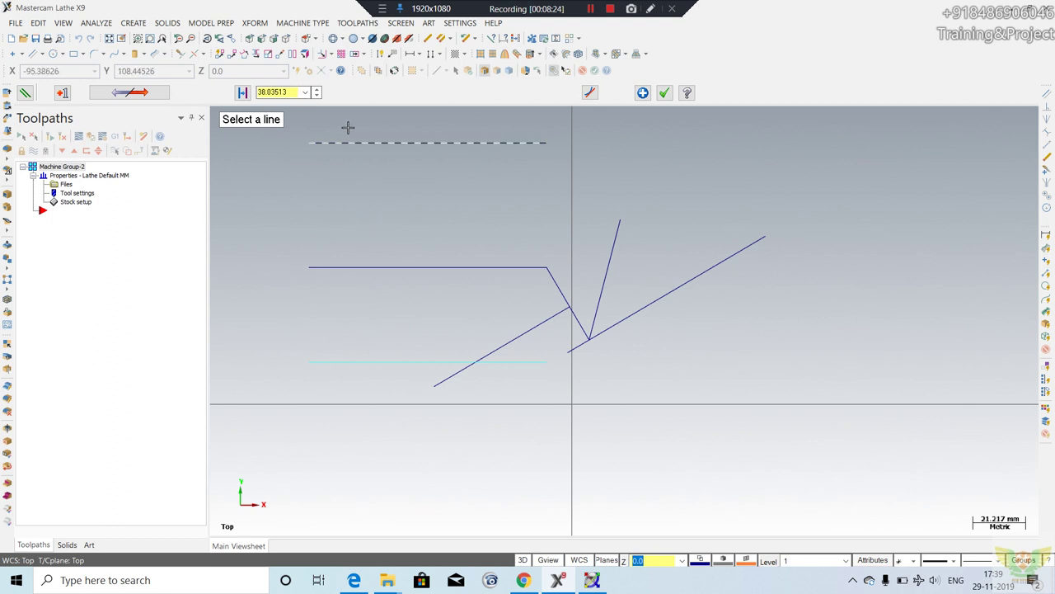
{"action": "left_click", "coordinate": [664, 92]}
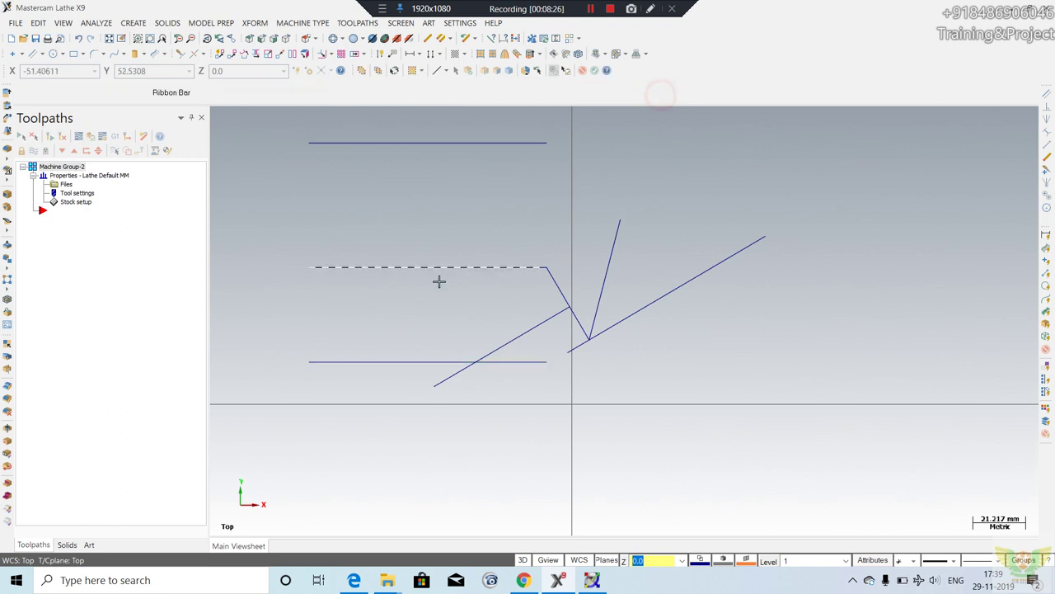
{"action": "scroll", "coordinate": [528, 255], "scroll_direction": "down", "scroll_amount": 2}
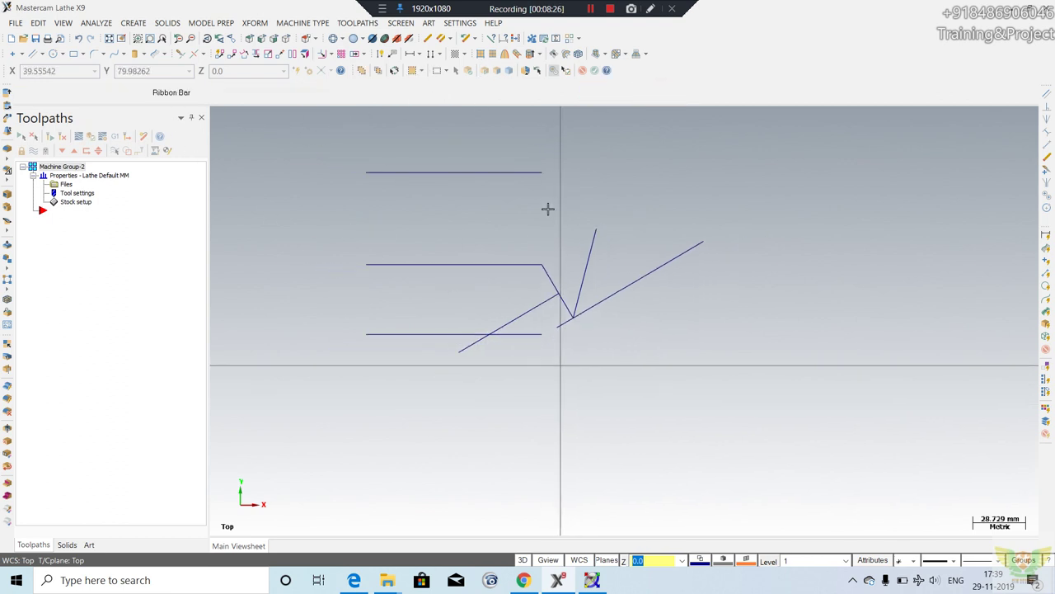
Draw a circle to the right of the existing lines.
{"action": "left_click", "coordinate": [45, 54]}
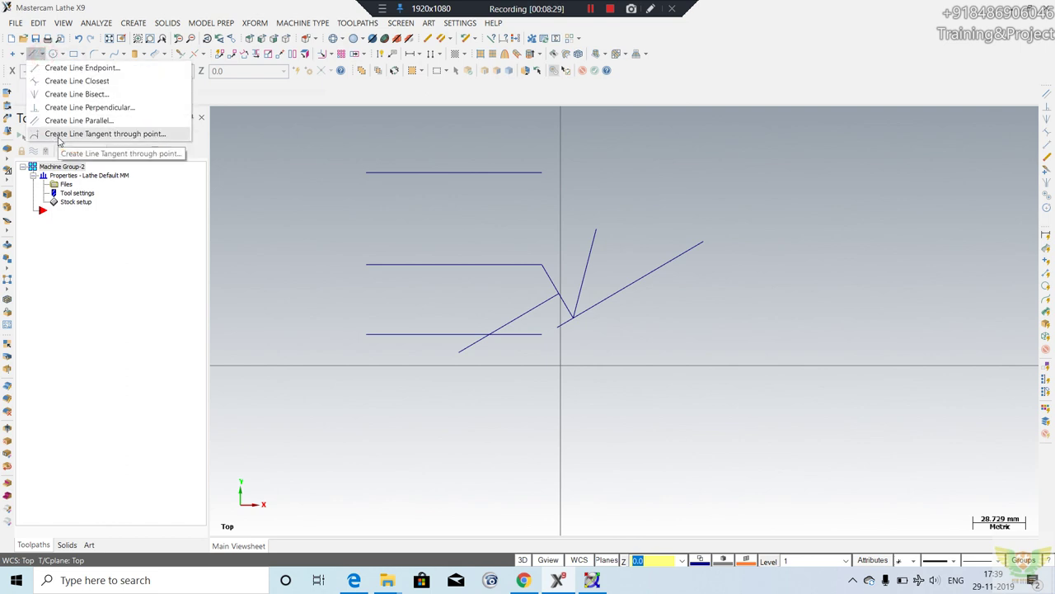
{"action": "left_click", "coordinate": [252, 217]}
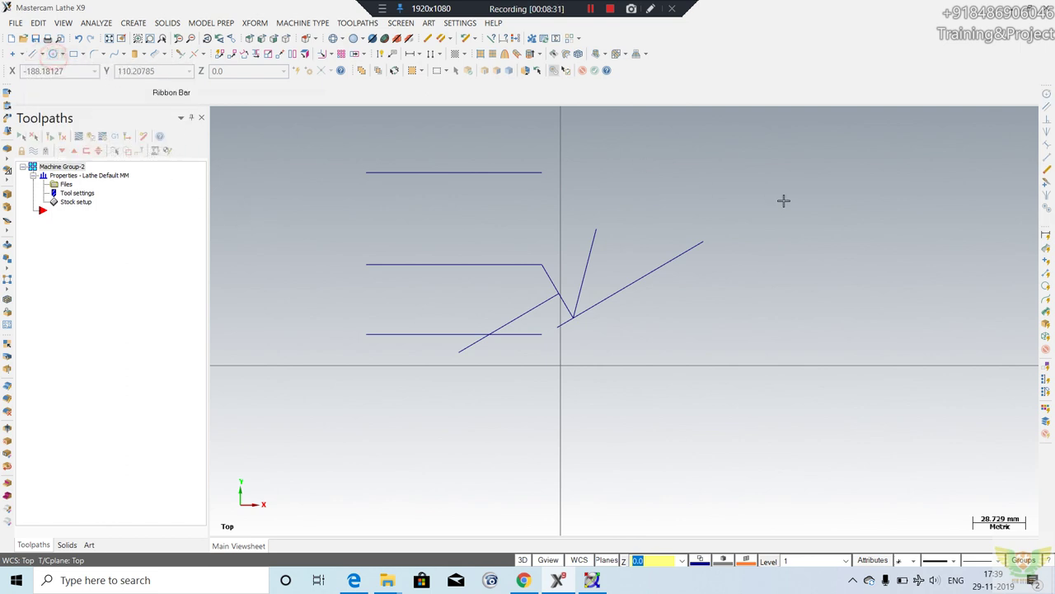
{"action": "left_click", "coordinate": [723, 247]}
{"action": "left_click", "coordinate": [744, 179]}
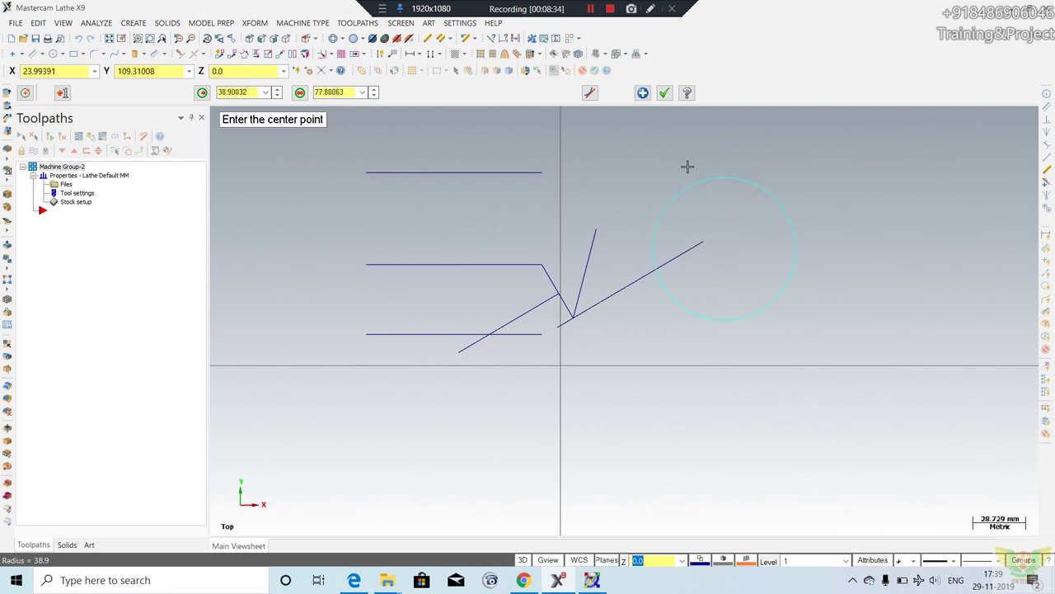
Draw a line tangent to the circle's top, running off to the right.
{"action": "left_click", "coordinate": [43, 54]}
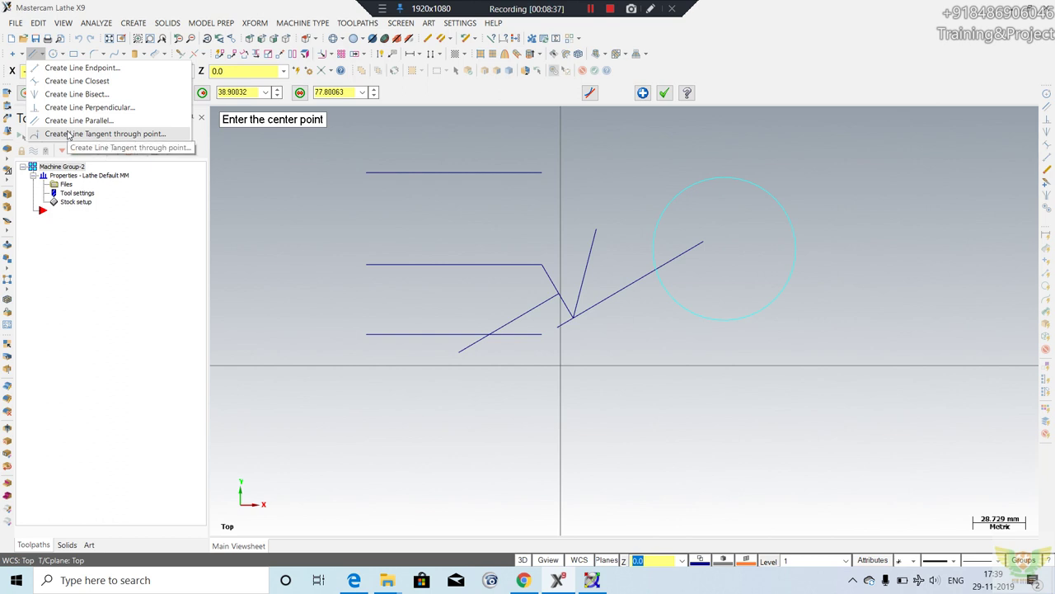
{"action": "left_click", "coordinate": [69, 135]}
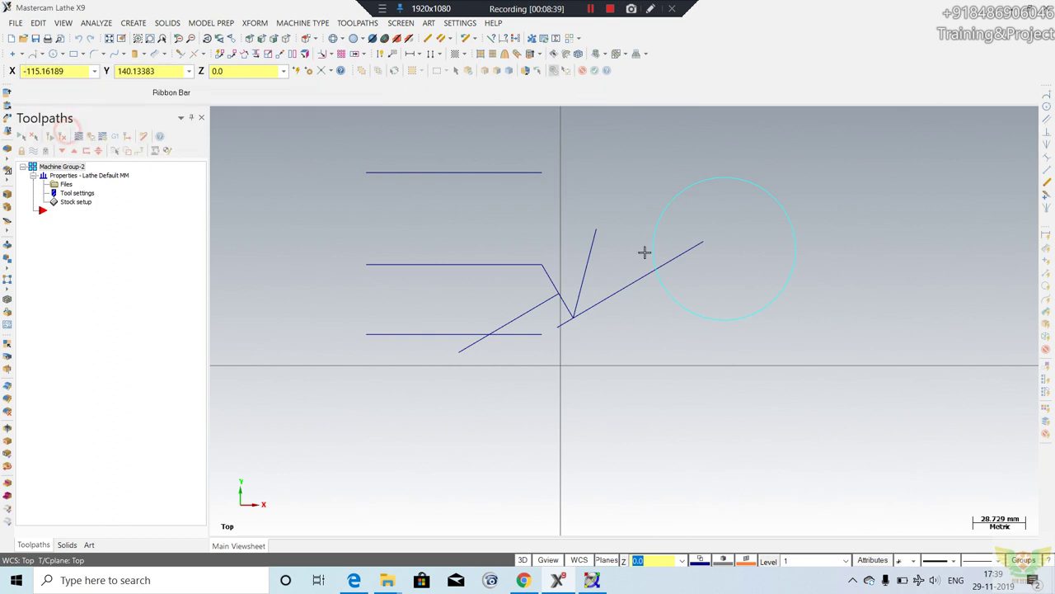
{"action": "left_click", "coordinate": [720, 176]}
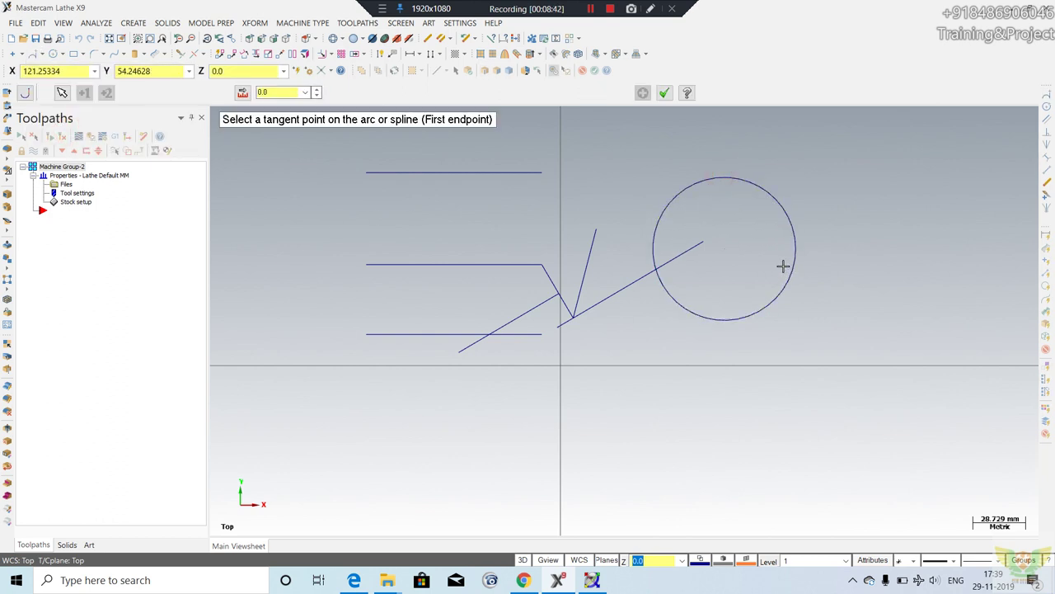
{"action": "left_click", "coordinate": [733, 177]}
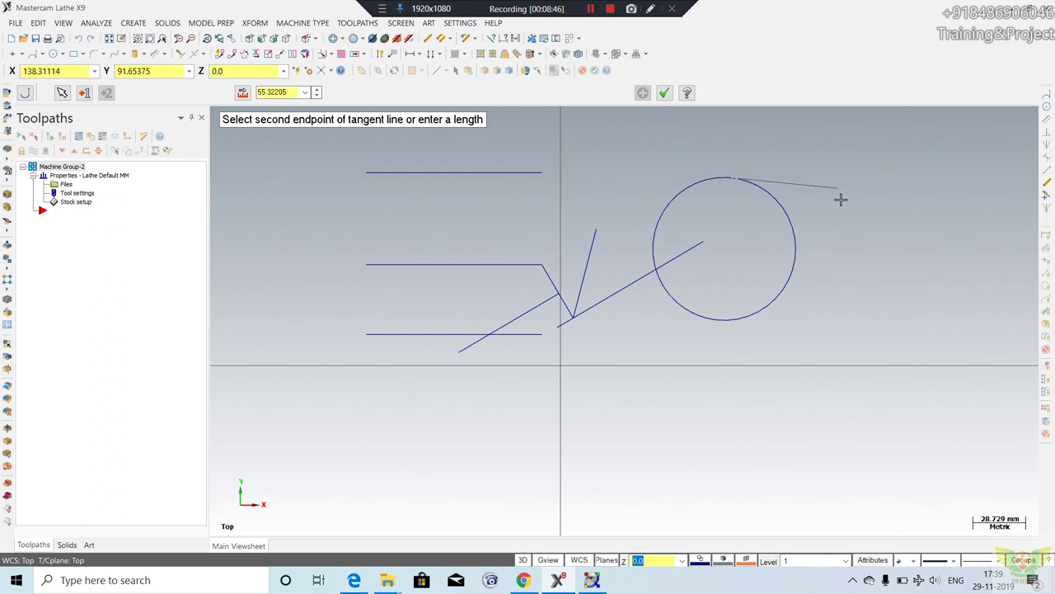
{"action": "left_click", "coordinate": [915, 196]}
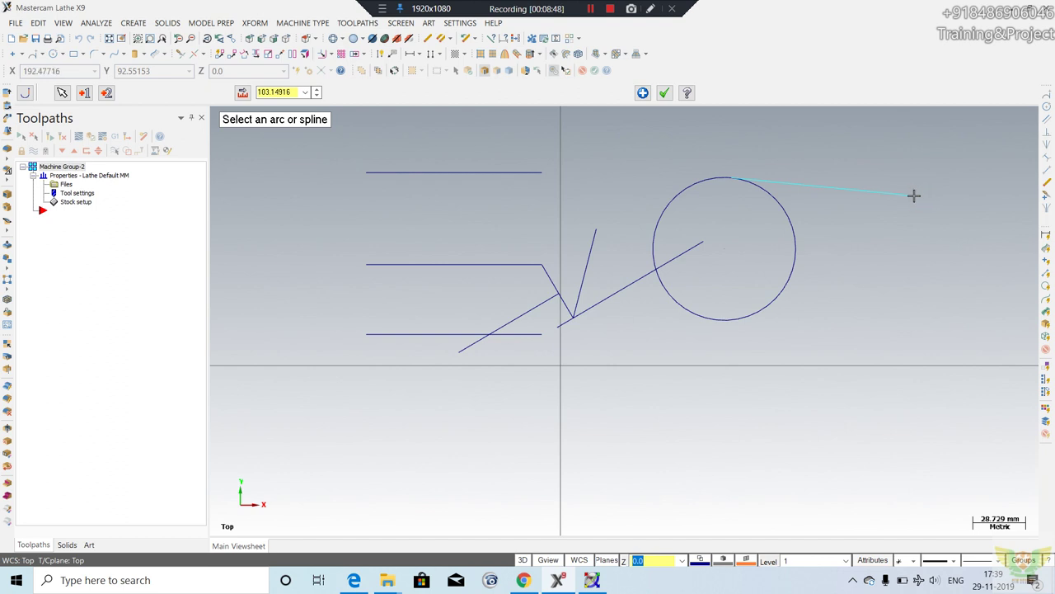
{"action": "key", "text": "Escape"}
{"action": "scroll", "coordinate": [912, 165], "scroll_direction": "up", "scroll_amount": 1}
{"action": "scroll", "coordinate": [513, 249], "scroll_direction": "down", "scroll_amount": 1}
{"action": "scroll", "coordinate": [756, 223], "scroll_direction": "up", "scroll_amount": 1}
{"action": "scroll", "coordinate": [655, 243], "scroll_direction": "down", "scroll_amount": 1}
{"action": "scroll", "coordinate": [652, 246], "scroll_direction": "down", "scroll_amount": 2}
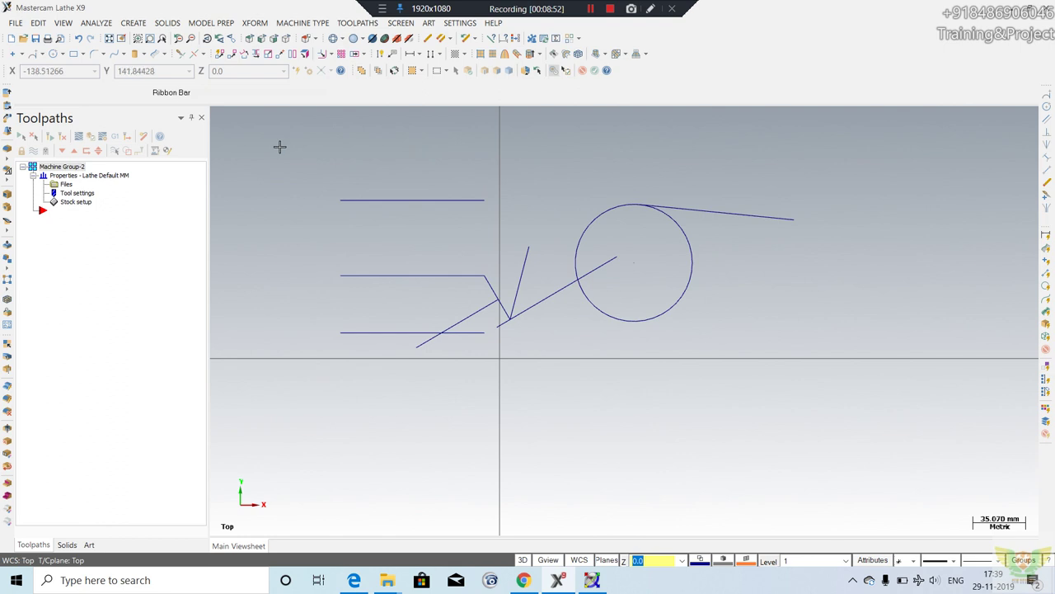
Draw a line from below-right of the circle, tangent to its lower edge.
{"action": "left_click", "coordinate": [37, 55]}
{"action": "left_click", "coordinate": [50, 68]}
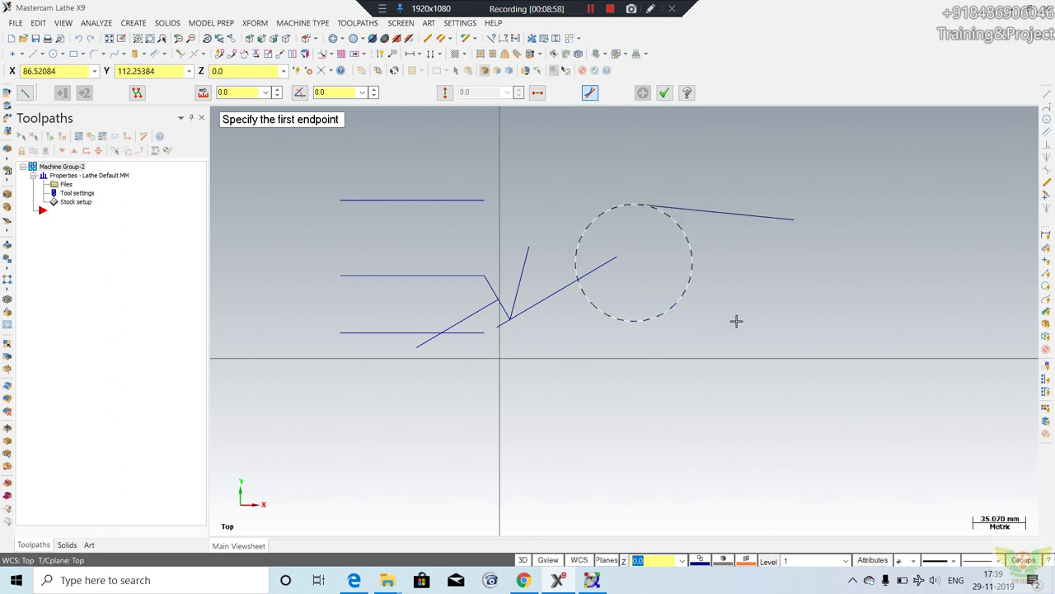
{"action": "left_click", "coordinate": [762, 384]}
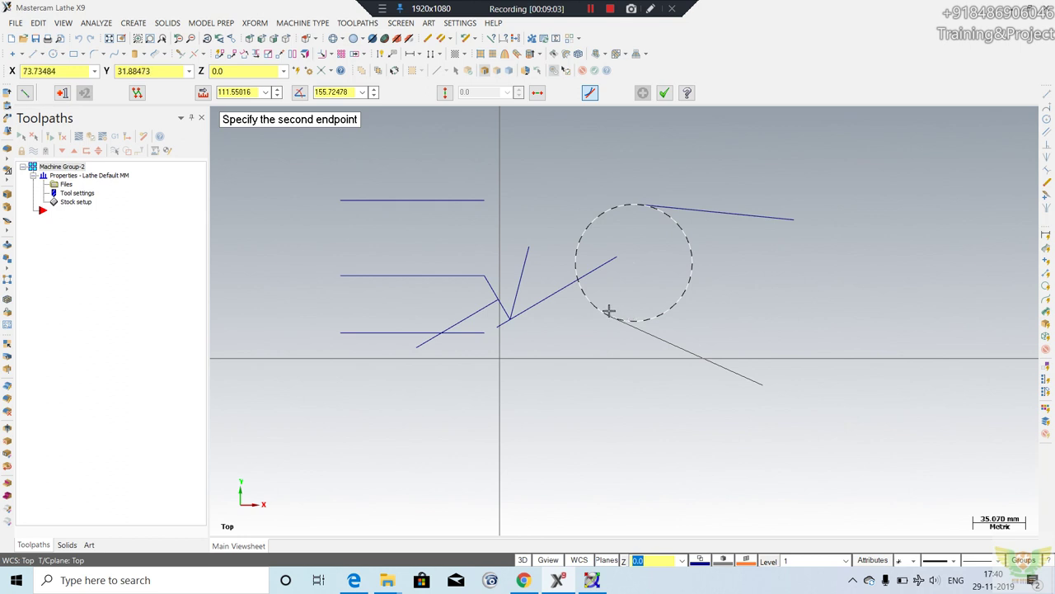
{"action": "left_click", "coordinate": [606, 310]}
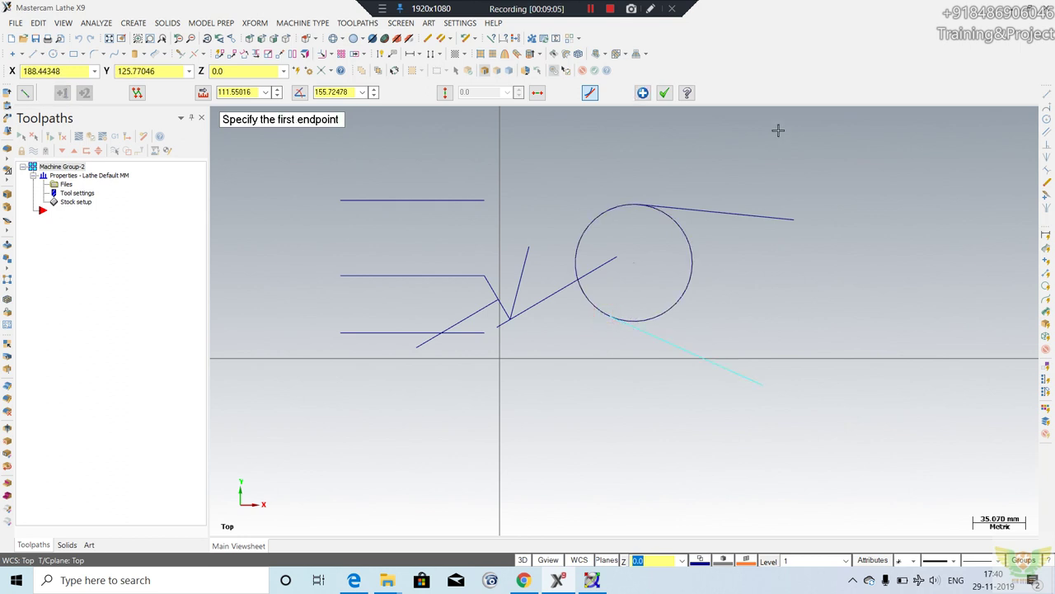
{"action": "left_click", "coordinate": [663, 92]}
{"action": "scroll", "coordinate": [605, 353], "scroll_direction": "down", "scroll_amount": 2}
{"action": "scroll", "coordinate": [431, 214], "scroll_direction": "down", "scroll_amount": 1}
{"action": "scroll", "coordinate": [556, 249], "scroll_direction": "up", "scroll_amount": 1}
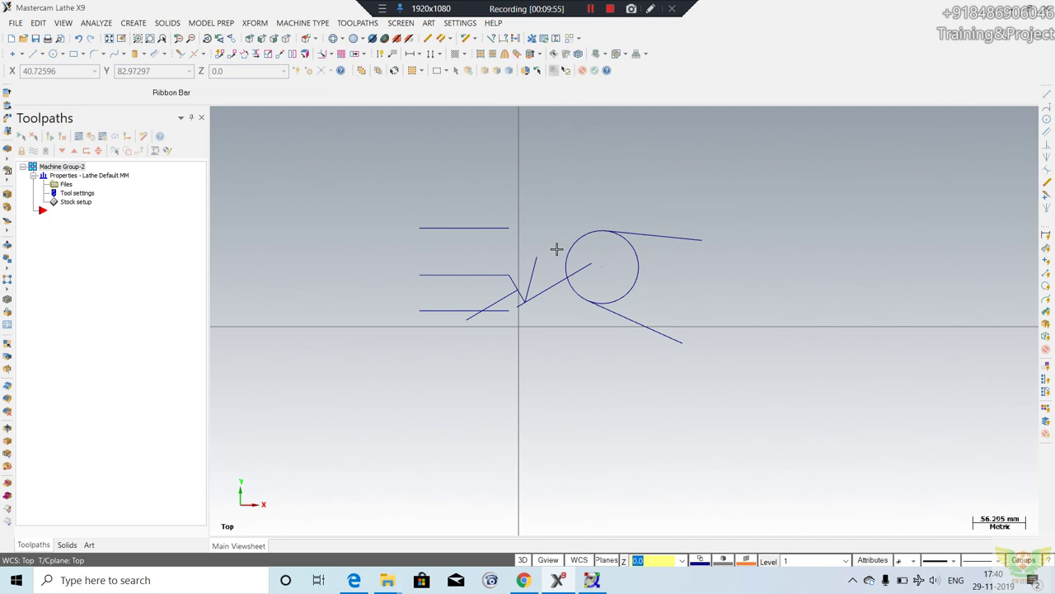
{"action": "left_click", "coordinate": [749, 186]}
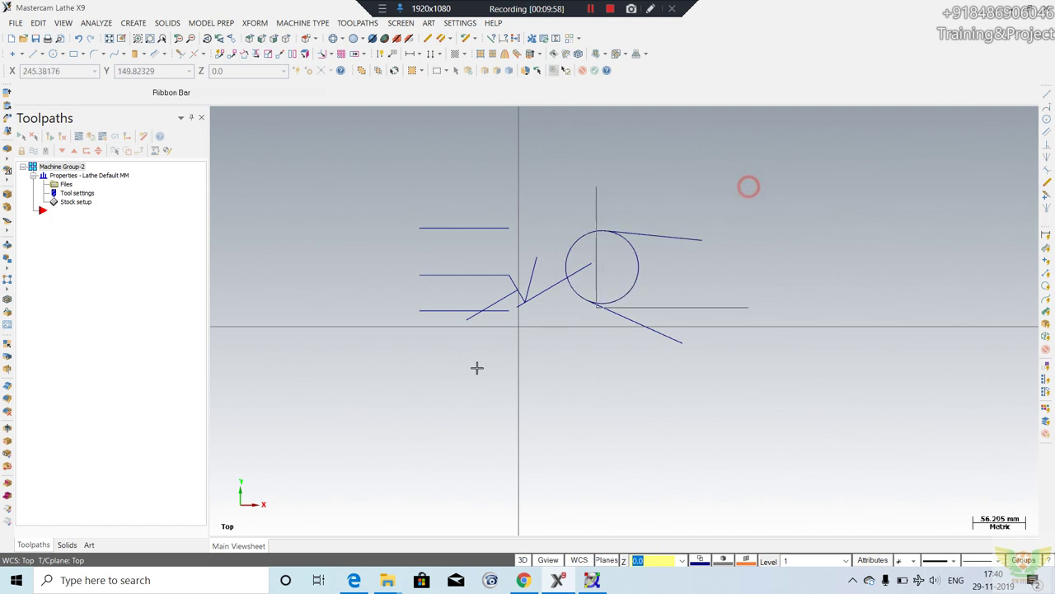
Delete all the old tangent-line geometry and draw a large circle through three edge points.
{"action": "left_click", "coordinate": [358, 425]}
{"action": "key", "text": "Delete"}
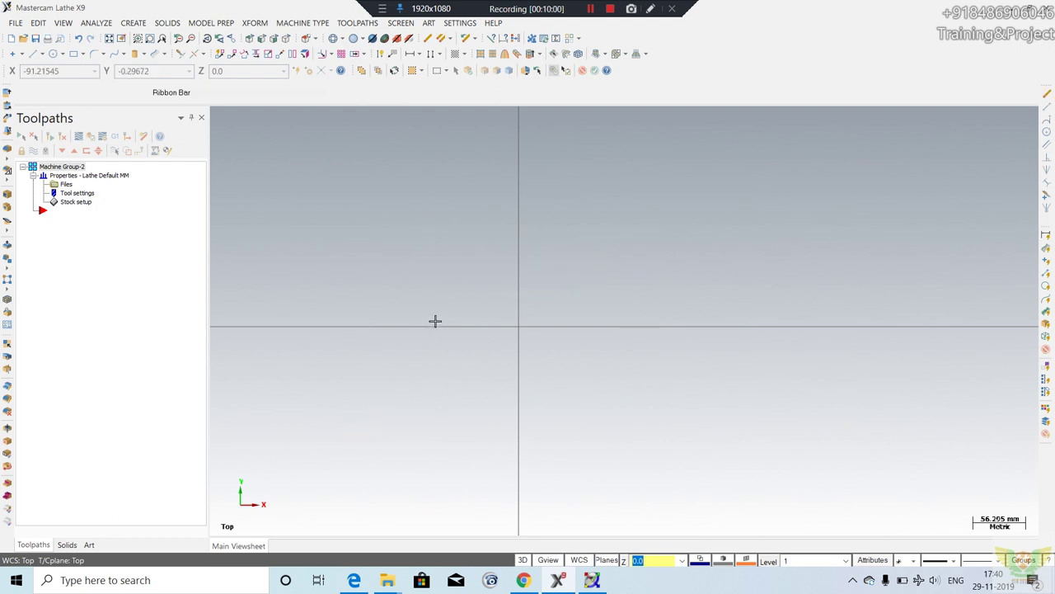
{"action": "left_click", "coordinate": [133, 22]}
{"action": "mouse_move", "coordinate": [181, 64]}
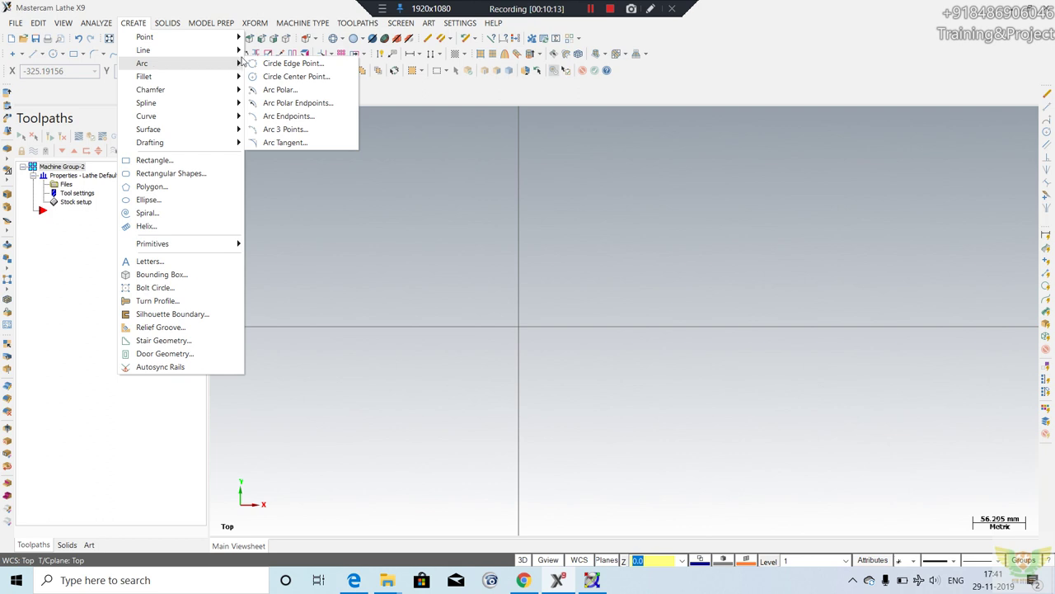
{"action": "left_click", "coordinate": [275, 64]}
{"action": "left_click", "coordinate": [351, 270]}
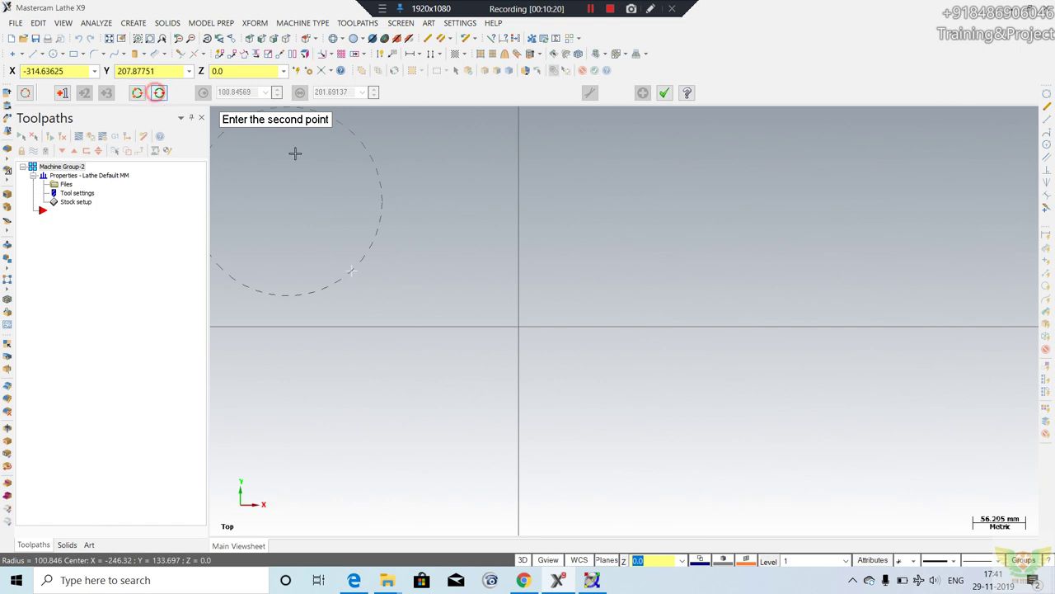
{"action": "left_click", "coordinate": [358, 189]}
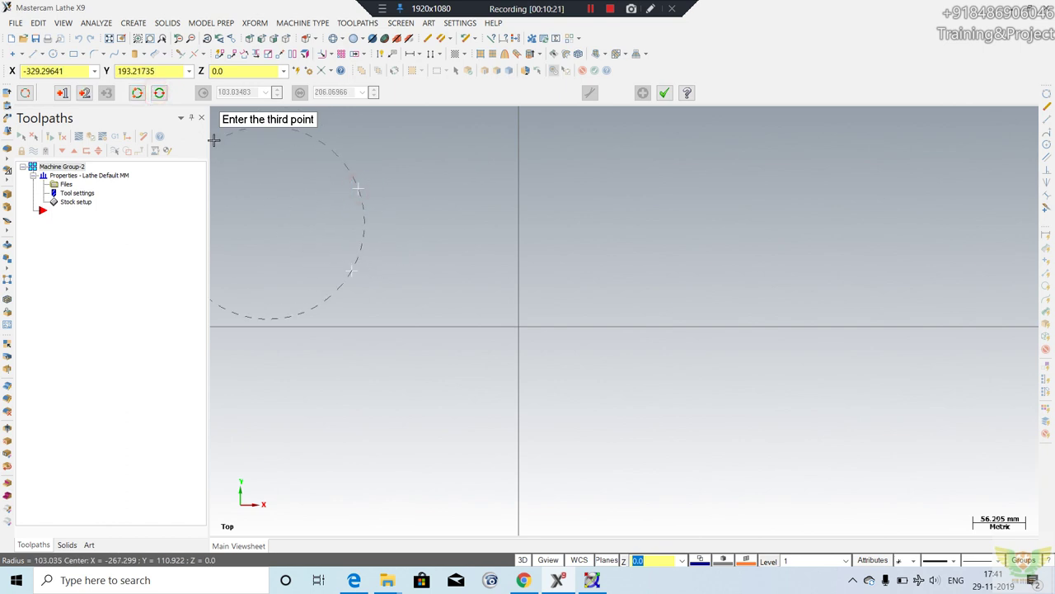
{"action": "left_click", "coordinate": [137, 93]}
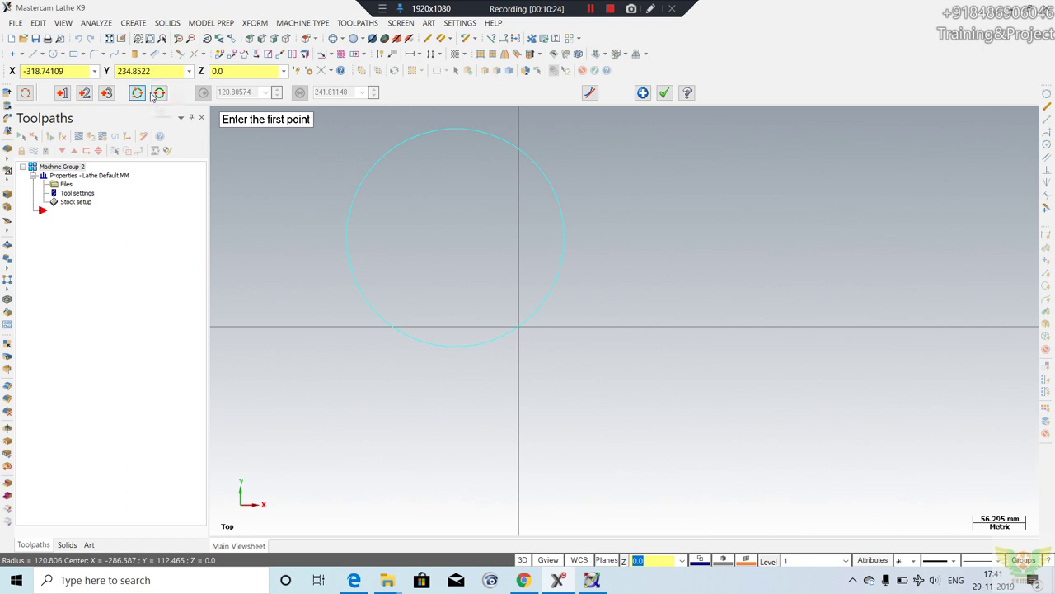
Draw two smaller three-point circles to the right of the large one.
{"action": "left_click", "coordinate": [632, 260]}
{"action": "left_click", "coordinate": [716, 191]}
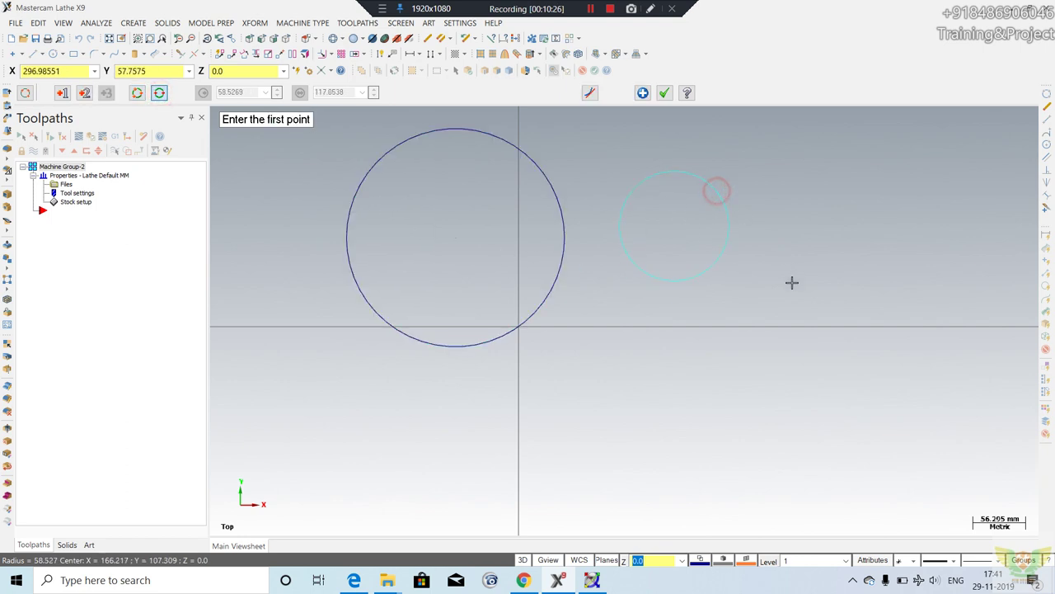
{"action": "left_click", "coordinate": [137, 92]}
{"action": "left_click", "coordinate": [575, 405]}
{"action": "left_click", "coordinate": [655, 349]}
{"action": "left_click", "coordinate": [721, 410]}
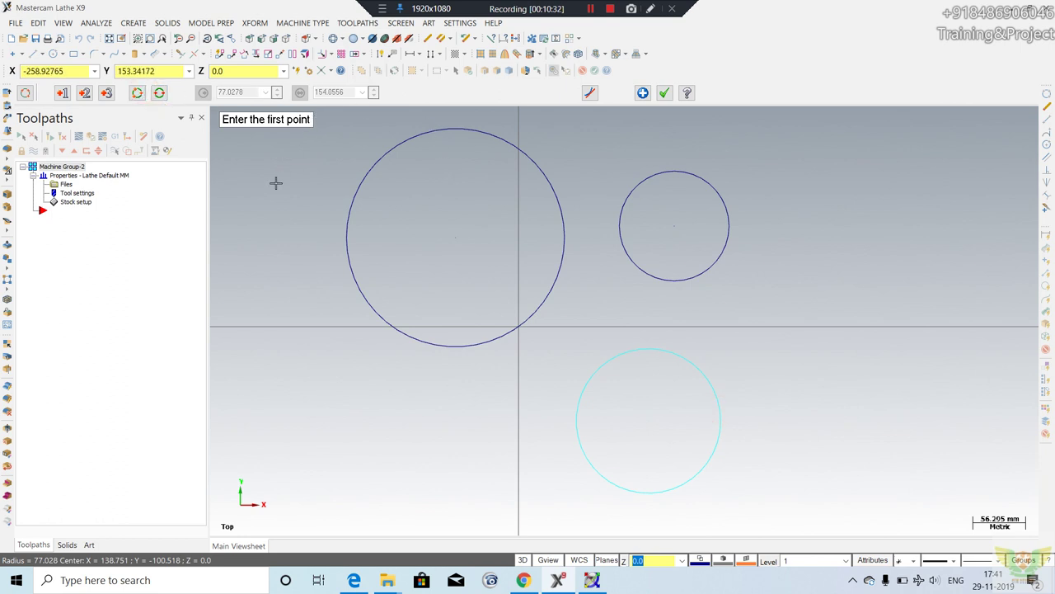
{"action": "key", "text": "Escape"}
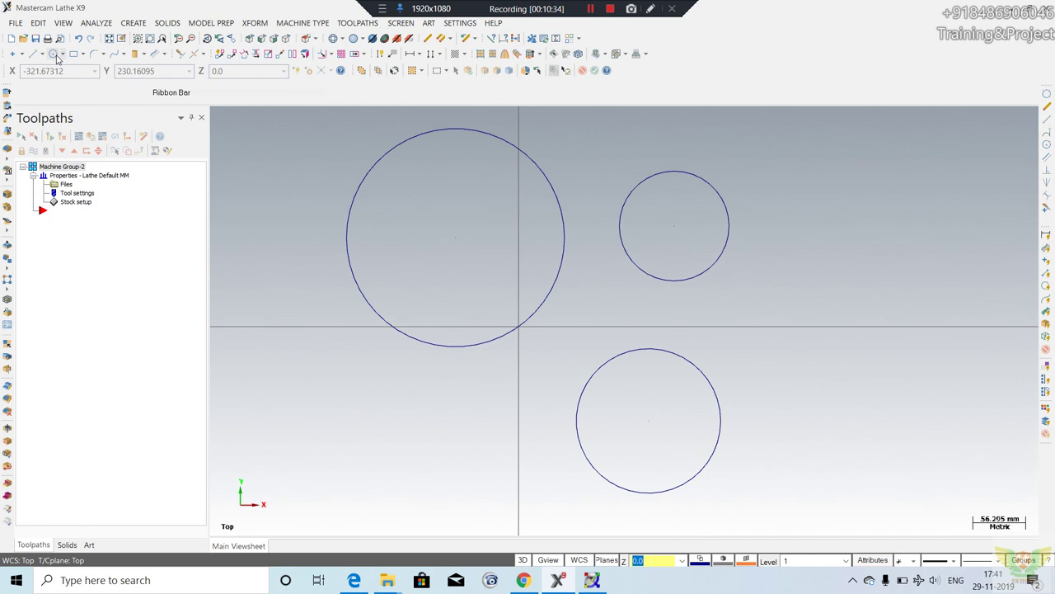
Draw a radius 50 circle centred on the large circle's centre.
{"action": "left_click", "coordinate": [54, 55]}
{"action": "left_click", "coordinate": [235, 93]}
{"action": "type", "text": "0"}
{"action": "key", "text": "Return"}
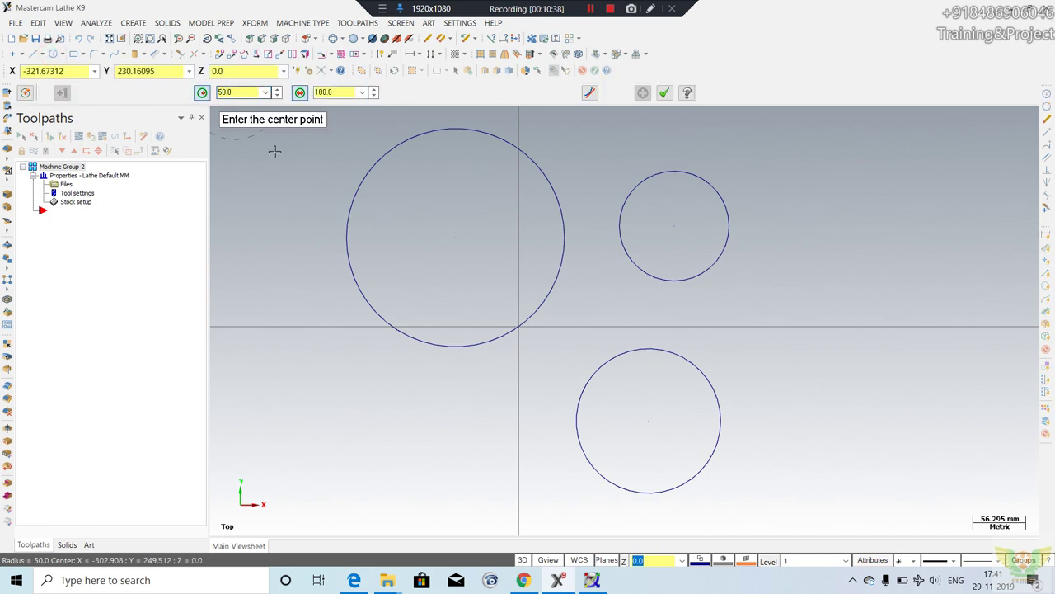
{"action": "left_click", "coordinate": [458, 231]}
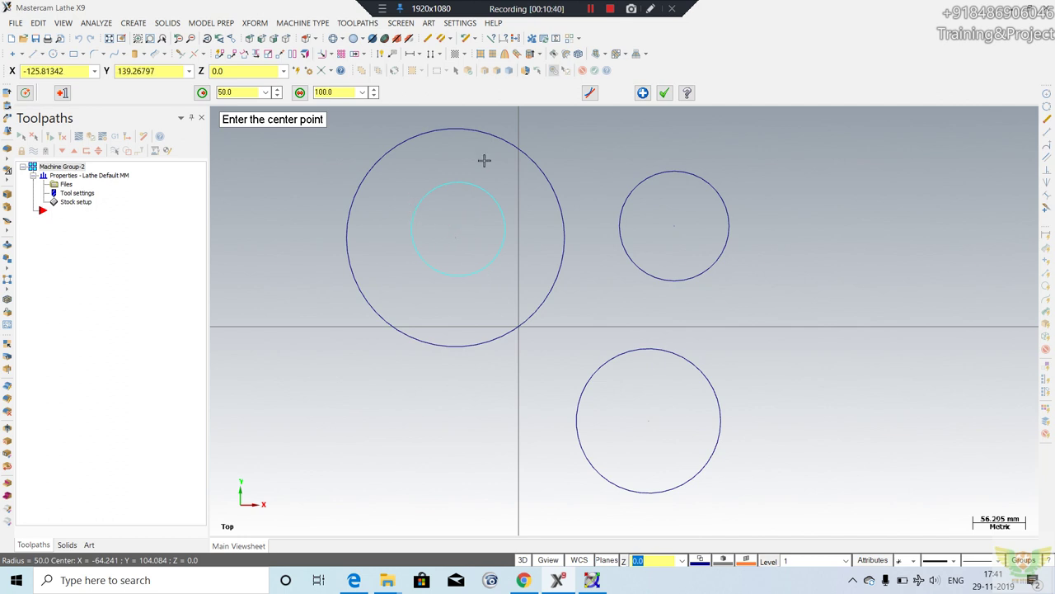
{"action": "left_click", "coordinate": [613, 231]}
Add a radius 20 circle beside the upper-right circle.
{"action": "left_click", "coordinate": [617, 228]}
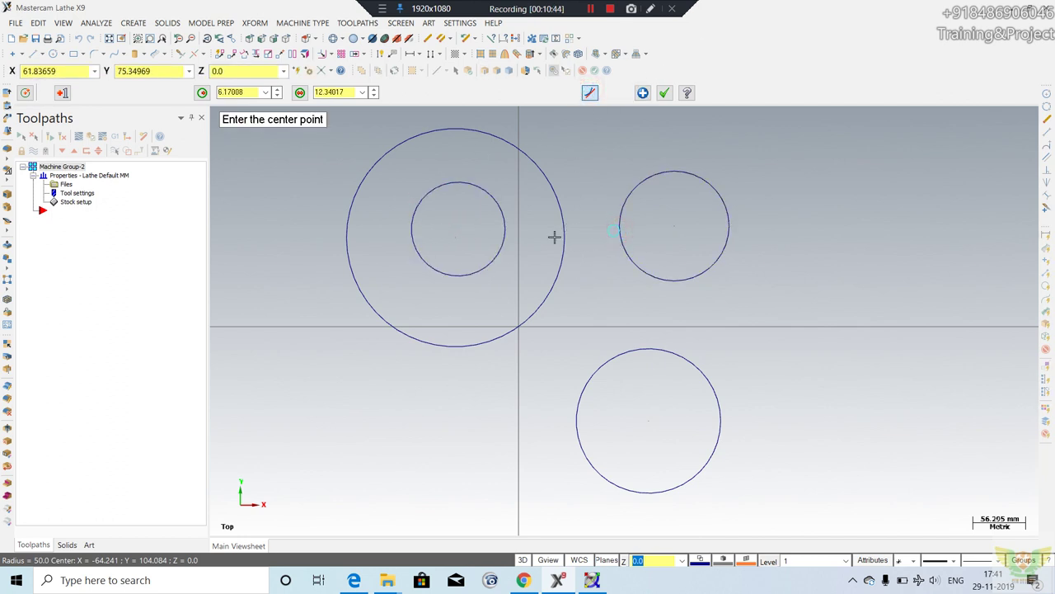
{"action": "double_click", "coordinate": [244, 92]}
{"action": "type", "text": "20"}
{"action": "key", "text": "Return"}
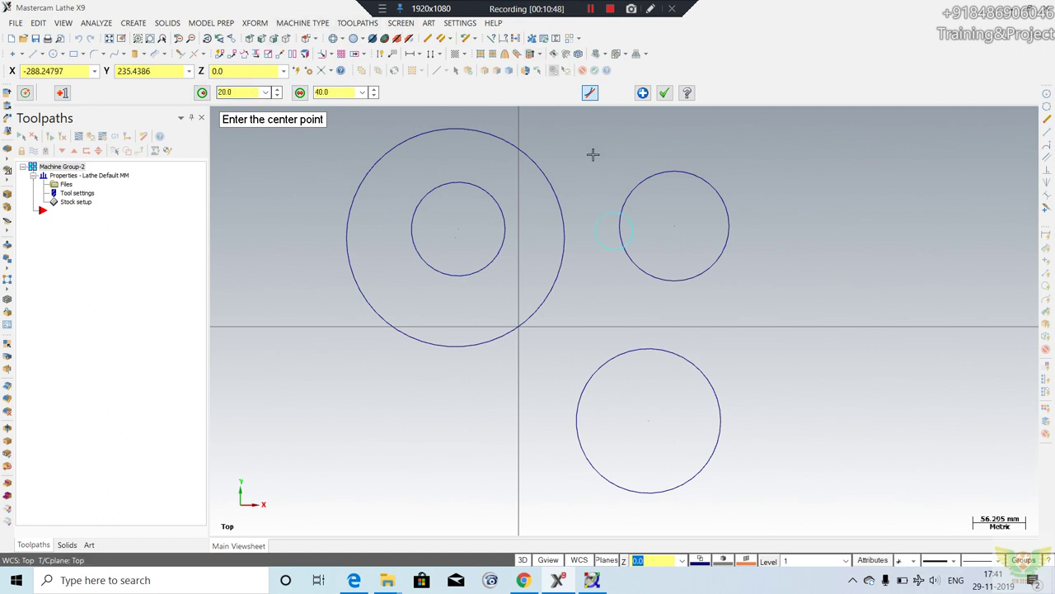
{"action": "left_click", "coordinate": [633, 231]}
{"action": "key", "text": "Escape"}
{"action": "key", "text": "Escape"}
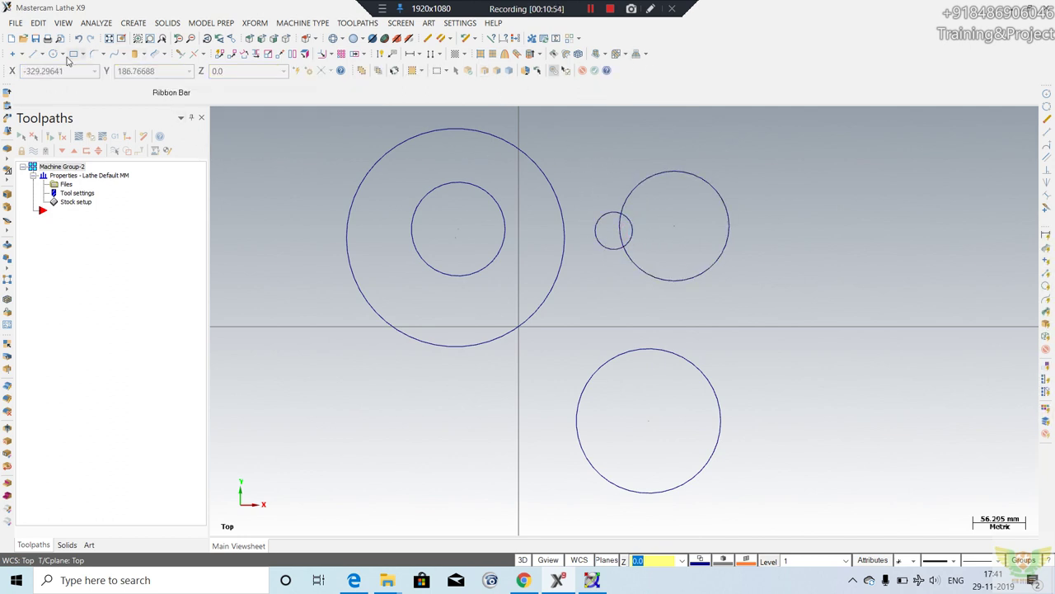
{"action": "left_click", "coordinate": [62, 54]}
Start a polar arc in the upper right, picking its centre, start and end points.
{"action": "left_click", "coordinate": [74, 81]}
{"action": "scroll", "coordinate": [372, 238], "scroll_direction": "down", "scroll_amount": 1}
{"action": "scroll", "coordinate": [372, 237], "scroll_direction": "down", "scroll_amount": 1}
{"action": "left_click", "coordinate": [662, 230]}
{"action": "left_click", "coordinate": [743, 205]}
{"action": "left_click", "coordinate": [654, 149]}
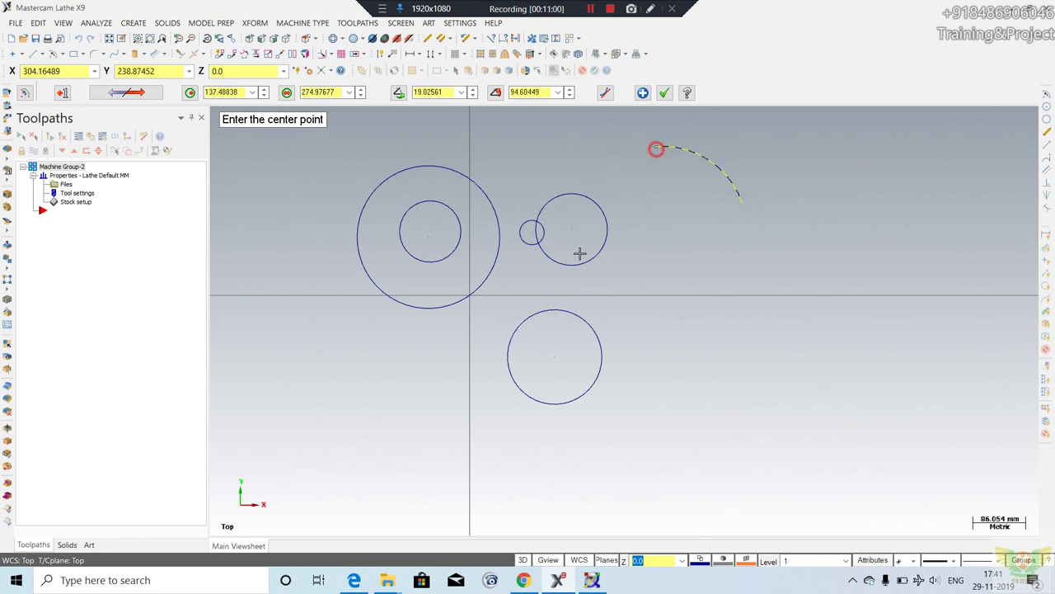
{"action": "double_click", "coordinate": [330, 92]}
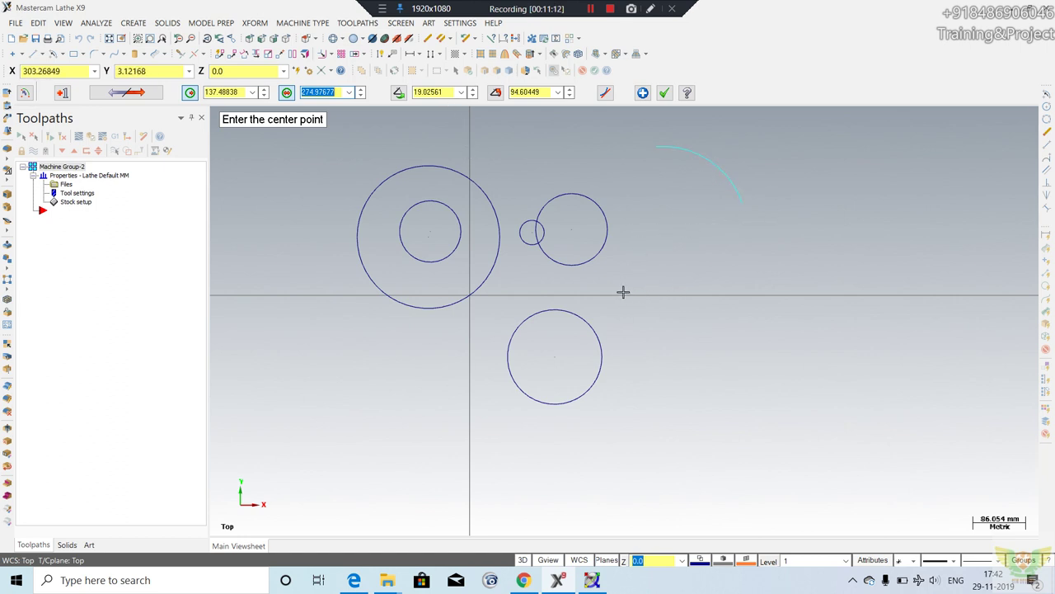
Set the polar arc's start angle to 30° and end angle to 120°, then accept it.
{"action": "double_click", "coordinate": [437, 92]}
{"action": "type", "text": "30"}
{"action": "key", "text": "Return"}
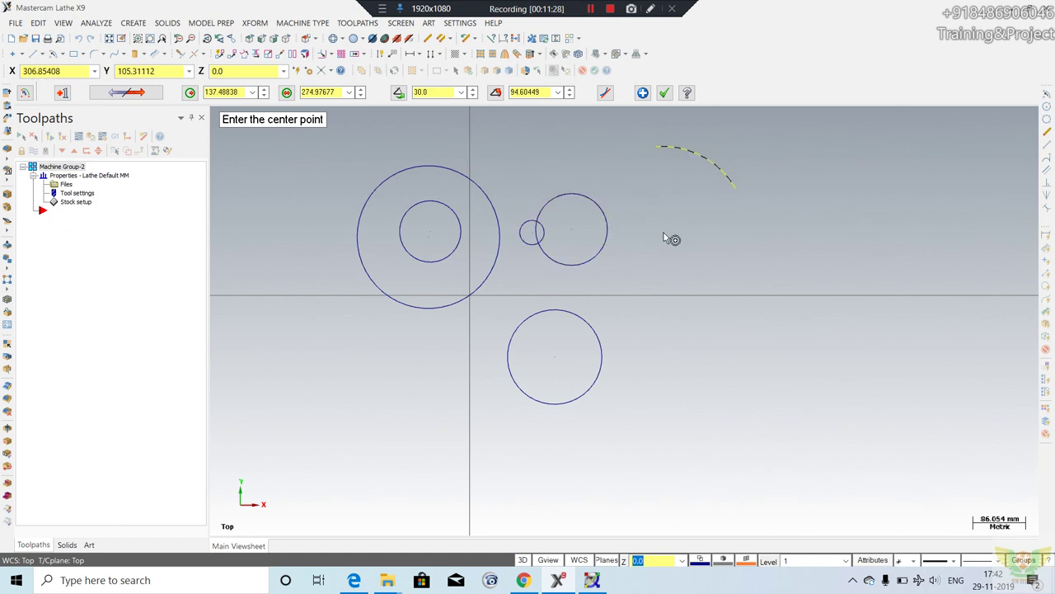
{"action": "double_click", "coordinate": [540, 92]}
{"action": "type", "text": "120.0"}
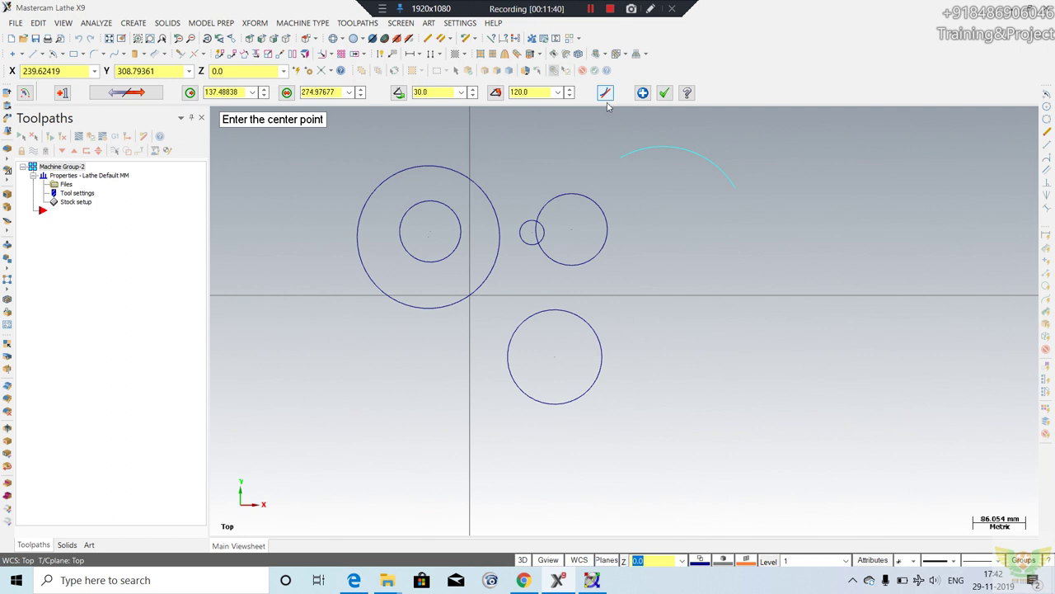
{"action": "left_click", "coordinate": [664, 92]}
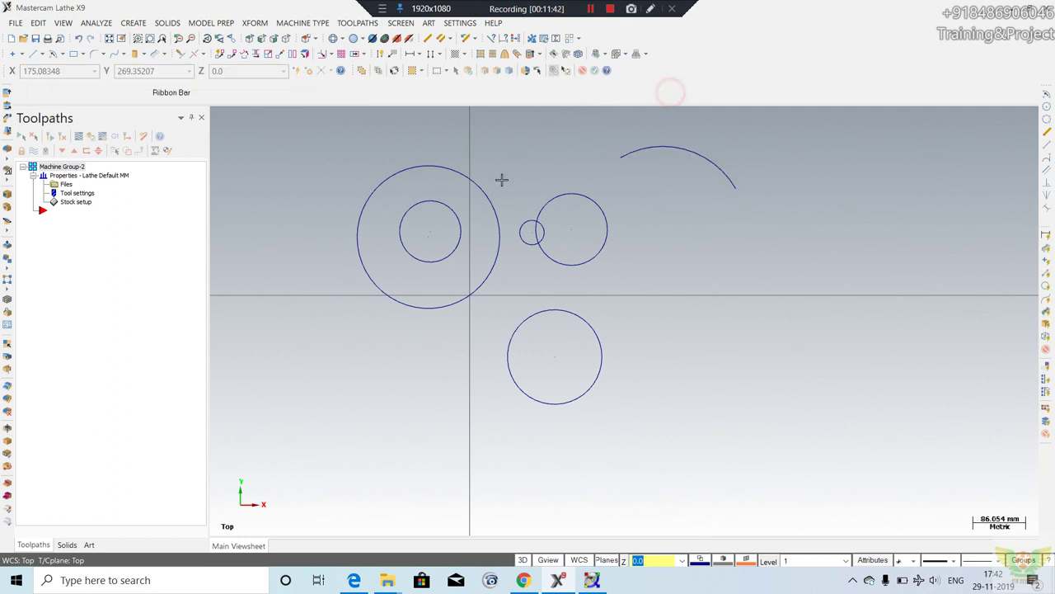
Draw a large three-point circle to the right of the origin.
{"action": "left_click", "coordinate": [65, 53]}
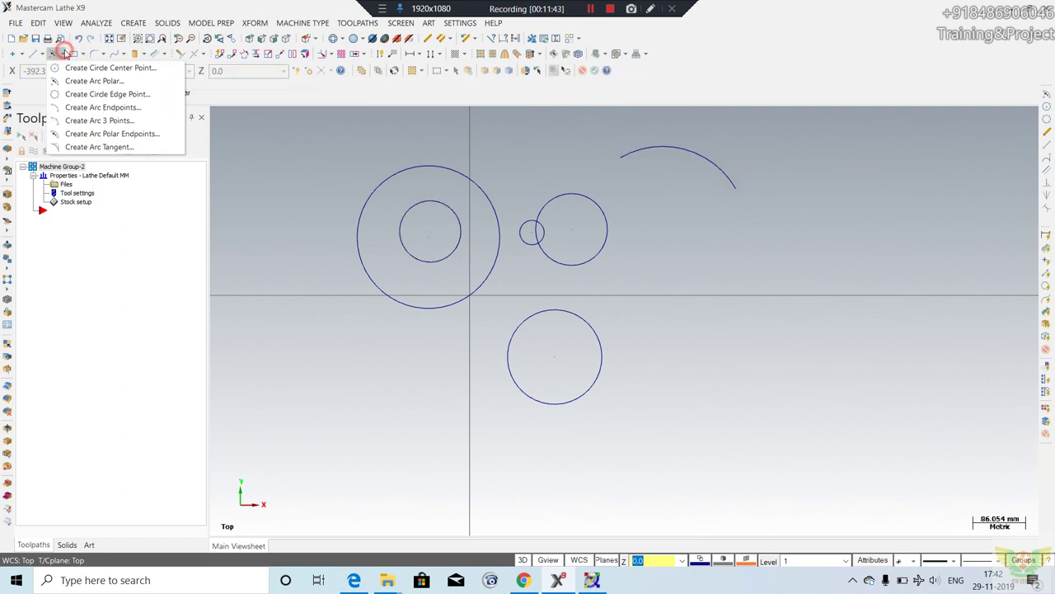
{"action": "left_click", "coordinate": [78, 94]}
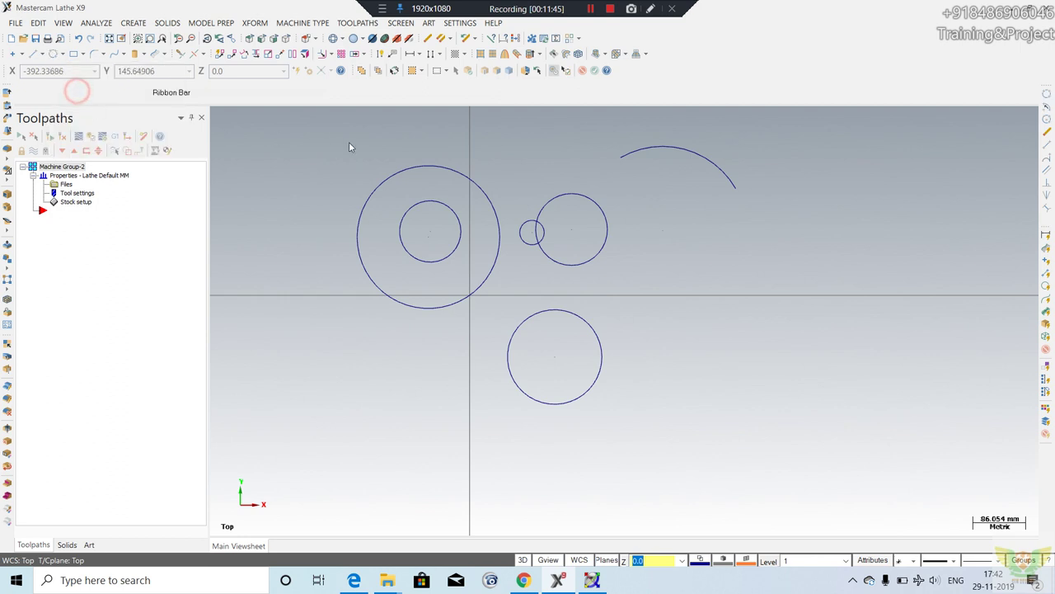
{"action": "left_click", "coordinate": [693, 308]}
{"action": "left_click", "coordinate": [752, 214]}
{"action": "left_click", "coordinate": [845, 340]}
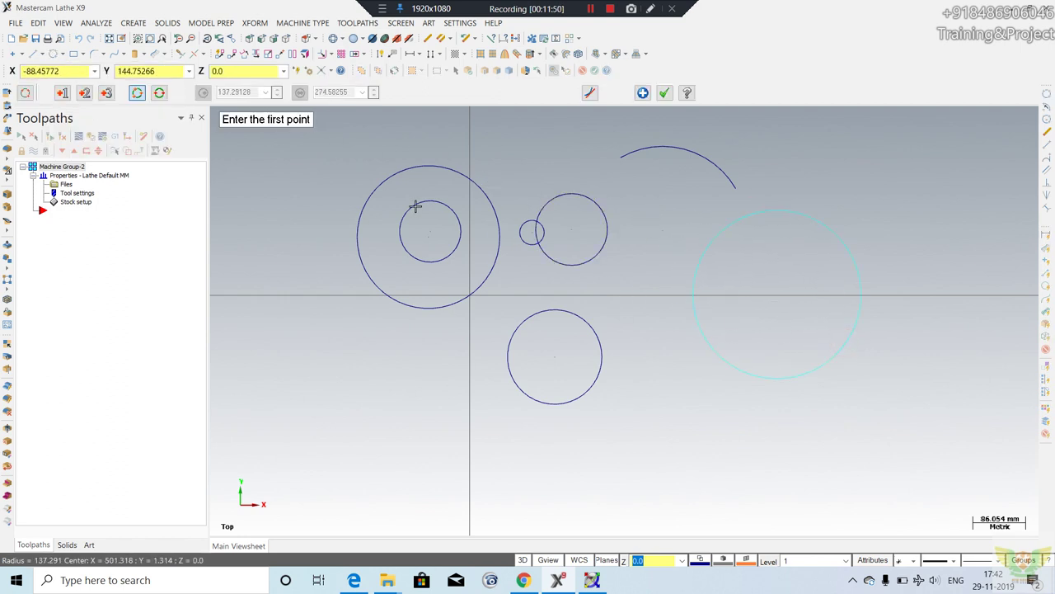
{"action": "left_click", "coordinate": [665, 93]}
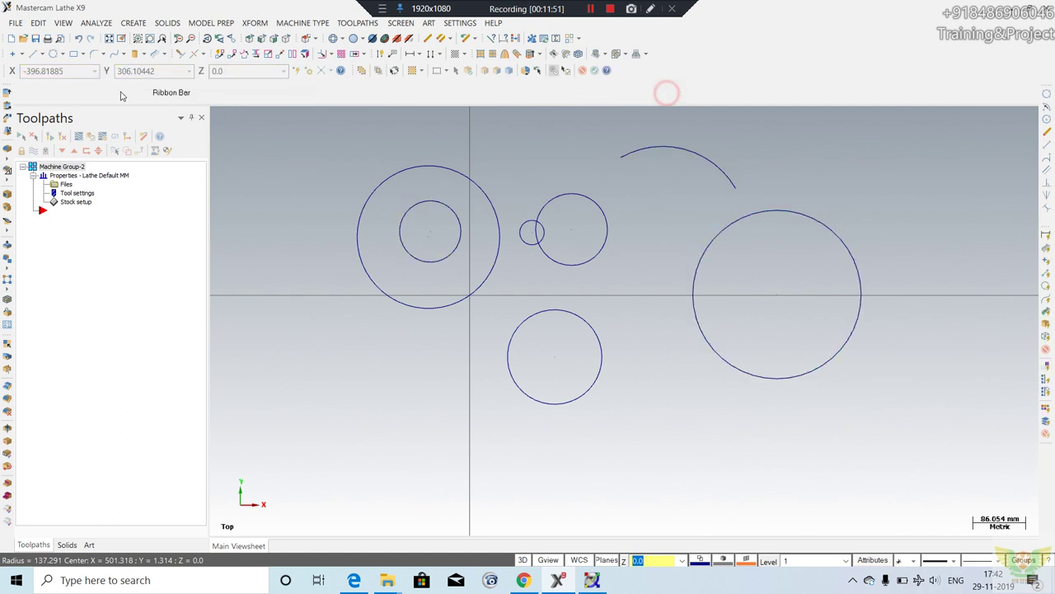
Attempt an endpoint arc at the upper right and dismiss the cannot-create-arc error.
{"action": "left_click", "coordinate": [66, 53]}
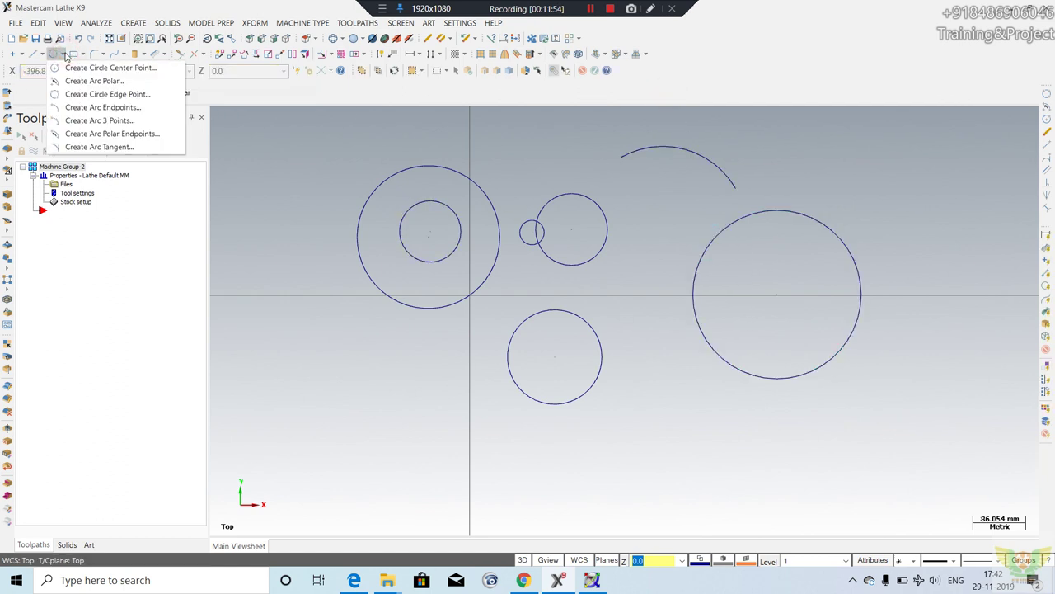
{"action": "left_click", "coordinate": [79, 112]}
{"action": "scroll", "coordinate": [494, 302], "scroll_direction": "down", "scroll_amount": 2}
{"action": "scroll", "coordinate": [495, 302], "scroll_direction": "down", "scroll_amount": 1}
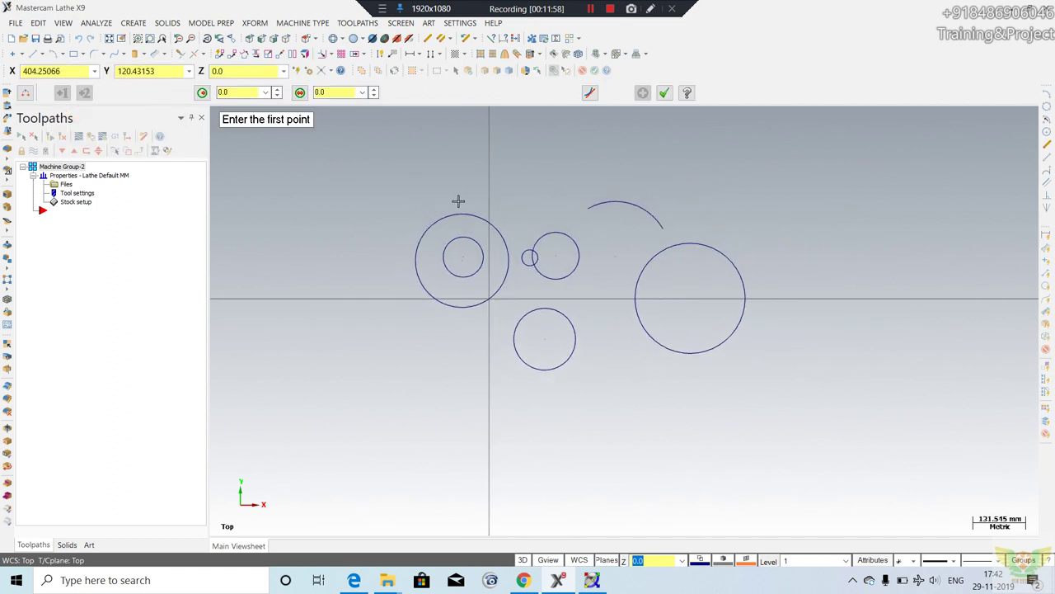
{"action": "double_click", "coordinate": [250, 96]}
{"action": "type", "text": "20"}
{"action": "left_click", "coordinate": [732, 206]}
{"action": "left_click", "coordinate": [831, 184]}
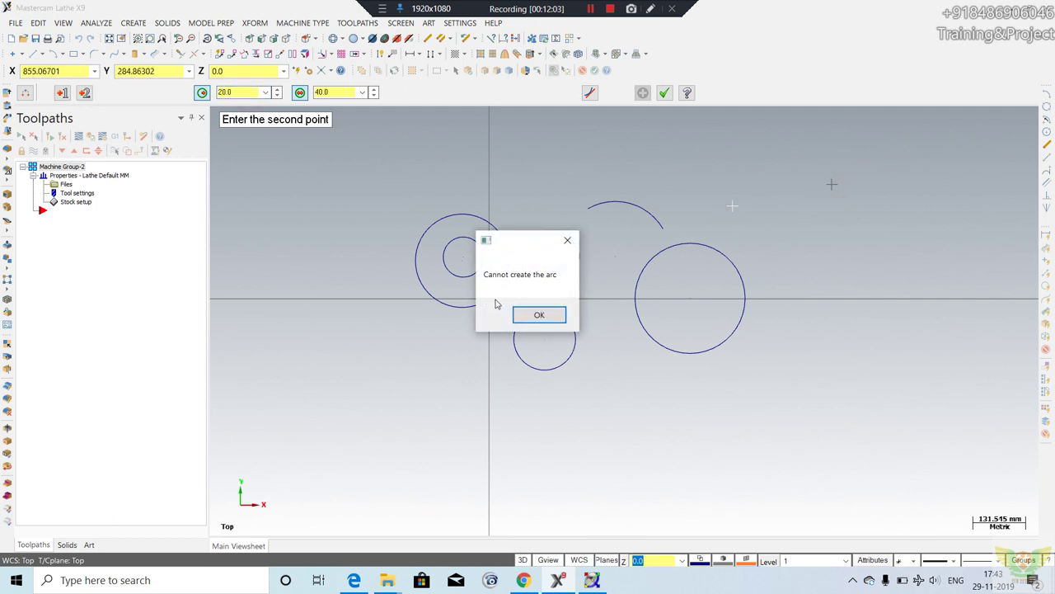
{"action": "left_click", "coordinate": [538, 317]}
Redraw the small endpoint arc above and right of the large circle.
{"action": "left_click", "coordinate": [719, 179]}
{"action": "left_click", "coordinate": [747, 164]}
{"action": "left_click", "coordinate": [740, 186]}
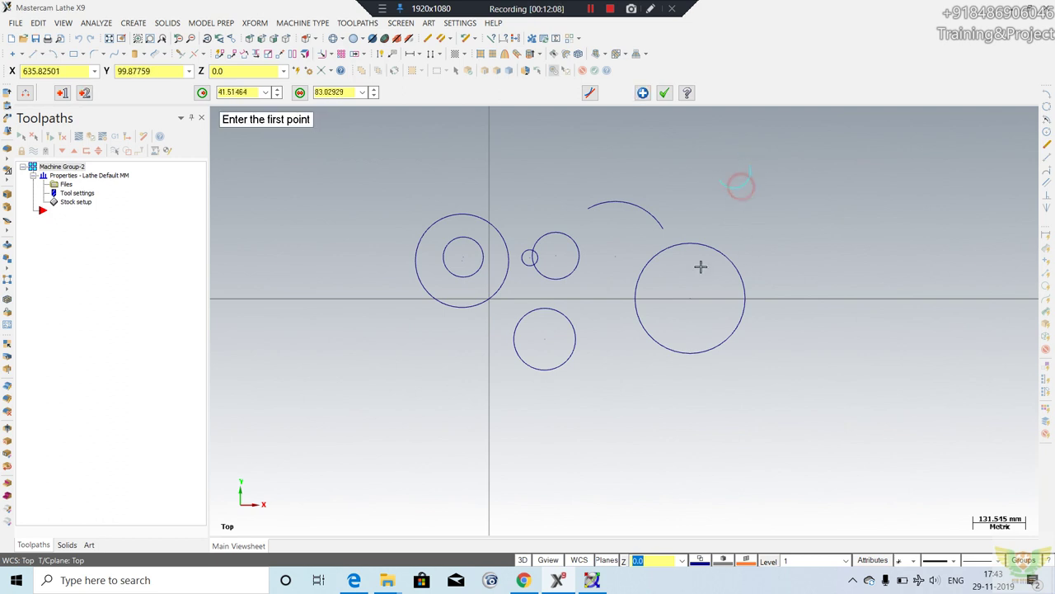
{"action": "scroll", "coordinate": [712, 210], "scroll_direction": "up", "scroll_amount": 2}
{"action": "scroll", "coordinate": [714, 214], "scroll_direction": "up", "scroll_amount": 1}
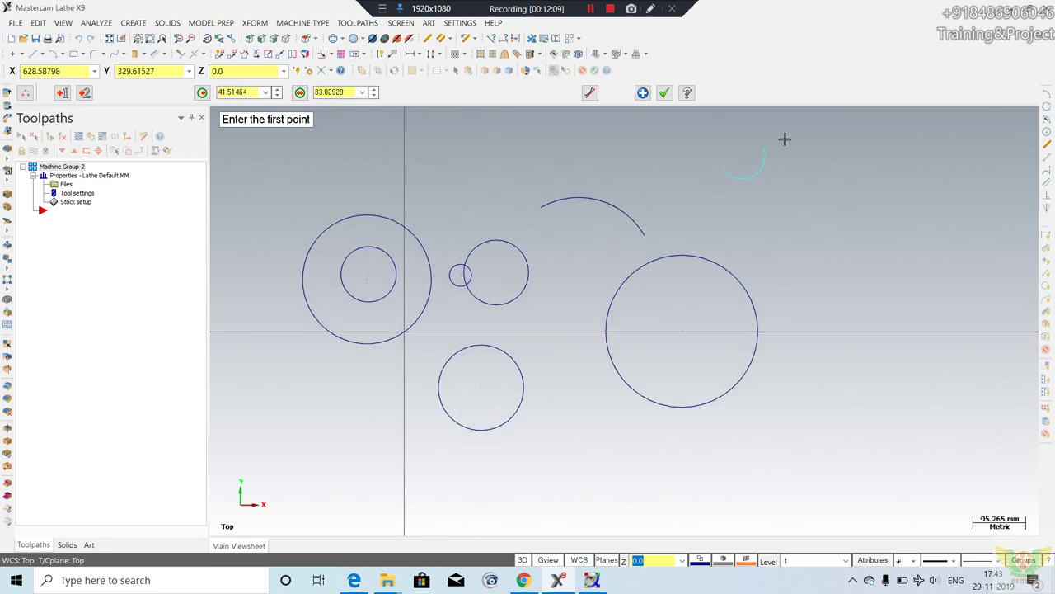
{"action": "left_click", "coordinate": [664, 93]}
{"action": "scroll", "coordinate": [596, 329], "scroll_direction": "down", "scroll_amount": 3}
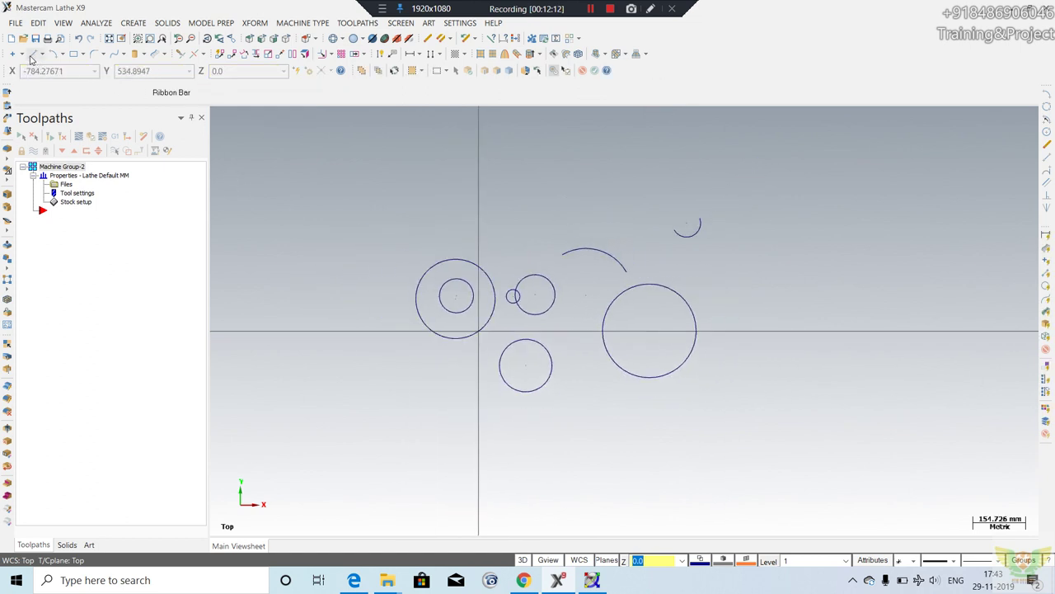
Draw a three-point arc of radius about 408.854 arching over the circles.
{"action": "left_click", "coordinate": [61, 53]}
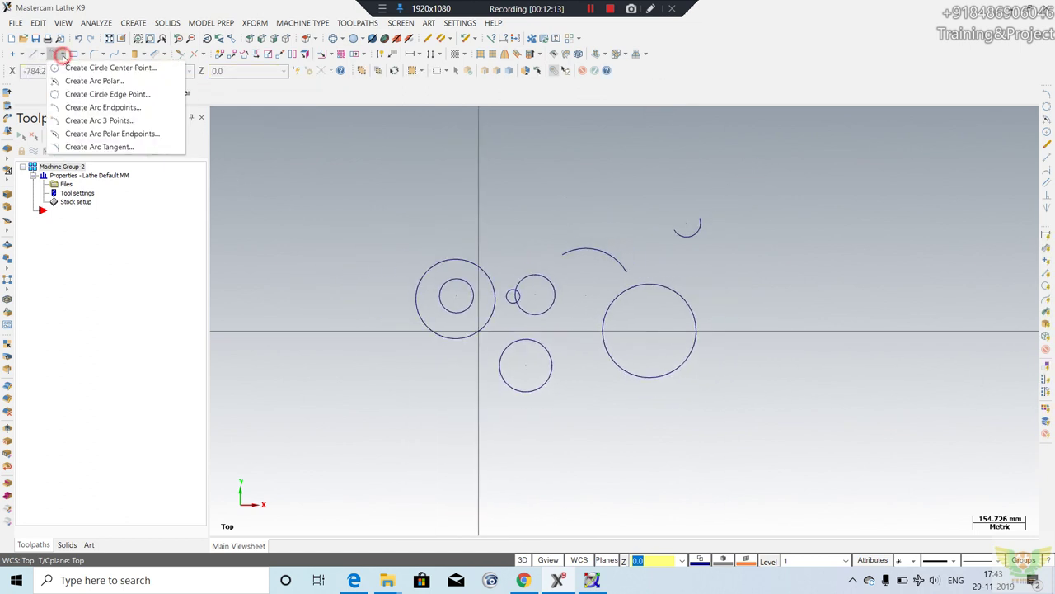
{"action": "left_click", "coordinate": [96, 120]}
{"action": "left_click", "coordinate": [367, 245]}
{"action": "left_click", "coordinate": [578, 162]}
{"action": "left_click", "coordinate": [637, 239]}
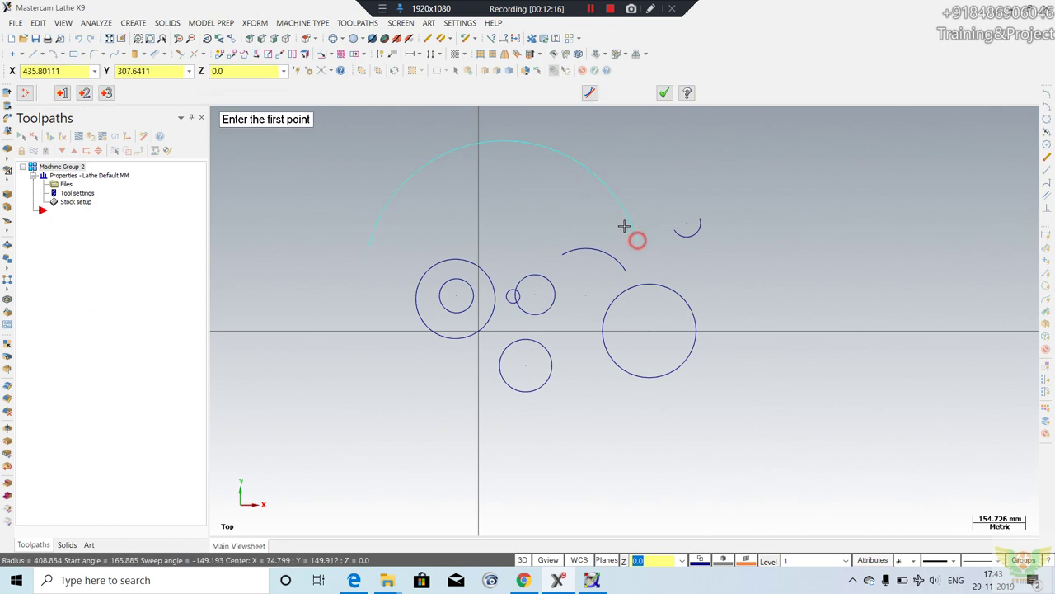
{"action": "left_click", "coordinate": [671, 92]}
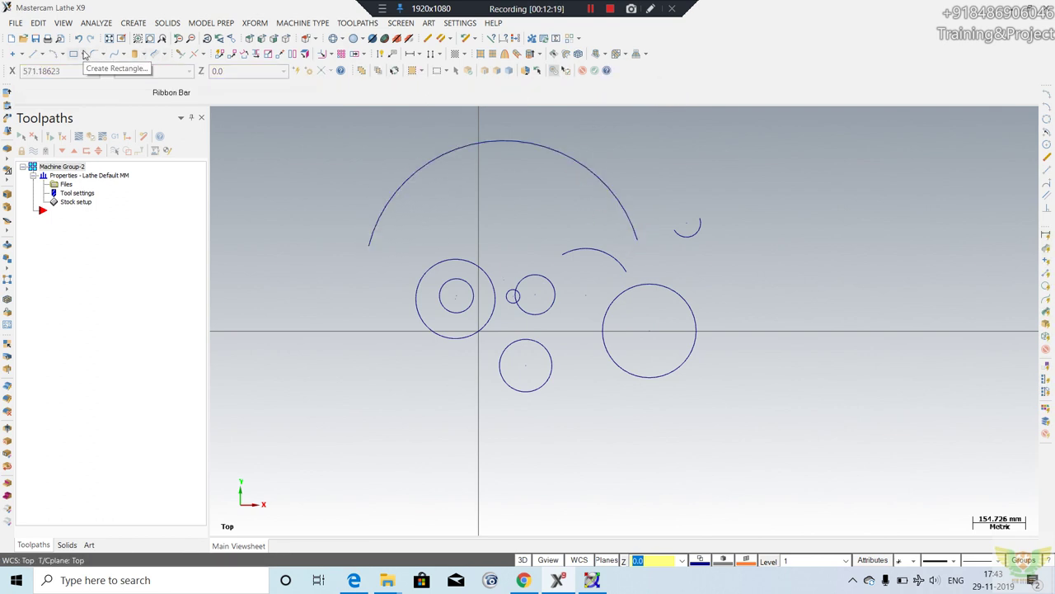
{"action": "left_click", "coordinate": [61, 54]}
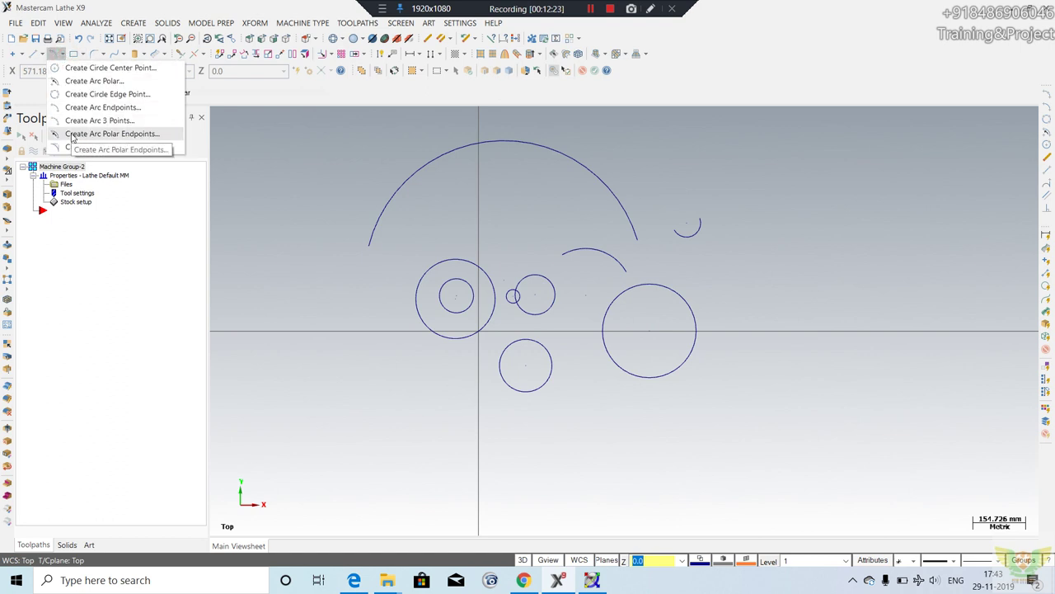
Start a polar endpoint arc at the big arc's end with radius 20.
{"action": "left_click", "coordinate": [73, 134]}
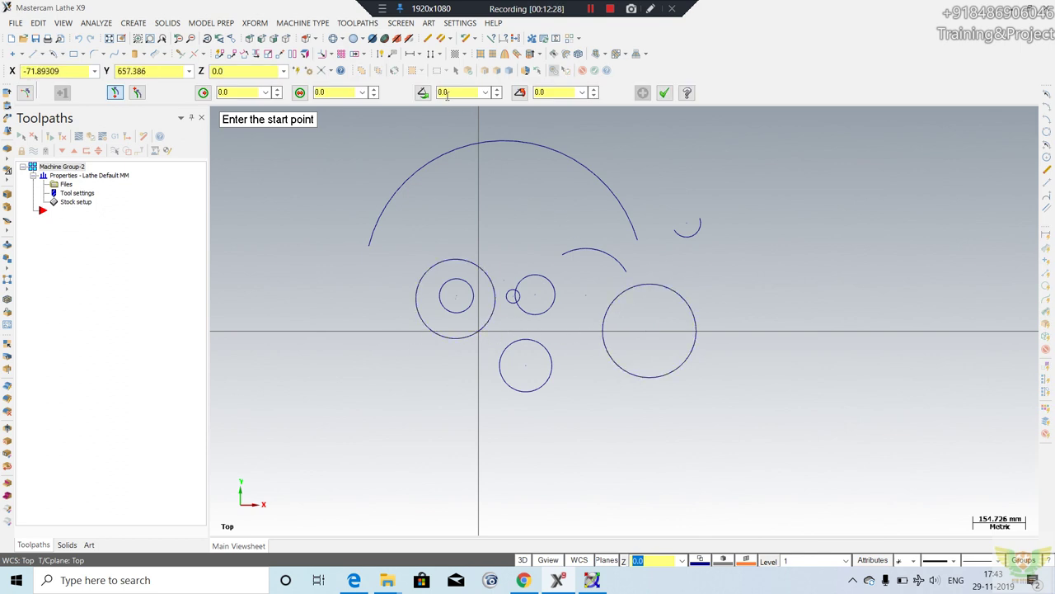
{"action": "left_click", "coordinate": [637, 240]}
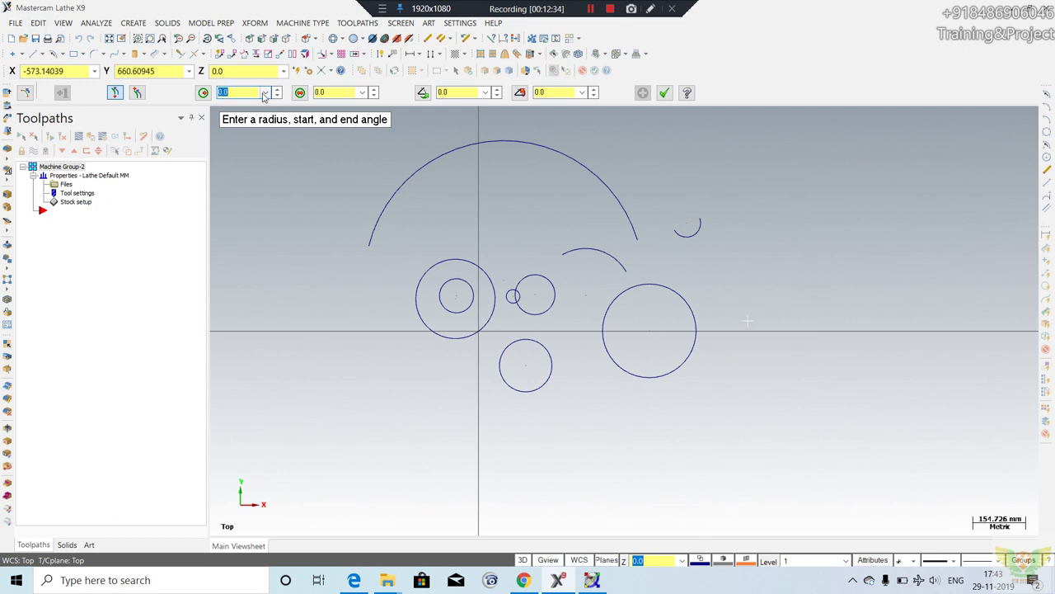
{"action": "type", "text": "20"}
{"action": "key", "text": "Return"}
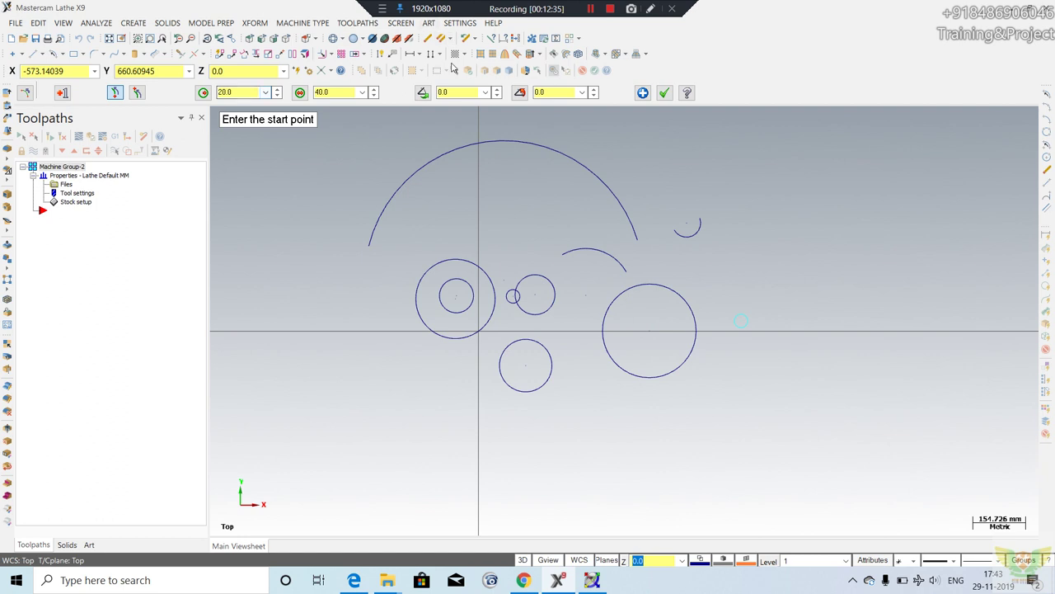
Set the arc's start angle to 20° and end angle to 50°, then accept it.
{"action": "scroll", "coordinate": [746, 317], "scroll_direction": "up", "scroll_amount": 3}
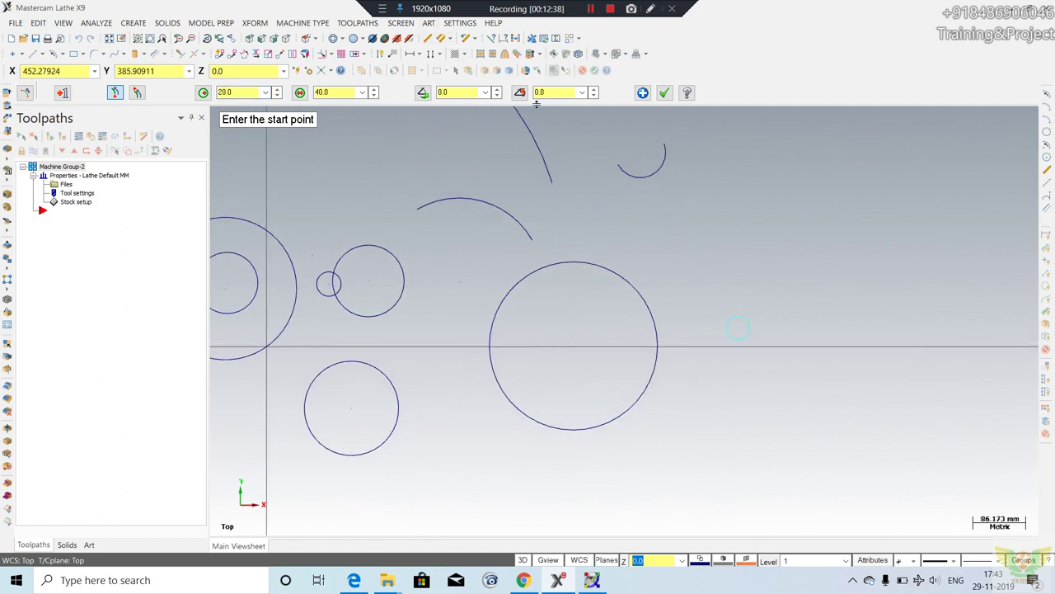
{"action": "left_click", "coordinate": [476, 91]}
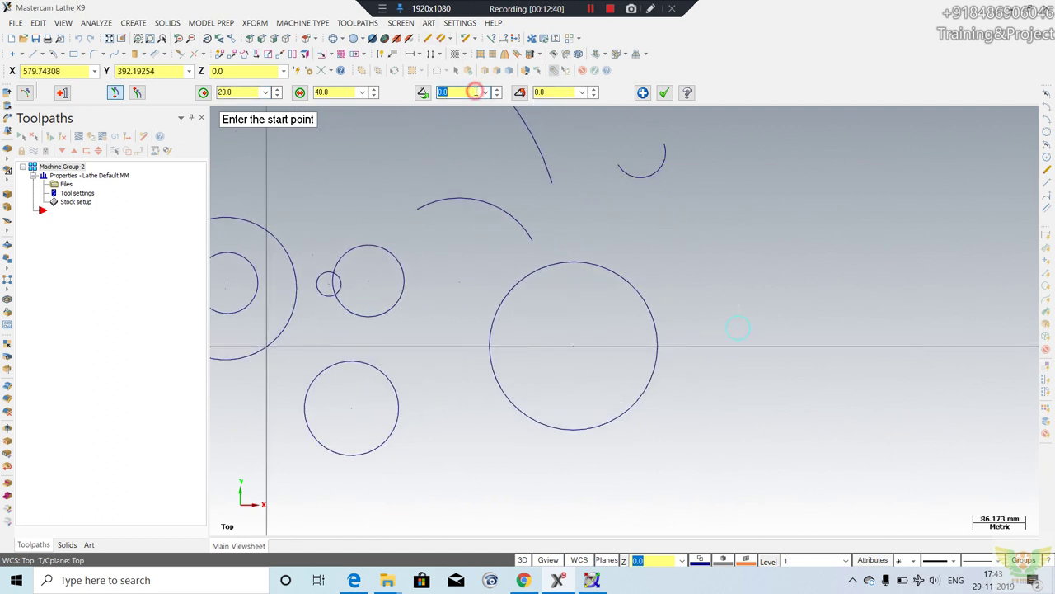
{"action": "type", "text": "20"}
{"action": "scroll", "coordinate": [745, 337], "scroll_direction": "up", "scroll_amount": 1}
{"action": "scroll", "coordinate": [755, 355], "scroll_direction": "up", "scroll_amount": 2}
{"action": "scroll", "coordinate": [757, 354], "scroll_direction": "up", "scroll_amount": 2}
{"action": "scroll", "coordinate": [757, 355], "scroll_direction": "up", "scroll_amount": 2}
{"action": "left_click", "coordinate": [558, 93]}
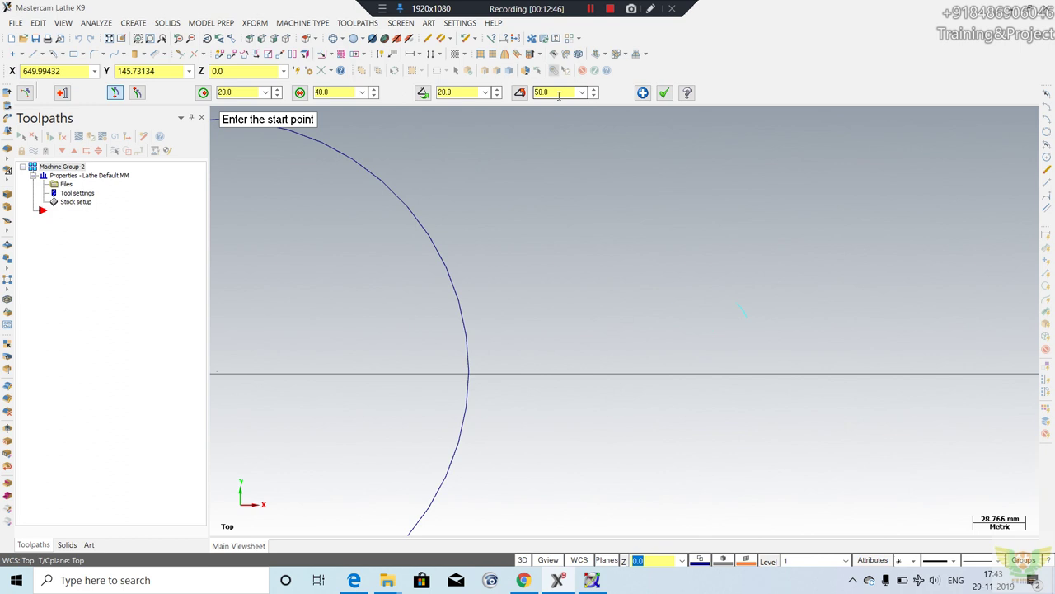
{"action": "scroll", "coordinate": [737, 315], "scroll_direction": "up", "scroll_amount": 2}
{"action": "scroll", "coordinate": [742, 333], "scroll_direction": "up", "scroll_amount": 1}
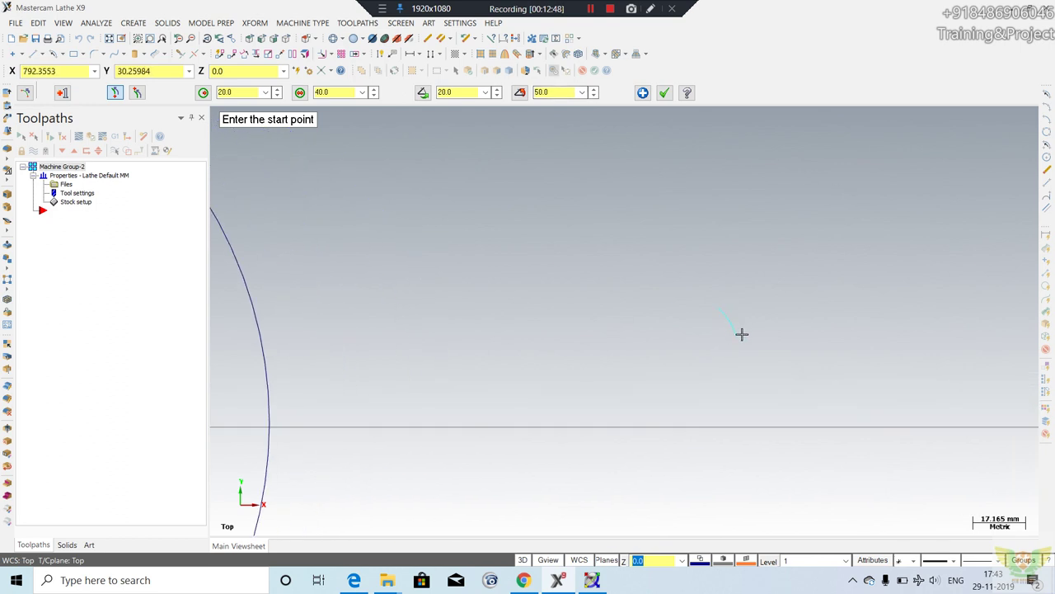
{"action": "scroll", "coordinate": [742, 333], "scroll_direction": "down", "scroll_amount": 1}
{"action": "scroll", "coordinate": [745, 313], "scroll_direction": "down", "scroll_amount": 1}
{"action": "scroll", "coordinate": [725, 243], "scroll_direction": "down", "scroll_amount": 2}
{"action": "scroll", "coordinate": [728, 273], "scroll_direction": "down", "scroll_amount": 1}
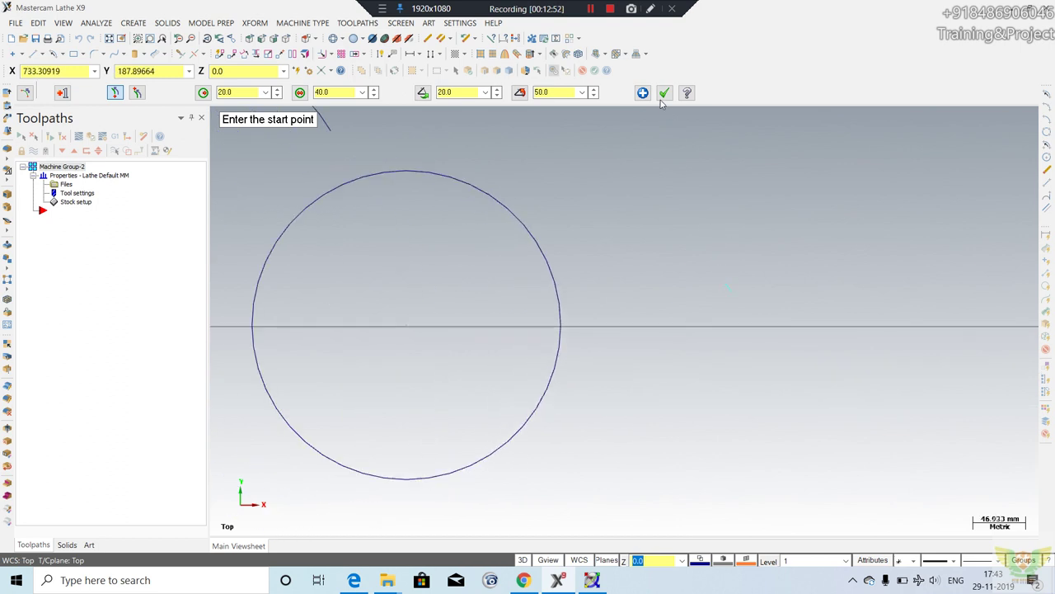
{"action": "left_click", "coordinate": [664, 92]}
{"action": "scroll", "coordinate": [718, 273], "scroll_direction": "down", "scroll_amount": 2}
{"action": "scroll", "coordinate": [714, 275], "scroll_direction": "down", "scroll_amount": 3}
{"action": "scroll", "coordinate": [712, 240], "scroll_direction": "down", "scroll_amount": 3}
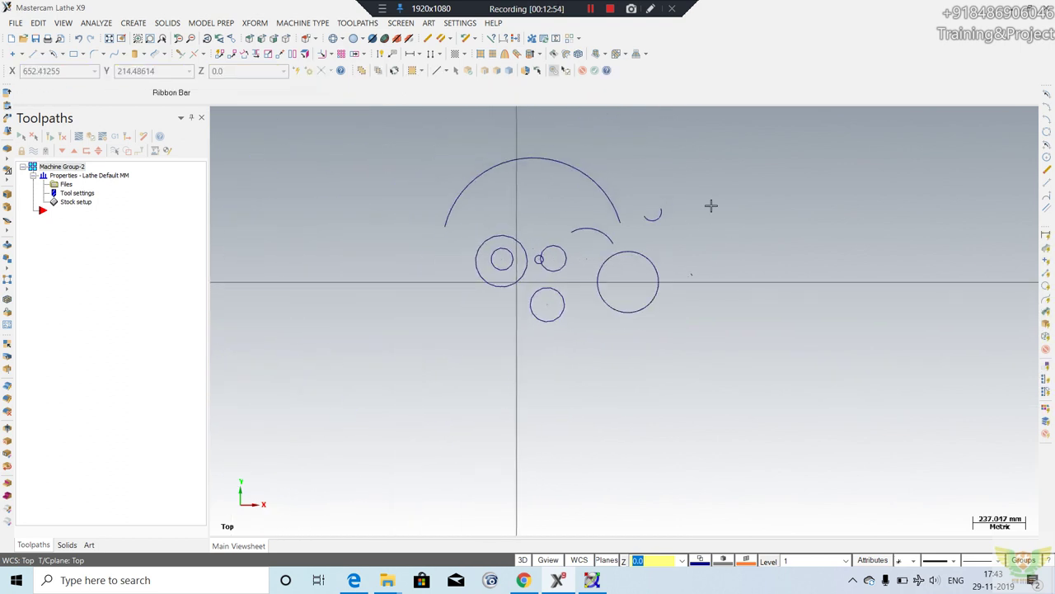
{"action": "left_click", "coordinate": [82, 53]}
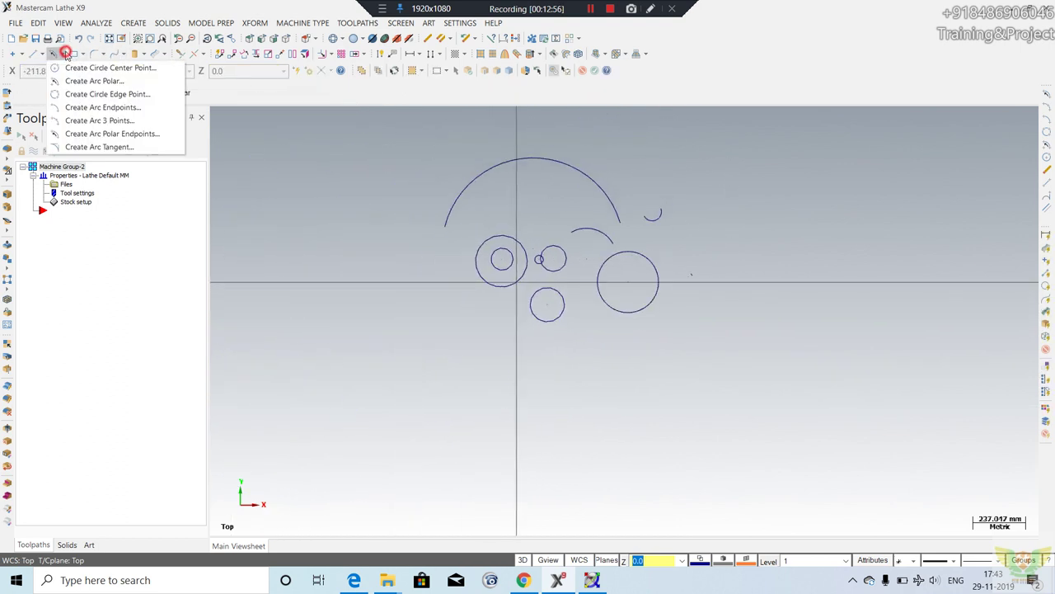
Place a radius 50 circle at the lower left.
{"action": "left_click", "coordinate": [91, 66]}
{"action": "left_click", "coordinate": [341, 372]}
{"action": "left_click", "coordinate": [239, 92]}
{"action": "type", "text": "0"}
{"action": "key", "text": "Return"}
{"action": "scroll", "coordinate": [350, 372], "scroll_direction": "up", "scroll_amount": 3}
{"action": "left_click", "coordinate": [450, 369]}
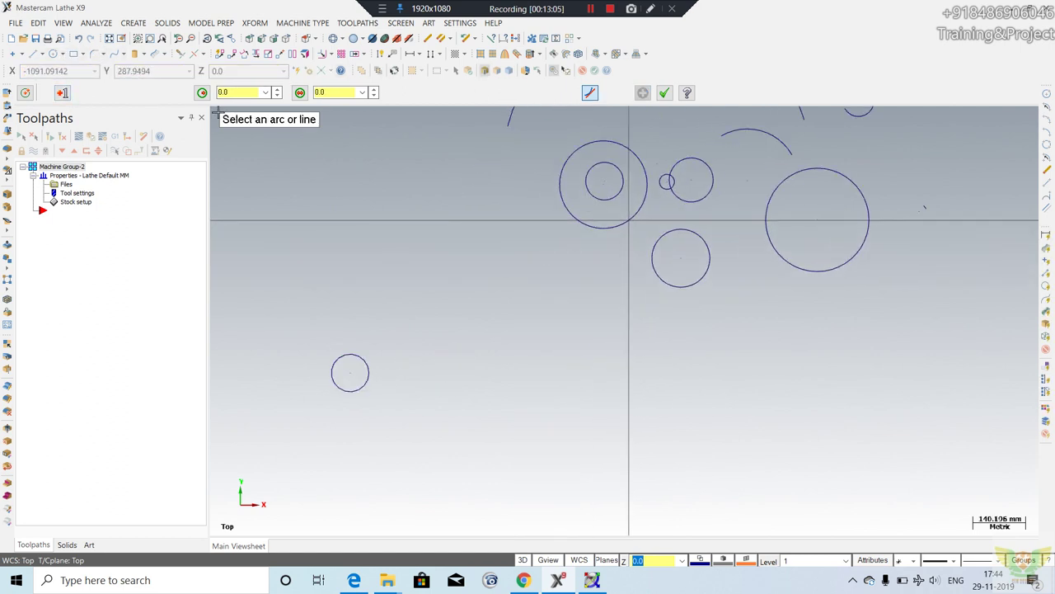
Draw three edge-point circles below the origin.
{"action": "left_click", "coordinate": [63, 53]}
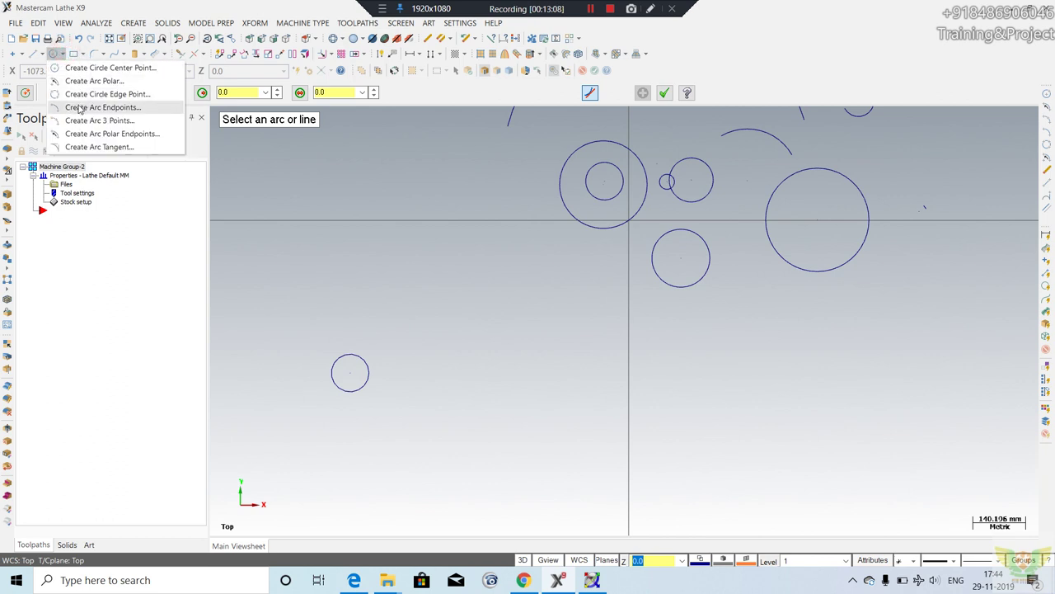
{"action": "left_click", "coordinate": [83, 93]}
{"action": "left_click", "coordinate": [475, 333]}
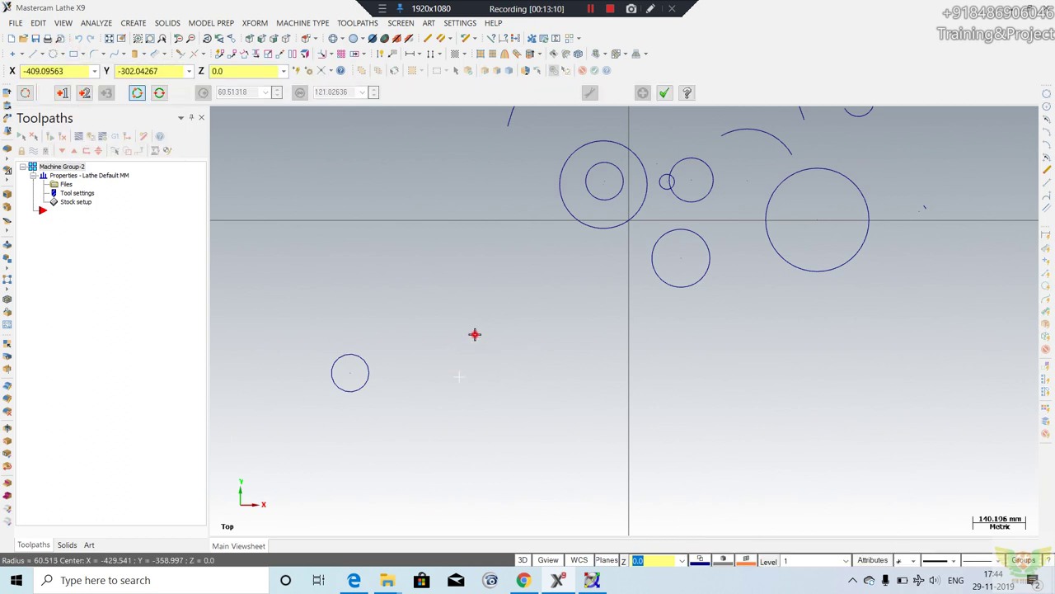
{"action": "left_click", "coordinate": [511, 394]}
{"action": "left_click", "coordinate": [400, 290]}
{"action": "left_click", "coordinate": [420, 266]}
{"action": "left_click", "coordinate": [436, 334]}
{"action": "left_click", "coordinate": [662, 394]}
{"action": "left_click", "coordinate": [697, 356]}
{"action": "left_click", "coordinate": [747, 363]}
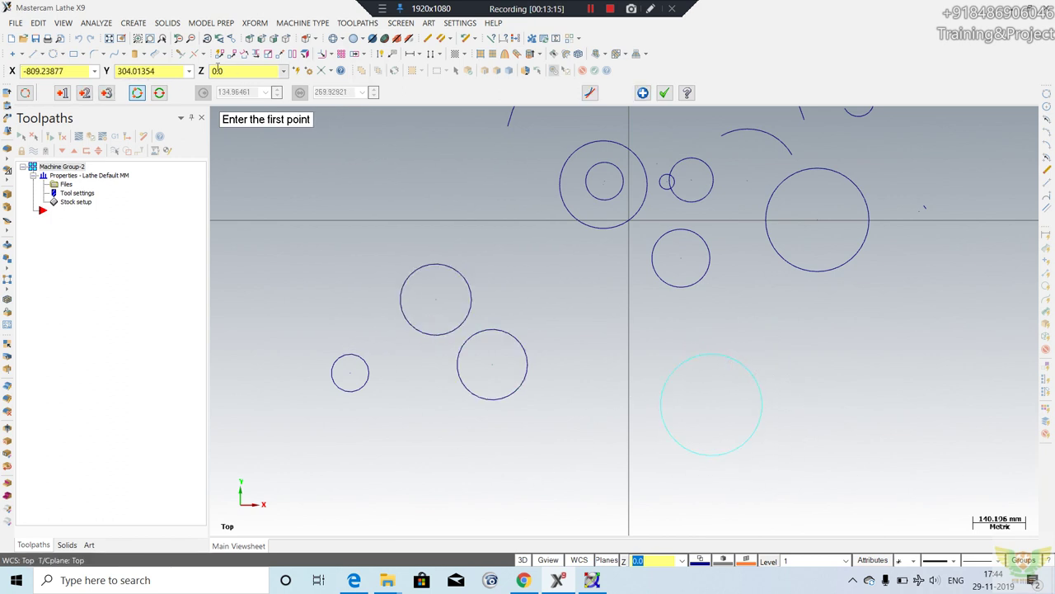
{"action": "left_click", "coordinate": [29, 53]}
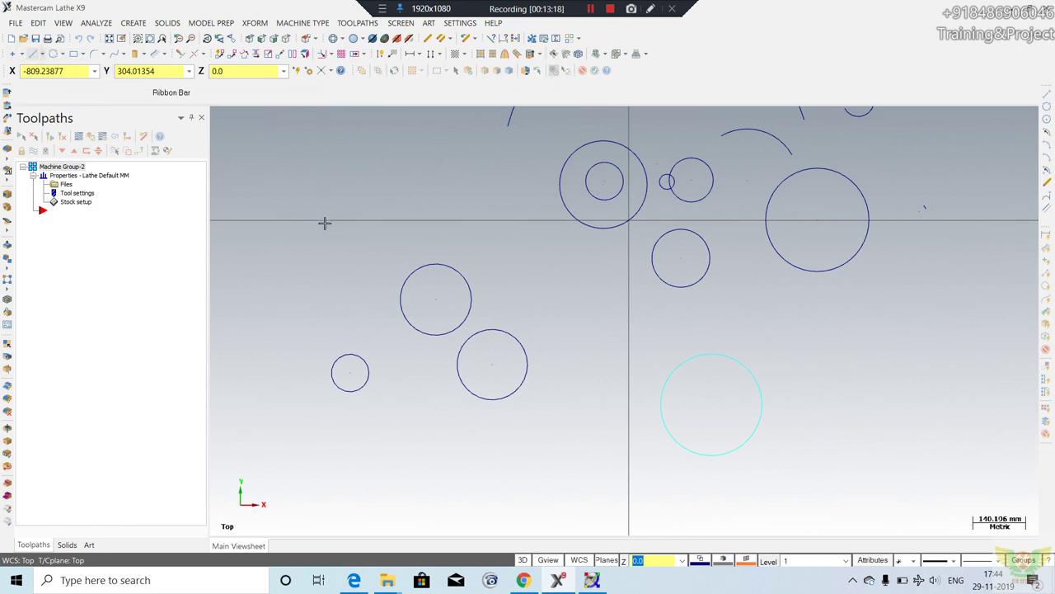
Draw a short horizontal line right of the vertical line's lower end.
{"action": "scroll", "coordinate": [322, 223], "scroll_direction": "down", "scroll_amount": 1}
{"action": "left_click", "coordinate": [290, 167]}
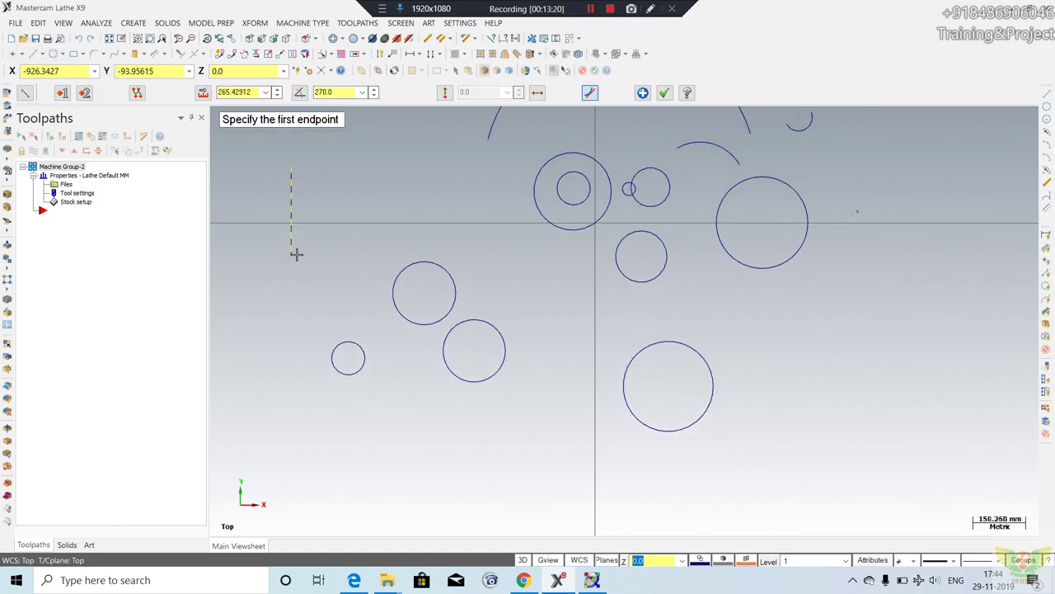
{"action": "key", "text": "space"}
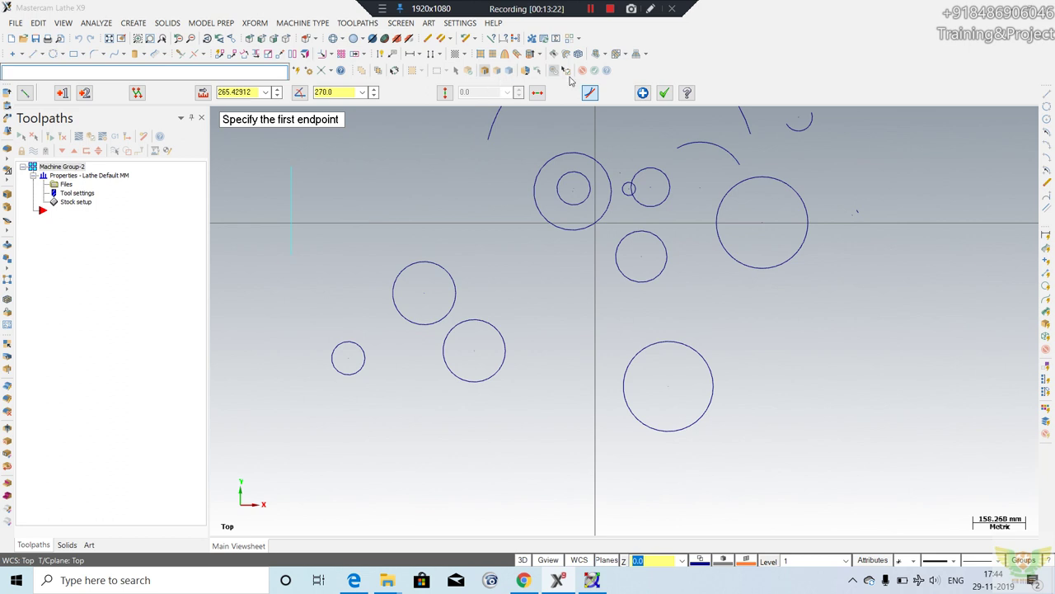
{"action": "key", "text": "Escape"}
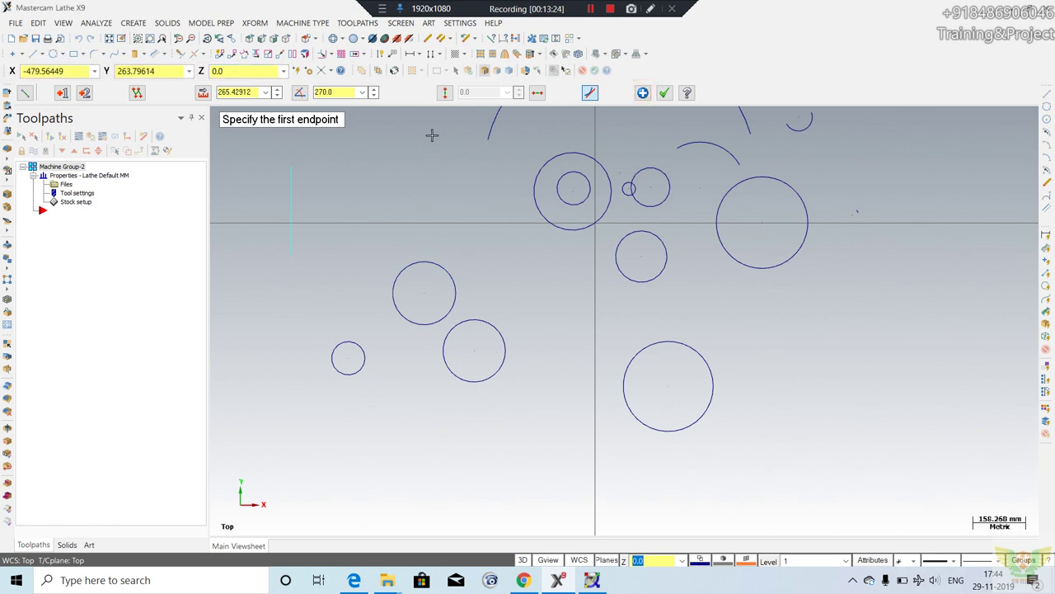
{"action": "left_click", "coordinate": [327, 258]}
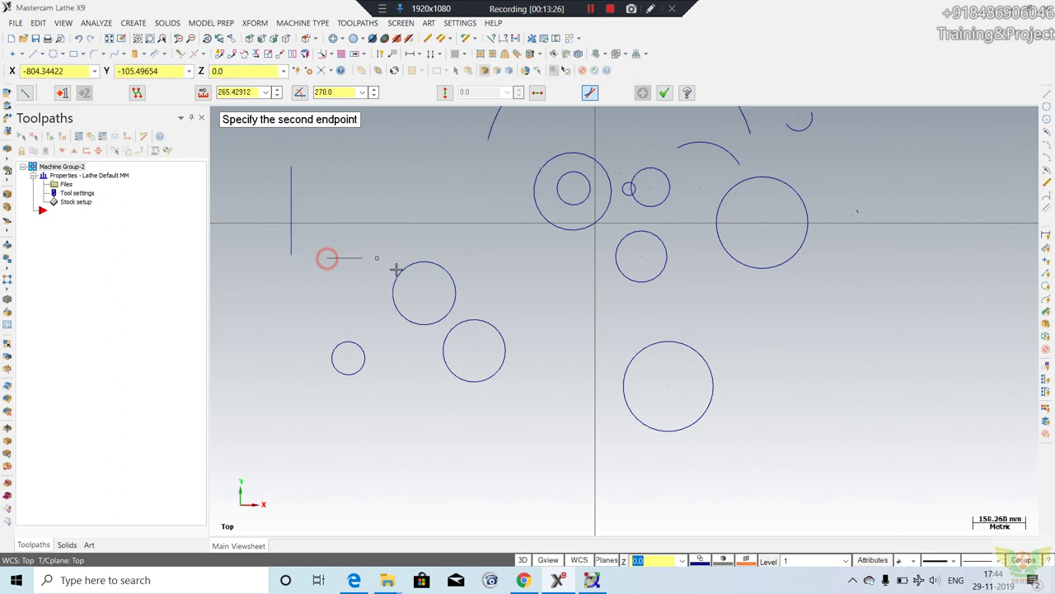
{"action": "left_click", "coordinate": [392, 257]}
{"action": "key", "text": "Escape"}
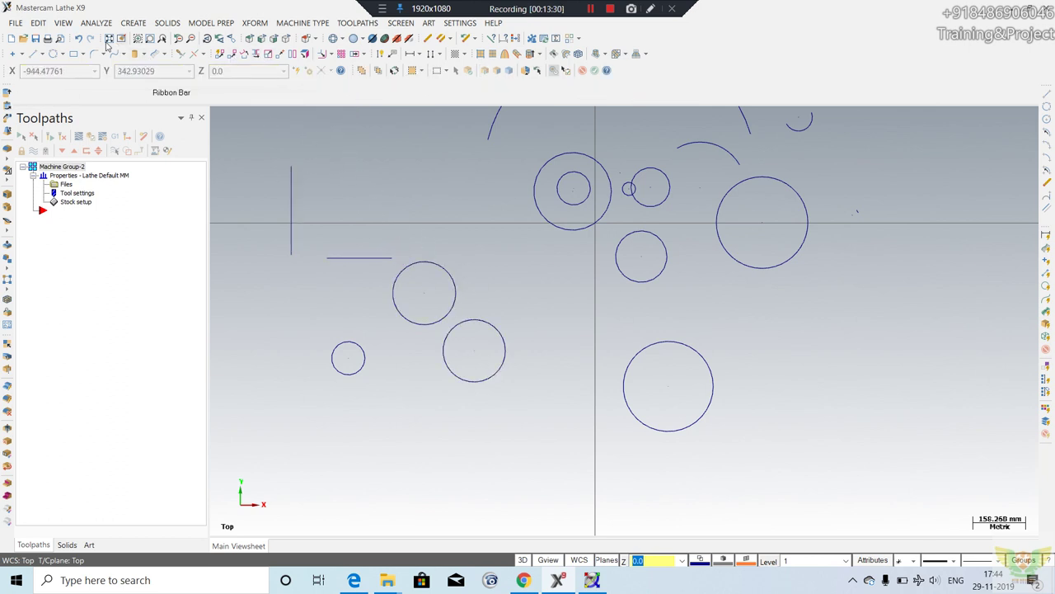
Try a tangent arc off the short horizontal line, then cancel it.
{"action": "left_click", "coordinate": [66, 55]}
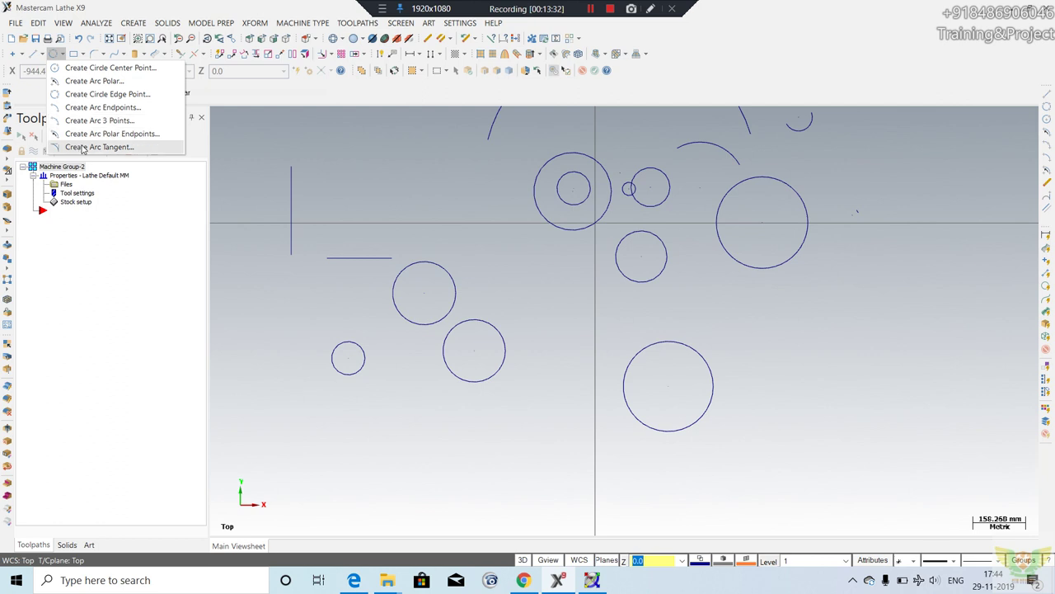
{"action": "left_click", "coordinate": [82, 144]}
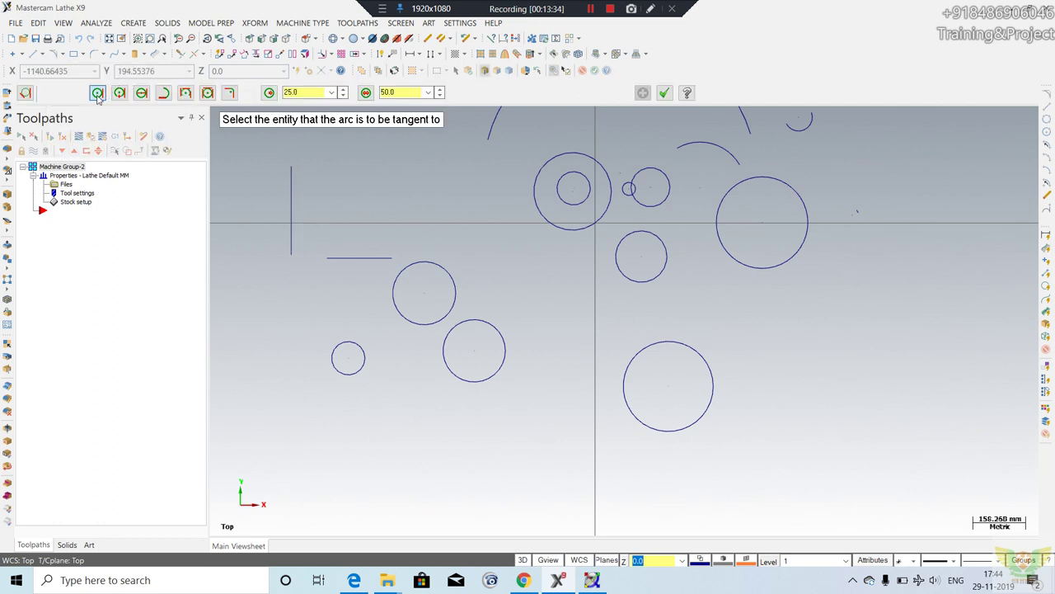
{"action": "scroll", "coordinate": [506, 233], "scroll_direction": "down", "scroll_amount": 2}
{"action": "scroll", "coordinate": [541, 200], "scroll_direction": "down", "scroll_amount": 2}
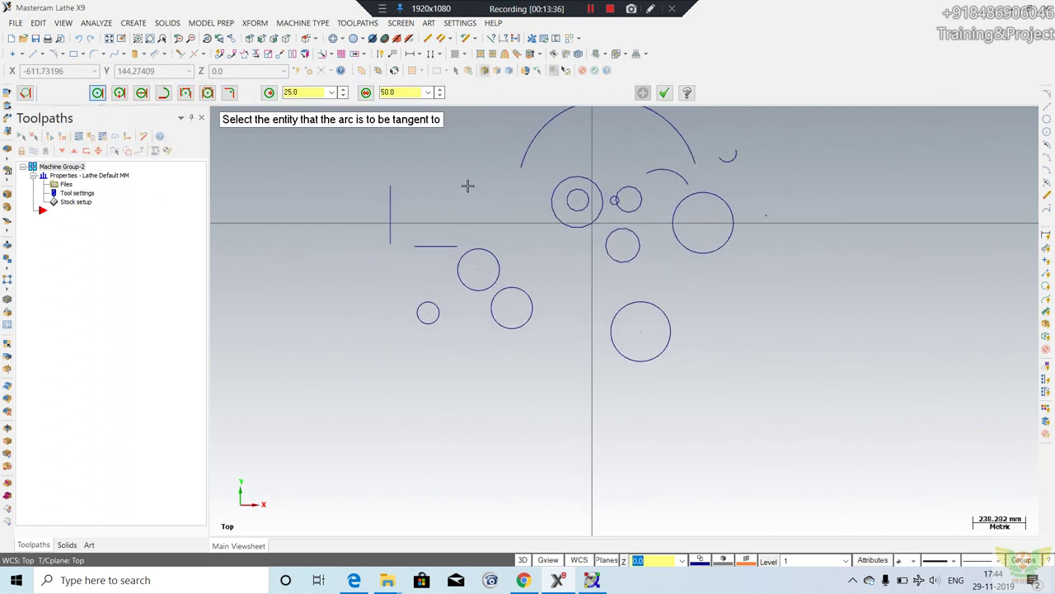
{"action": "left_click", "coordinate": [430, 243]}
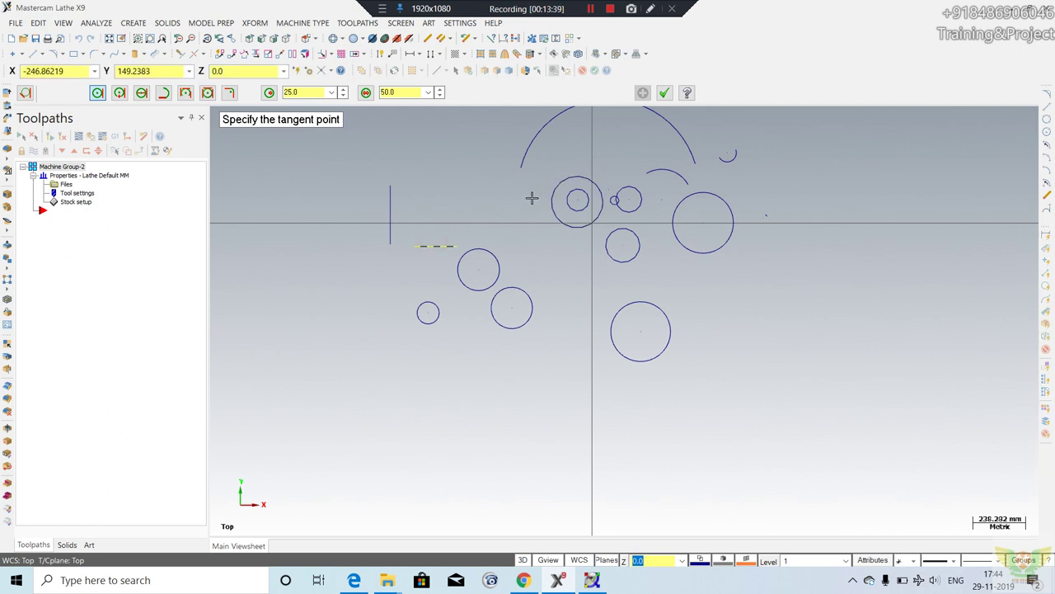
{"action": "scroll", "coordinate": [487, 254], "scroll_direction": "up", "scroll_amount": 2}
{"action": "scroll", "coordinate": [486, 254], "scroll_direction": "up", "scroll_amount": 2}
{"action": "left_click", "coordinate": [488, 252]}
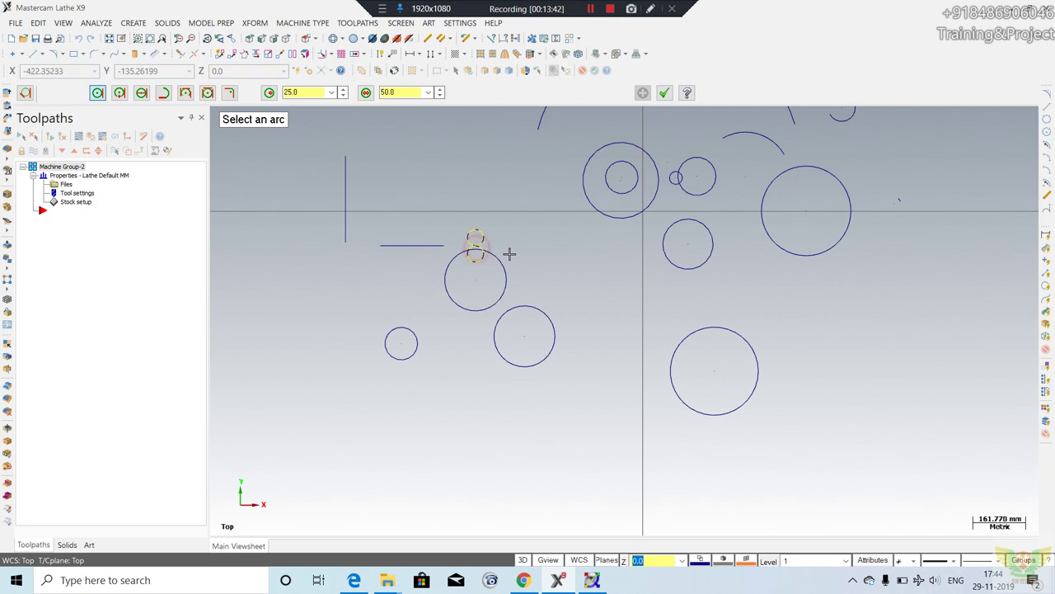
{"action": "scroll", "coordinate": [472, 247], "scroll_direction": "up", "scroll_amount": 4}
{"action": "scroll", "coordinate": [472, 248], "scroll_direction": "up", "scroll_amount": 8}
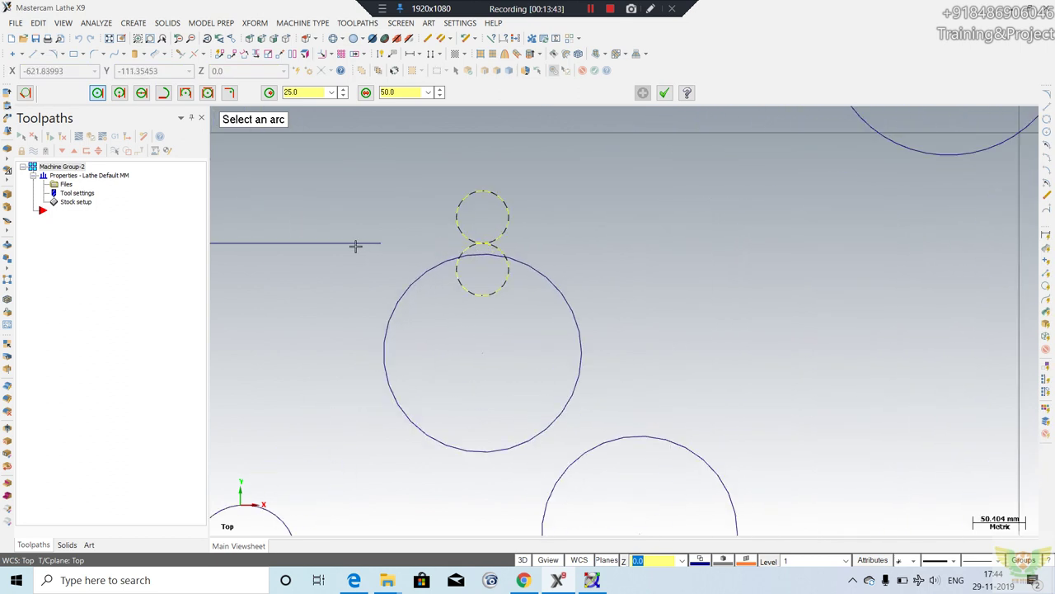
{"action": "scroll", "coordinate": [398, 249], "scroll_direction": "up", "scroll_amount": 1}
{"action": "scroll", "coordinate": [379, 246], "scroll_direction": "up", "scroll_amount": 1}
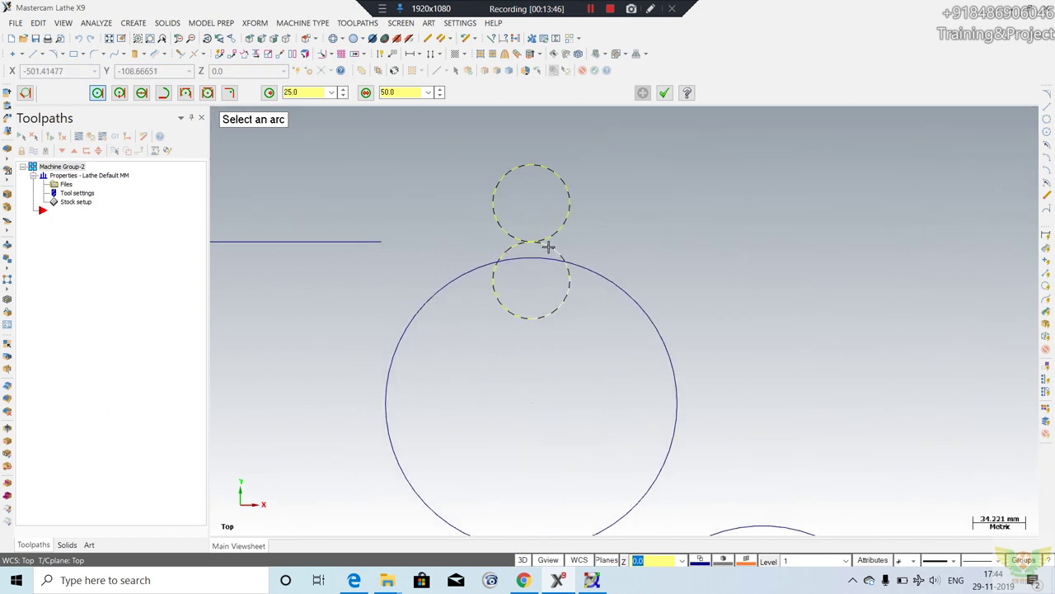
{"action": "scroll", "coordinate": [612, 229], "scroll_direction": "down", "scroll_amount": 2}
{"action": "scroll", "coordinate": [573, 238], "scroll_direction": "down", "scroll_amount": 1}
{"action": "scroll", "coordinate": [572, 243], "scroll_direction": "up", "scroll_amount": 2}
{"action": "scroll", "coordinate": [527, 254], "scroll_direction": "down", "scroll_amount": 3}
{"action": "key", "text": "Escape"}
Draw a long horizontal line right of the origin, below the large circle.
{"action": "key", "text": "Escape"}
{"action": "scroll", "coordinate": [416, 246], "scroll_direction": "down", "scroll_amount": 3}
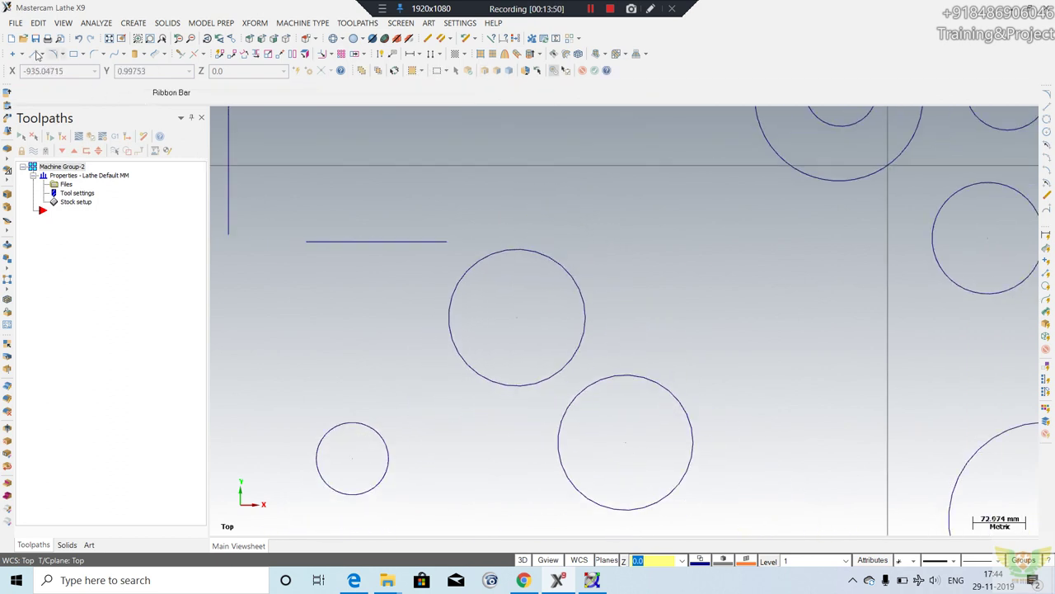
{"action": "left_click", "coordinate": [34, 54]}
{"action": "scroll", "coordinate": [271, 239], "scroll_direction": "down", "scroll_amount": 1}
{"action": "scroll", "coordinate": [327, 264], "scroll_direction": "down", "scroll_amount": 2}
{"action": "scroll", "coordinate": [689, 311], "scroll_direction": "down", "scroll_amount": 2}
{"action": "left_click", "coordinate": [685, 301]}
{"action": "left_click", "coordinate": [831, 301]}
{"action": "key", "text": "Escape"}
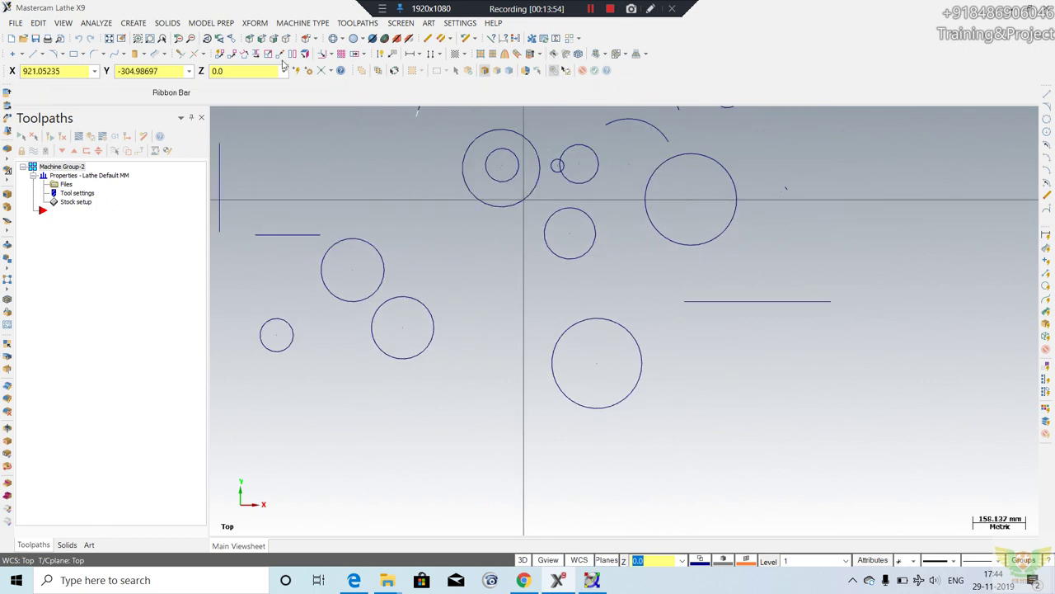
Draw a large edge-point circle from three points at the lower right of the sheet.
{"action": "left_click", "coordinate": [62, 54]}
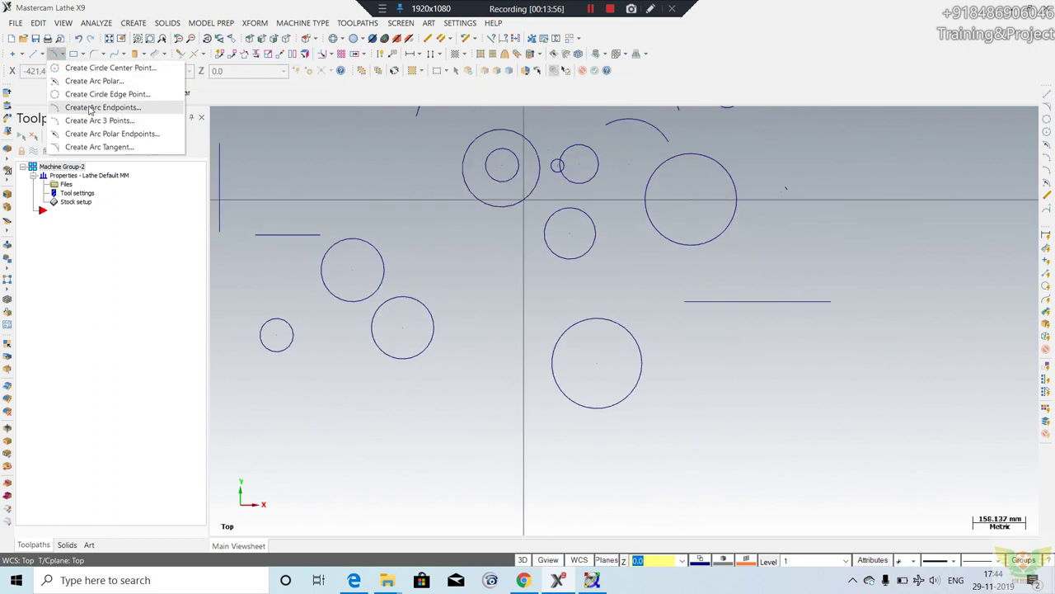
{"action": "left_click", "coordinate": [100, 94]}
{"action": "left_click", "coordinate": [842, 422]}
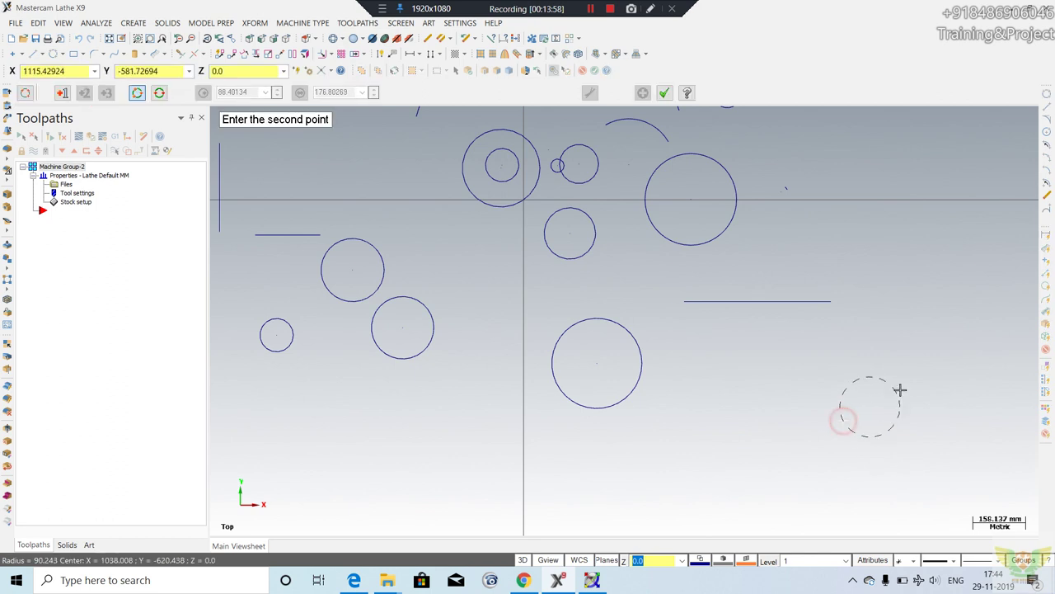
{"action": "left_click", "coordinate": [948, 438]}
{"action": "left_click", "coordinate": [954, 470]}
{"action": "left_click", "coordinate": [961, 485]}
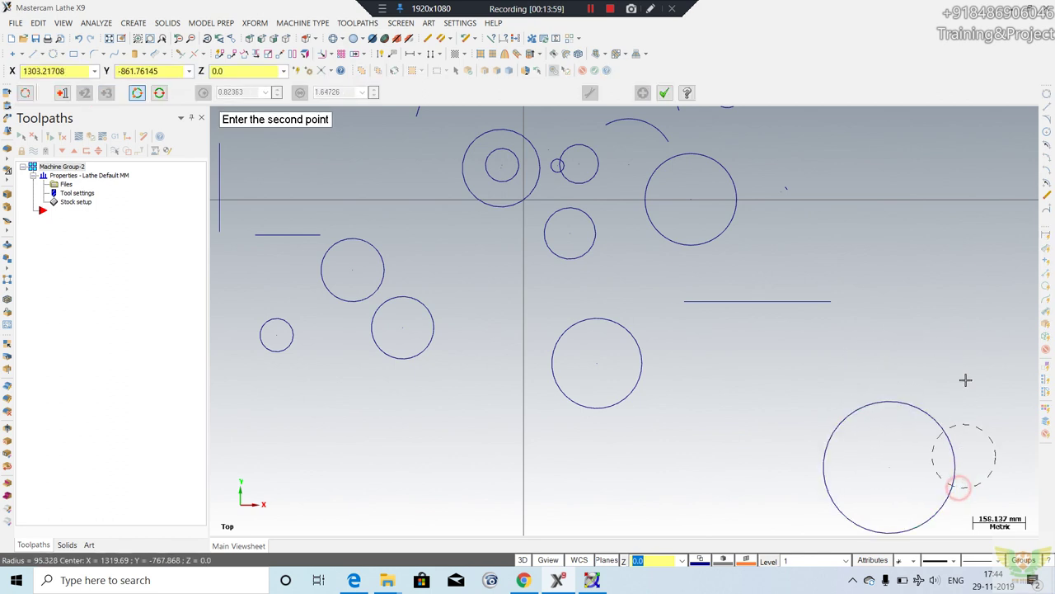
{"action": "key", "text": "Escape"}
{"action": "key", "text": "Escape"}
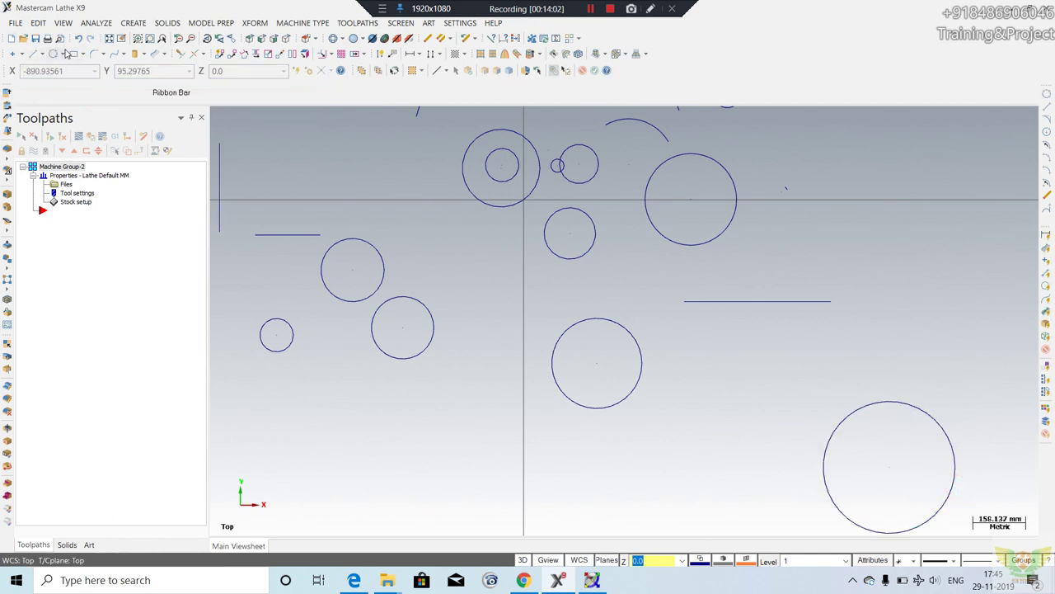
{"action": "left_click", "coordinate": [67, 53]}
Start a tangent arc at the long horizontal line's right end, keeping the lower candidate.
{"action": "left_click", "coordinate": [83, 150]}
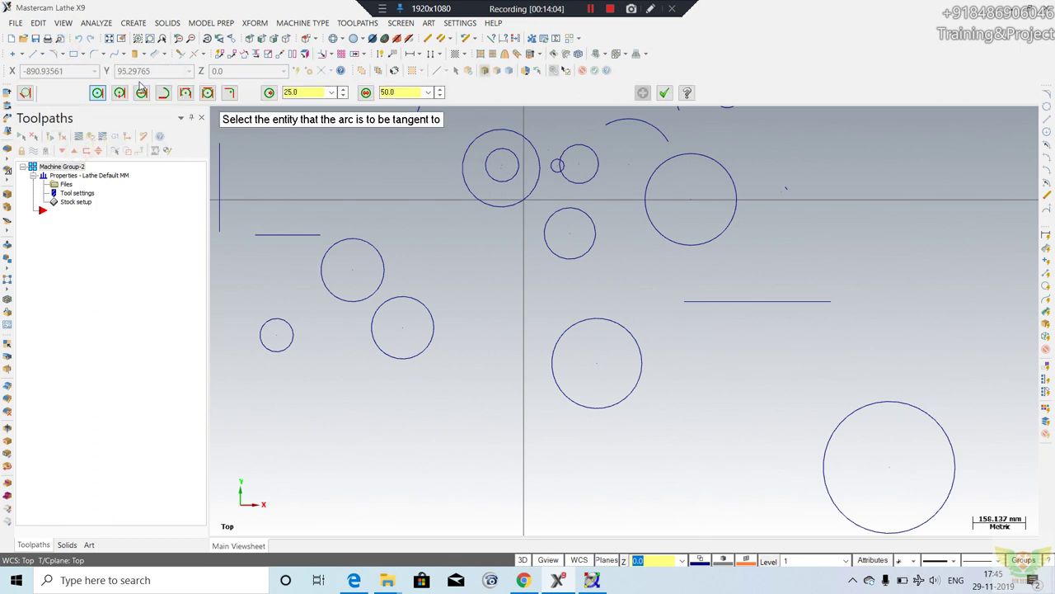
{"action": "scroll", "coordinate": [790, 285], "scroll_direction": "up", "scroll_amount": 1}
{"action": "left_click", "coordinate": [809, 302]}
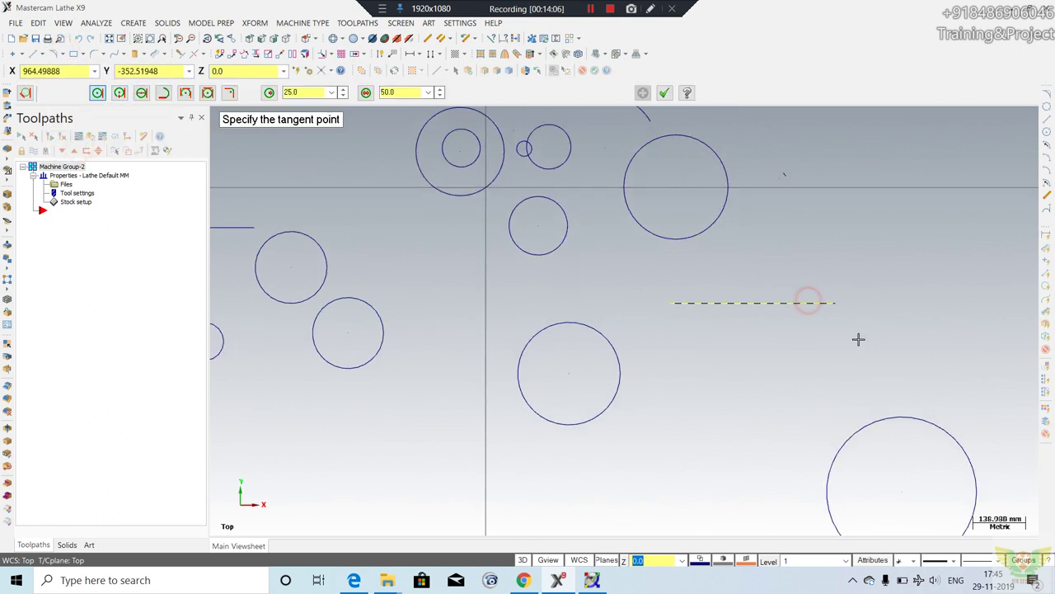
{"action": "left_click", "coordinate": [835, 303]}
{"action": "scroll", "coordinate": [839, 309], "scroll_direction": "up", "scroll_amount": 1}
{"action": "scroll", "coordinate": [839, 309], "scroll_direction": "up", "scroll_amount": 1}
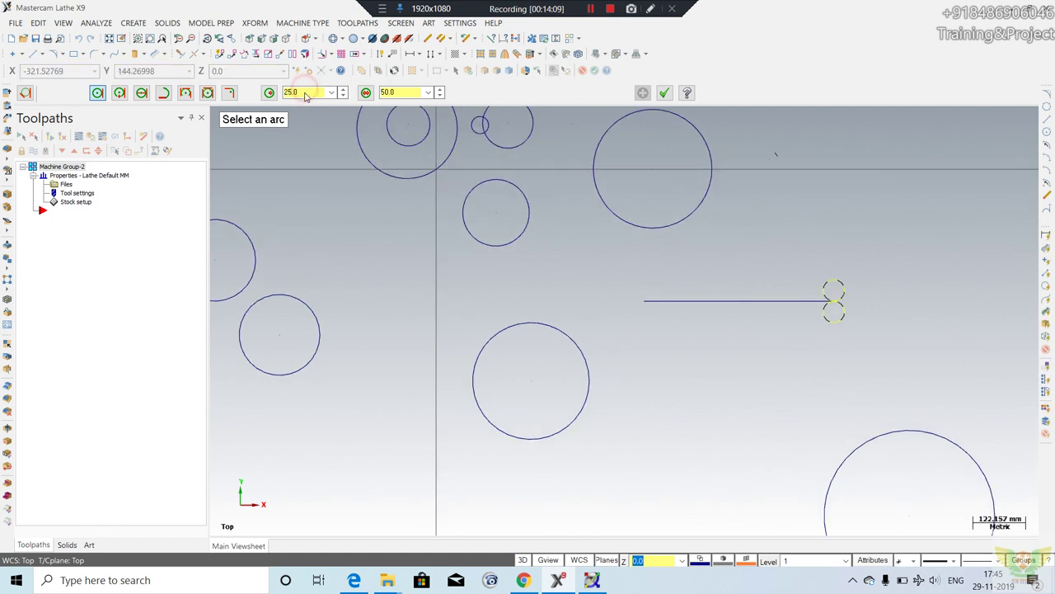
{"action": "left_click", "coordinate": [841, 313]}
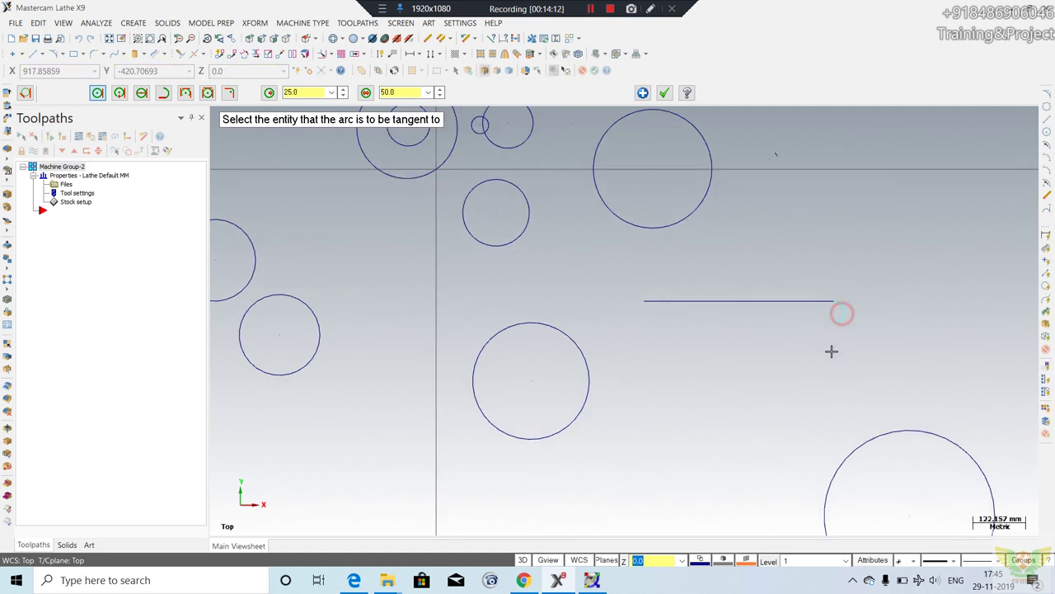
Set the tangent arc radius to 50 and accept it.
{"action": "double_click", "coordinate": [300, 93]}
{"action": "type", "text": "5"}
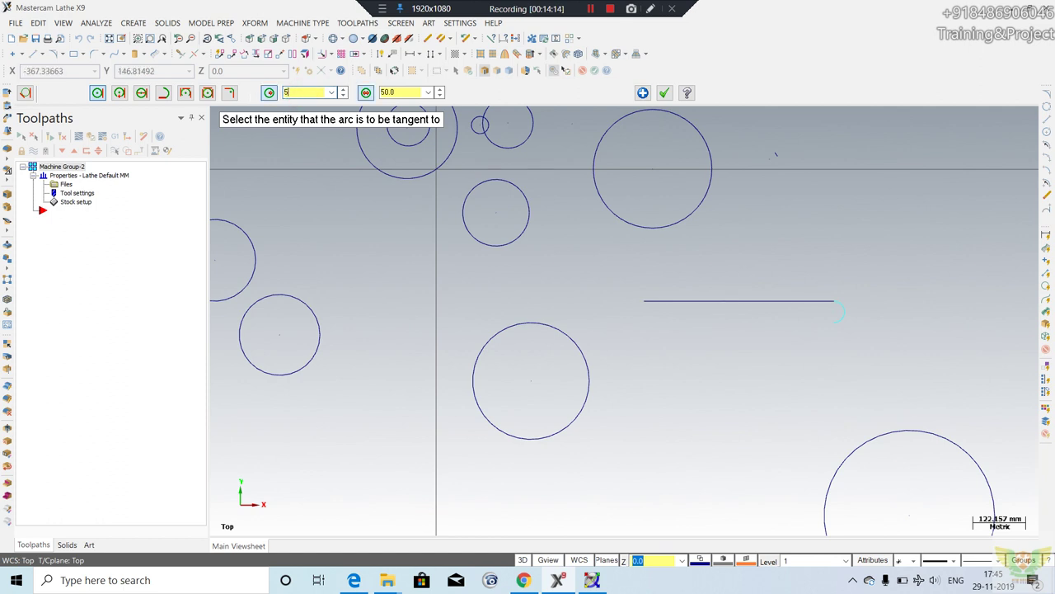
{"action": "type", "text": "0.0"}
{"action": "key", "text": "Return"}
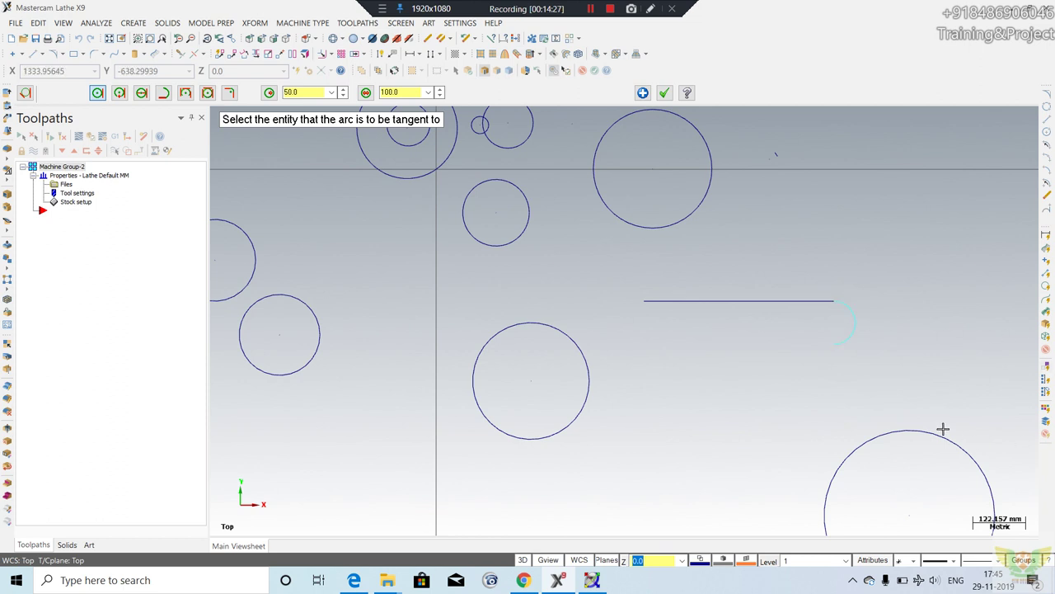
{"action": "scroll", "coordinate": [874, 329], "scroll_direction": "up", "scroll_amount": 2}
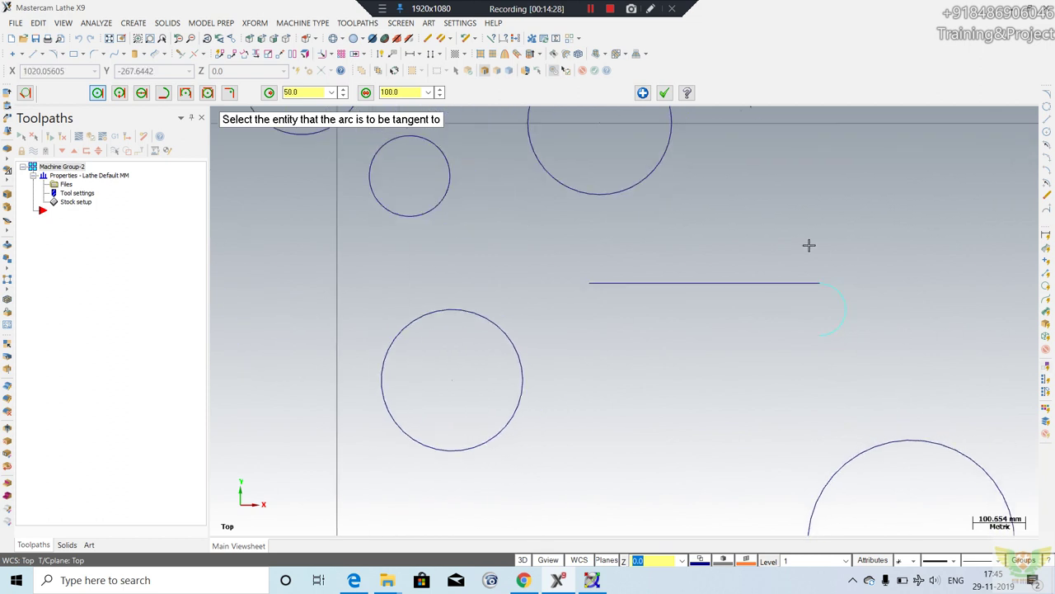
{"action": "left_click", "coordinate": [664, 93]}
{"action": "left_click", "coordinate": [64, 56]}
{"action": "left_click", "coordinate": [89, 151]}
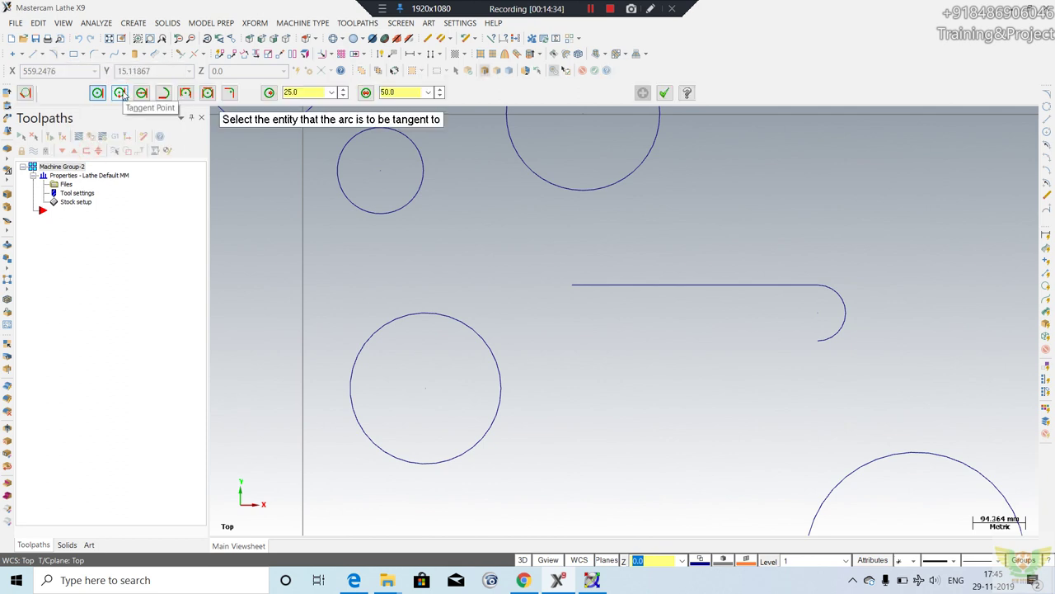
Try a point-tangent arc off the left vertical line, clearing the radius warning and applying radius 200.
{"action": "left_click", "coordinate": [119, 93]}
{"action": "scroll", "coordinate": [617, 290], "scroll_direction": "down", "scroll_amount": 1}
{"action": "scroll", "coordinate": [671, 314], "scroll_direction": "down", "scroll_amount": 1}
{"action": "scroll", "coordinate": [447, 283], "scroll_direction": "down", "scroll_amount": 1}
{"action": "left_click", "coordinate": [340, 228]}
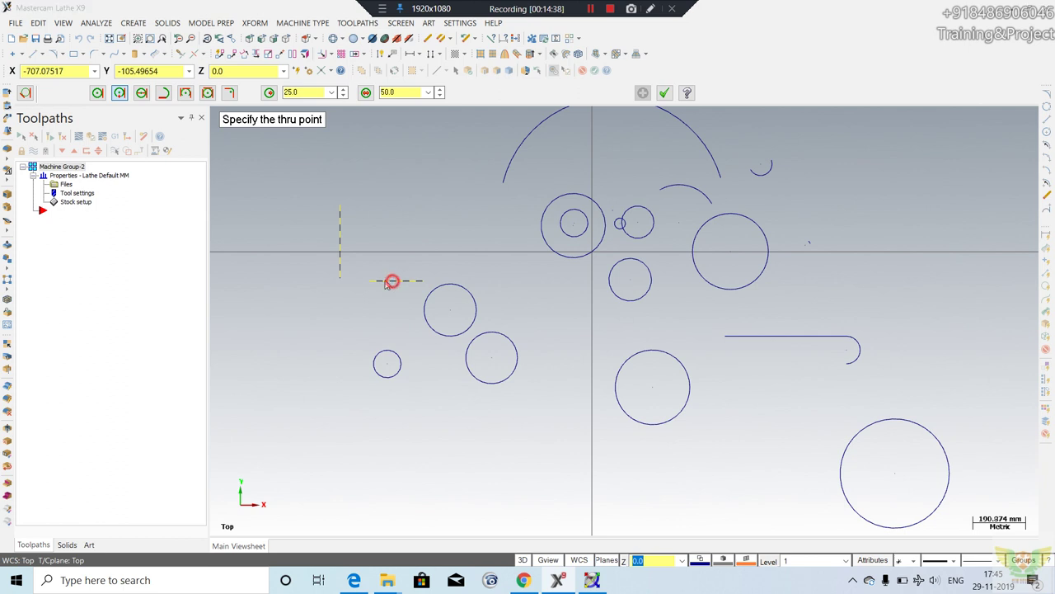
{"action": "left_click", "coordinate": [393, 282]}
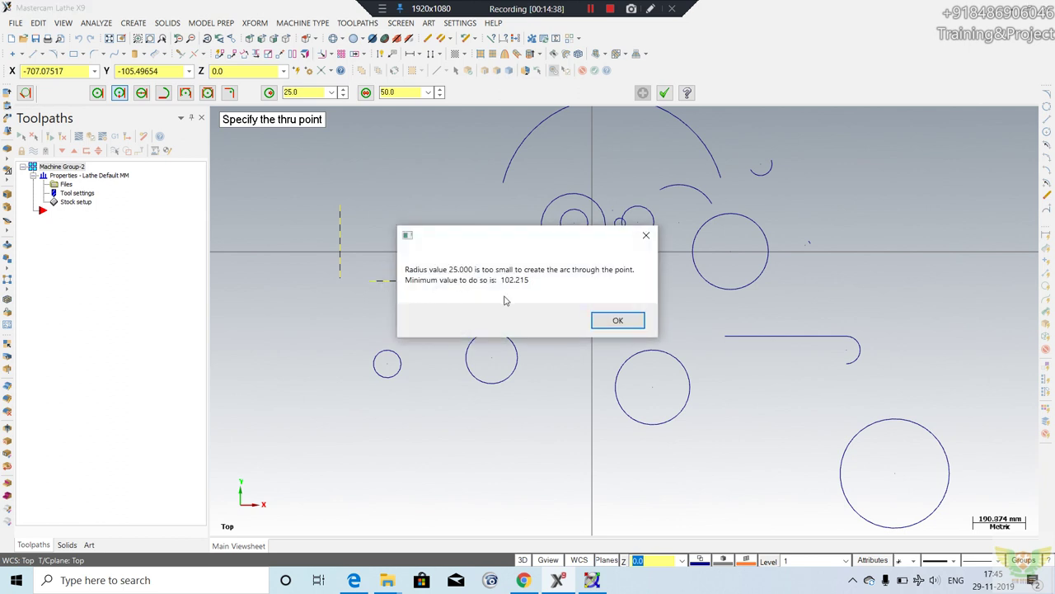
{"action": "left_click", "coordinate": [618, 323]}
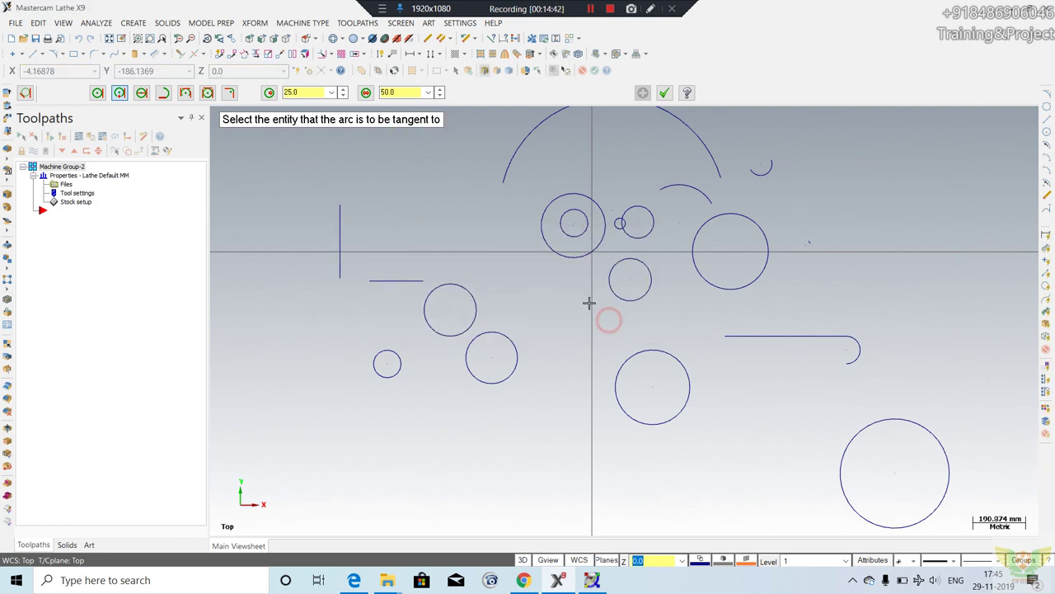
{"action": "double_click", "coordinate": [310, 90]}
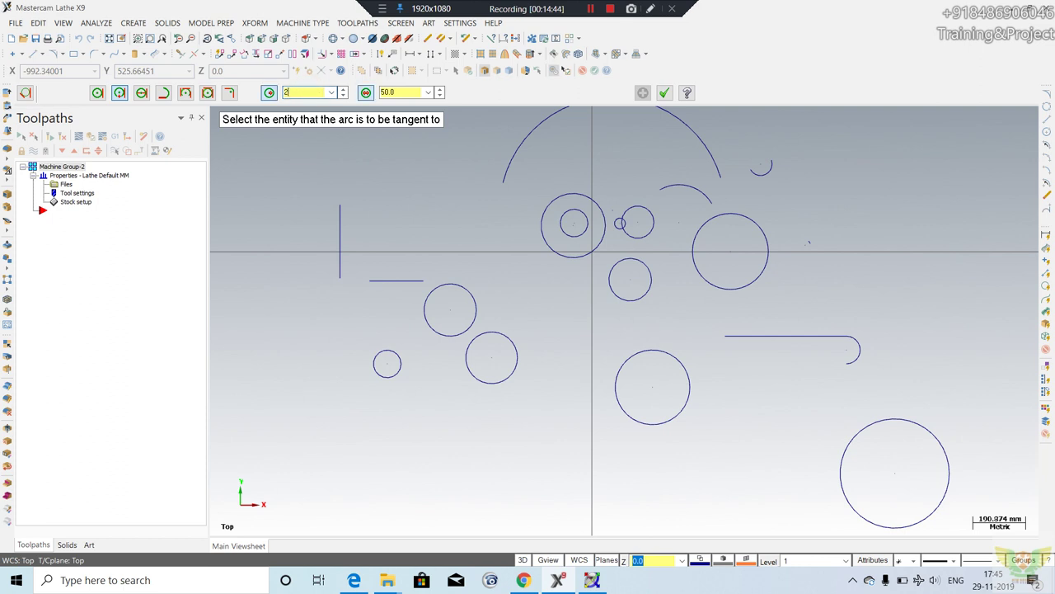
{"action": "type", "text": "00"}
{"action": "key", "text": "Return"}
Re-pick the vertical line and through-point, keeping the corner arc into the short horizontal line.
{"action": "left_click", "coordinate": [339, 259]}
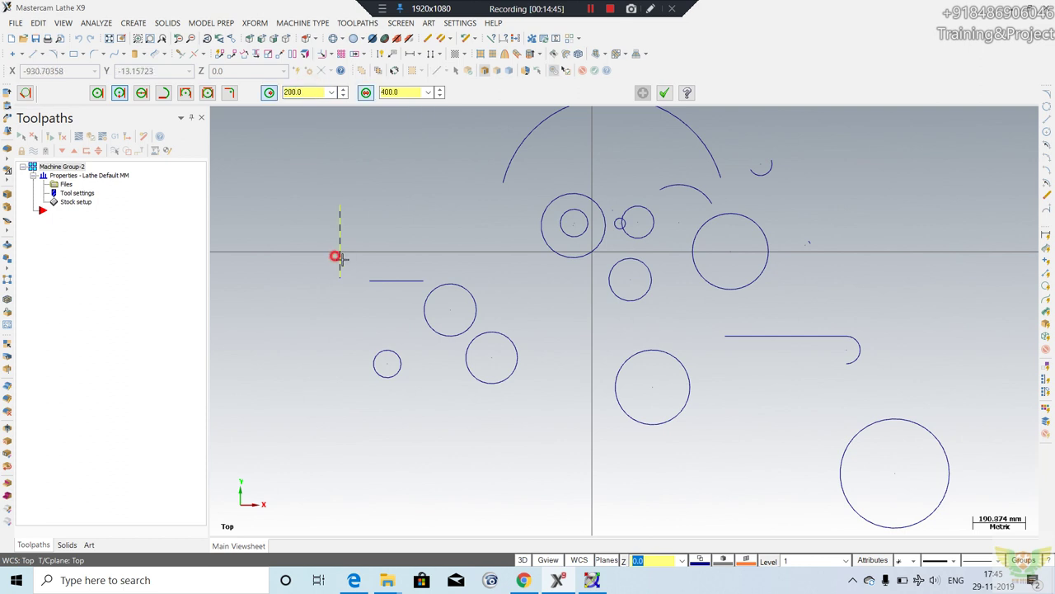
{"action": "left_click", "coordinate": [384, 281]}
{"action": "scroll", "coordinate": [375, 235], "scroll_direction": "up", "scroll_amount": 1}
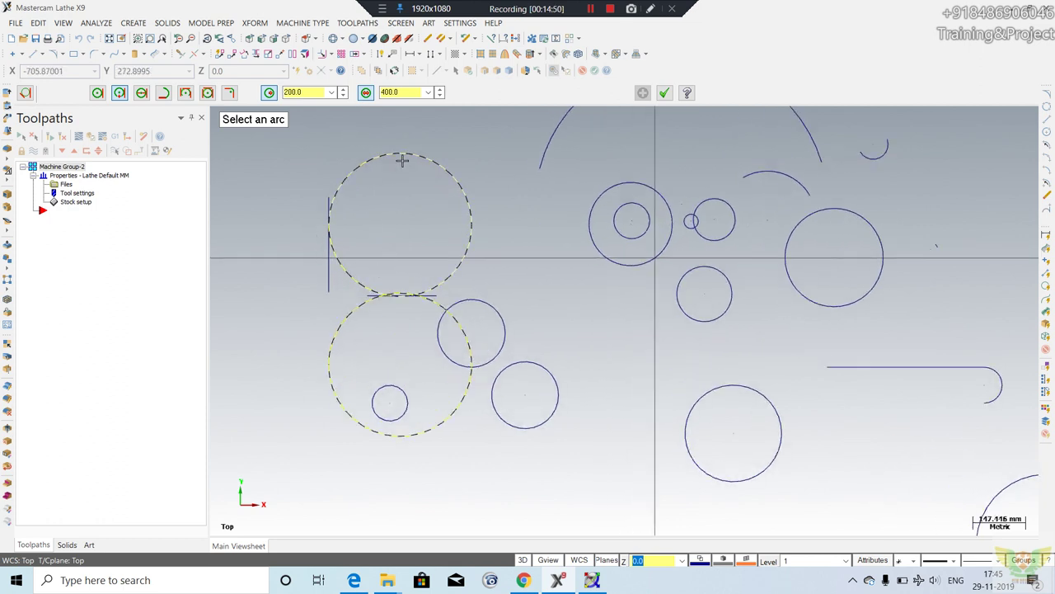
{"action": "left_click", "coordinate": [352, 275]}
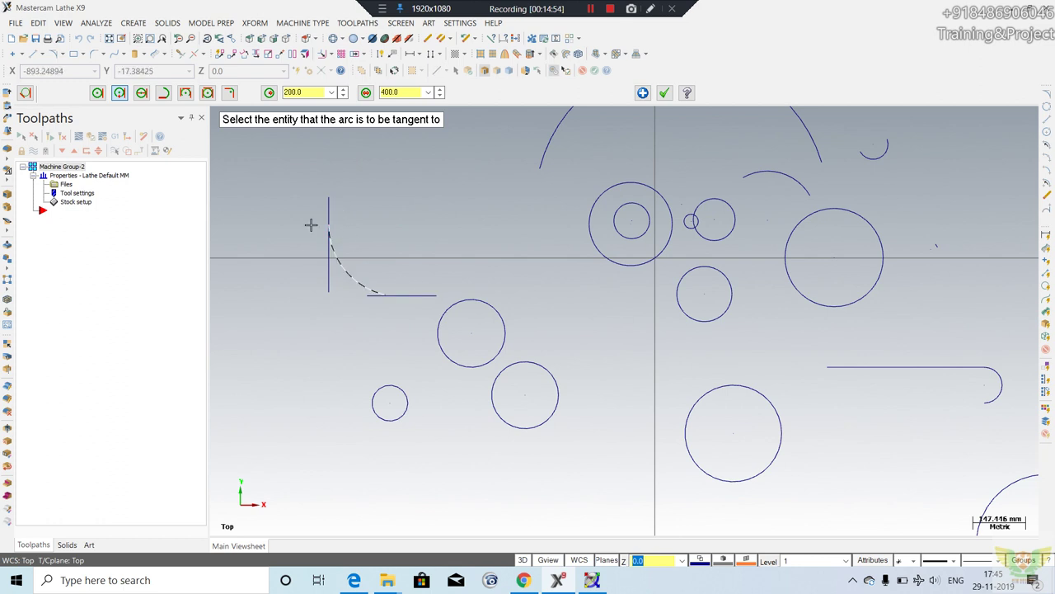
{"action": "left_click", "coordinate": [665, 92]}
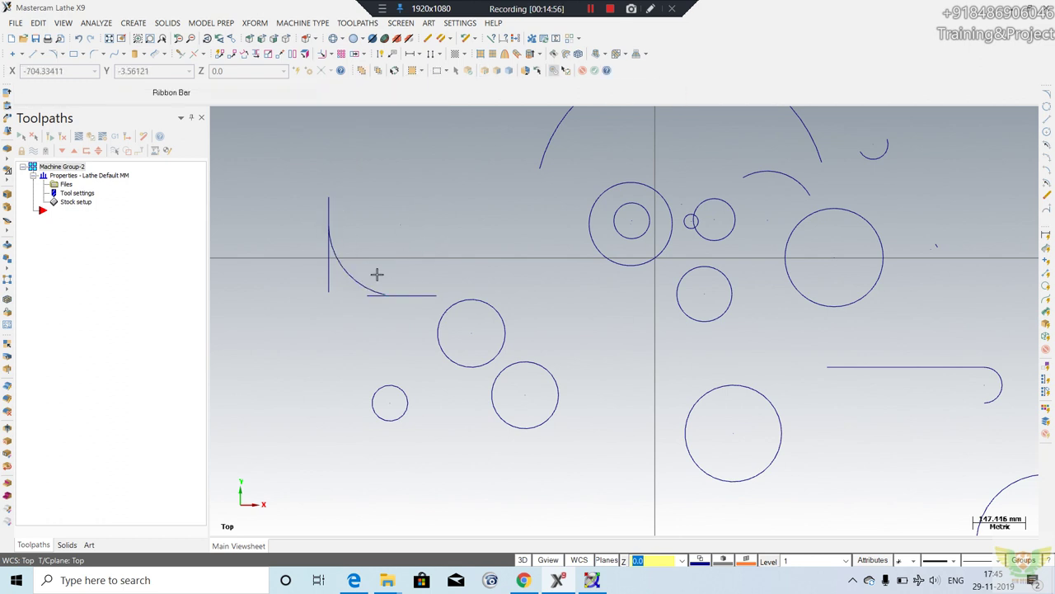
{"action": "scroll", "coordinate": [354, 278], "scroll_direction": "down", "scroll_amount": 1}
{"action": "scroll", "coordinate": [355, 277], "scroll_direction": "up", "scroll_amount": 1}
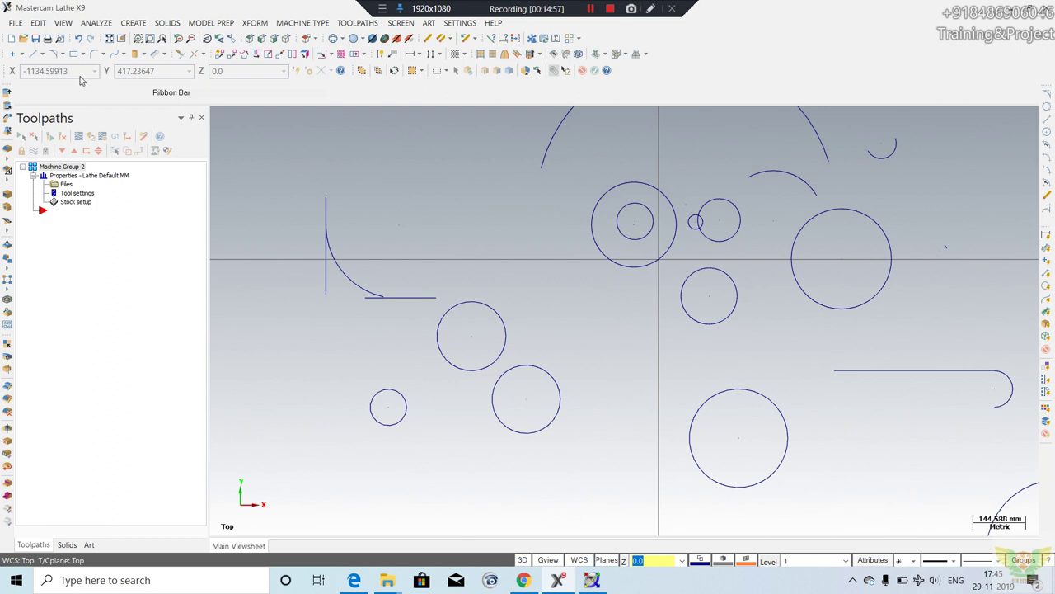
{"action": "left_click", "coordinate": [64, 55]}
{"action": "left_click", "coordinate": [82, 146]}
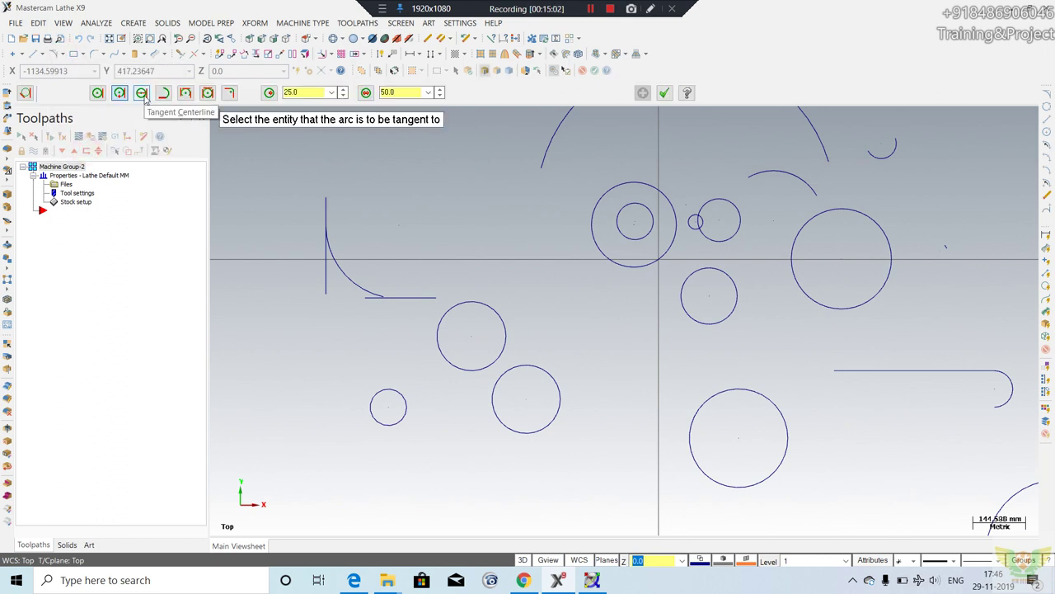
{"action": "left_click", "coordinate": [141, 93]}
{"action": "scroll", "coordinate": [350, 259], "scroll_direction": "down", "scroll_amount": 1}
{"action": "scroll", "coordinate": [350, 259], "scroll_direction": "down", "scroll_amount": 1}
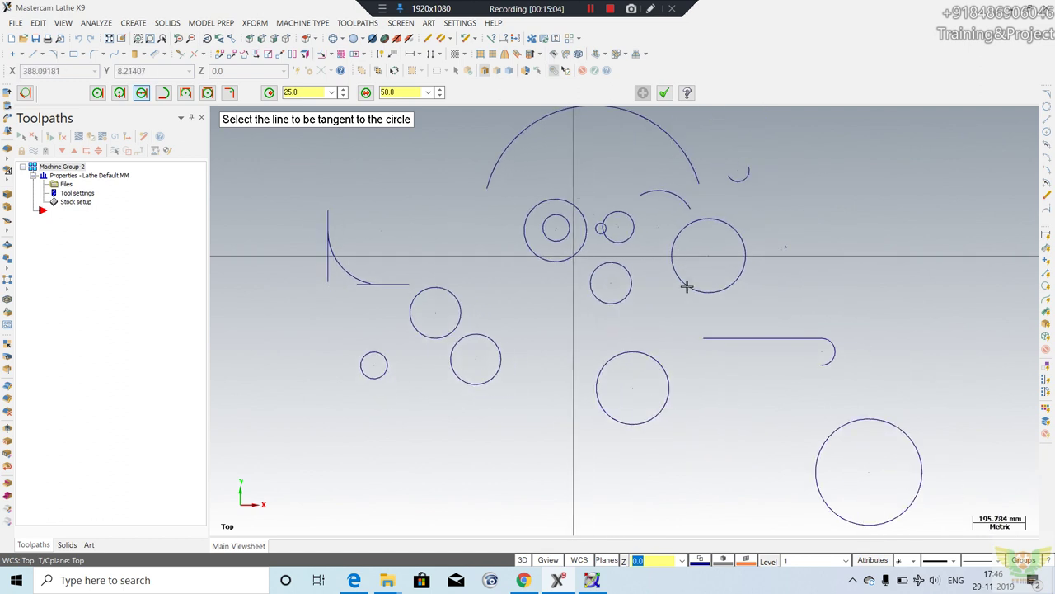
{"action": "left_click", "coordinate": [733, 337]}
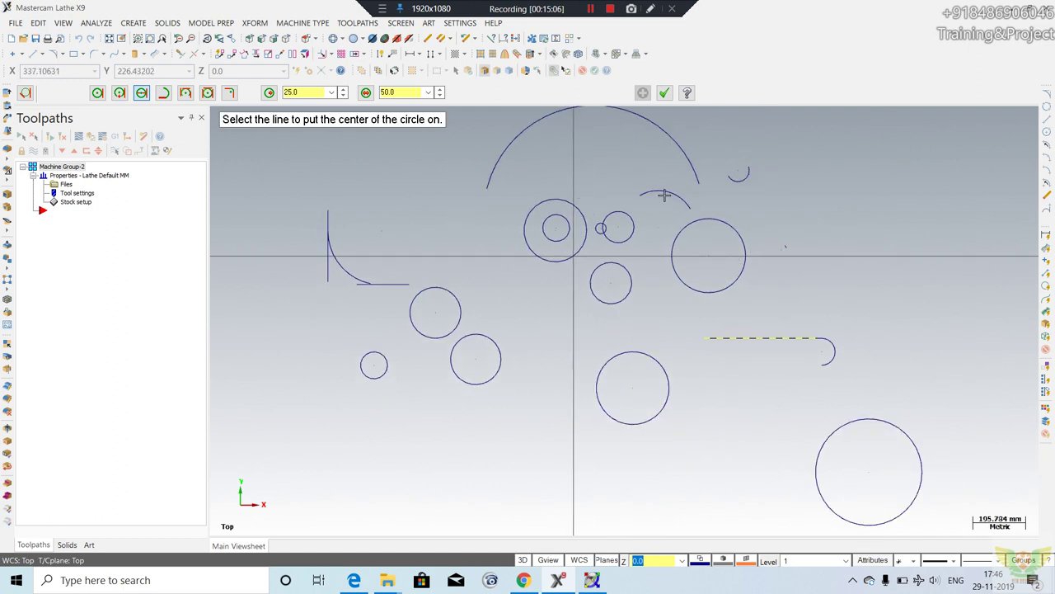
{"action": "left_click", "coordinate": [381, 286]}
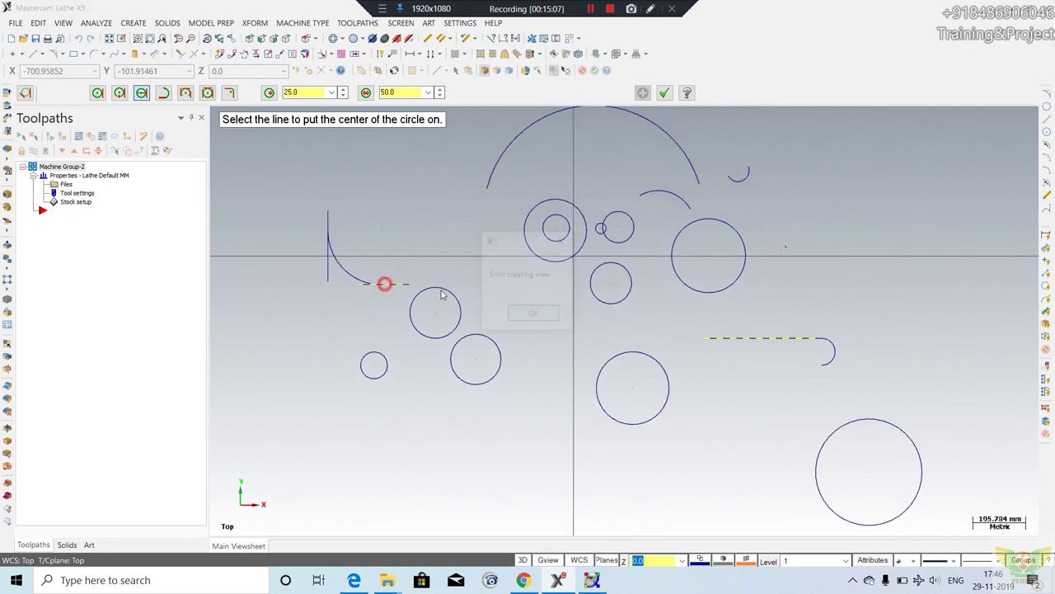
{"action": "left_click", "coordinate": [539, 313]}
{"action": "scroll", "coordinate": [804, 287], "scroll_direction": "up", "scroll_amount": 1}
{"action": "left_click", "coordinate": [748, 344]}
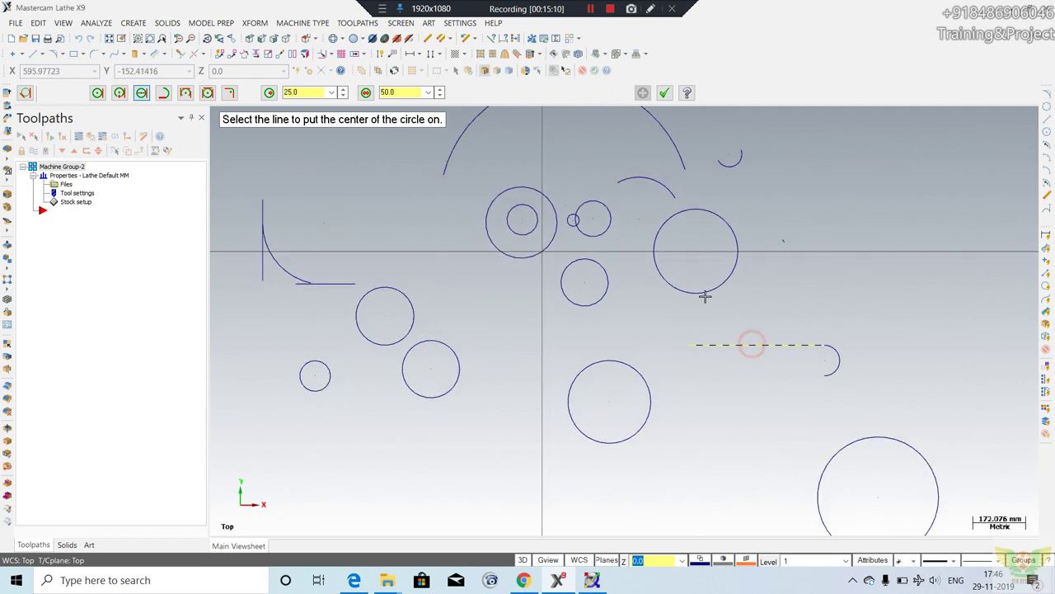
{"action": "left_click", "coordinate": [705, 295]}
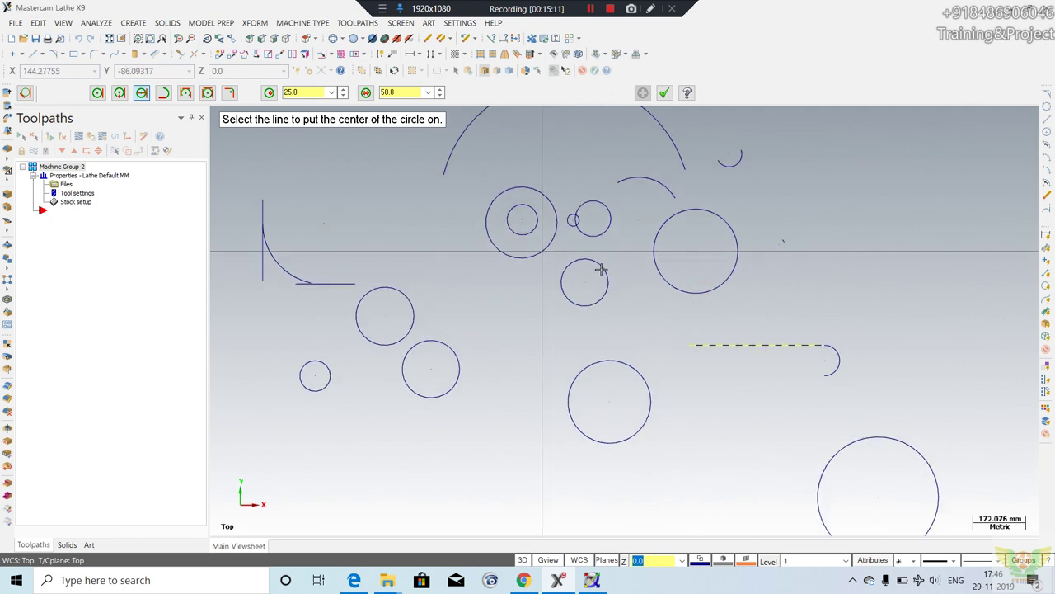
{"action": "scroll", "coordinate": [705, 302], "scroll_direction": "down", "scroll_amount": 1}
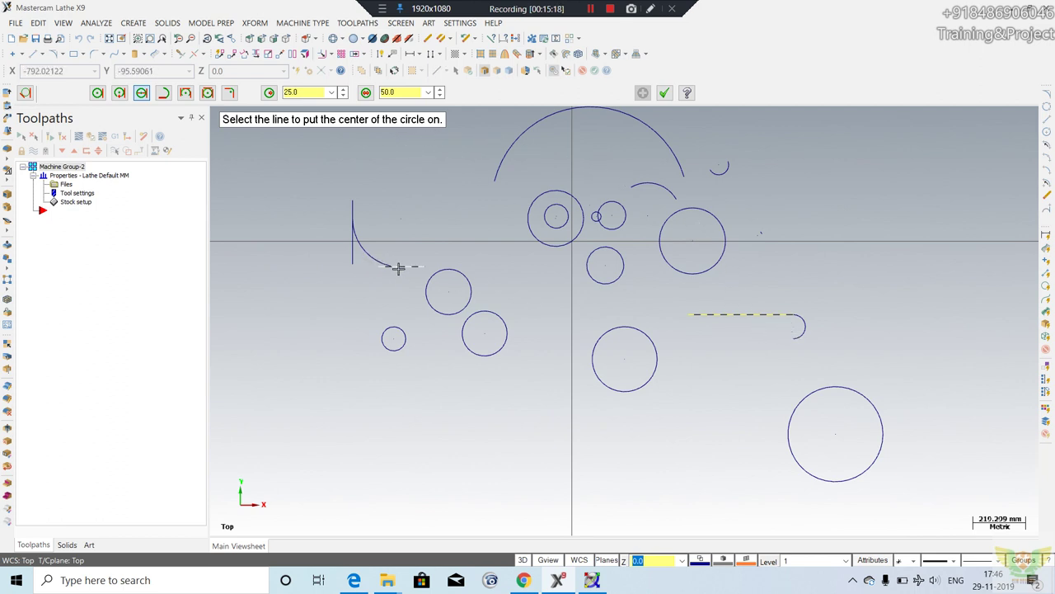
{"action": "key", "text": "Escape"}
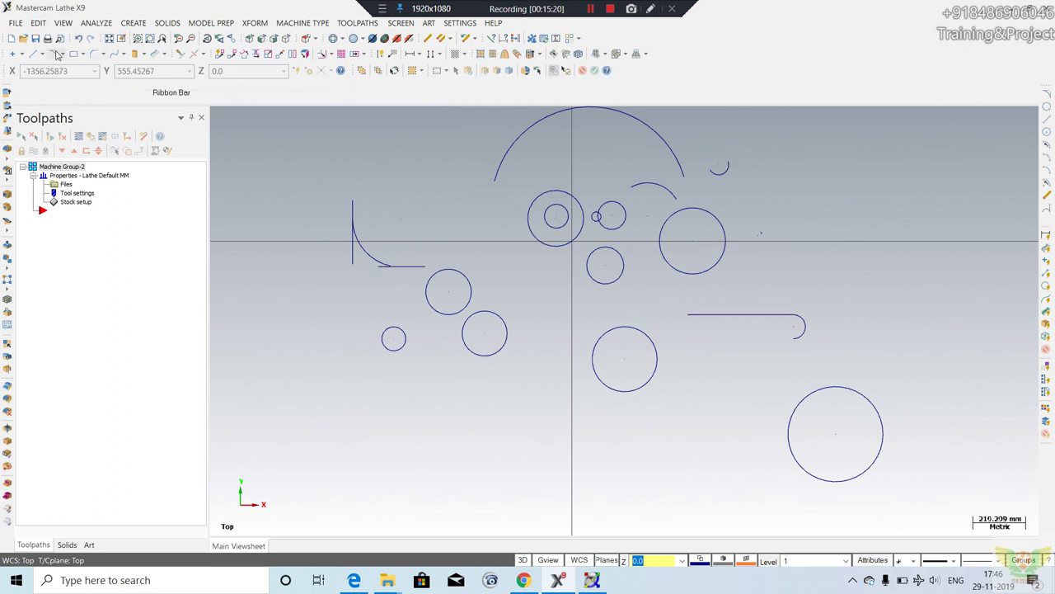
{"action": "left_click", "coordinate": [36, 54]}
Draw two horizontal lines with Create Line Endpoints, the second lower and further right.
{"action": "left_click", "coordinate": [415, 410]}
{"action": "left_click", "coordinate": [545, 410]}
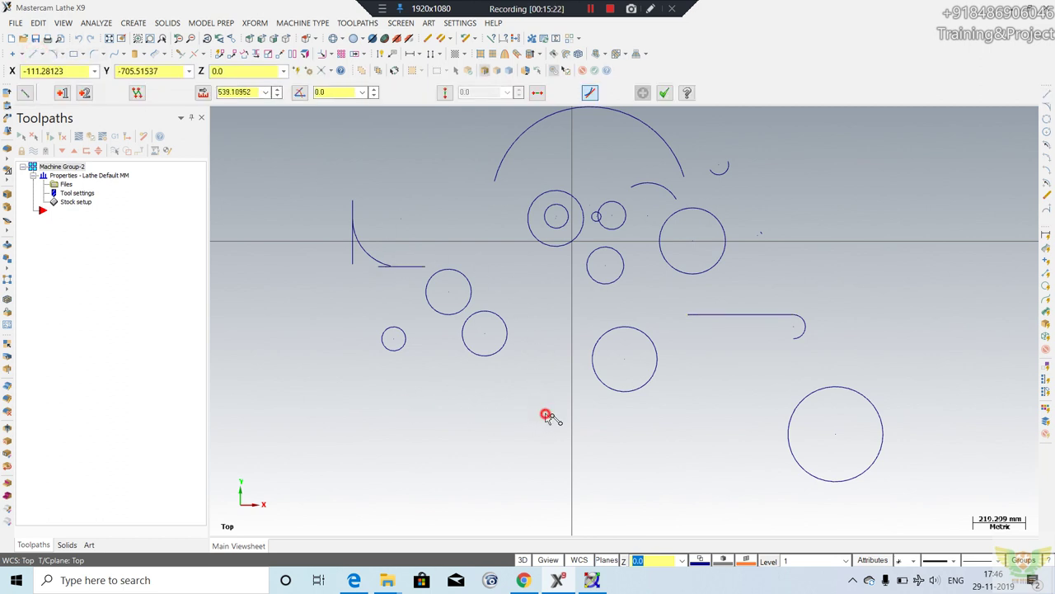
{"action": "scroll", "coordinate": [450, 448], "scroll_direction": "up", "scroll_amount": 1}
{"action": "scroll", "coordinate": [450, 448], "scroll_direction": "up", "scroll_amount": 2}
{"action": "scroll", "coordinate": [451, 448], "scroll_direction": "up", "scroll_amount": 1}
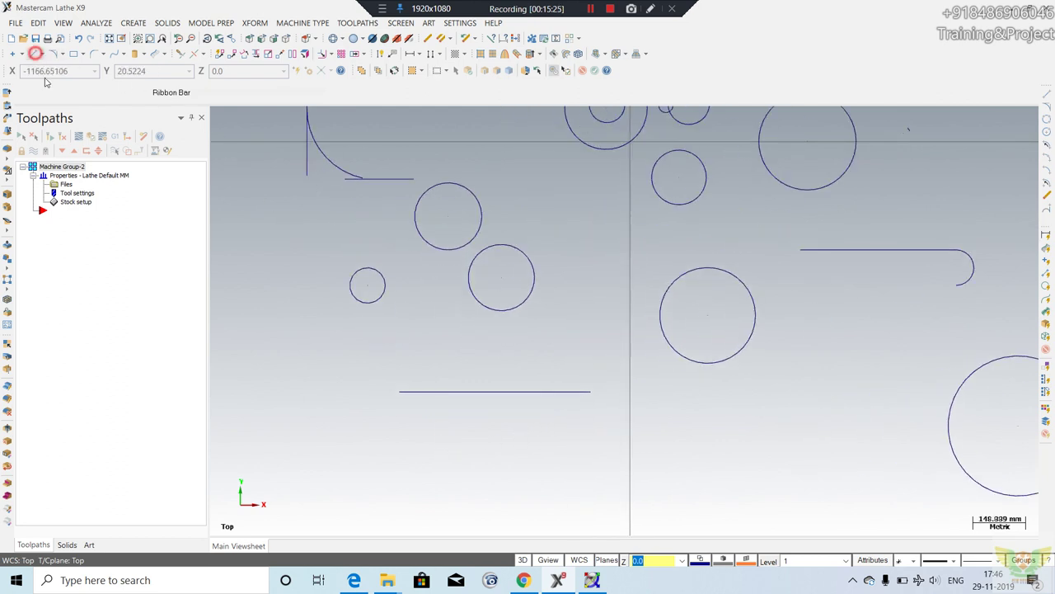
{"action": "left_click", "coordinate": [35, 55]}
{"action": "left_click", "coordinate": [489, 461]}
{"action": "left_click", "coordinate": [676, 461]}
{"action": "key", "text": "Escape"}
Choose the Tangent Centerline option of Arc Tangent.
{"action": "left_click", "coordinate": [63, 53]}
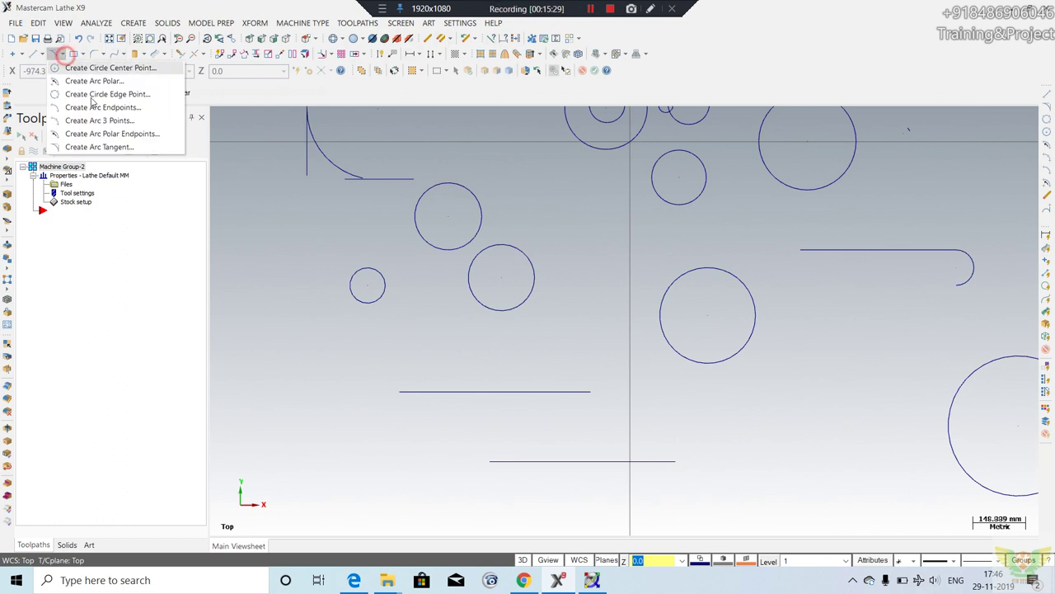
{"action": "left_click", "coordinate": [103, 142]}
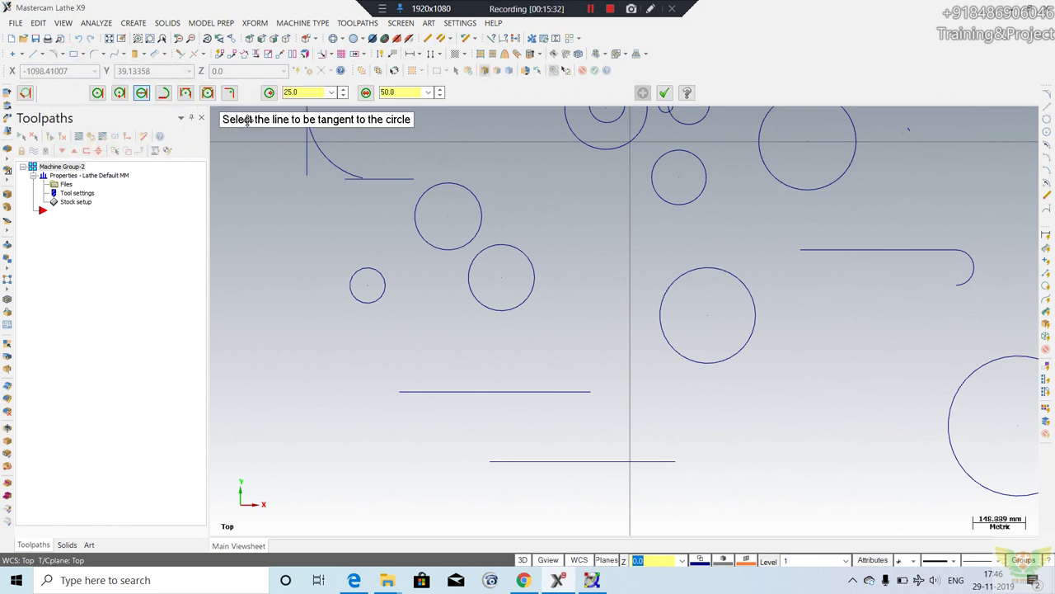
{"action": "left_click", "coordinate": [141, 93]}
{"action": "left_click", "coordinate": [591, 10]}
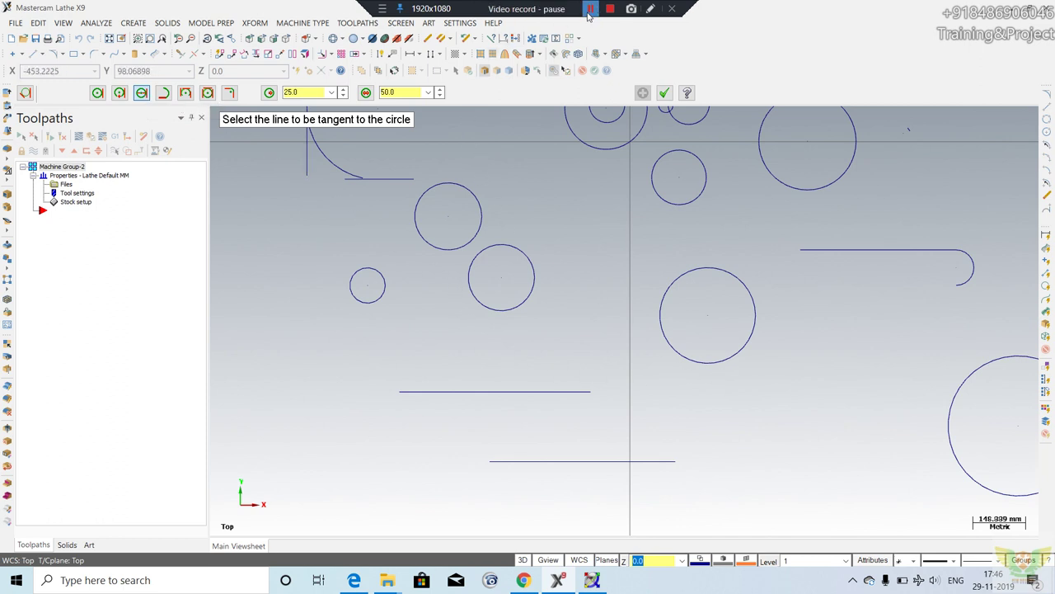
{"action": "scroll", "coordinate": [551, 445], "scroll_direction": "up", "scroll_amount": 1}
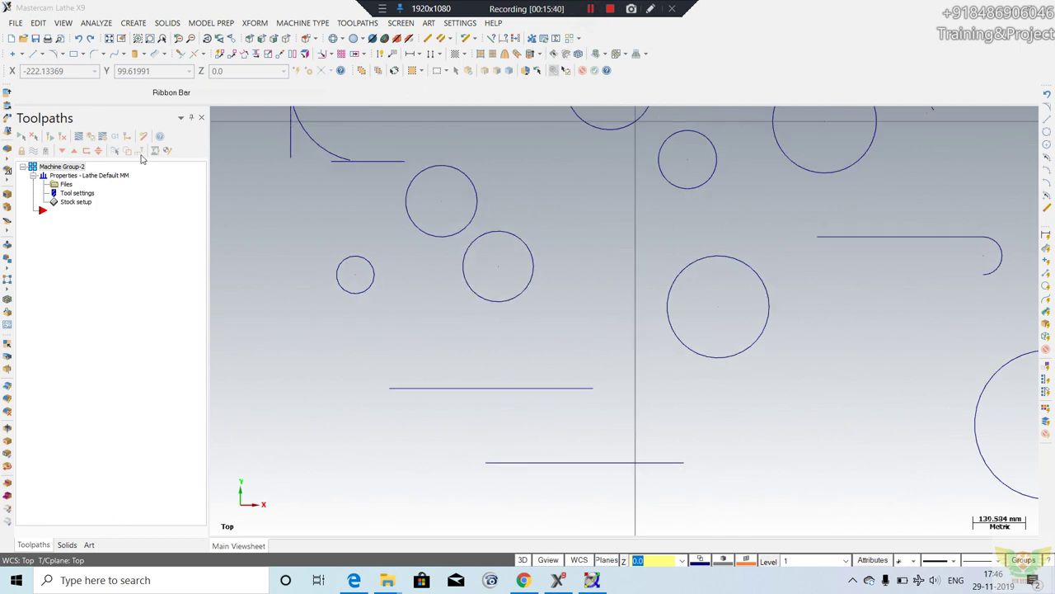
Draw a vertical line crossing the horizontal lines.
{"action": "left_click", "coordinate": [33, 53]}
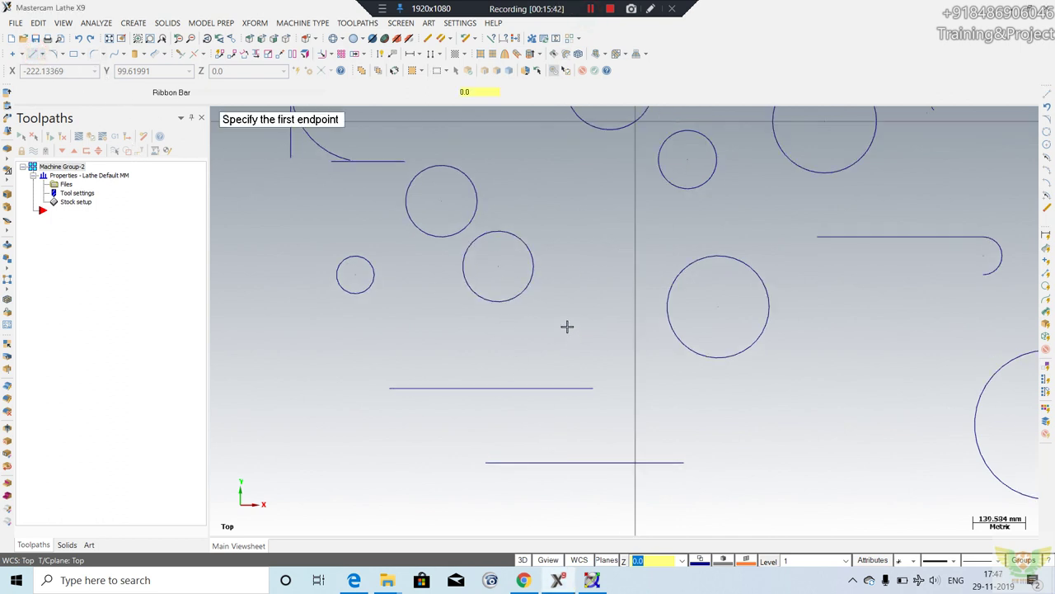
{"action": "left_click", "coordinate": [566, 325]}
{"action": "left_click", "coordinate": [566, 440]}
{"action": "key", "text": "Escape"}
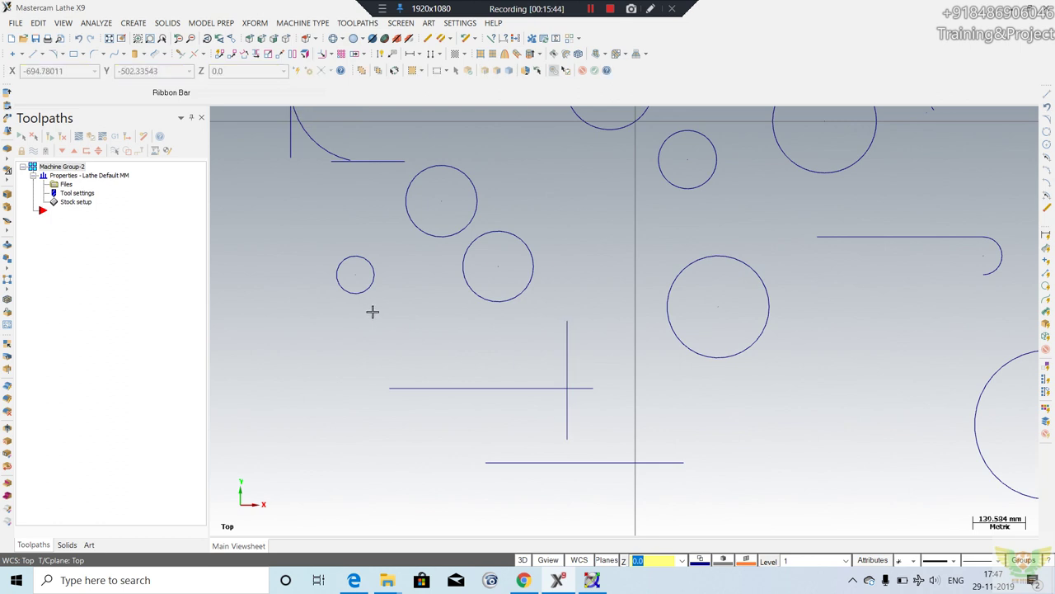
Preview a small circle tangent to the horizontal line and centred on the vertical line.
{"action": "left_click", "coordinate": [56, 54]}
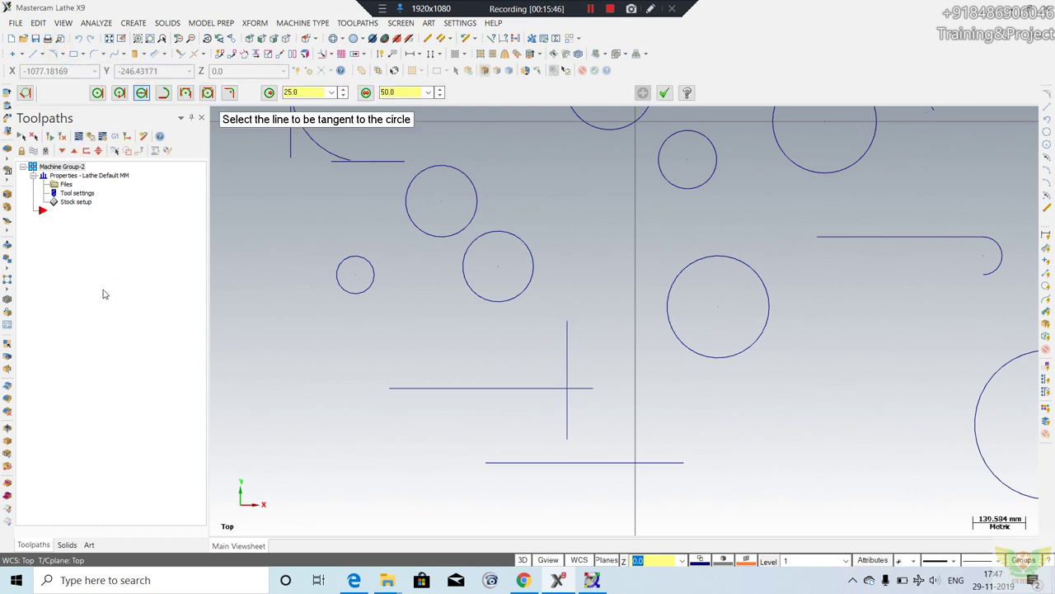
{"action": "scroll", "coordinate": [508, 386], "scroll_direction": "up", "scroll_amount": 1}
{"action": "left_click", "coordinate": [511, 387]}
{"action": "left_click", "coordinate": [572, 344]}
{"action": "scroll", "coordinate": [609, 393], "scroll_direction": "up", "scroll_amount": 1}
{"action": "scroll", "coordinate": [593, 386], "scroll_direction": "up", "scroll_amount": 1}
{"action": "left_click", "coordinate": [579, 382]}
{"action": "scroll", "coordinate": [584, 404], "scroll_direction": "up", "scroll_amount": 1}
{"action": "scroll", "coordinate": [575, 395], "scroll_direction": "up", "scroll_amount": 3}
{"action": "scroll", "coordinate": [577, 386], "scroll_direction": "down", "scroll_amount": 2}
{"action": "scroll", "coordinate": [569, 381], "scroll_direction": "up", "scroll_amount": 3}
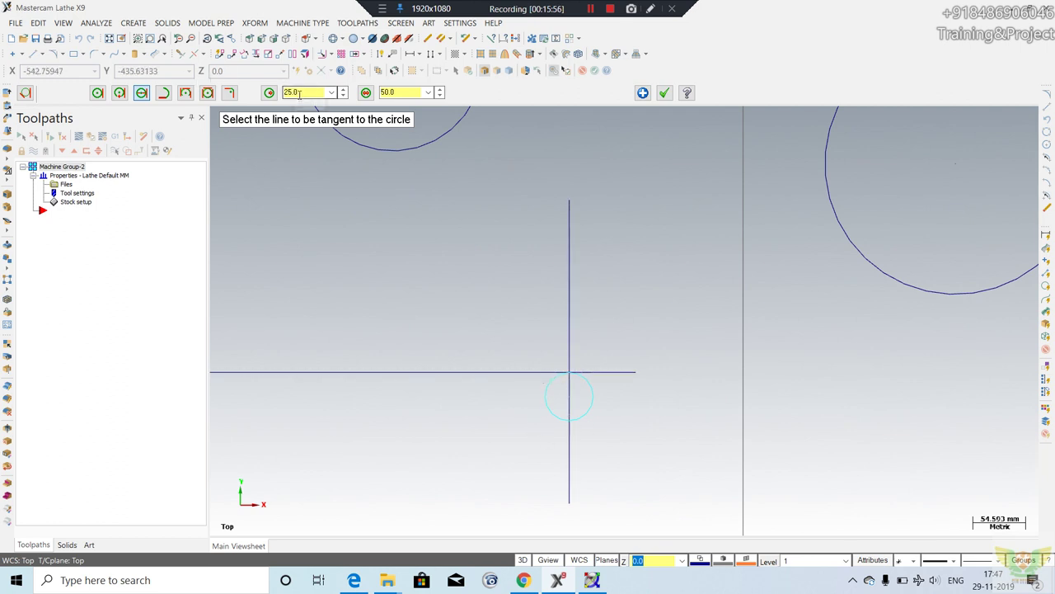
{"action": "left_click", "coordinate": [160, 96]}
Draw a dynamic tangent arc from the horizontal line sweeping up and right past the vertical.
{"action": "scroll", "coordinate": [487, 359], "scroll_direction": "down", "scroll_amount": 1}
{"action": "left_click", "coordinate": [488, 369]}
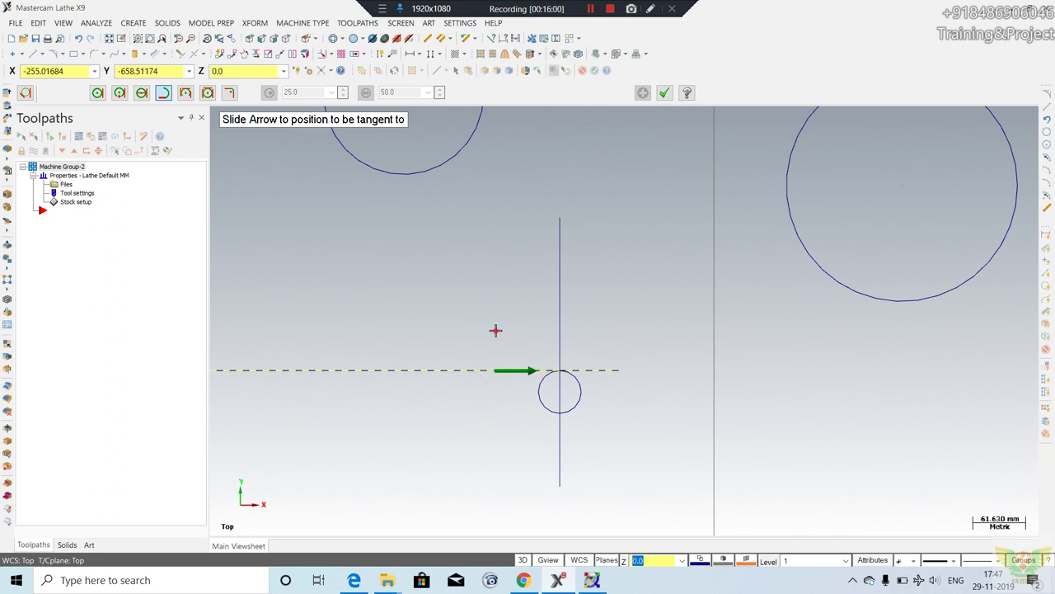
{"action": "left_click", "coordinate": [498, 332]}
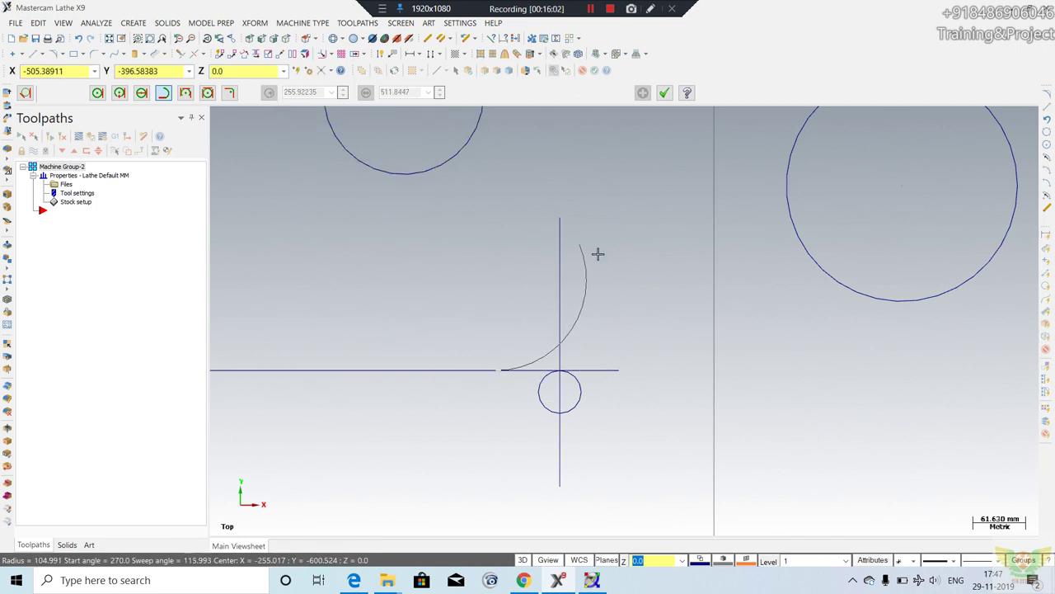
{"action": "left_click", "coordinate": [652, 237]}
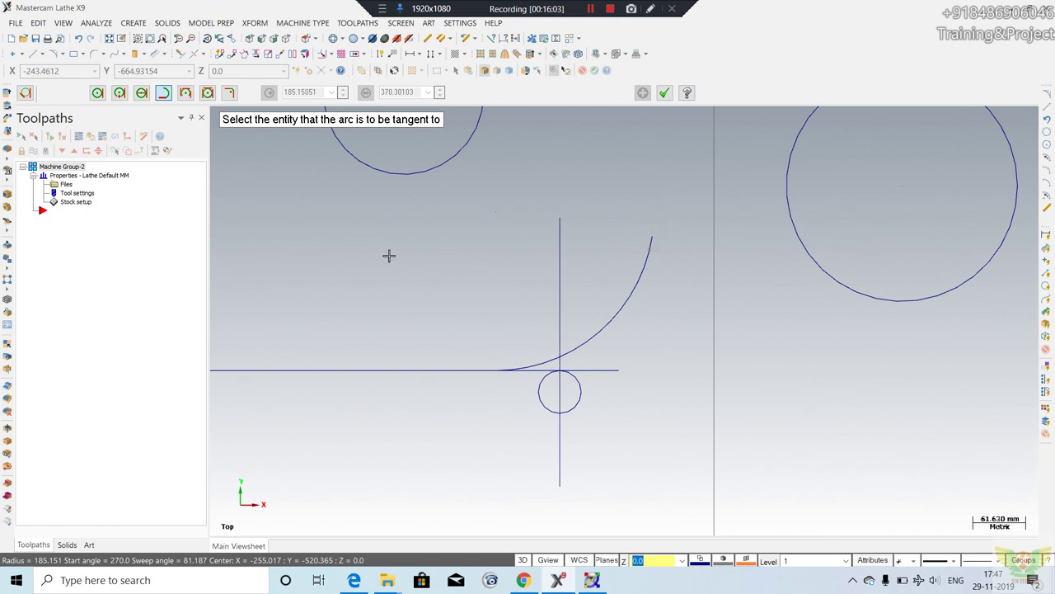
{"action": "left_click", "coordinate": [664, 92]}
{"action": "scroll", "coordinate": [592, 345], "scroll_direction": "down", "scroll_amount": 2}
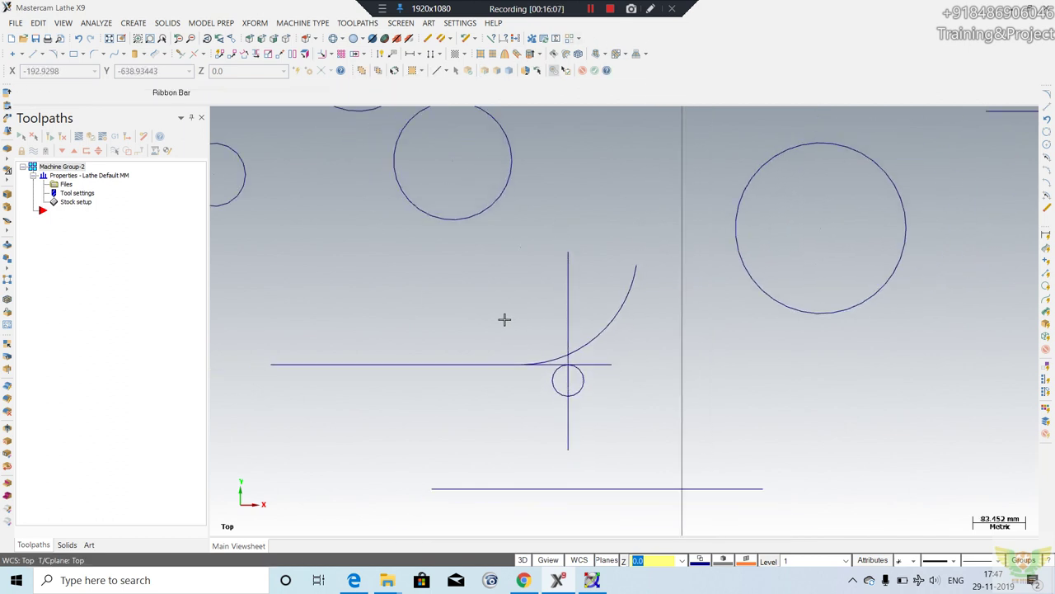
{"action": "left_click", "coordinate": [52, 53]}
{"action": "left_click", "coordinate": [88, 142]}
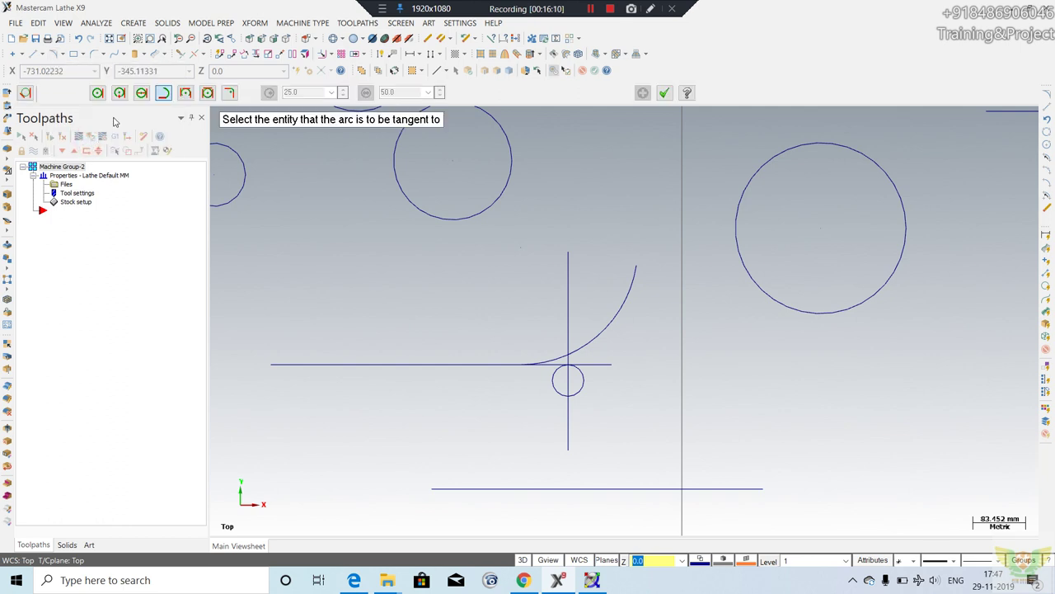
Create an arc tangent to three circles at the left.
{"action": "left_click", "coordinate": [186, 96]}
{"action": "scroll", "coordinate": [387, 293], "scroll_direction": "down", "scroll_amount": 1}
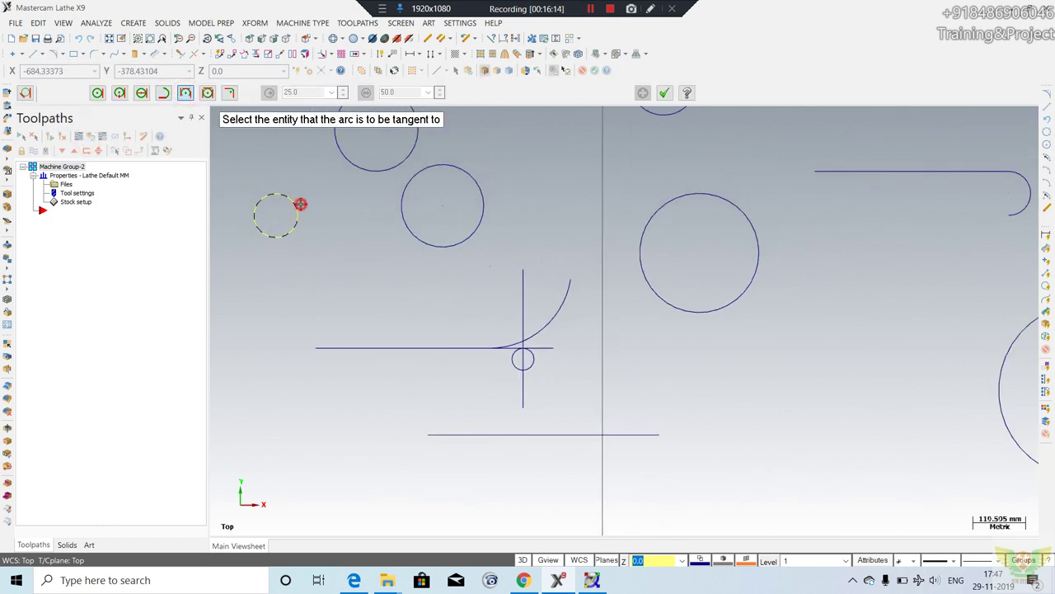
{"action": "left_click", "coordinate": [367, 167]}
{"action": "left_click", "coordinate": [399, 206]}
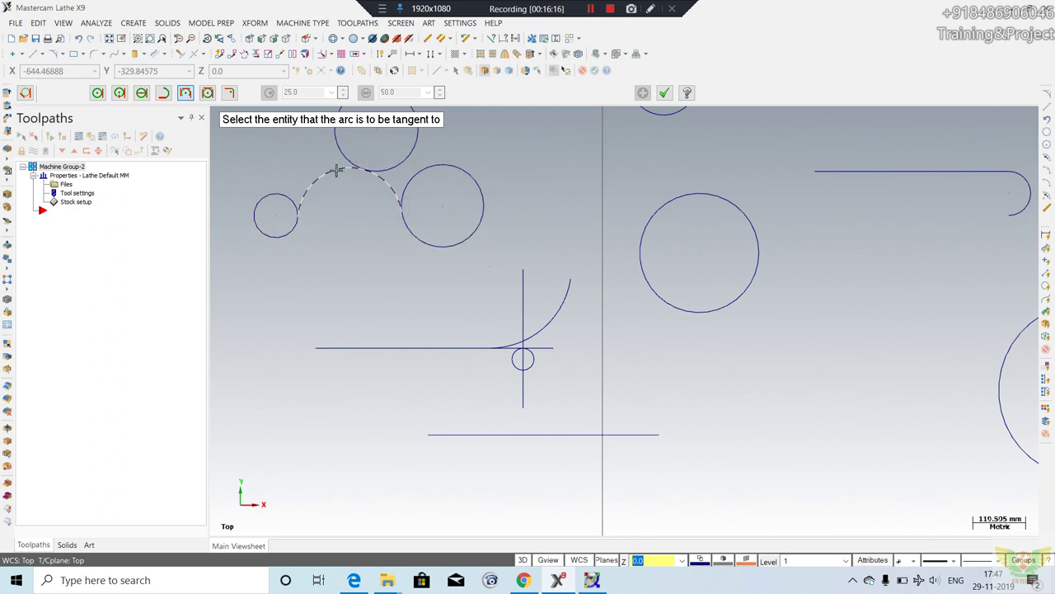
Create a full circle tangent to three circles near the origin.
{"action": "left_click", "coordinate": [208, 96]}
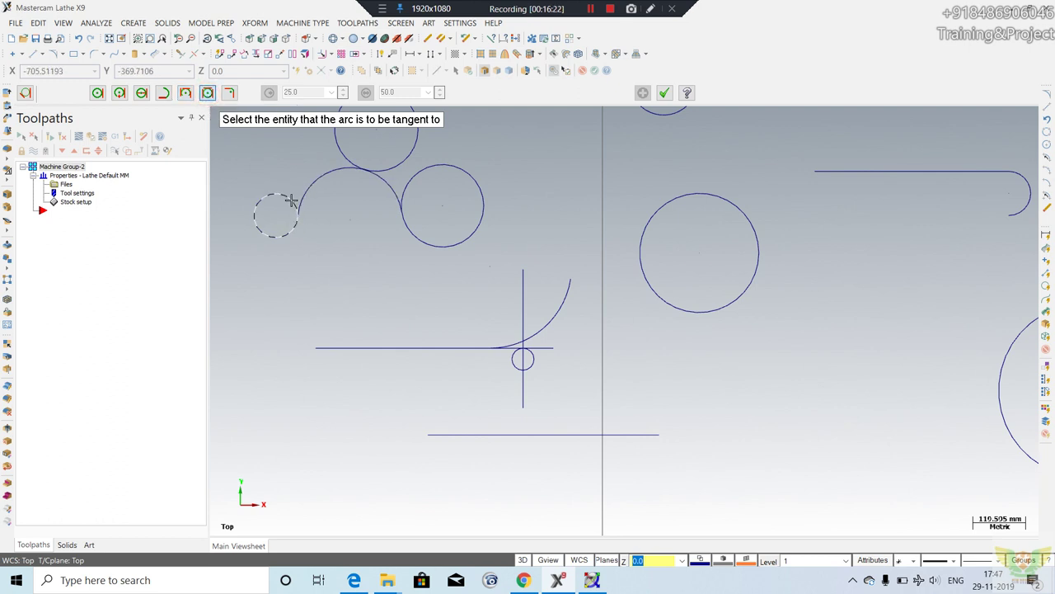
{"action": "scroll", "coordinate": [495, 330], "scroll_direction": "down", "scroll_amount": 3}
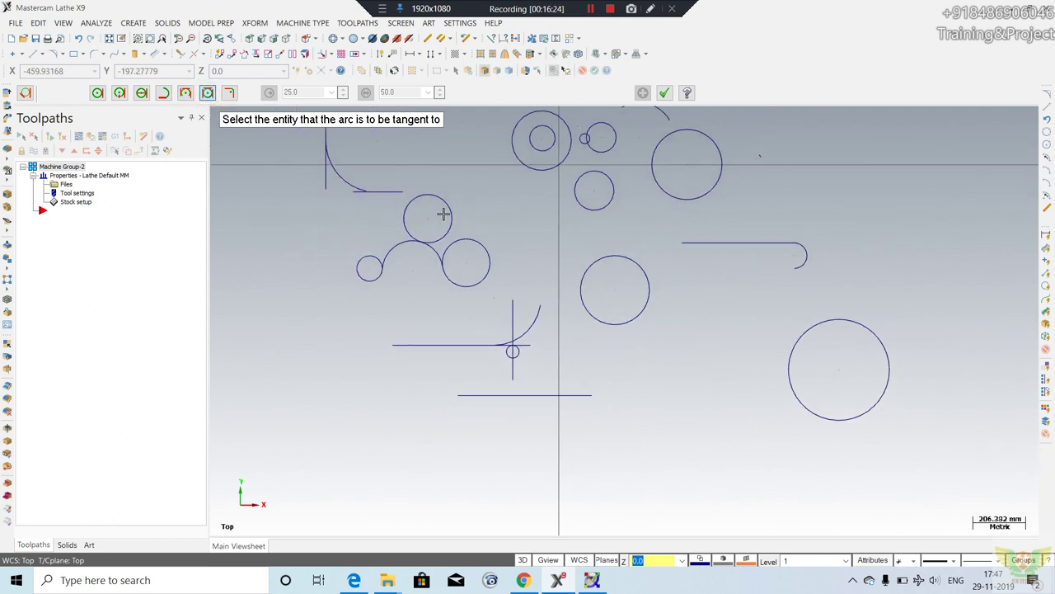
{"action": "scroll", "coordinate": [651, 128], "scroll_direction": "up", "scroll_amount": 1}
{"action": "scroll", "coordinate": [646, 133], "scroll_direction": "up", "scroll_amount": 2}
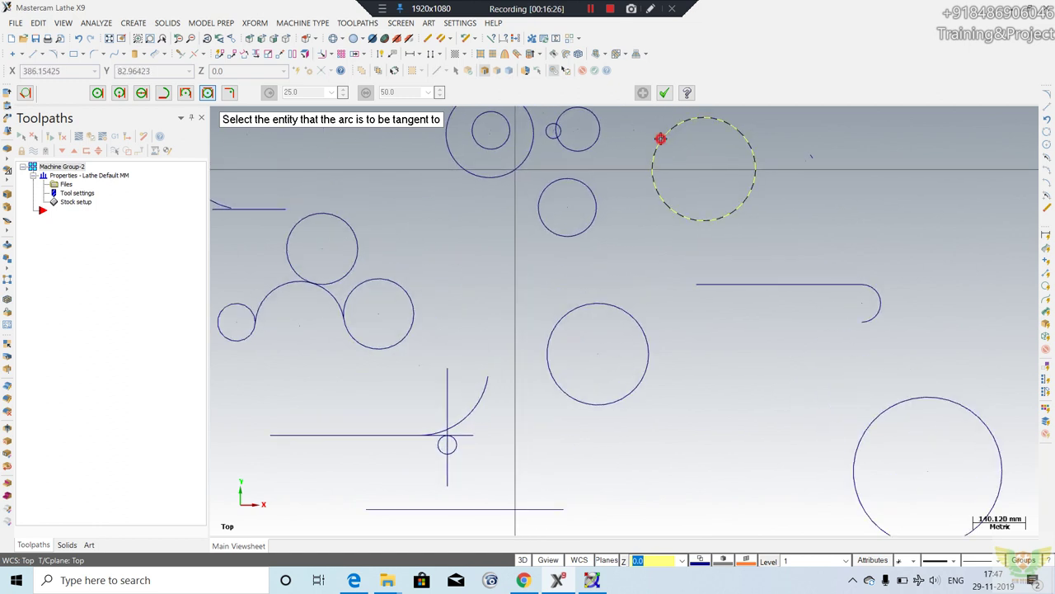
{"action": "left_click", "coordinate": [595, 141]}
{"action": "left_click", "coordinate": [598, 207]}
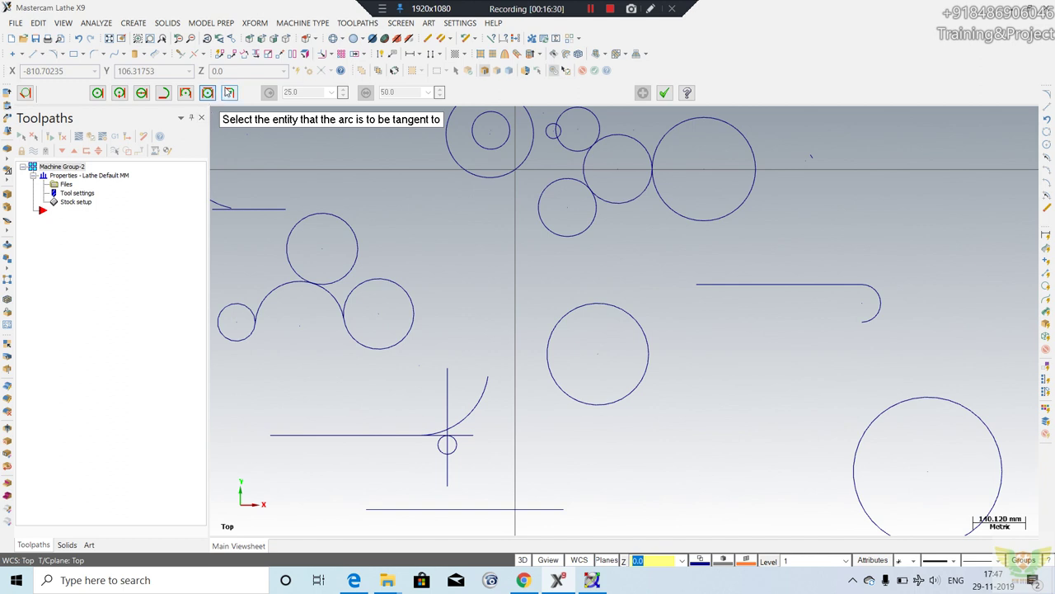
Switch to another tangent-arc mode and pick the line the arc should touch.
{"action": "left_click", "coordinate": [229, 92]}
{"action": "scroll", "coordinate": [603, 345], "scroll_direction": "down", "scroll_amount": 2}
{"action": "scroll", "coordinate": [346, 205], "scroll_direction": "up", "scroll_amount": 1}
{"action": "left_click", "coordinate": [407, 282]}
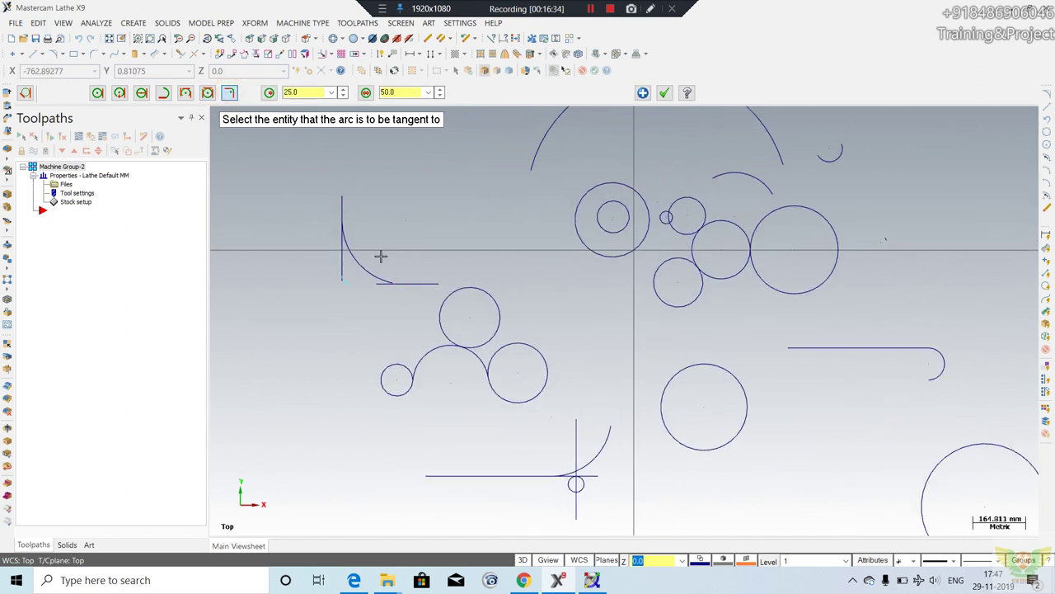
Give the tangent arc at the foot of the left vertical line radius 50 and confirm it.
{"action": "double_click", "coordinate": [313, 92]}
{"action": "type", "text": "50"}
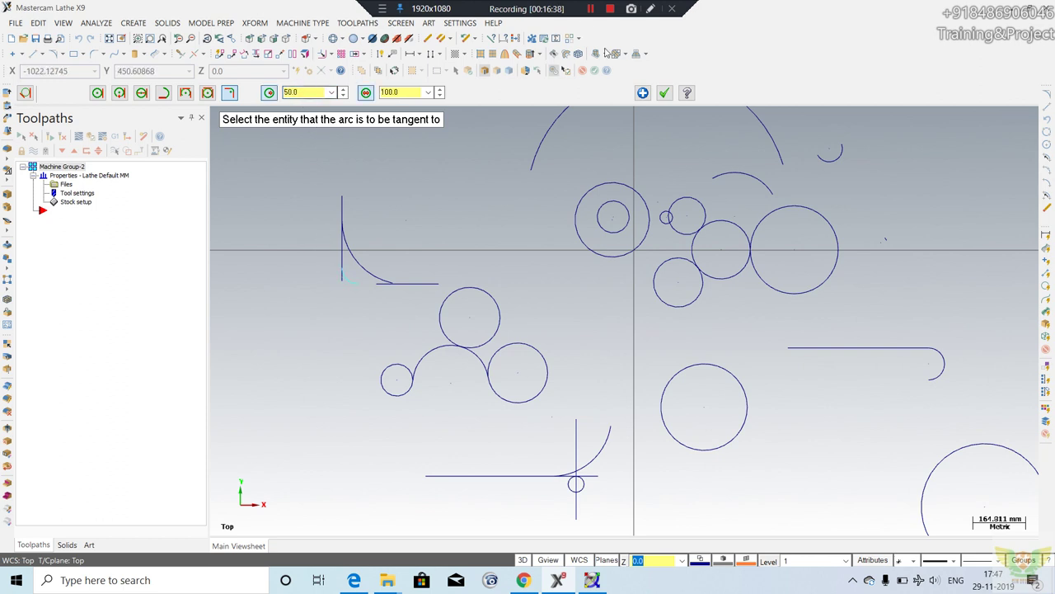
{"action": "scroll", "coordinate": [361, 280], "scroll_direction": "up", "scroll_amount": 1}
{"action": "scroll", "coordinate": [507, 228], "scroll_direction": "down", "scroll_amount": 1}
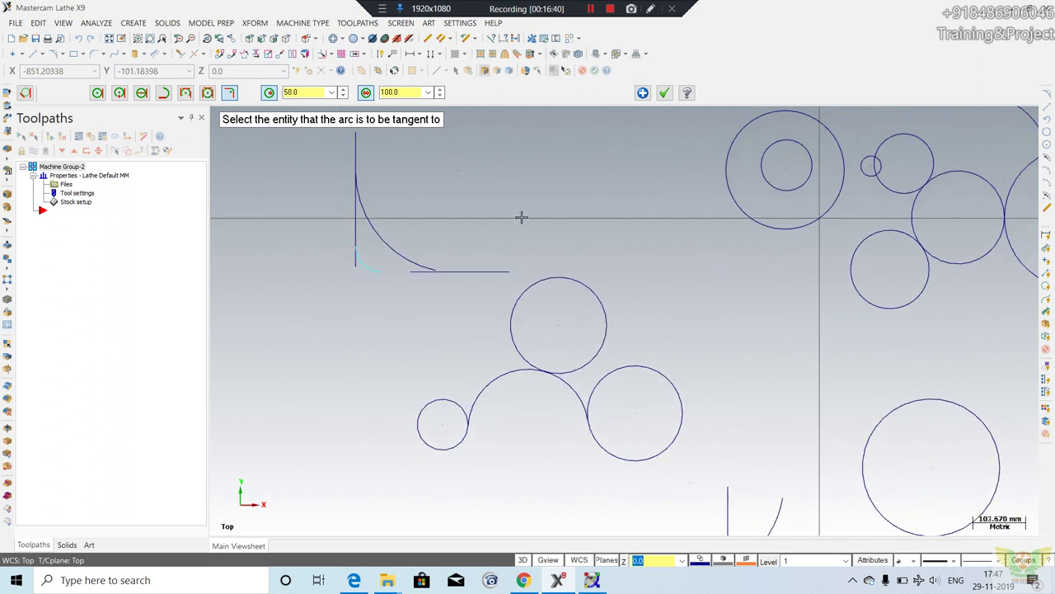
{"action": "scroll", "coordinate": [595, 180], "scroll_direction": "up", "scroll_amount": 2}
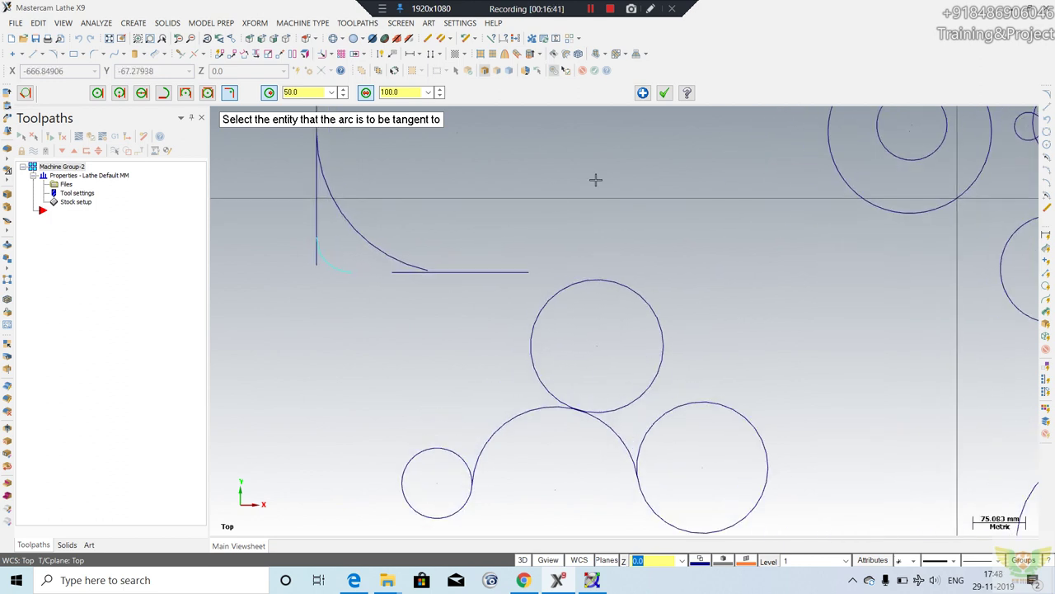
{"action": "left_click", "coordinate": [664, 92]}
{"action": "scroll", "coordinate": [464, 311], "scroll_direction": "down", "scroll_amount": 2}
{"action": "scroll", "coordinate": [428, 283], "scroll_direction": "down", "scroll_amount": 2}
{"action": "scroll", "coordinate": [428, 283], "scroll_direction": "down", "scroll_amount": 3}
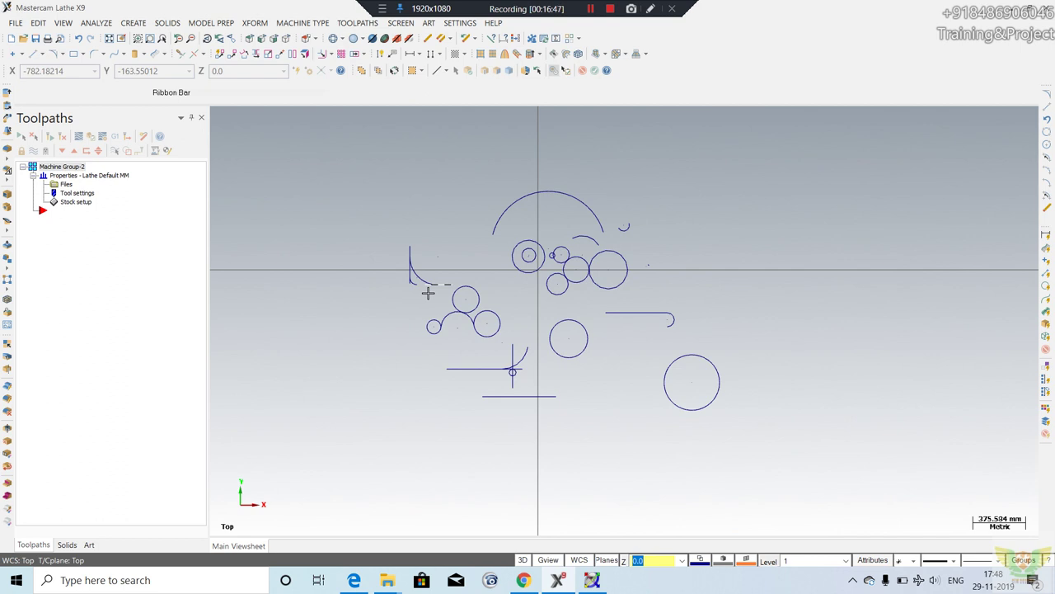
Window-select every circle, arc and line on the sheet and delete them.
{"action": "scroll", "coordinate": [567, 323], "scroll_direction": "up", "scroll_amount": 1}
{"action": "scroll", "coordinate": [570, 315], "scroll_direction": "up", "scroll_amount": 1}
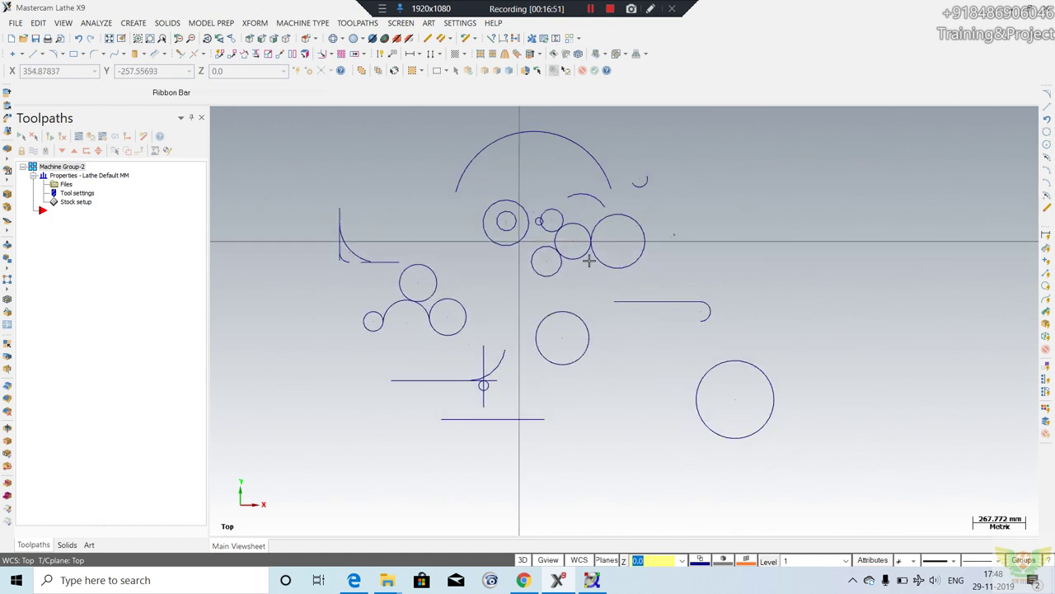
{"action": "scroll", "coordinate": [615, 169], "scroll_direction": "down", "scroll_amount": 1}
{"action": "scroll", "coordinate": [619, 144], "scroll_direction": "up", "scroll_amount": 1}
{"action": "scroll", "coordinate": [613, 146], "scroll_direction": "up", "scroll_amount": 1}
{"action": "scroll", "coordinate": [613, 156], "scroll_direction": "down", "scroll_amount": 2}
{"action": "scroll", "coordinate": [549, 132], "scroll_direction": "up", "scroll_amount": 1}
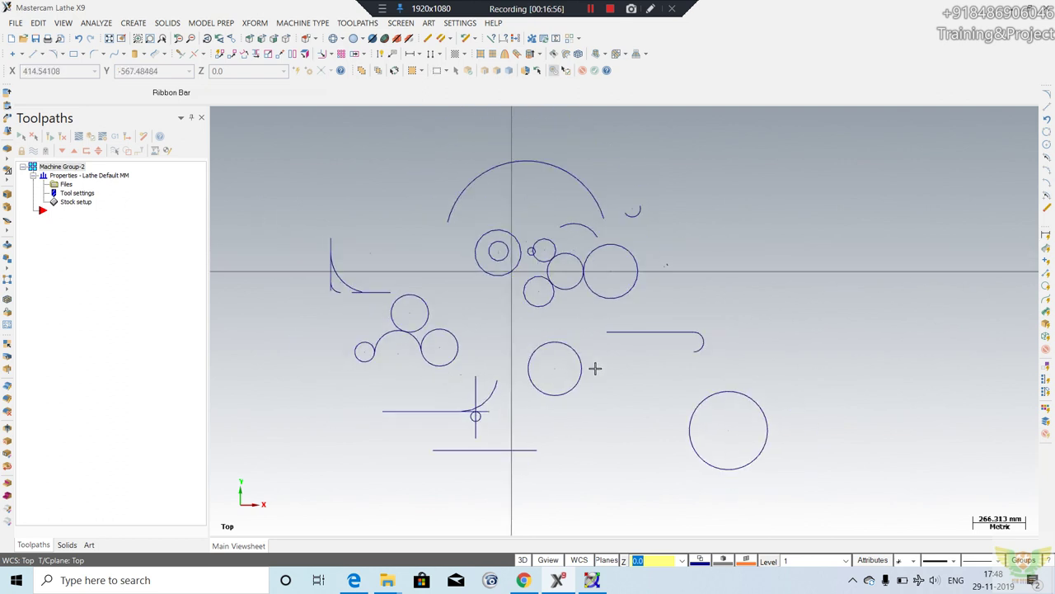
{"action": "scroll", "coordinate": [547, 250], "scroll_direction": "down", "scroll_amount": 1}
{"action": "scroll", "coordinate": [610, 165], "scroll_direction": "up", "scroll_amount": 2}
{"action": "scroll", "coordinate": [643, 264], "scroll_direction": "down", "scroll_amount": 1}
{"action": "scroll", "coordinate": [737, 431], "scroll_direction": "up", "scroll_amount": 1}
{"action": "scroll", "coordinate": [700, 330], "scroll_direction": "down", "scroll_amount": 1}
{"action": "scroll", "coordinate": [577, 177], "scroll_direction": "up", "scroll_amount": 1}
{"action": "scroll", "coordinate": [610, 264], "scroll_direction": "down", "scroll_amount": 1}
{"action": "scroll", "coordinate": [627, 321], "scroll_direction": "up", "scroll_amount": 1}
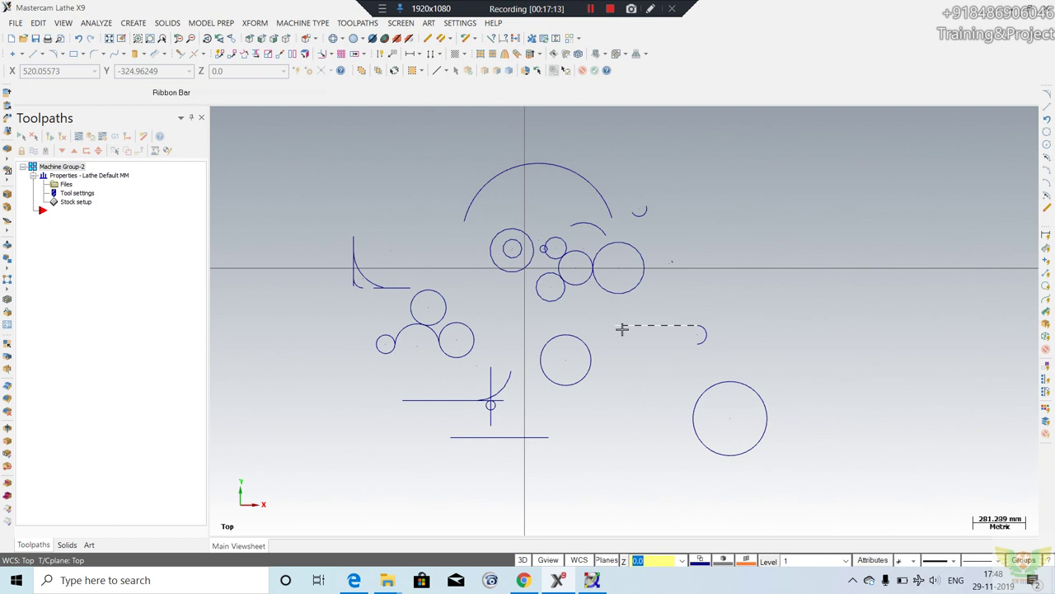
{"action": "scroll", "coordinate": [648, 134], "scroll_direction": "down", "scroll_amount": 2}
{"action": "scroll", "coordinate": [659, 238], "scroll_direction": "down", "scroll_amount": 2}
{"action": "left_click_drag", "start_coordinate": [752, 215], "coordinate": [852, 138]}
{"action": "left_click_drag", "start_coordinate": [571, 340], "coordinate": [377, 446]}
{"action": "key", "text": "Delete"}
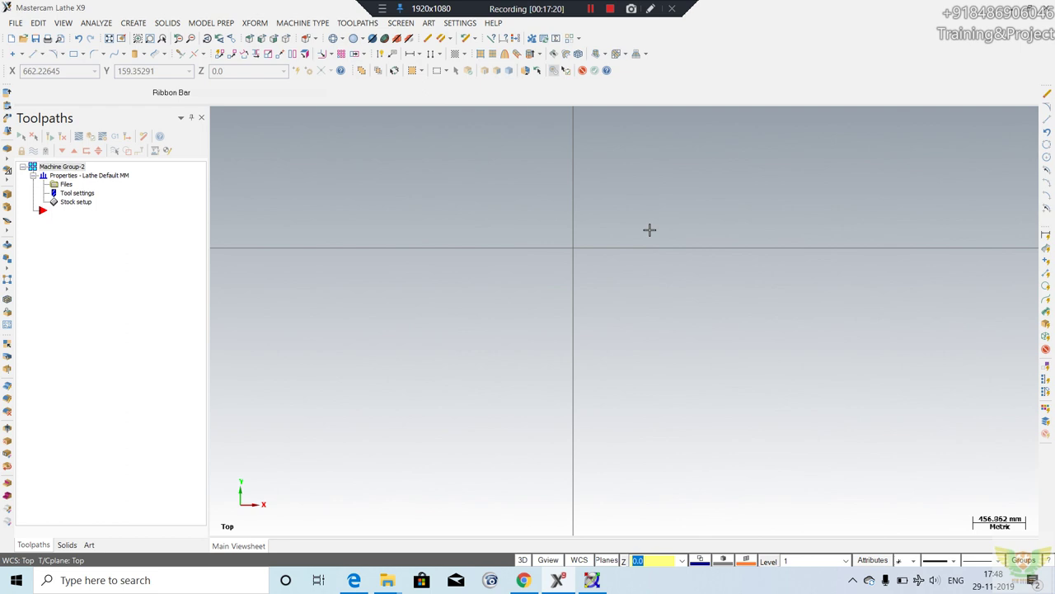
{"action": "scroll", "coordinate": [585, 255], "scroll_direction": "down", "scroll_amount": 1}
{"action": "scroll", "coordinate": [618, 223], "scroll_direction": "down", "scroll_amount": 1}
{"action": "scroll", "coordinate": [613, 169], "scroll_direction": "up", "scroll_amount": 1}
{"action": "scroll", "coordinate": [631, 206], "scroll_direction": "up", "scroll_amount": 1}
{"action": "scroll", "coordinate": [629, 243], "scroll_direction": "up", "scroll_amount": 1}
{"action": "scroll", "coordinate": [628, 247], "scroll_direction": "up", "scroll_amount": 1}
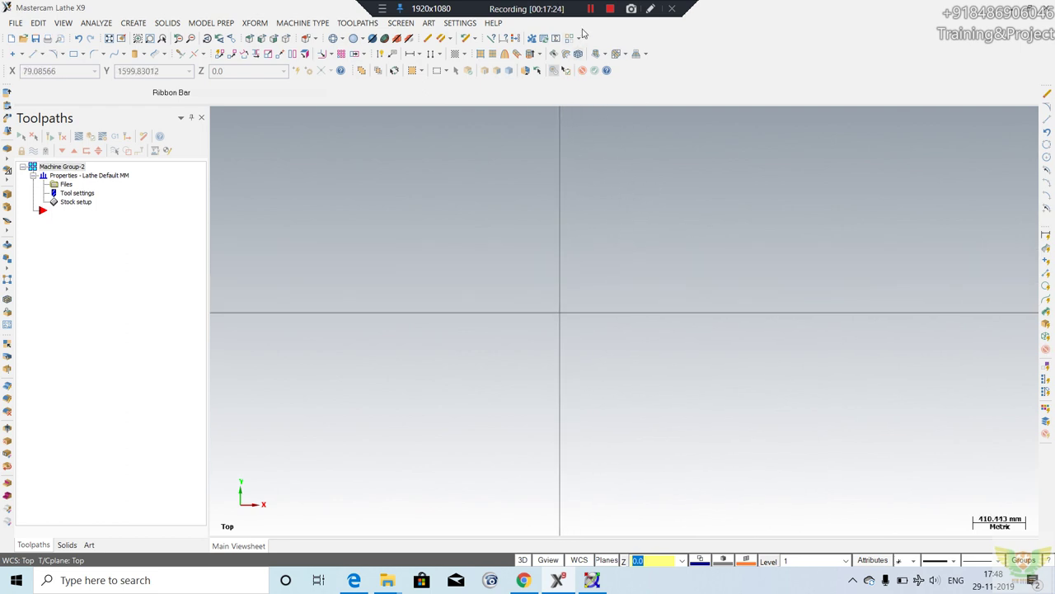
{"action": "left_click", "coordinate": [593, 9]}
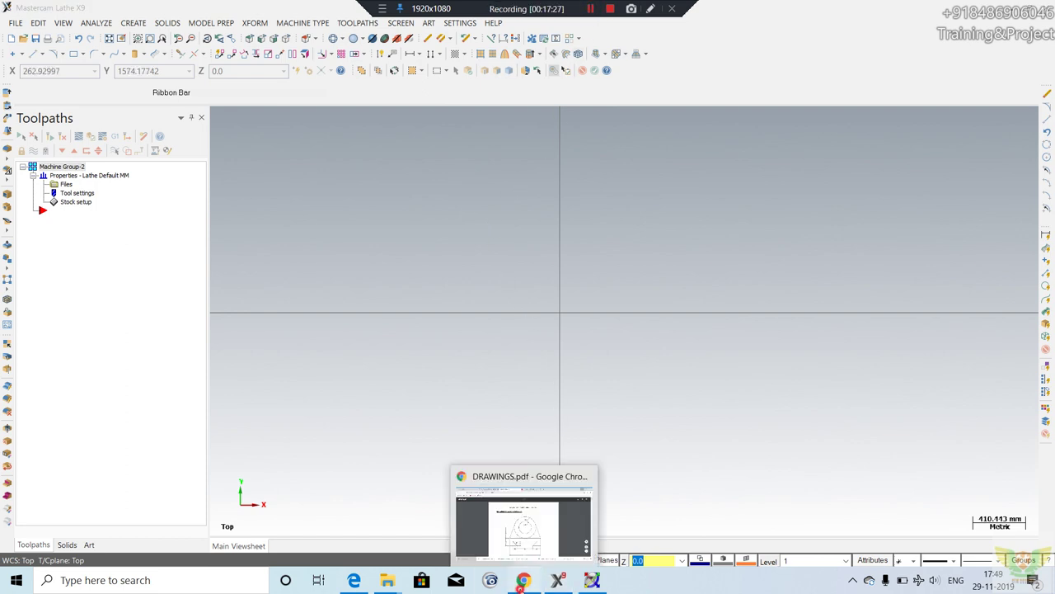
Scroll DRAWINGS.pdf in Chrome to the Cover drawing on page 9, then return to Mastercam.
{"action": "left_click", "coordinate": [524, 581]}
{"action": "scroll", "coordinate": [484, 367], "scroll_direction": "down", "scroll_amount": 3}
{"action": "scroll", "coordinate": [492, 358], "scroll_direction": "down", "scroll_amount": 5}
{"action": "scroll", "coordinate": [494, 349], "scroll_direction": "down", "scroll_amount": 5}
{"action": "scroll", "coordinate": [495, 349], "scroll_direction": "down", "scroll_amount": 5}
{"action": "scroll", "coordinate": [491, 342], "scroll_direction": "down", "scroll_amount": 5}
{"action": "scroll", "coordinate": [486, 338], "scroll_direction": "down", "scroll_amount": 5}
{"action": "scroll", "coordinate": [488, 337], "scroll_direction": "down", "scroll_amount": 5}
{"action": "scroll", "coordinate": [491, 334], "scroll_direction": "down", "scroll_amount": 5}
{"action": "scroll", "coordinate": [492, 332], "scroll_direction": "down", "scroll_amount": 5}
{"action": "scroll", "coordinate": [492, 333], "scroll_direction": "down", "scroll_amount": 5}
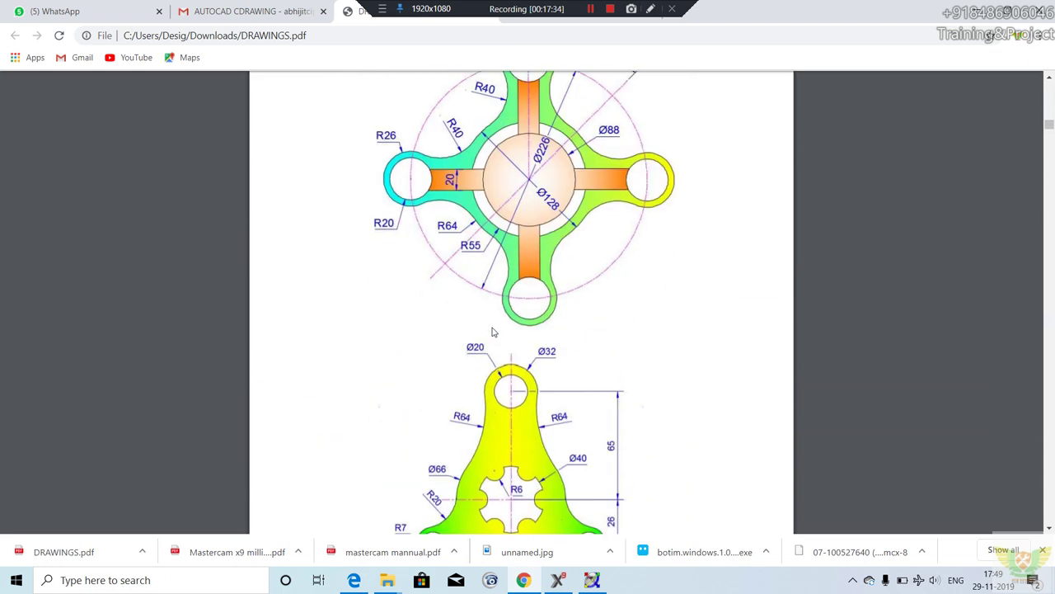
{"action": "scroll", "coordinate": [492, 333], "scroll_direction": "down", "scroll_amount": 5}
{"action": "scroll", "coordinate": [492, 333], "scroll_direction": "down", "scroll_amount": 3}
{"action": "scroll", "coordinate": [492, 332], "scroll_direction": "up", "scroll_amount": 3}
{"action": "scroll", "coordinate": [492, 332], "scroll_direction": "down", "scroll_amount": 1}
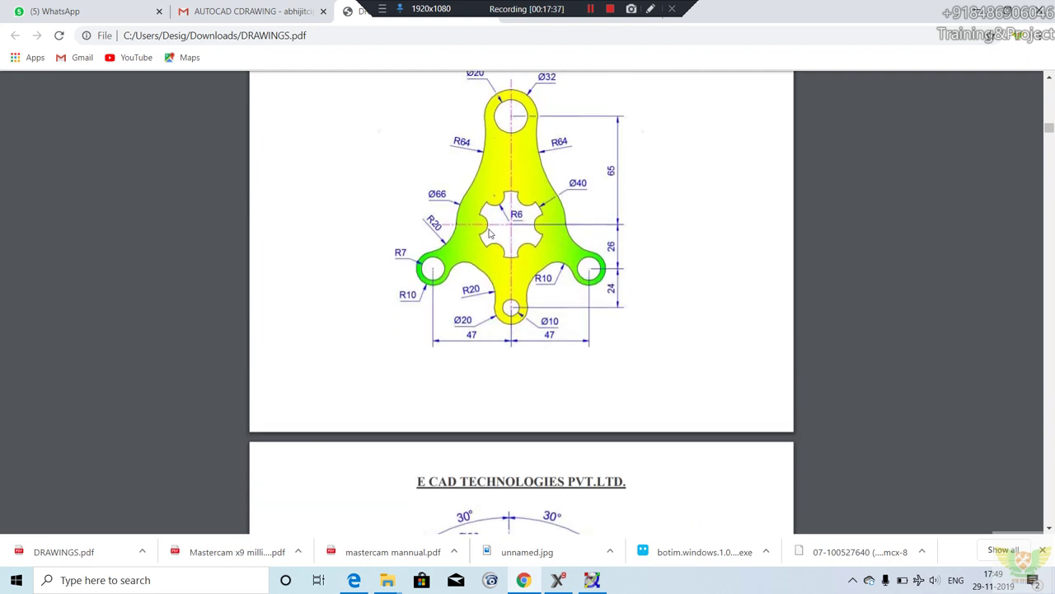
{"action": "scroll", "coordinate": [491, 235], "scroll_direction": "down", "scroll_amount": 1}
{"action": "scroll", "coordinate": [487, 234], "scroll_direction": "down", "scroll_amount": 3}
{"action": "scroll", "coordinate": [474, 234], "scroll_direction": "down", "scroll_amount": 3}
{"action": "scroll", "coordinate": [462, 231], "scroll_direction": "down", "scroll_amount": 3}
{"action": "scroll", "coordinate": [462, 232], "scroll_direction": "down", "scroll_amount": 3}
{"action": "scroll", "coordinate": [463, 229], "scroll_direction": "down", "scroll_amount": 1}
{"action": "scroll", "coordinate": [464, 226], "scroll_direction": "down", "scroll_amount": 3}
{"action": "scroll", "coordinate": [466, 221], "scroll_direction": "down", "scroll_amount": 2}
{"action": "scroll", "coordinate": [466, 221], "scroll_direction": "down", "scroll_amount": 3}
{"action": "scroll", "coordinate": [465, 217], "scroll_direction": "down", "scroll_amount": 2}
{"action": "scroll", "coordinate": [465, 217], "scroll_direction": "down", "scroll_amount": 1}
{"action": "scroll", "coordinate": [466, 219], "scroll_direction": "down", "scroll_amount": 2}
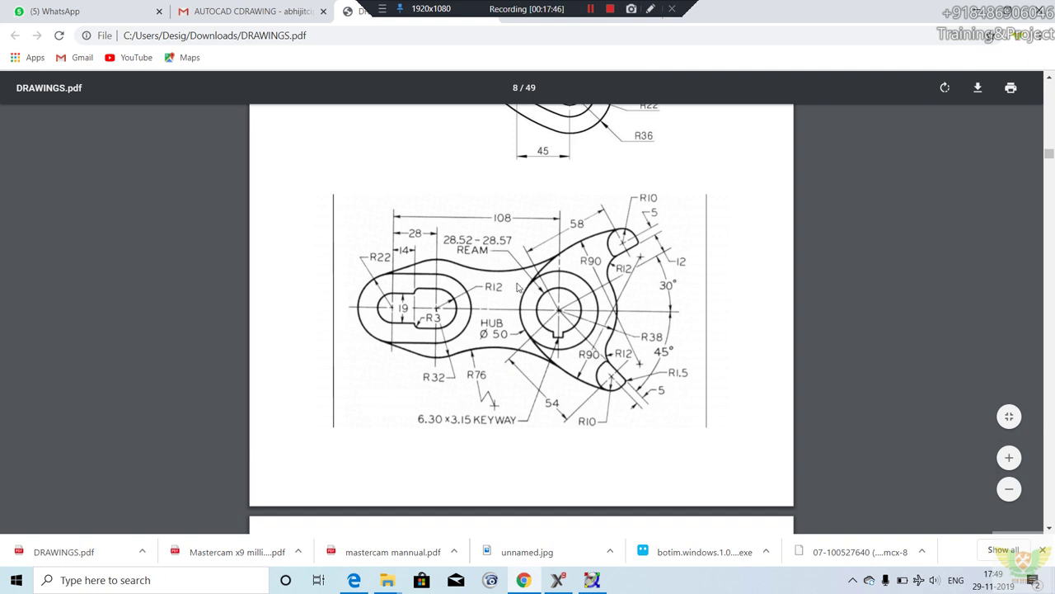
{"action": "scroll", "coordinate": [449, 276], "scroll_direction": "down", "scroll_amount": 1}
{"action": "scroll", "coordinate": [478, 260], "scroll_direction": "down", "scroll_amount": 3}
{"action": "scroll", "coordinate": [519, 238], "scroll_direction": "down", "scroll_amount": 2}
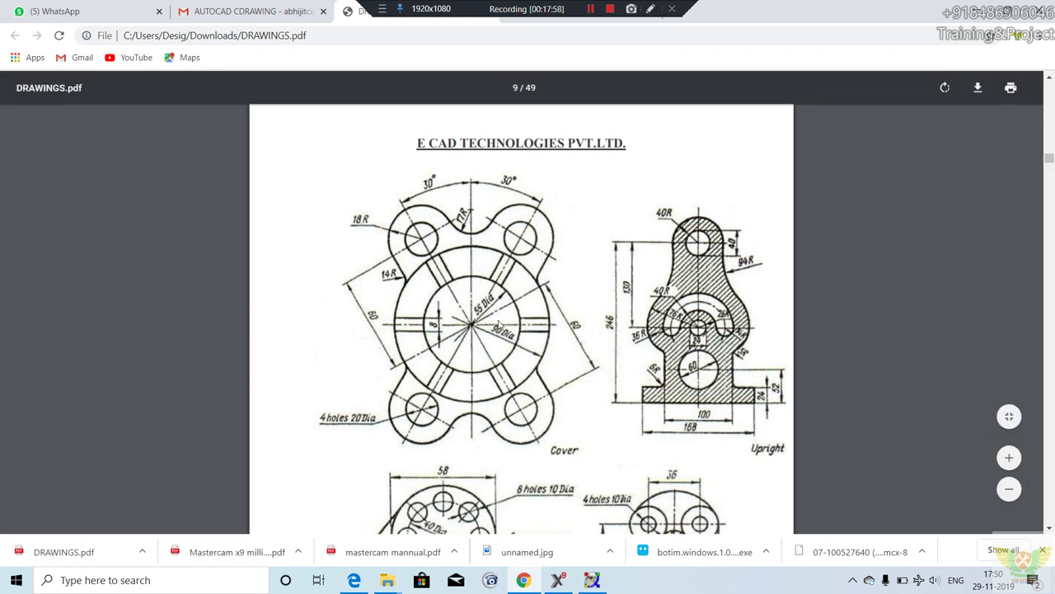
{"action": "left_click", "coordinate": [978, 10]}
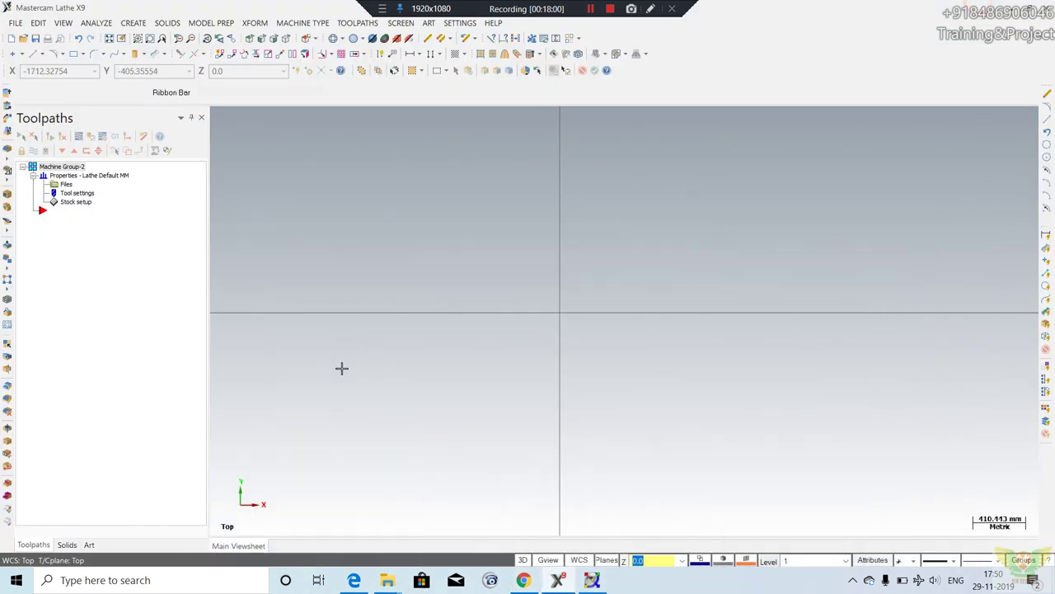
Start a center-point circle at the origin with a 90 diameter.
{"action": "left_click", "coordinate": [82, 54]}
{"action": "left_click", "coordinate": [63, 54]}
{"action": "left_click", "coordinate": [90, 67]}
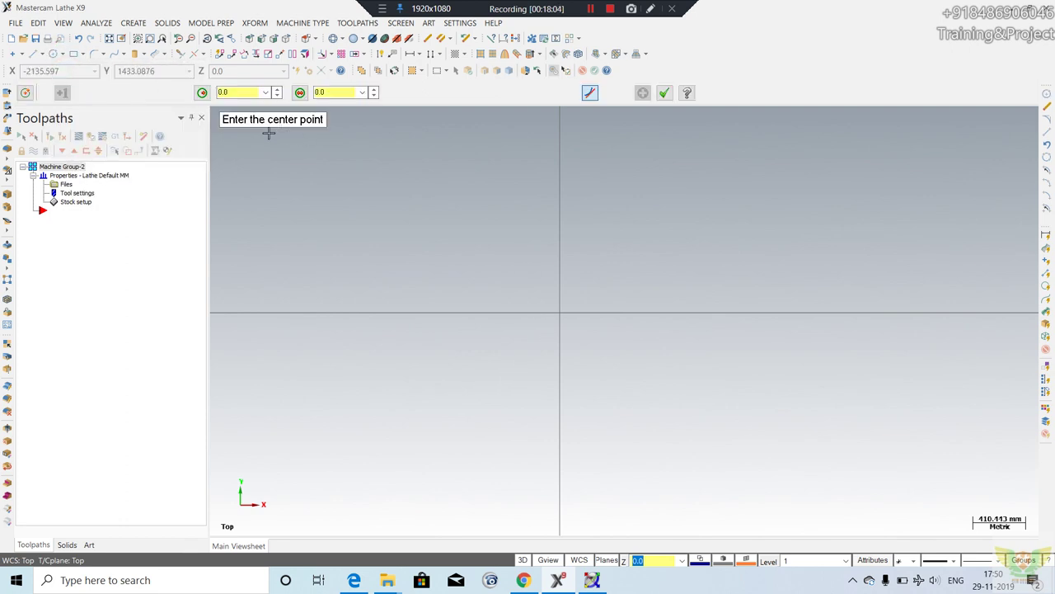
{"action": "left_click", "coordinate": [560, 312]}
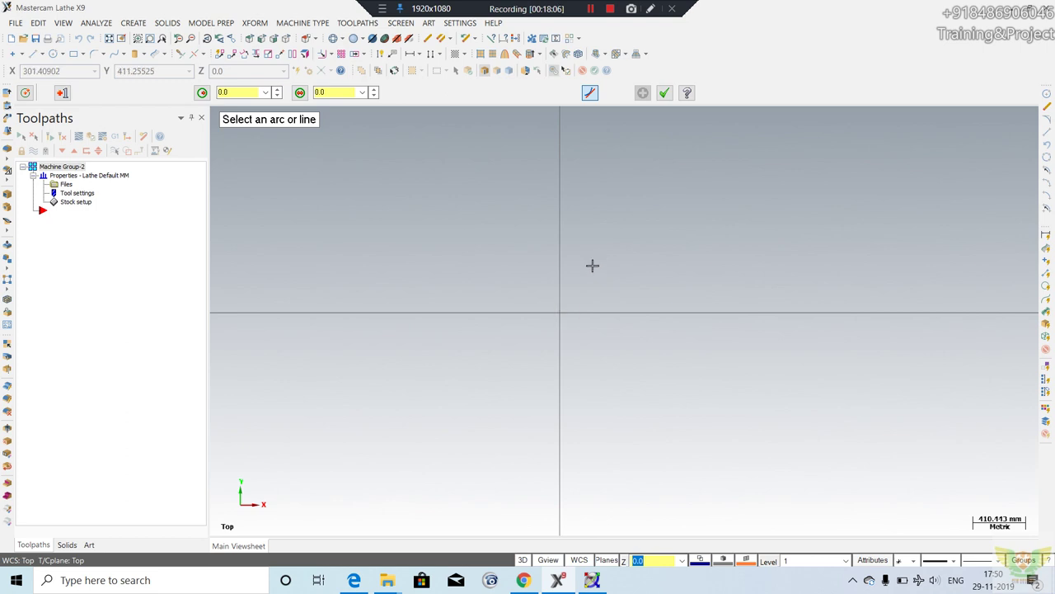
{"action": "left_click", "coordinate": [239, 93]}
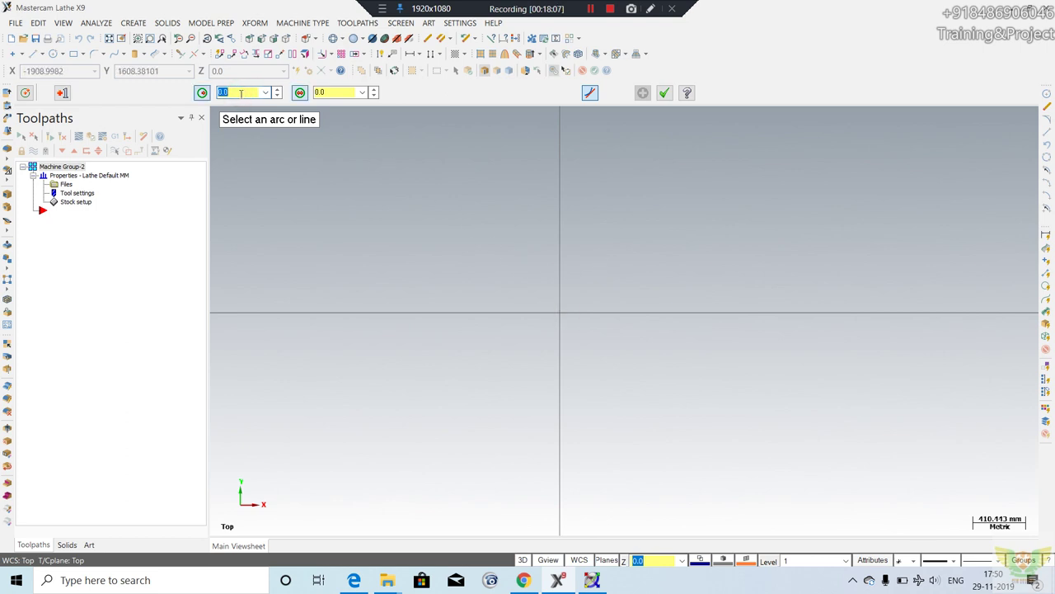
{"action": "left_click", "coordinate": [334, 92]}
{"action": "key", "text": "Return"}
Check the Cover dimensions in the PDF, then create the origin circle at 55 diameter.
{"action": "scroll", "coordinate": [539, 338], "scroll_direction": "up", "scroll_amount": 1}
{"action": "scroll", "coordinate": [547, 355], "scroll_direction": "up", "scroll_amount": 1}
{"action": "scroll", "coordinate": [584, 273], "scroll_direction": "up", "scroll_amount": 2}
{"action": "scroll", "coordinate": [563, 308], "scroll_direction": "up", "scroll_amount": 2}
{"action": "scroll", "coordinate": [530, 354], "scroll_direction": "up", "scroll_amount": 1}
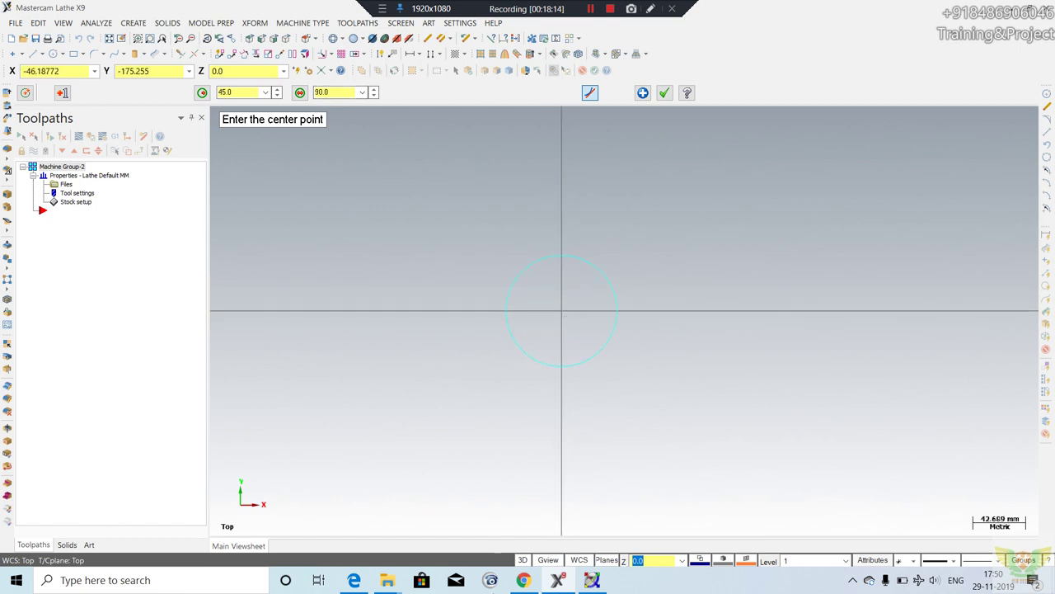
{"action": "left_click", "coordinate": [523, 579]}
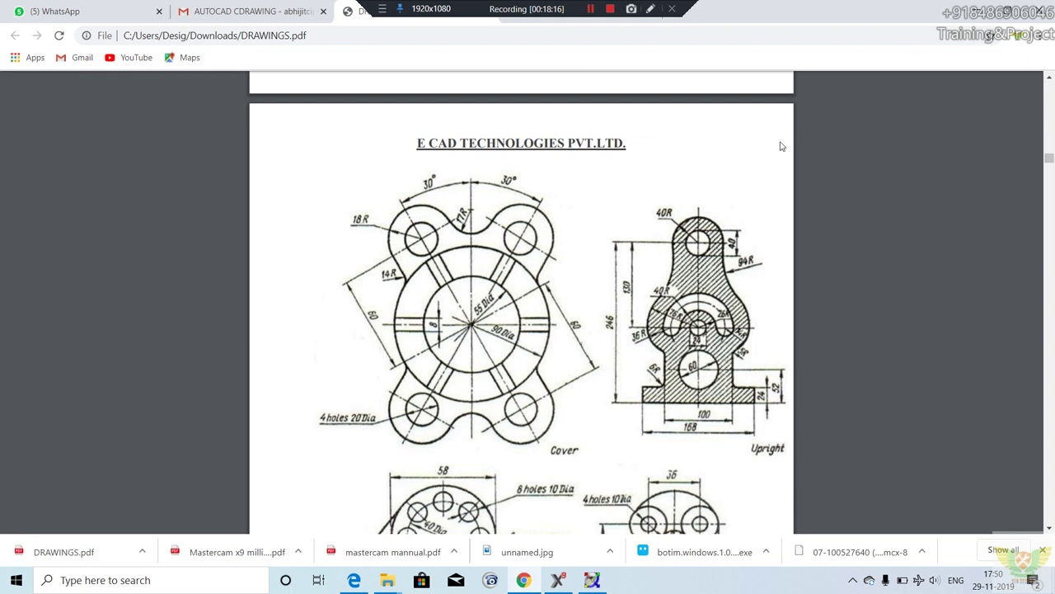
{"action": "left_click", "coordinate": [523, 580]}
{"action": "double_click", "coordinate": [334, 91]}
{"action": "key", "text": "Return"}
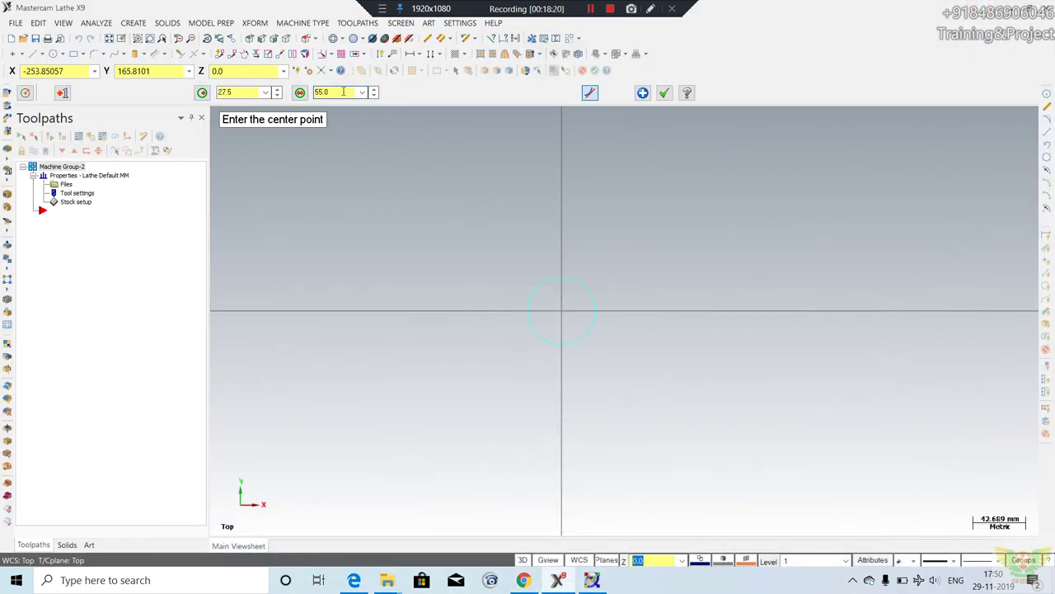
{"action": "left_click", "coordinate": [643, 92]}
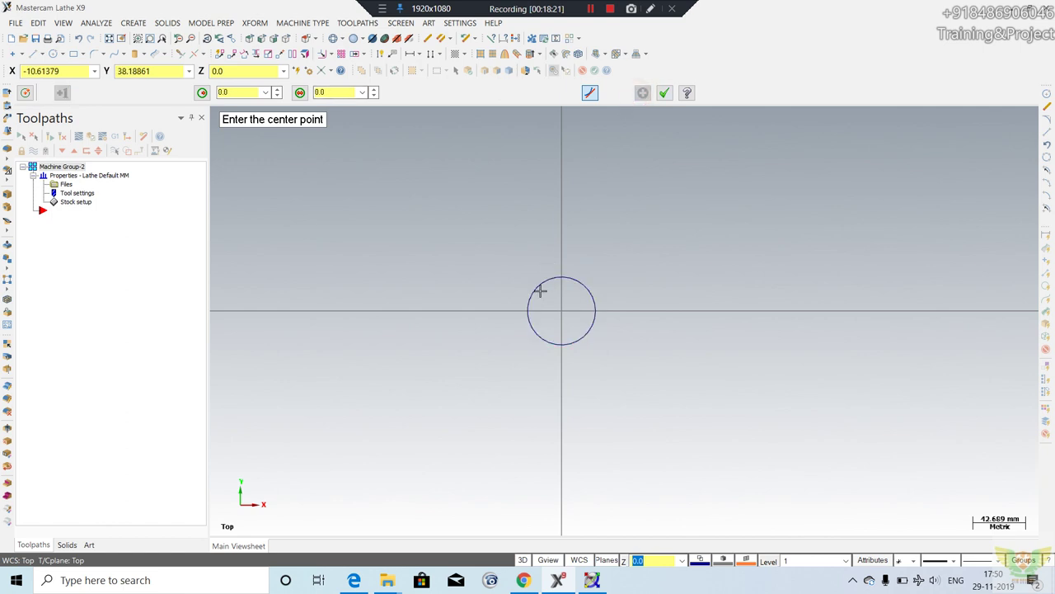
Start a concentric 90-diameter circle at the origin and view the Cover drawing again.
{"action": "left_click", "coordinate": [560, 312]}
{"action": "double_click", "coordinate": [335, 91]}
{"action": "type", "text": "90"}
{"action": "key", "text": "Return"}
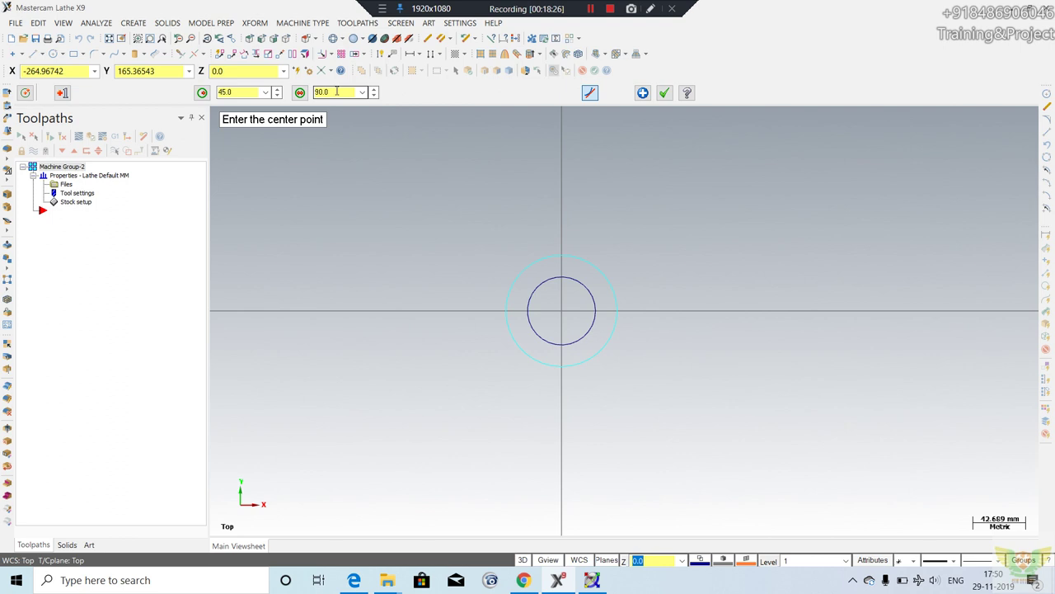
{"action": "left_click", "coordinate": [491, 579]}
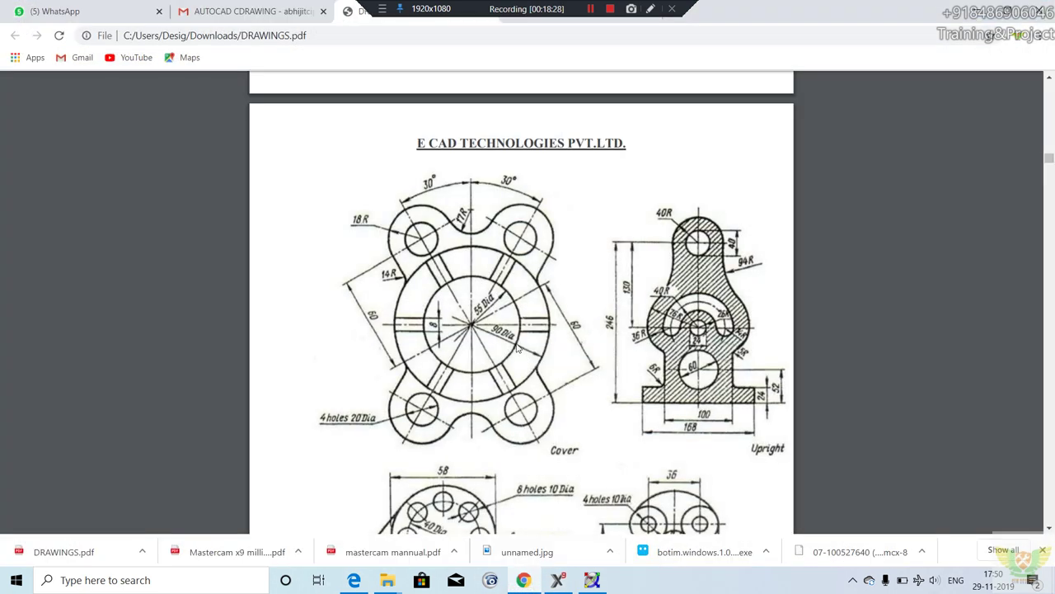
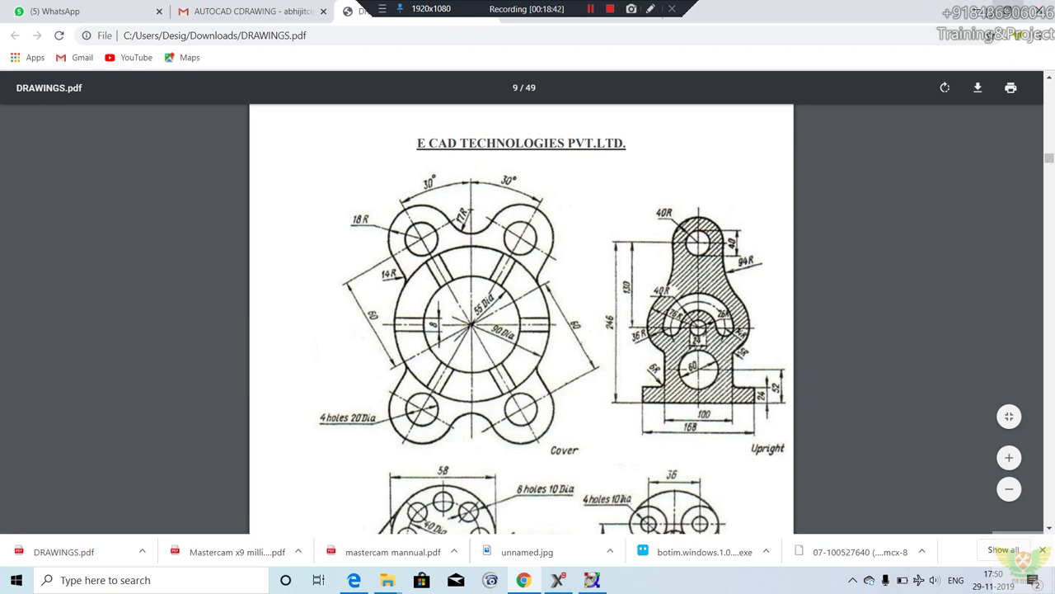
End the circle command and start a 60 mm line anchored at the circles' centre.
{"action": "left_click", "coordinate": [977, 8]}
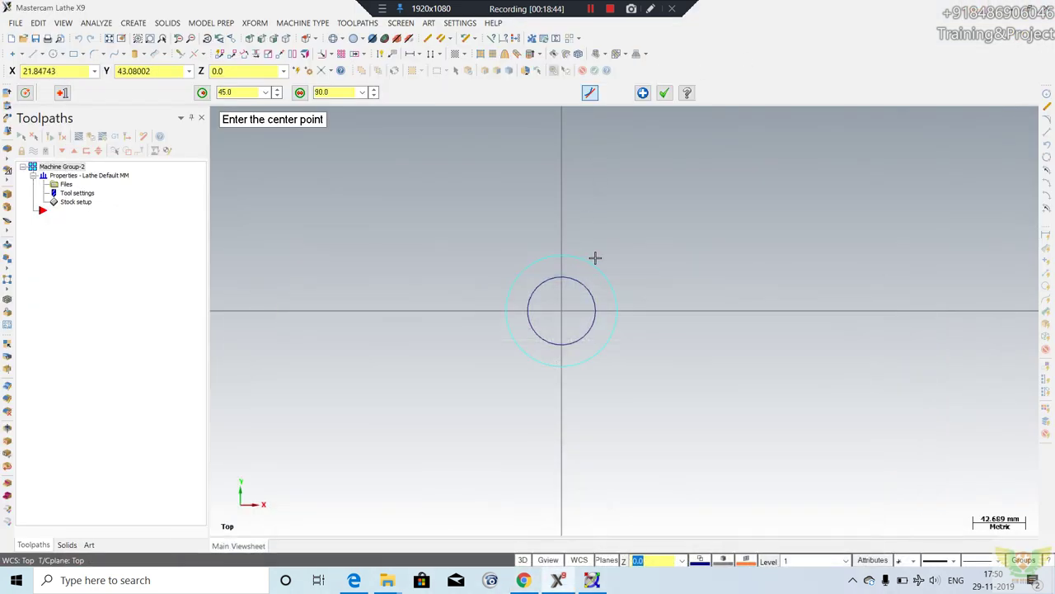
{"action": "scroll", "coordinate": [577, 253], "scroll_direction": "up", "scroll_amount": 2}
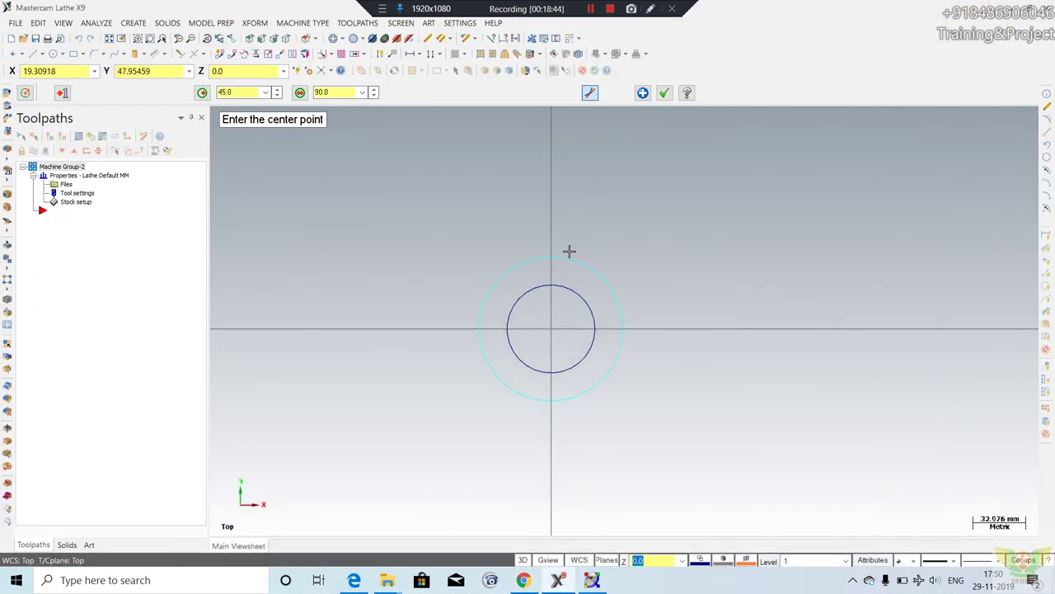
{"action": "left_click", "coordinate": [36, 54]}
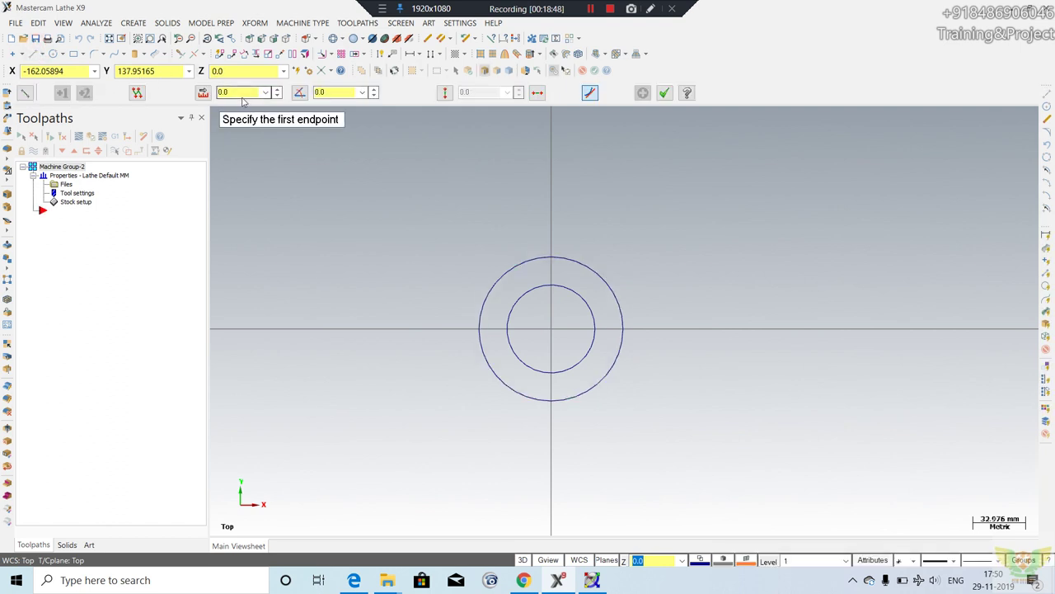
{"action": "left_click", "coordinate": [243, 93]}
{"action": "type", "text": "0"}
{"action": "key", "text": "Return"}
{"action": "key", "text": "Tab"}
{"action": "type", "text": "30"}
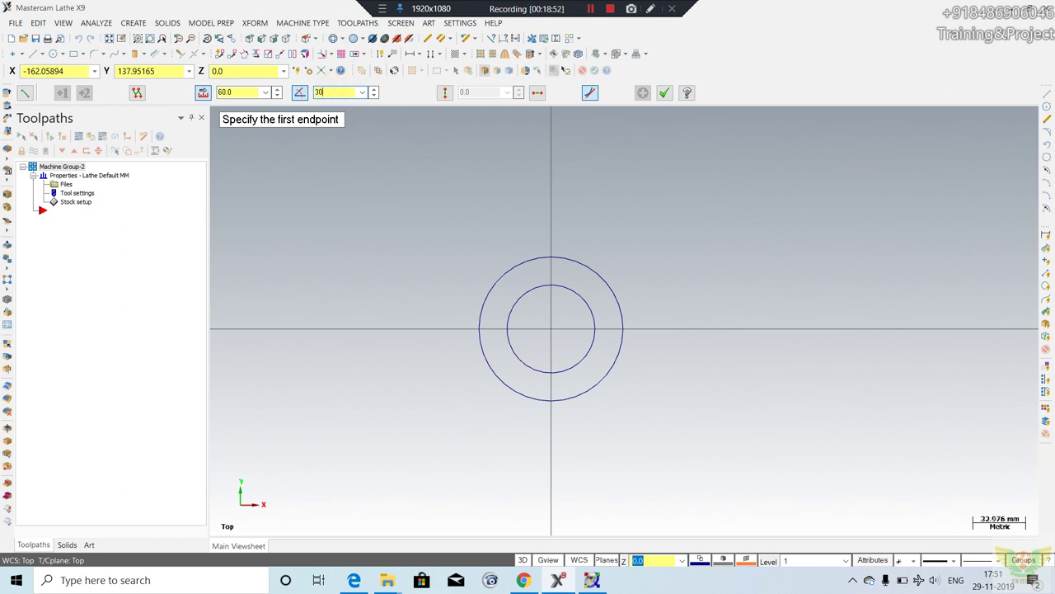
{"action": "scroll", "coordinate": [582, 306], "scroll_direction": "down", "scroll_amount": 1}
{"action": "left_click", "coordinate": [555, 328]}
Set the line angle to 60° after checking the reference drawing, and finish the line.
{"action": "left_click", "coordinate": [338, 92]}
{"action": "type", "text": "60"}
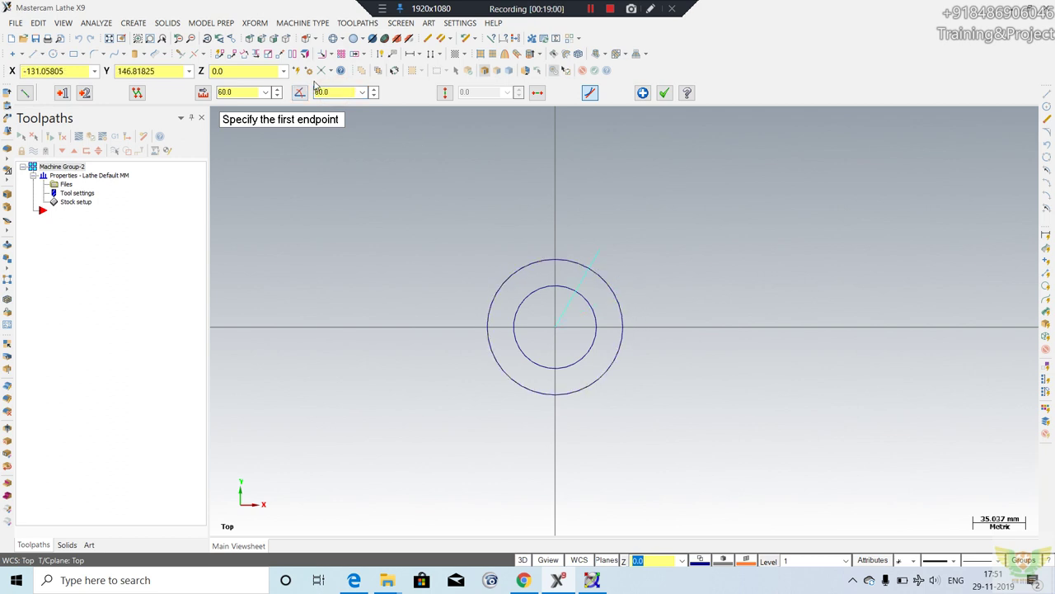
{"action": "scroll", "coordinate": [606, 250], "scroll_direction": "up", "scroll_amount": 1}
{"action": "scroll", "coordinate": [561, 273], "scroll_direction": "up", "scroll_amount": 1}
{"action": "scroll", "coordinate": [420, 247], "scroll_direction": "up", "scroll_amount": 1}
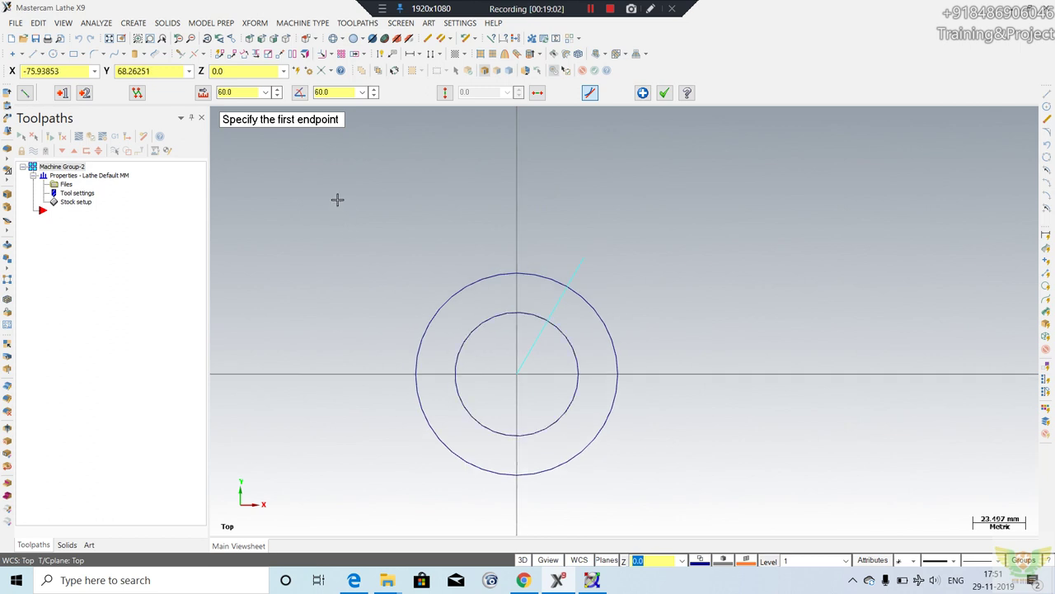
{"action": "key", "text": "alt+Tab"}
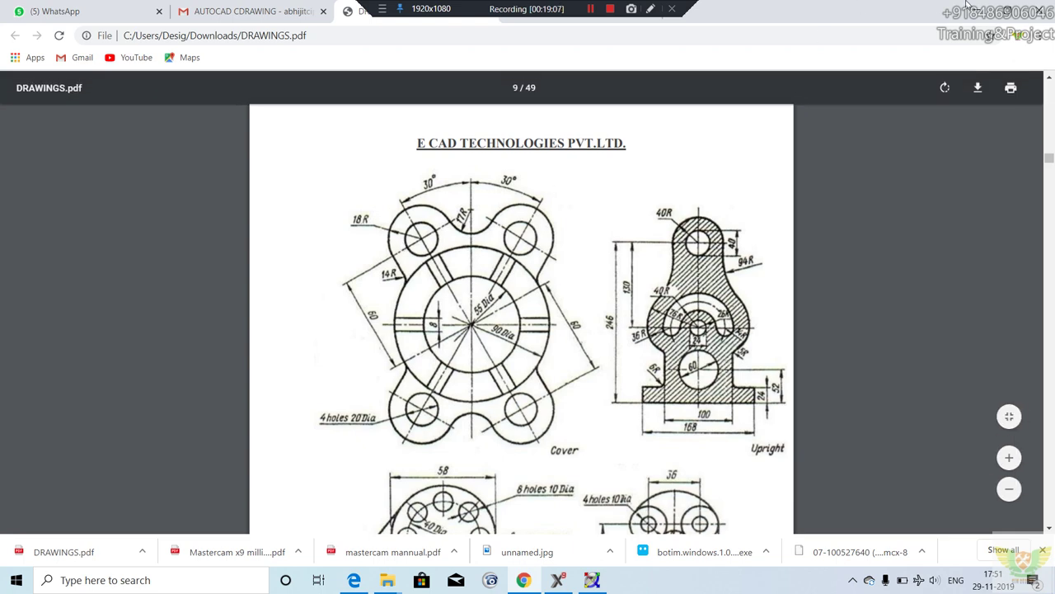
{"action": "key", "text": "alt+Tab"}
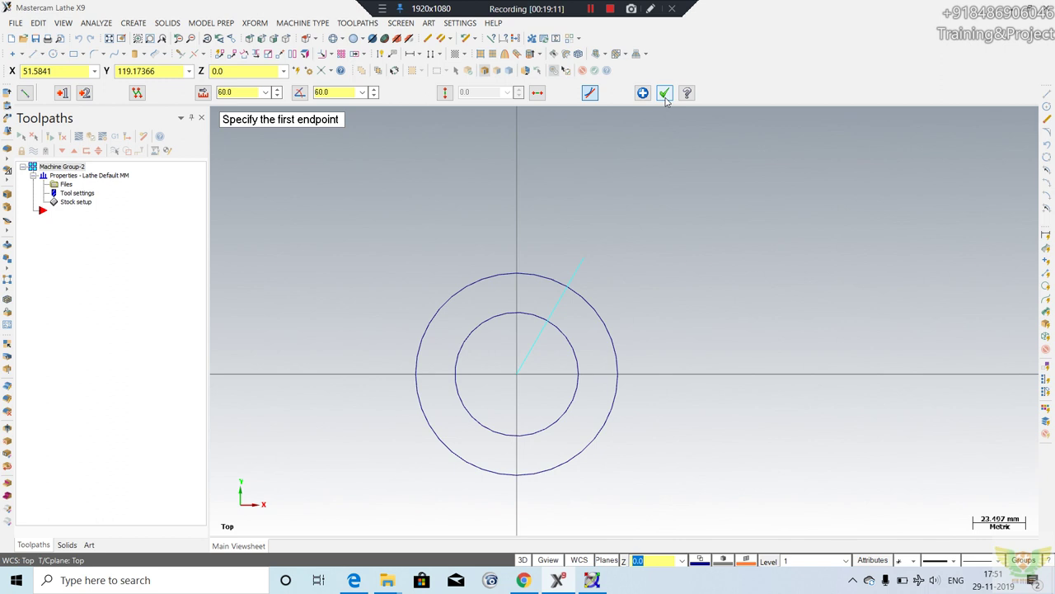
{"action": "left_click", "coordinate": [665, 93]}
{"action": "scroll", "coordinate": [596, 275], "scroll_direction": "up", "scroll_amount": 1}
{"action": "scroll", "coordinate": [596, 276], "scroll_direction": "up", "scroll_amount": 1}
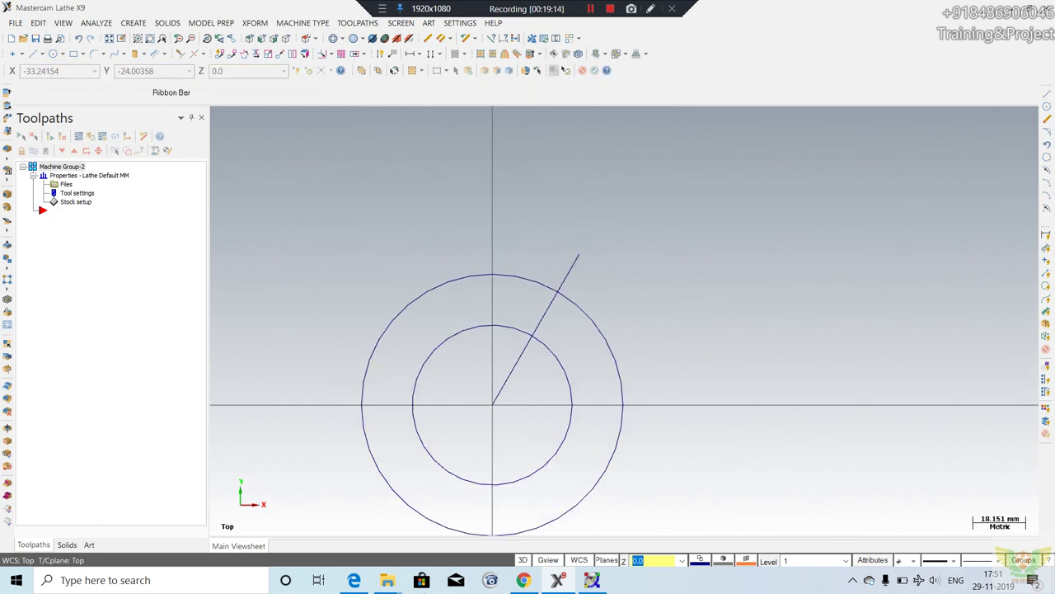
Add a 20 mm diameter circle centred on the 60° line's outer end.
{"action": "left_click", "coordinate": [524, 580]}
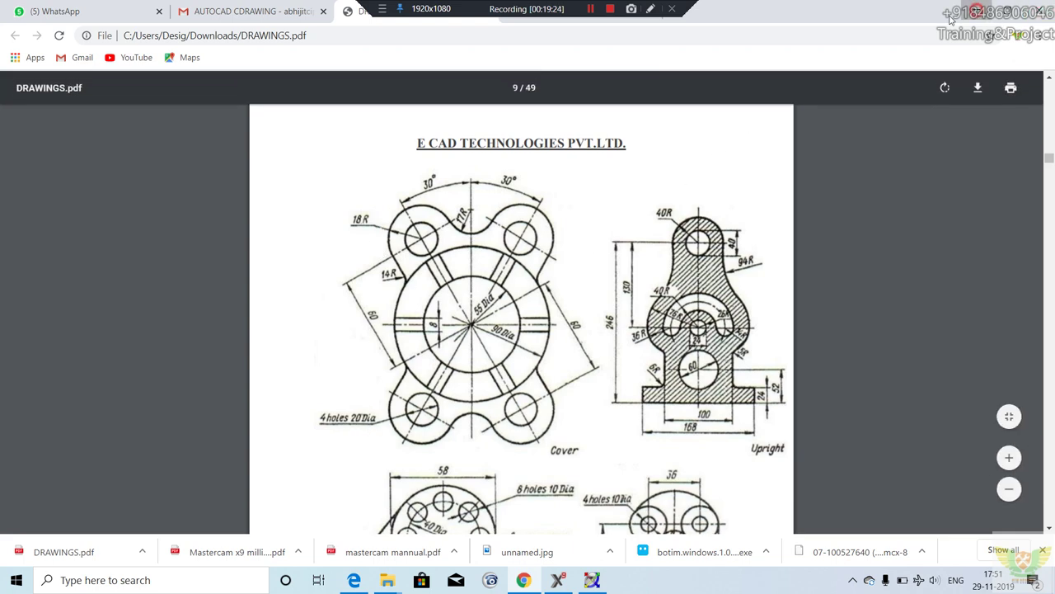
{"action": "key", "text": "alt+Tab"}
{"action": "left_click", "coordinate": [53, 54]}
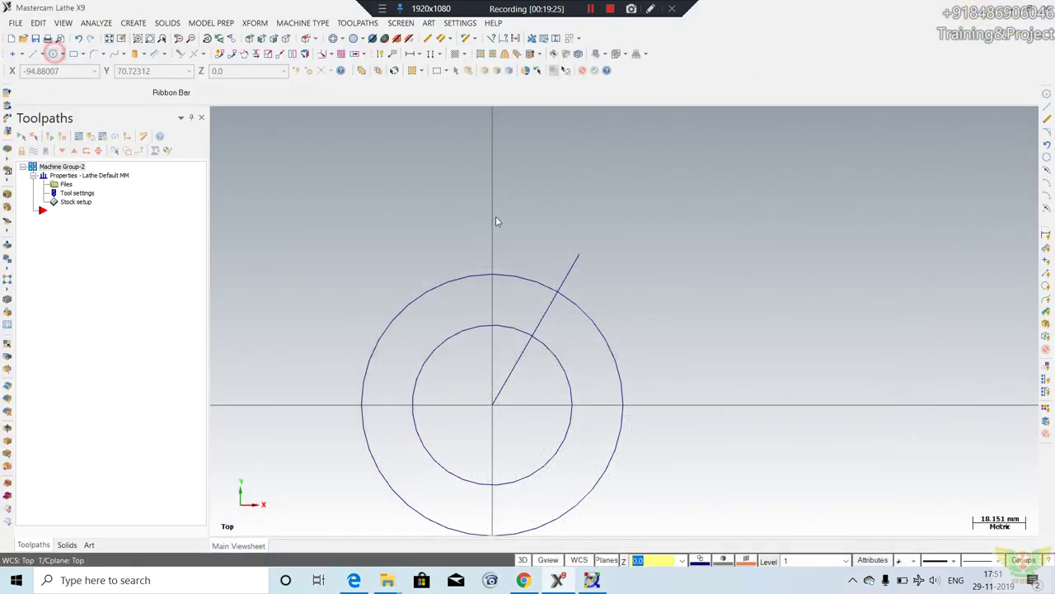
{"action": "left_click", "coordinate": [582, 256]}
{"action": "left_click", "coordinate": [338, 92]}
{"action": "type", "text": "20"}
{"action": "key", "text": "Return"}
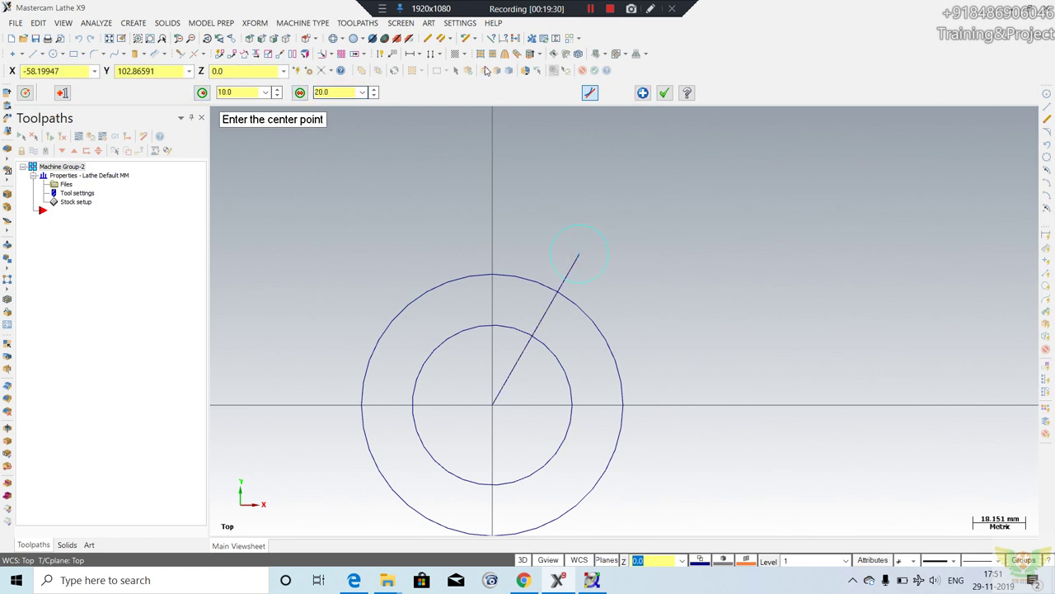
{"action": "left_click", "coordinate": [664, 92]}
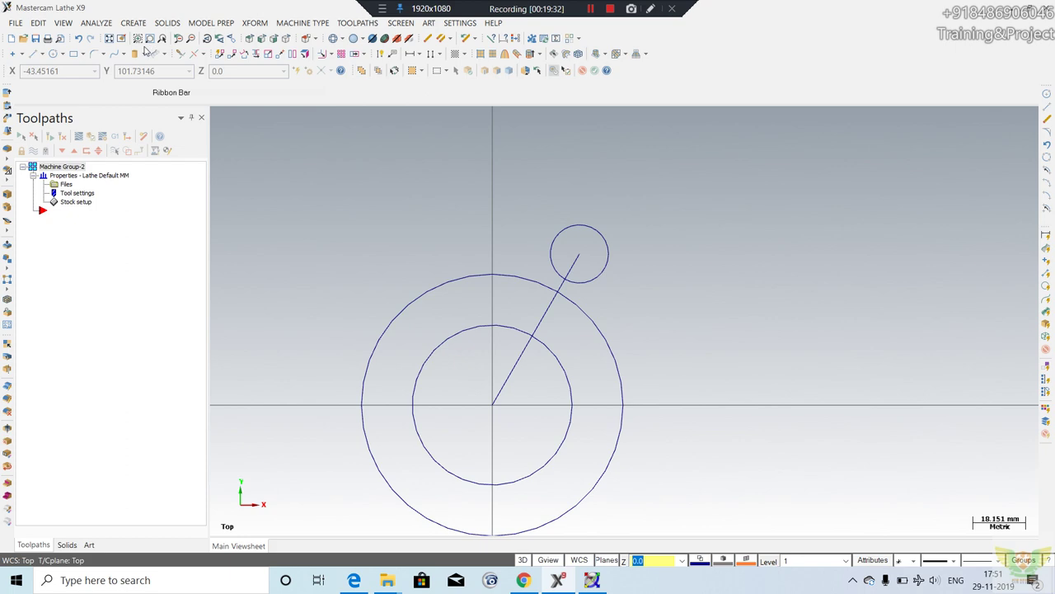
Add a concentric 18 mm radius circle around the 20 mm hole, then view the reference drawing.
{"action": "left_click", "coordinate": [523, 580]}
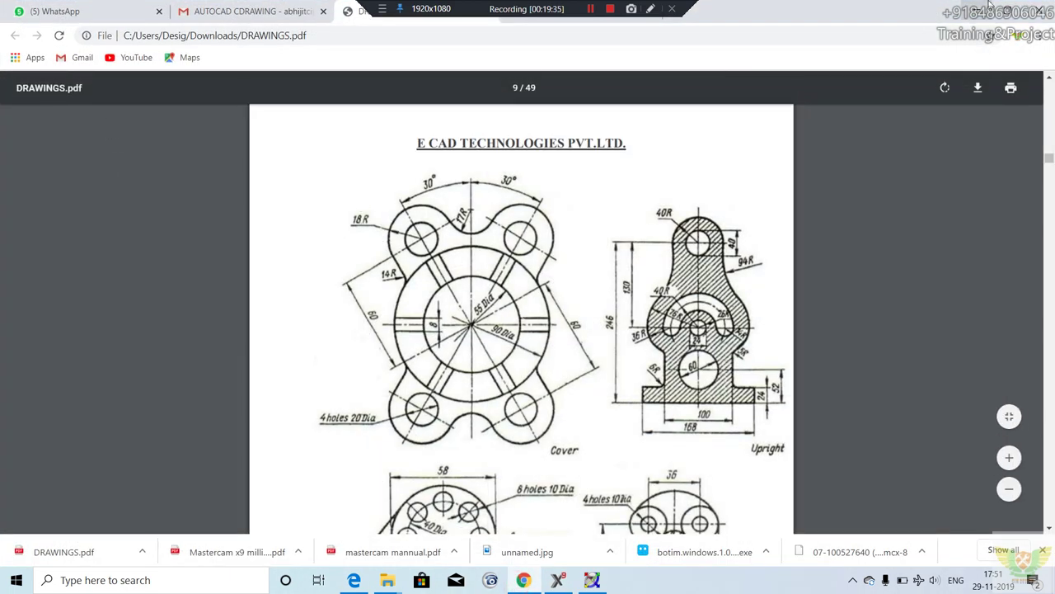
{"action": "key", "text": "alt+Tab"}
{"action": "left_click", "coordinate": [53, 54]}
{"action": "left_click", "coordinate": [588, 248]}
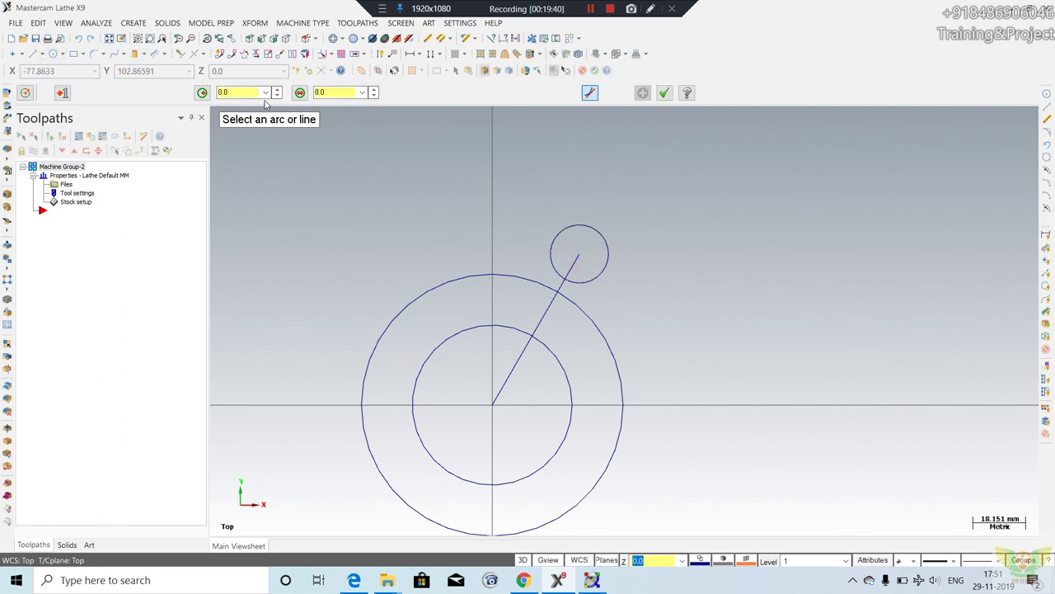
{"action": "left_click", "coordinate": [237, 92]}
{"action": "type", "text": "18"}
{"action": "key", "text": "Return"}
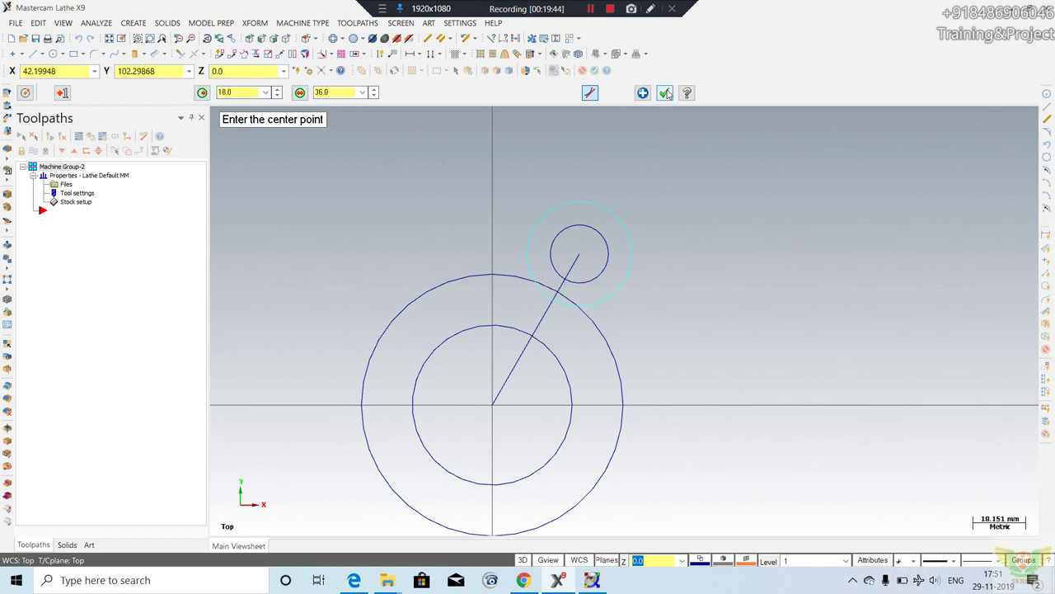
{"action": "left_click", "coordinate": [664, 92]}
{"action": "scroll", "coordinate": [490, 325], "scroll_direction": "down", "scroll_amount": 2}
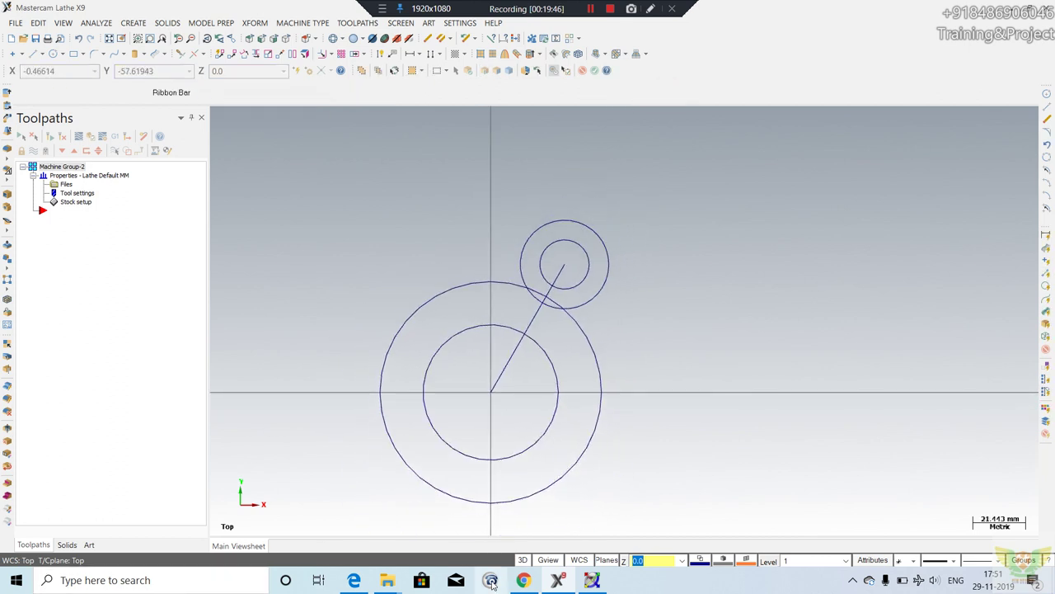
{"action": "left_click", "coordinate": [521, 581]}
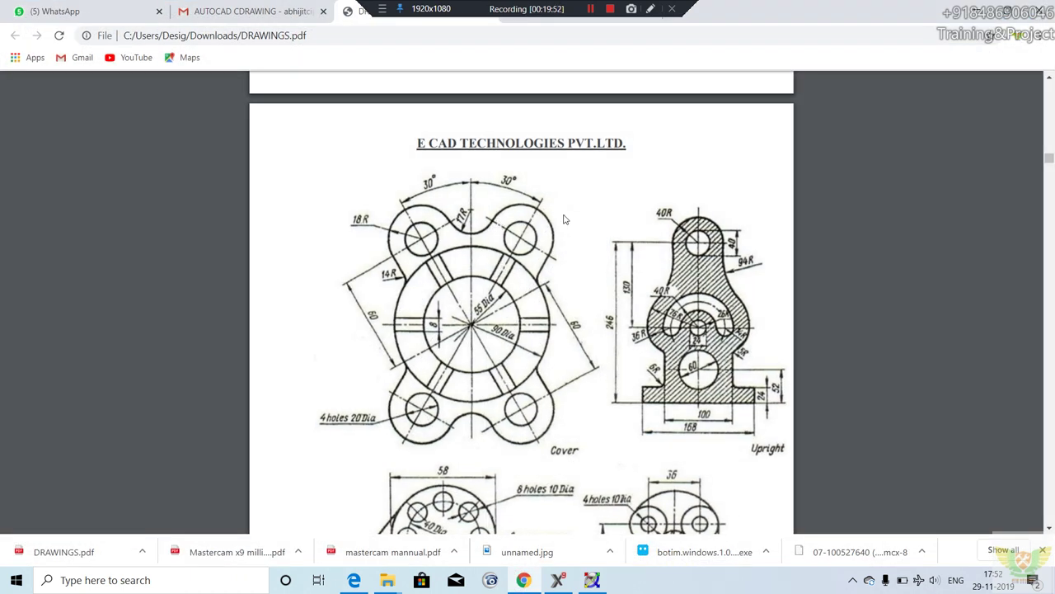
Cancel the mirror operation and switch the line style to dashed.
{"action": "key", "text": "alt+Tab"}
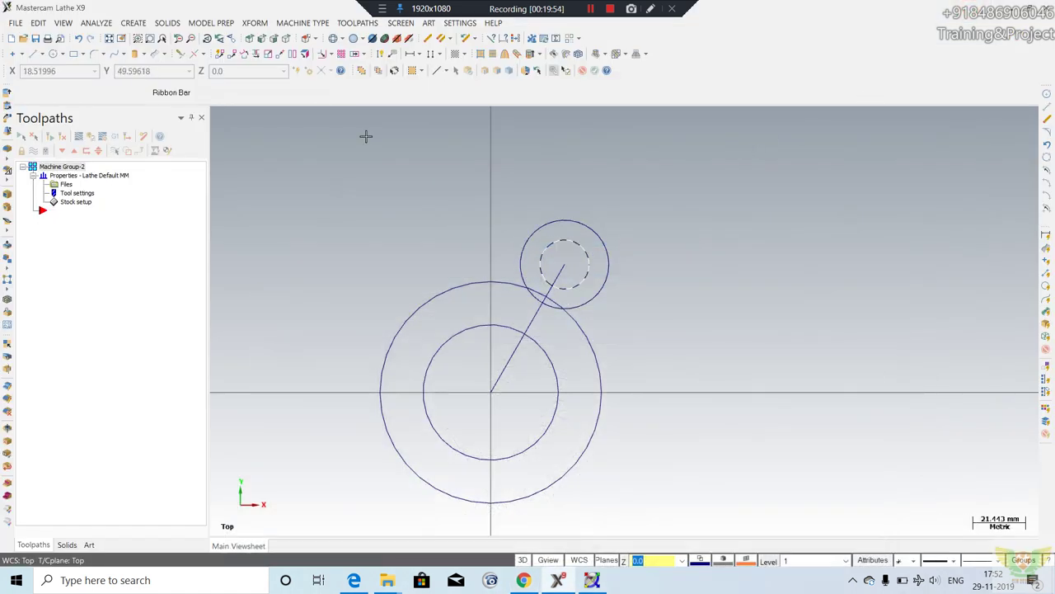
{"action": "left_click", "coordinate": [257, 23]}
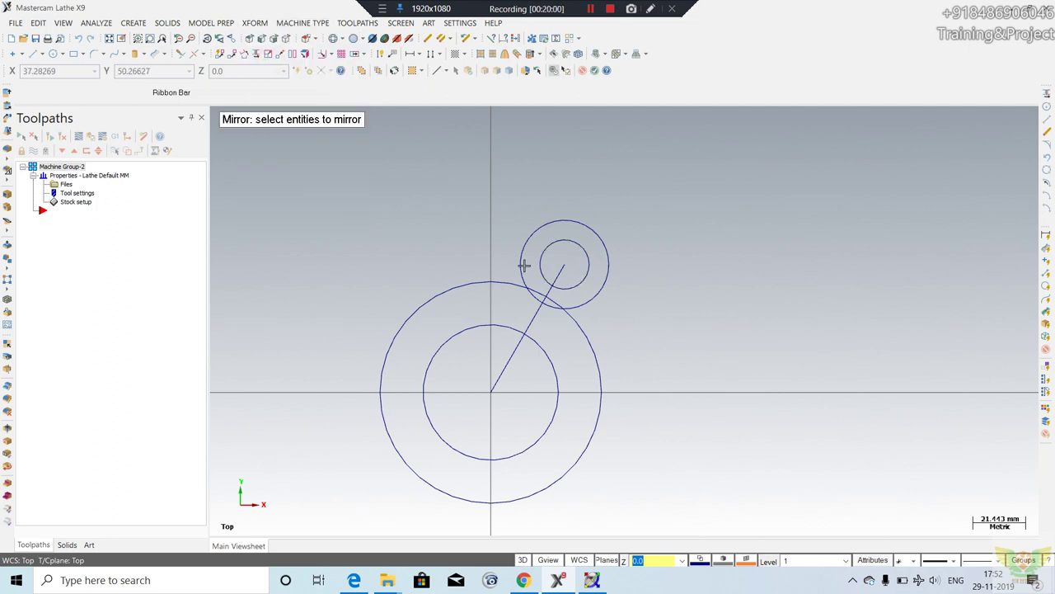
{"action": "key", "text": "Escape"}
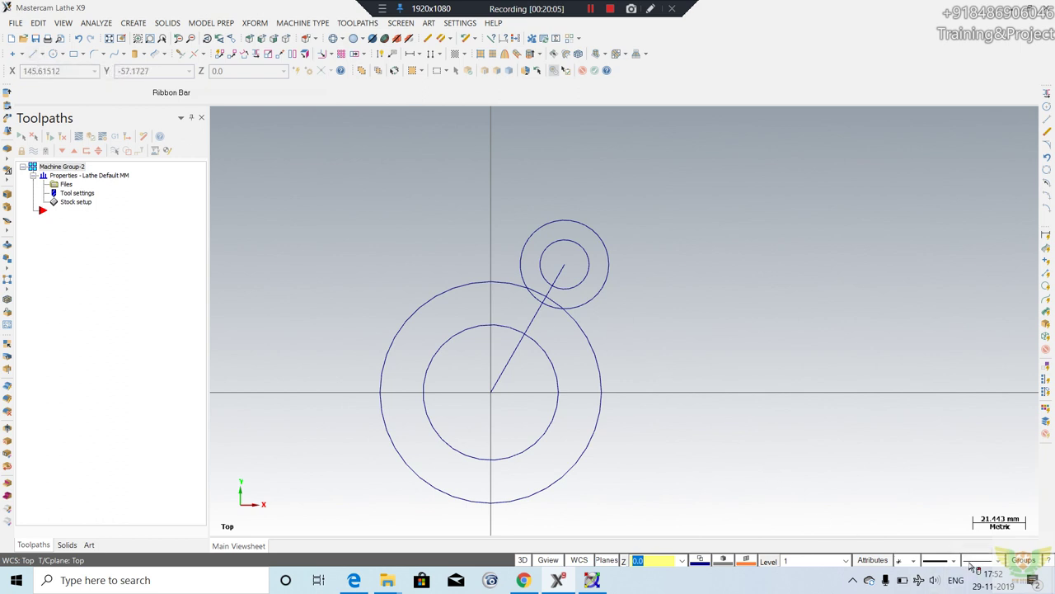
{"action": "left_click", "coordinate": [997, 561]}
{"action": "left_click", "coordinate": [1001, 561]}
{"action": "left_click", "coordinate": [948, 560]}
{"action": "left_click", "coordinate": [945, 523]}
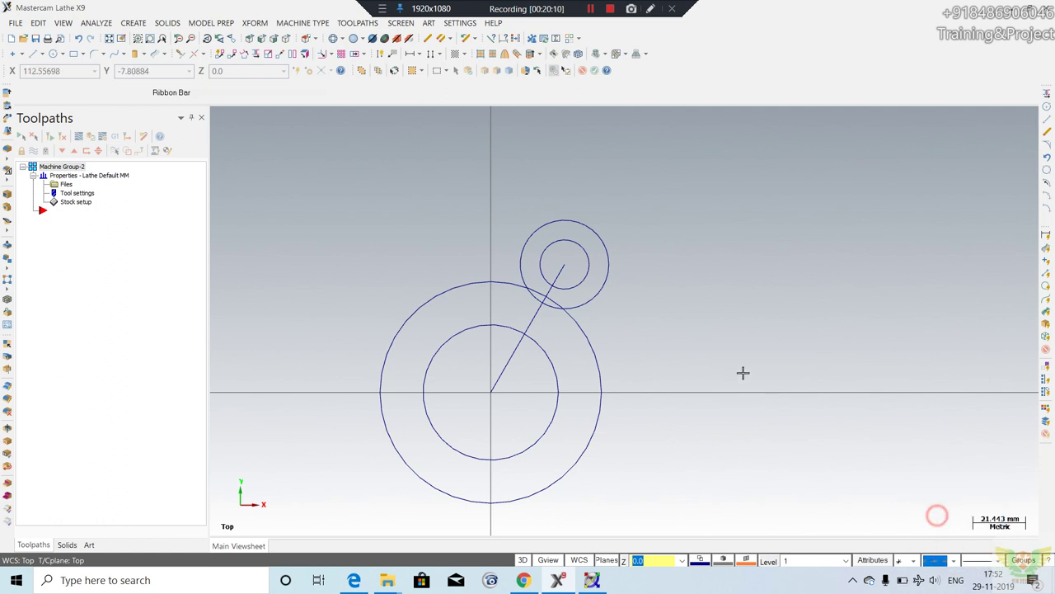
Draw a dashed vertical centre line upward from the circles' centre, then restore solid lines.
{"action": "left_click", "coordinate": [38, 54]}
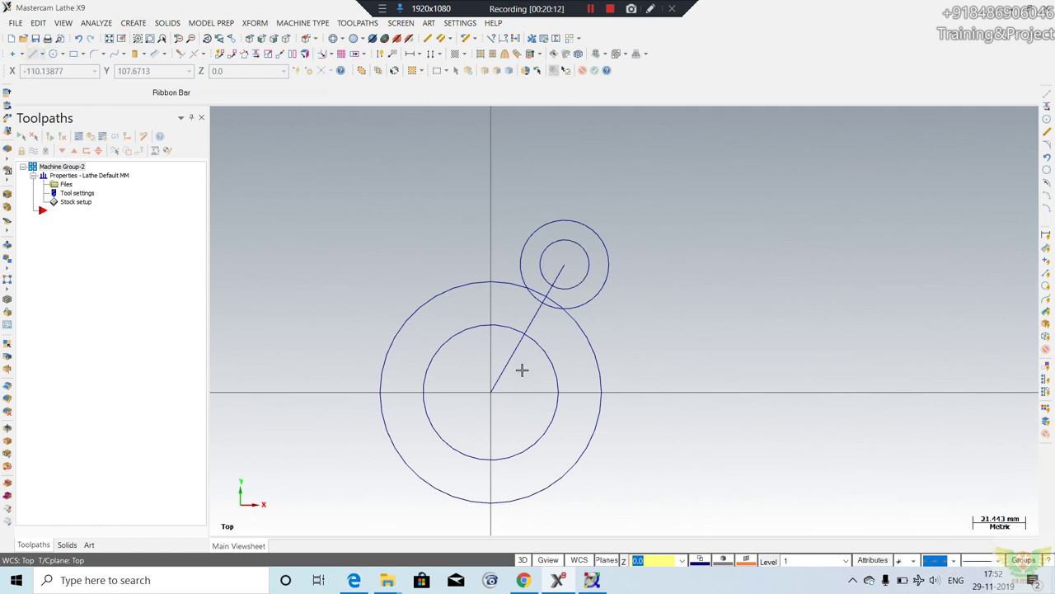
{"action": "left_click", "coordinate": [492, 390]}
{"action": "left_click", "coordinate": [491, 173]}
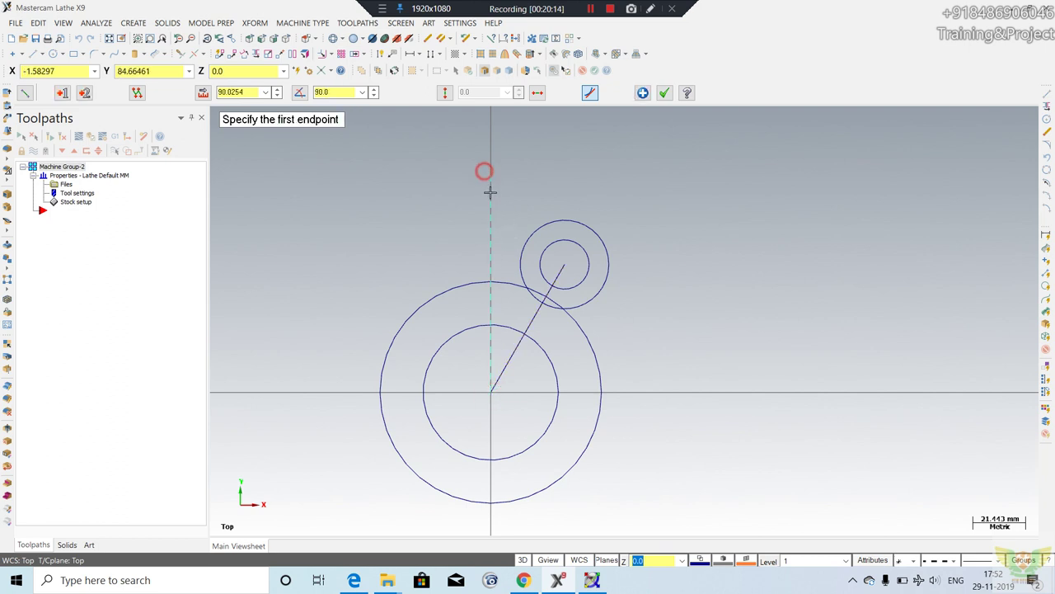
{"action": "key", "text": "Escape"}
{"action": "scroll", "coordinate": [558, 239], "scroll_direction": "up", "scroll_amount": 1}
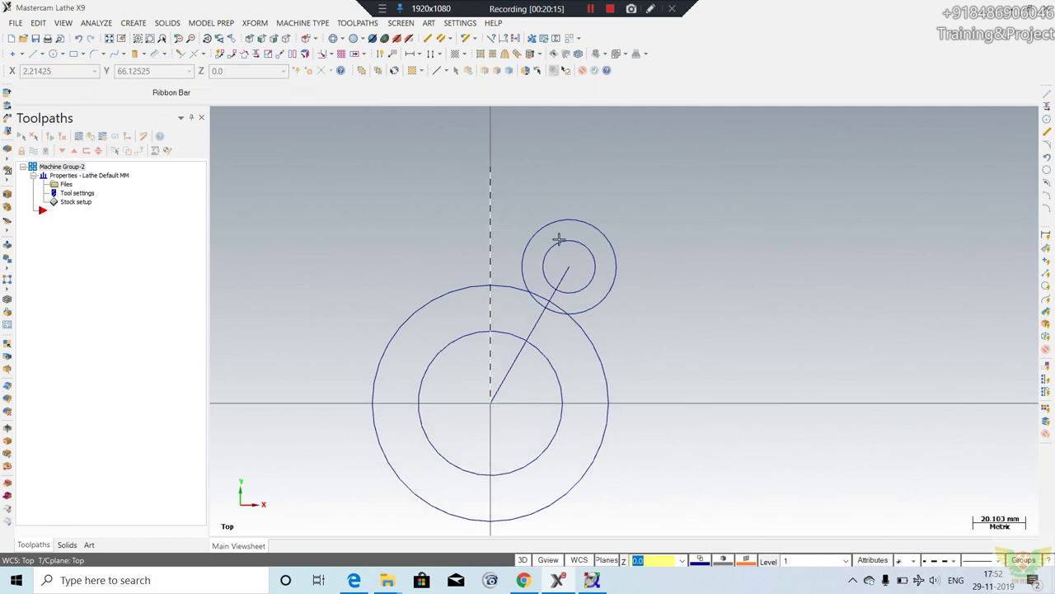
{"action": "left_click", "coordinate": [945, 560]}
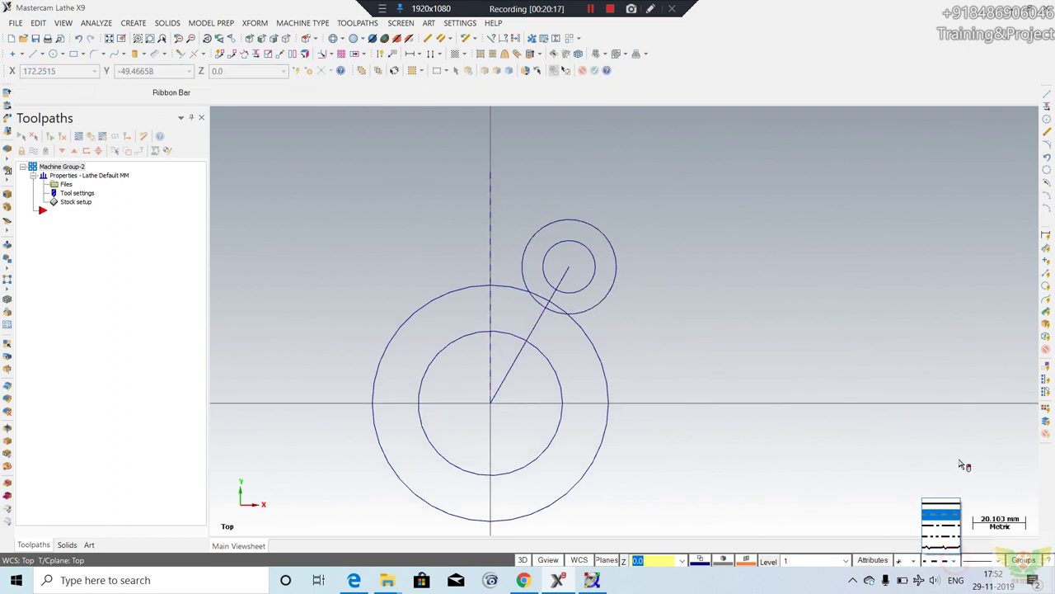
{"action": "left_click", "coordinate": [940, 503]}
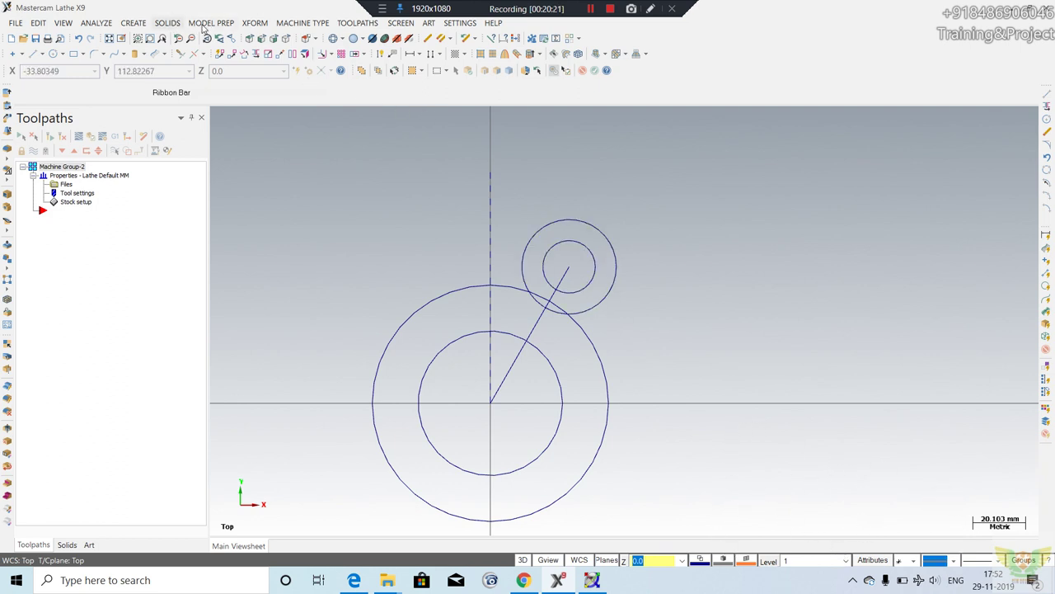
Mirror the 20 mm and 36 mm circle pair across the vertical centre line to the upper left.
{"action": "left_click", "coordinate": [255, 23]}
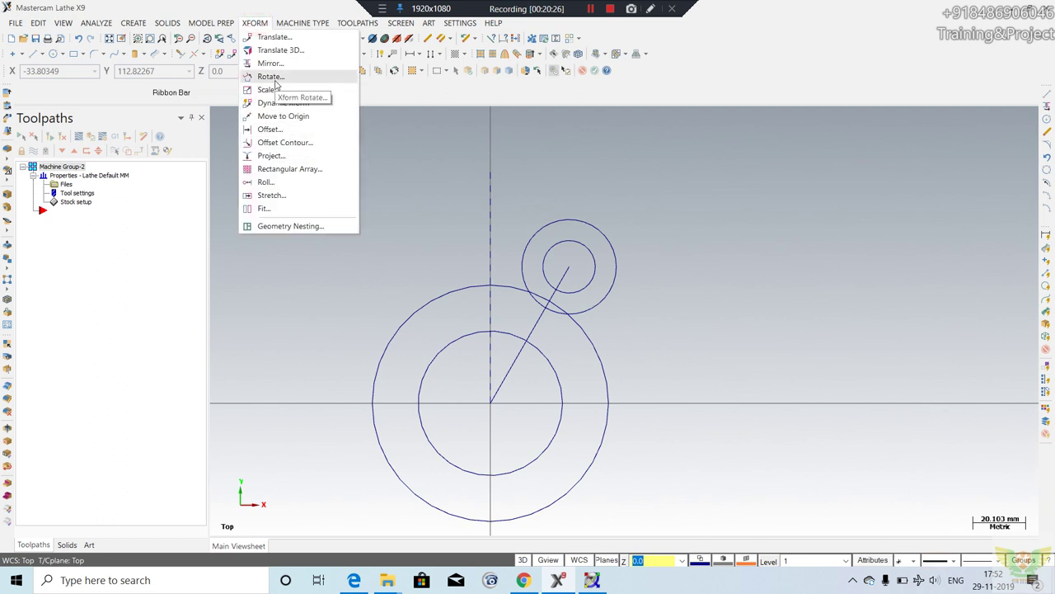
{"action": "left_click", "coordinate": [270, 63]}
{"action": "left_click", "coordinate": [613, 247]}
{"action": "key", "text": "Return"}
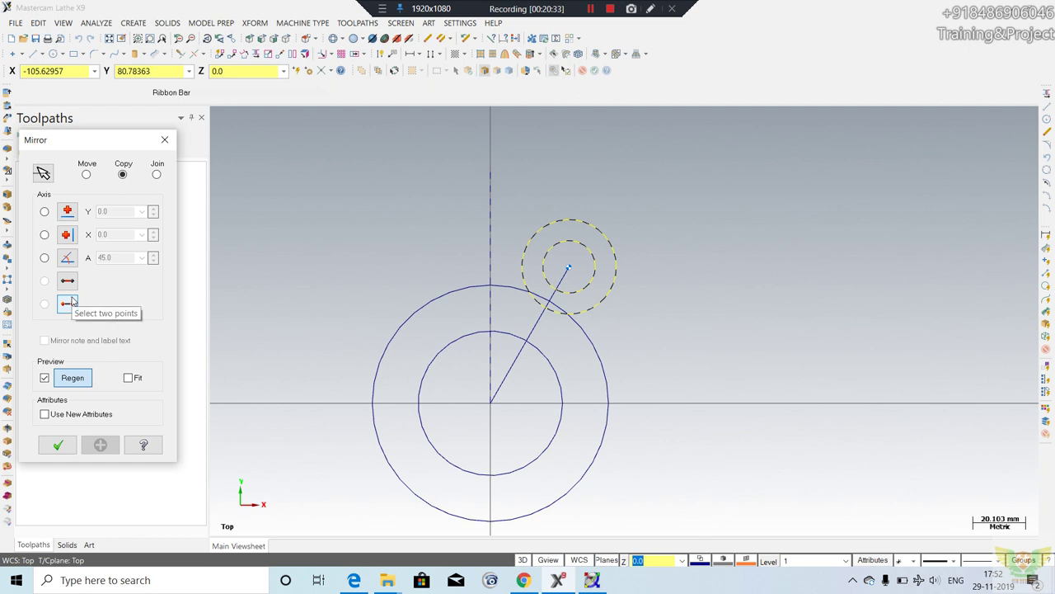
{"action": "left_click", "coordinate": [68, 280]}
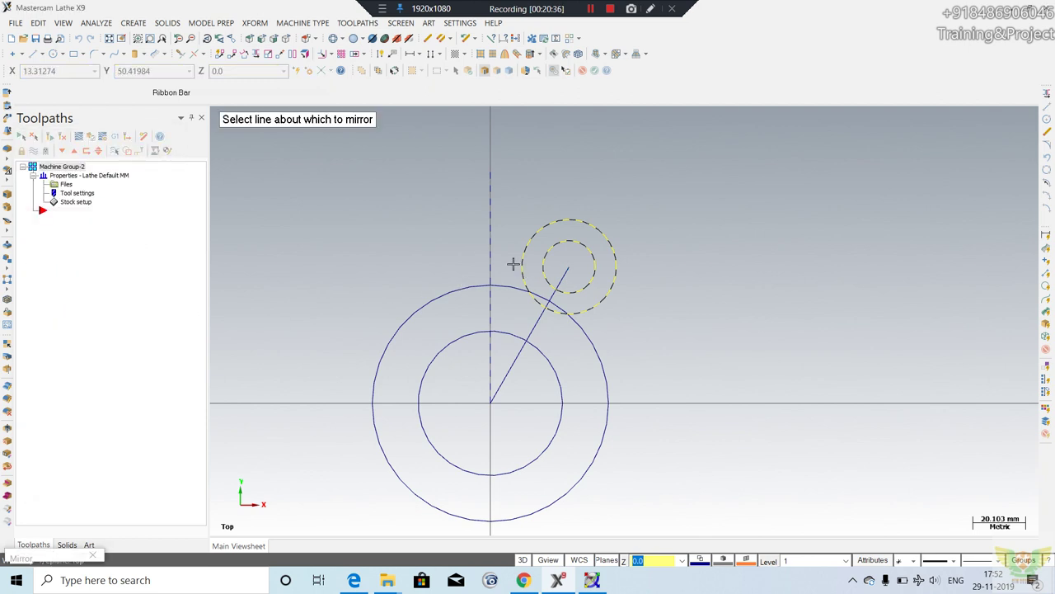
{"action": "left_click", "coordinate": [490, 244]}
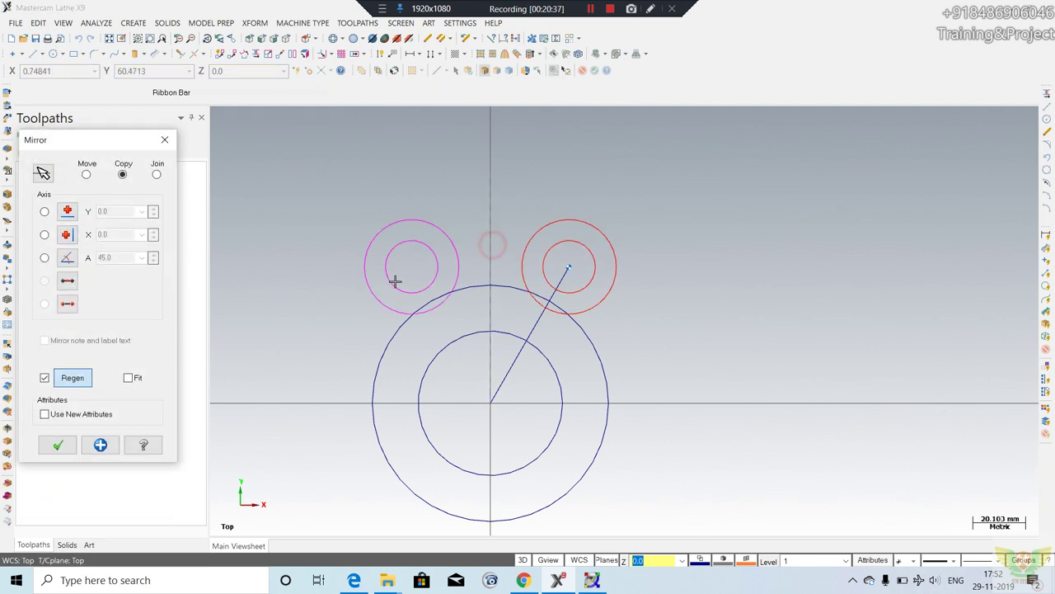
{"action": "left_click", "coordinate": [60, 446]}
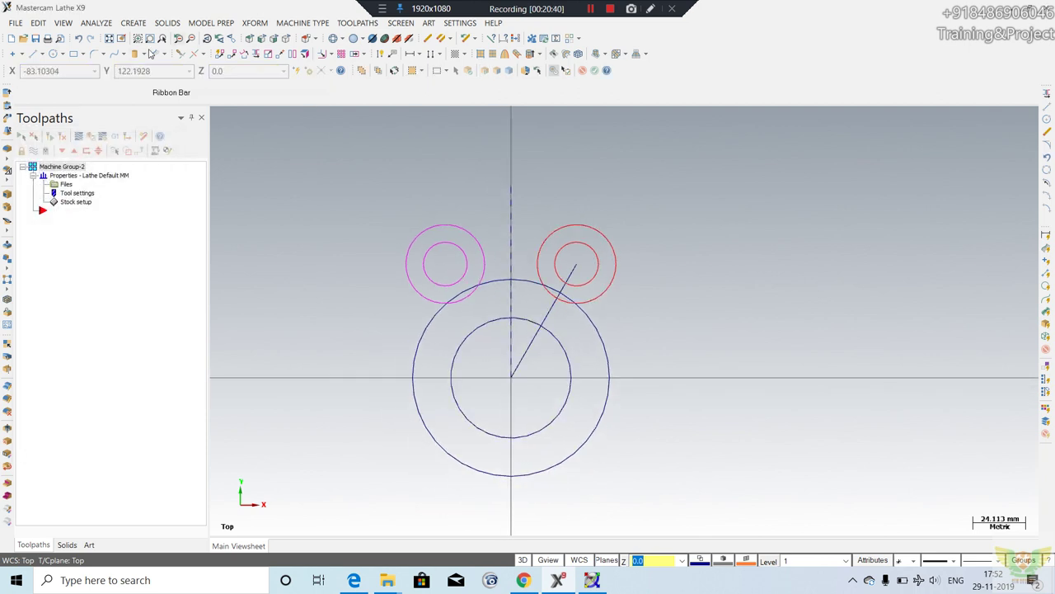
Draw a dashed horizontal centre line from the origin to beyond the large circle's right edge.
{"action": "left_click", "coordinate": [937, 560]}
{"action": "left_click", "coordinate": [938, 524]}
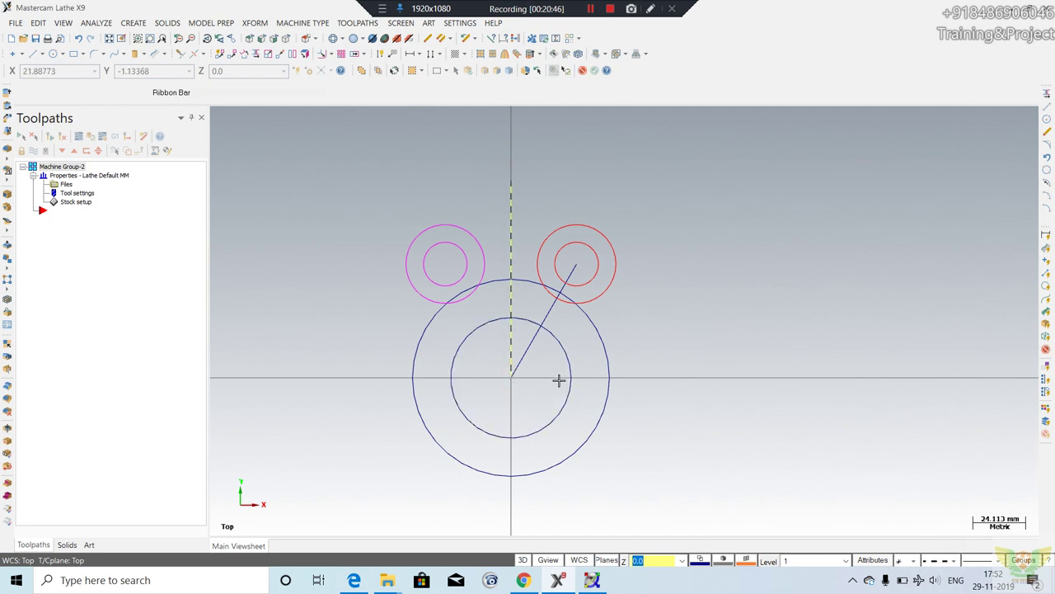
{"action": "scroll", "coordinate": [560, 383], "scroll_direction": "up", "scroll_amount": 1}
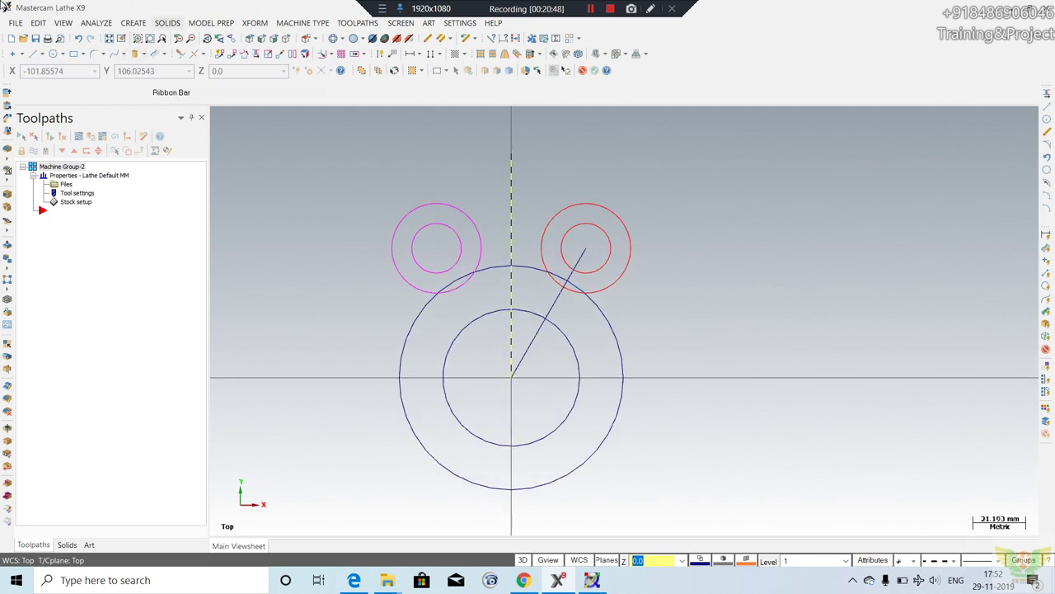
{"action": "left_click", "coordinate": [36, 54]}
{"action": "left_click", "coordinate": [511, 378]}
{"action": "left_click", "coordinate": [711, 381]}
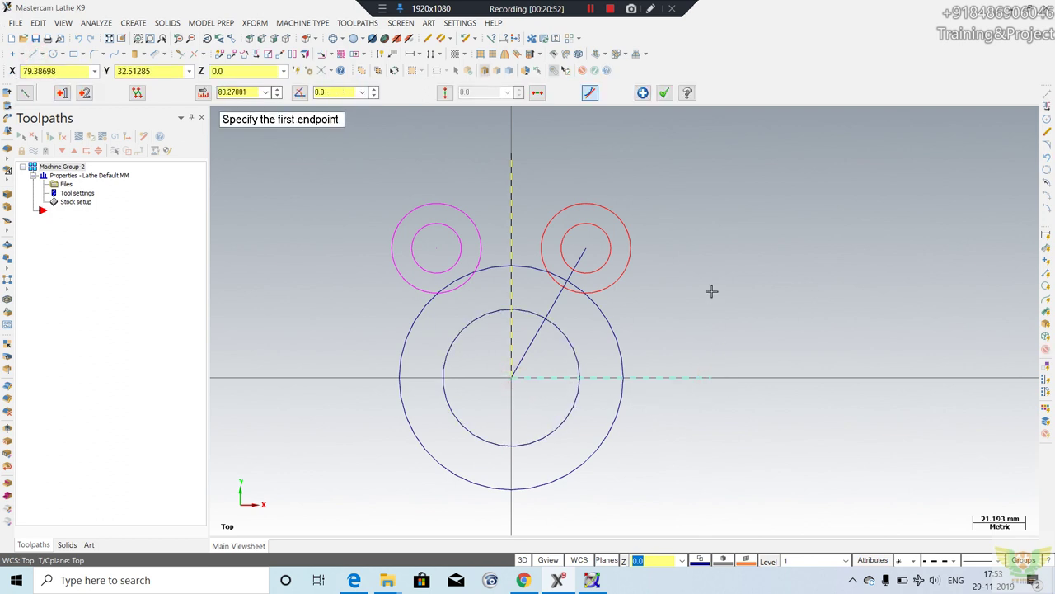
{"action": "key", "text": "Escape"}
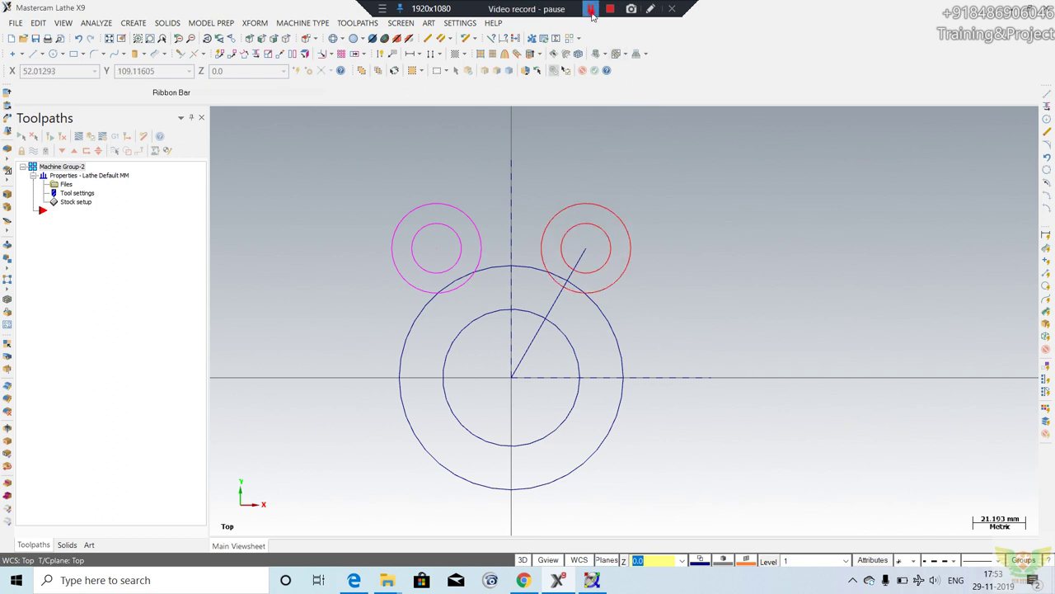
{"action": "scroll", "coordinate": [618, 216], "scroll_direction": "up", "scroll_amount": 1}
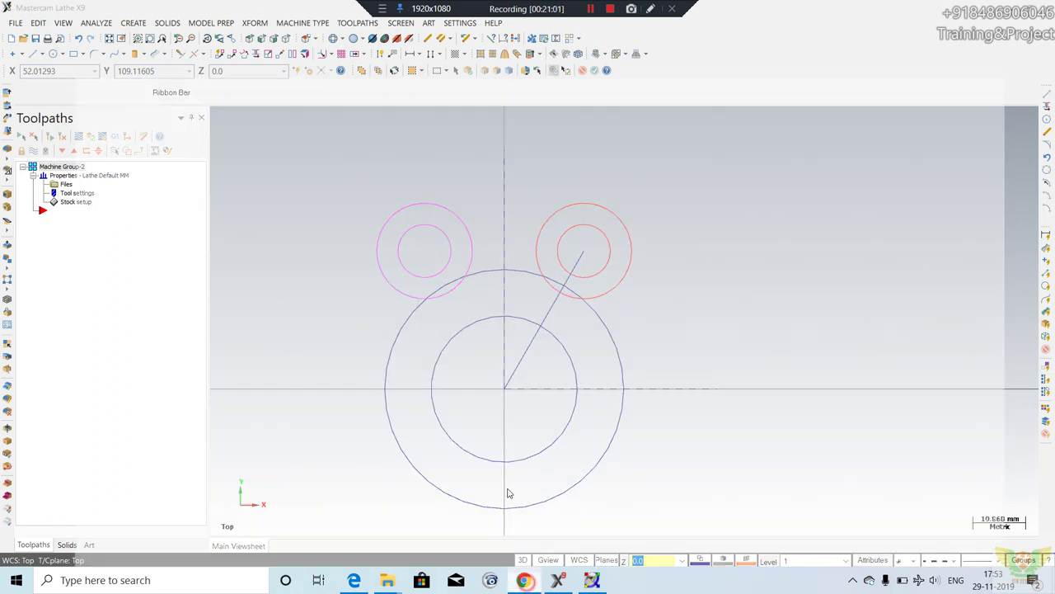
{"action": "left_click", "coordinate": [523, 580]}
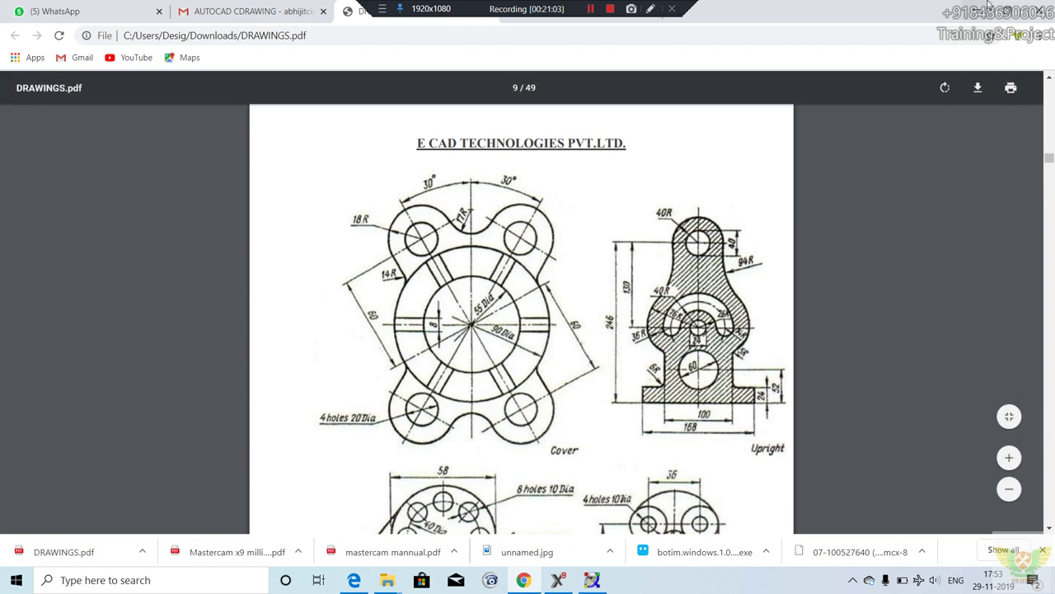
{"action": "key", "text": "alt+Tab"}
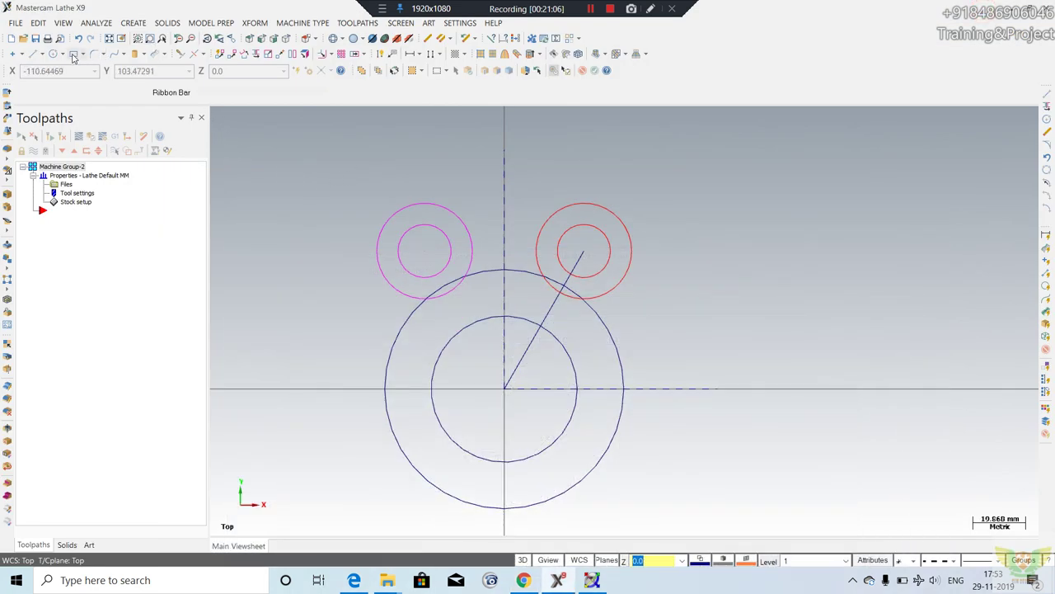
Create a tangent-to-two-entities arc between the outer magenta and red lobe circles.
{"action": "left_click", "coordinate": [82, 54]}
{"action": "left_click", "coordinate": [99, 148]}
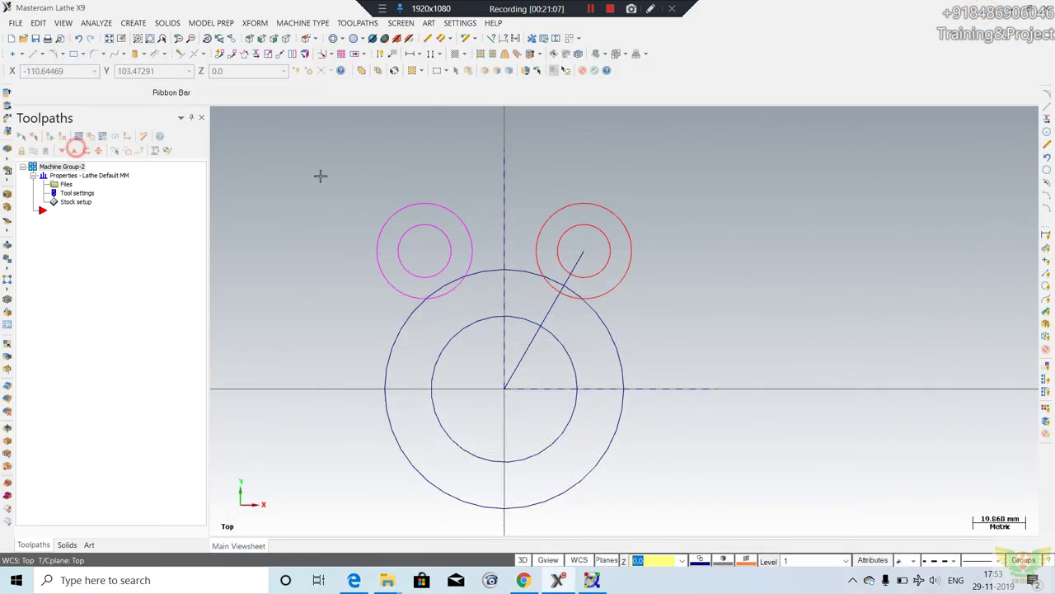
{"action": "left_click", "coordinate": [633, 236]}
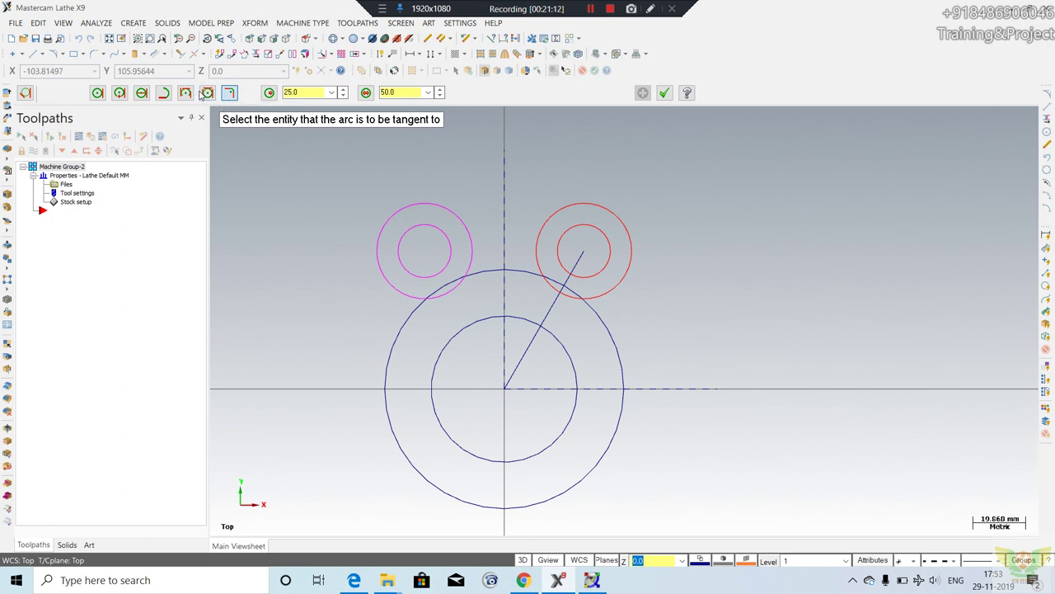
{"action": "left_click", "coordinate": [230, 94]}
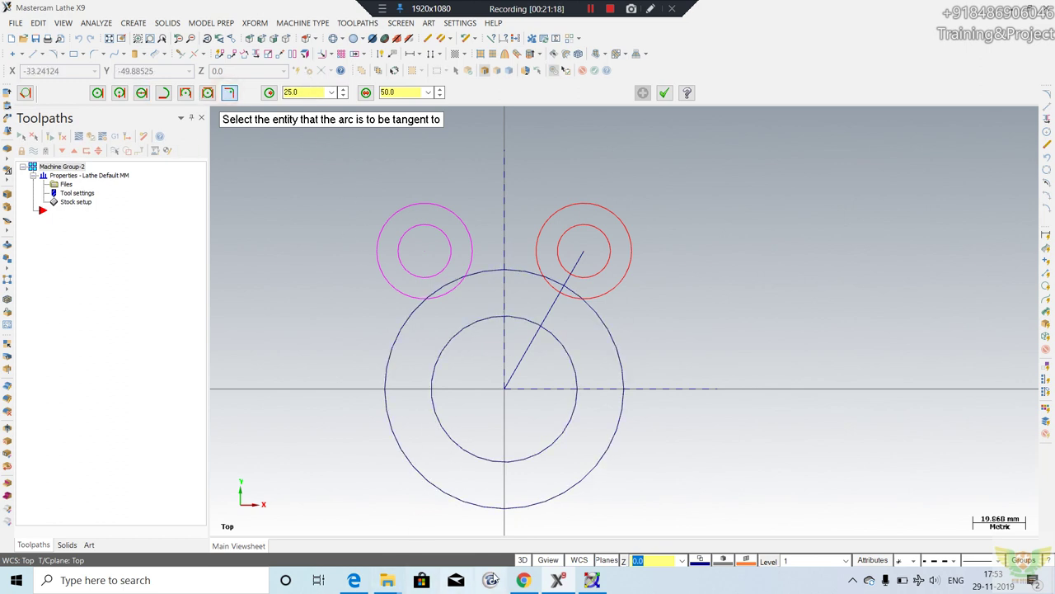
{"action": "left_click", "coordinate": [523, 580]}
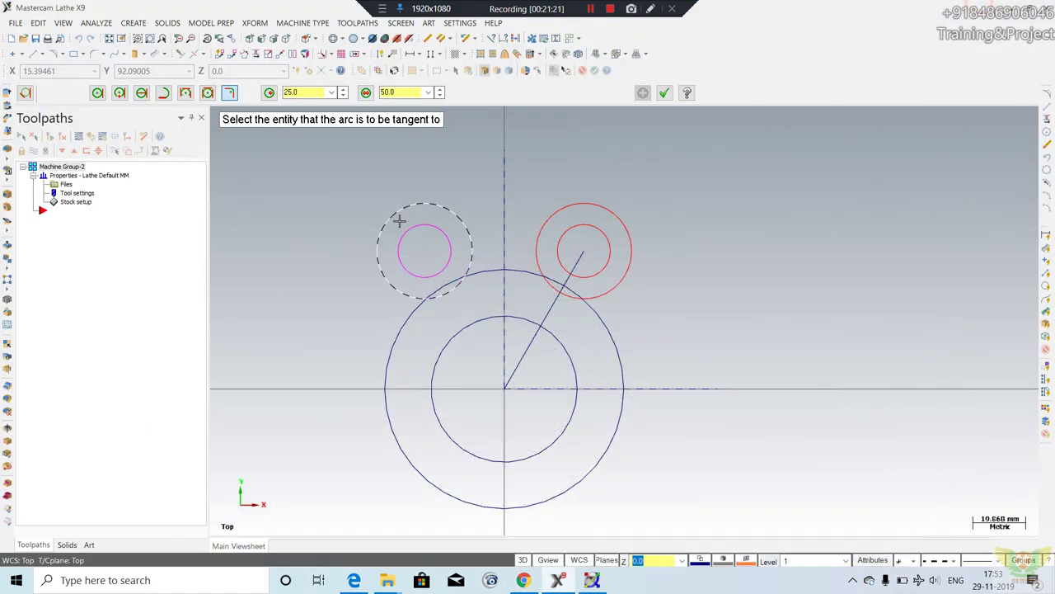
{"action": "left_click", "coordinate": [978, 10]}
{"action": "left_click", "coordinate": [471, 228]}
{"action": "left_click", "coordinate": [311, 92]}
{"action": "type", "text": "17"}
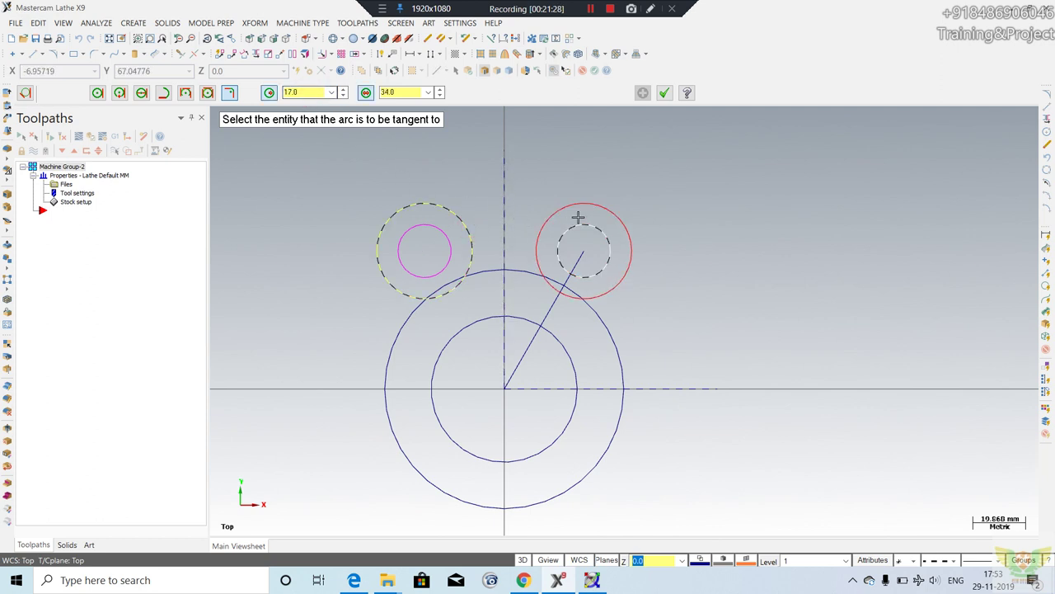
{"action": "left_click", "coordinate": [542, 228]}
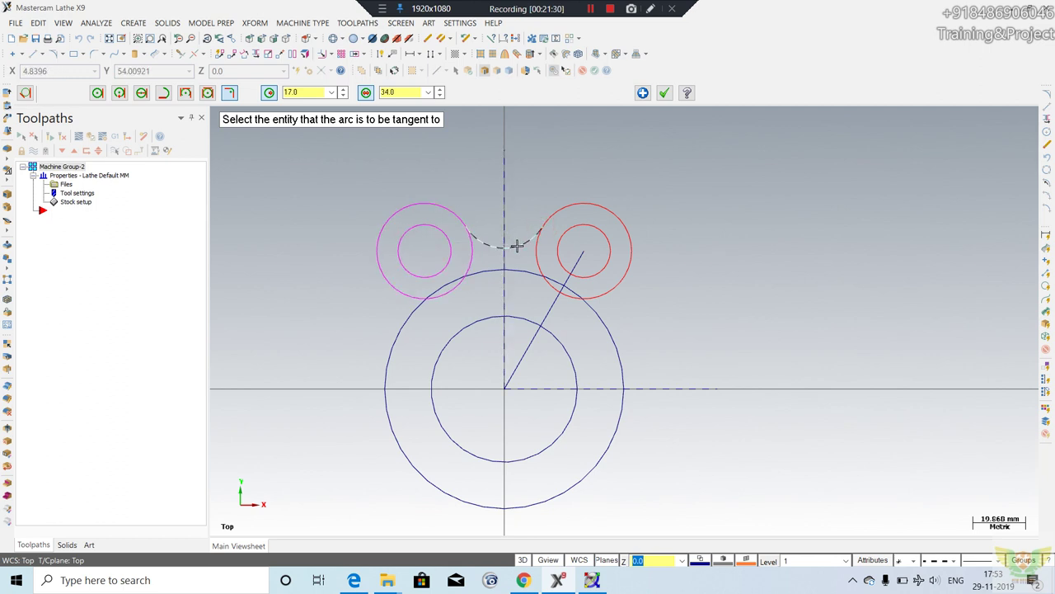
{"action": "scroll", "coordinate": [611, 156], "scroll_direction": "down", "scroll_amount": 1}
{"action": "left_click", "coordinate": [665, 93]}
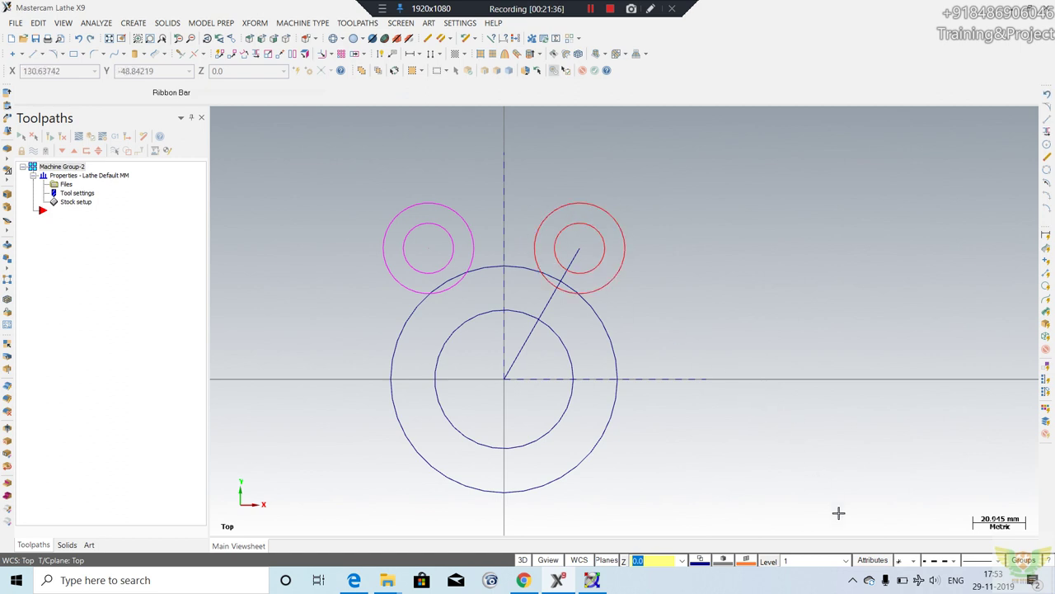
Restore solid lines and create the 17 mm radius arc tangent to both outer circles.
{"action": "left_click", "coordinate": [952, 561]}
{"action": "left_click", "coordinate": [945, 501]}
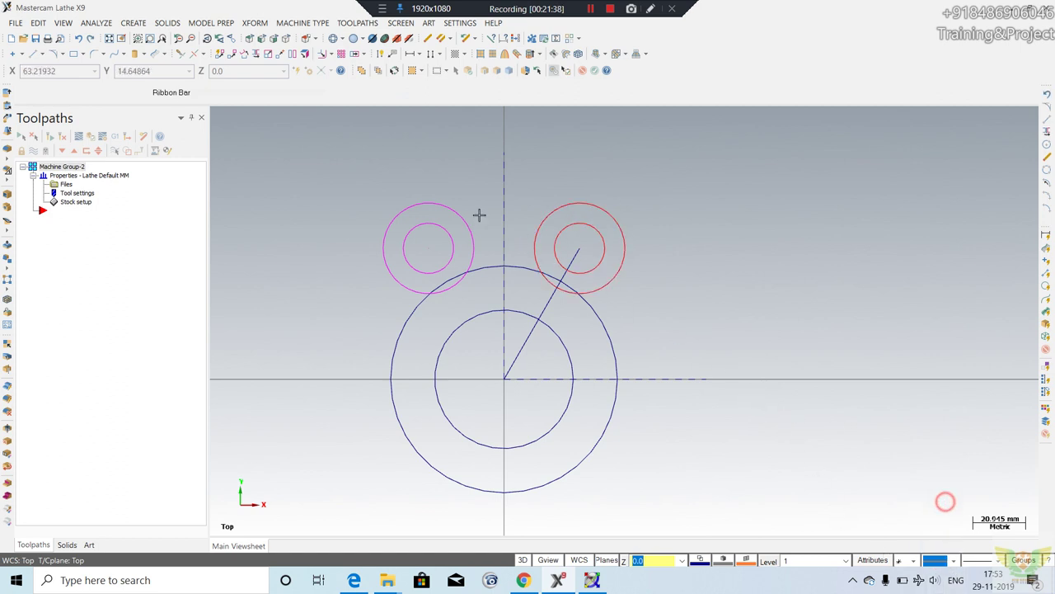
{"action": "double_click", "coordinate": [302, 93]}
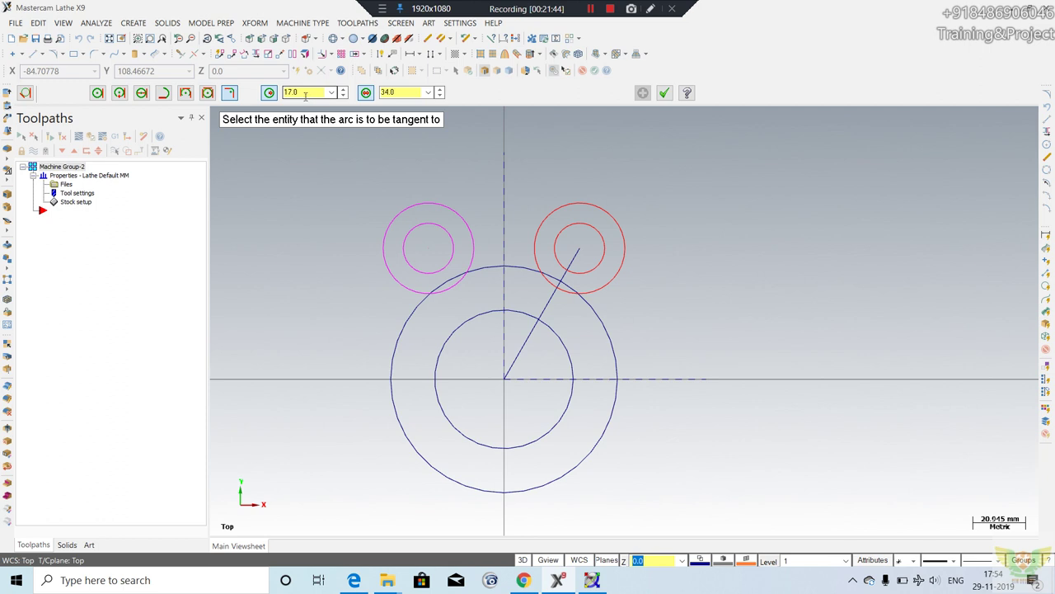
{"action": "left_click", "coordinate": [457, 213]}
{"action": "left_click", "coordinate": [539, 218]}
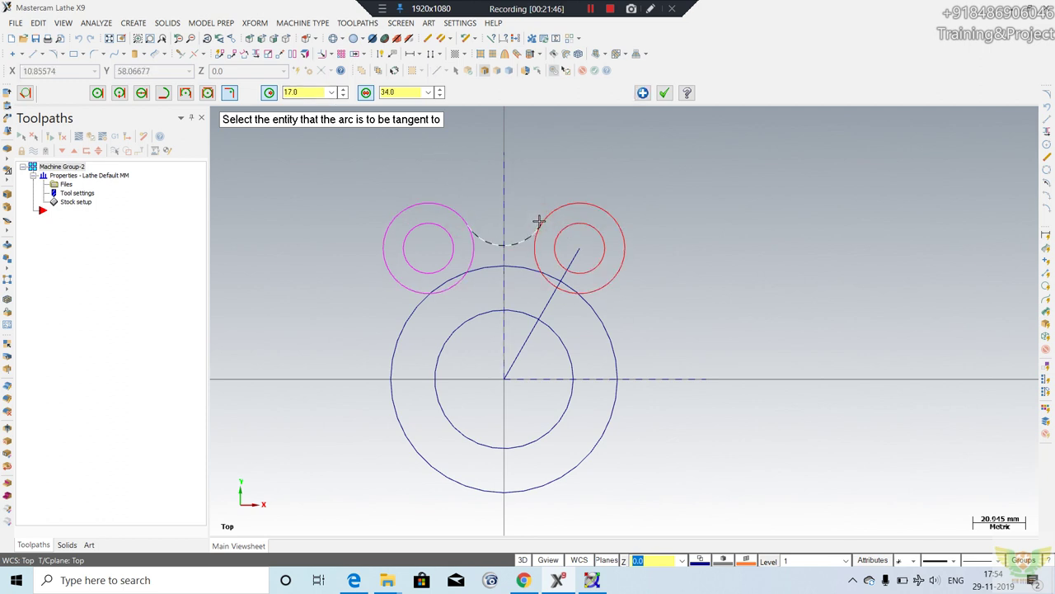
{"action": "left_click", "coordinate": [664, 93]}
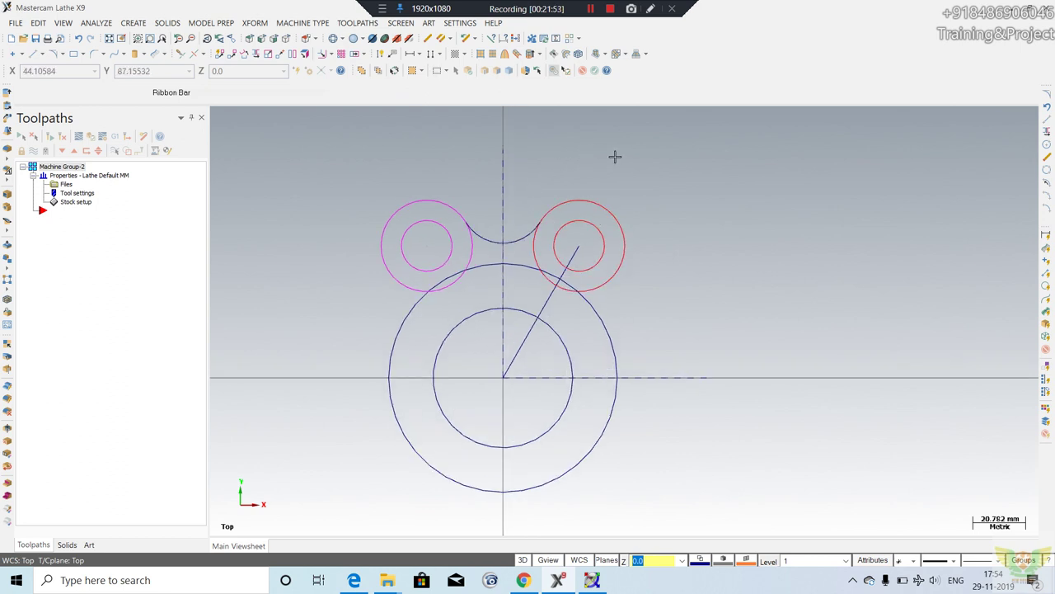
{"action": "scroll", "coordinate": [587, 239], "scroll_direction": "down", "scroll_amount": 1}
Compare the sketch against the Cover view in DRAWINGS.pdf, then return to Mastercam.
{"action": "scroll", "coordinate": [592, 229], "scroll_direction": "down", "scroll_amount": 1}
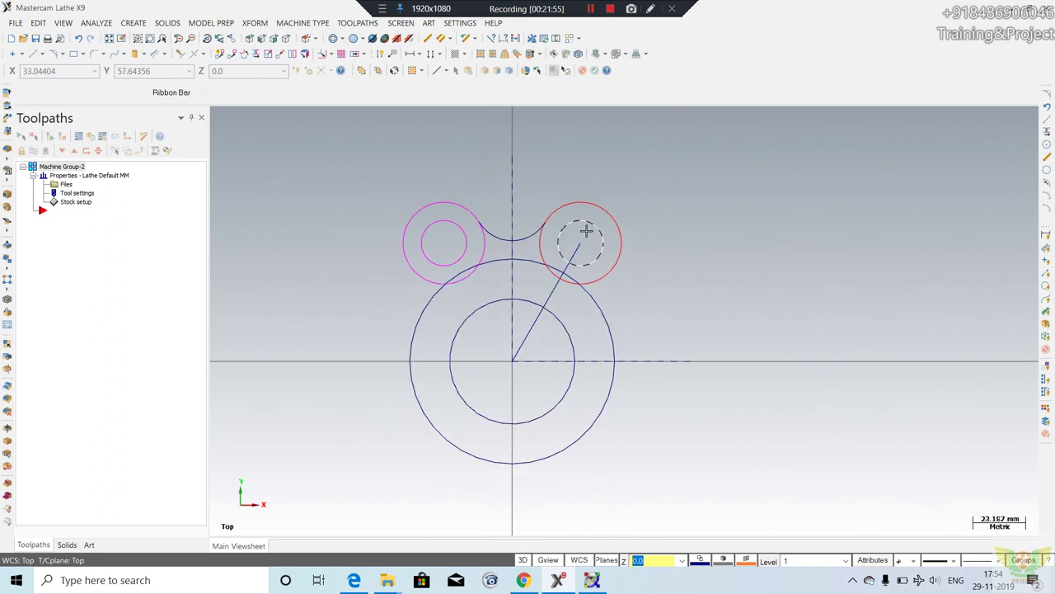
{"action": "scroll", "coordinate": [601, 309], "scroll_direction": "up", "scroll_amount": 1}
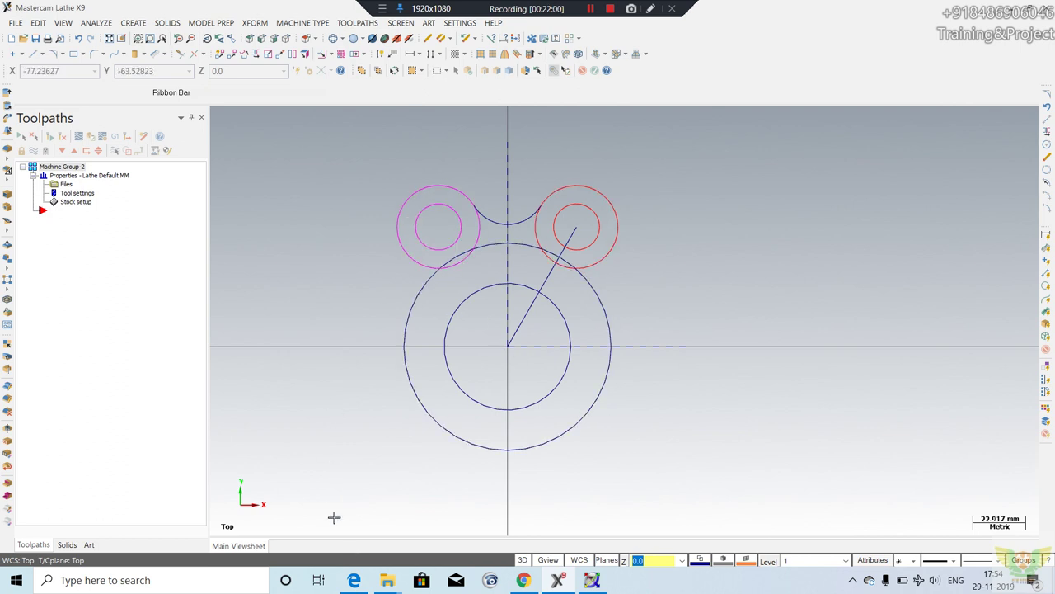
{"action": "left_click", "coordinate": [592, 580]}
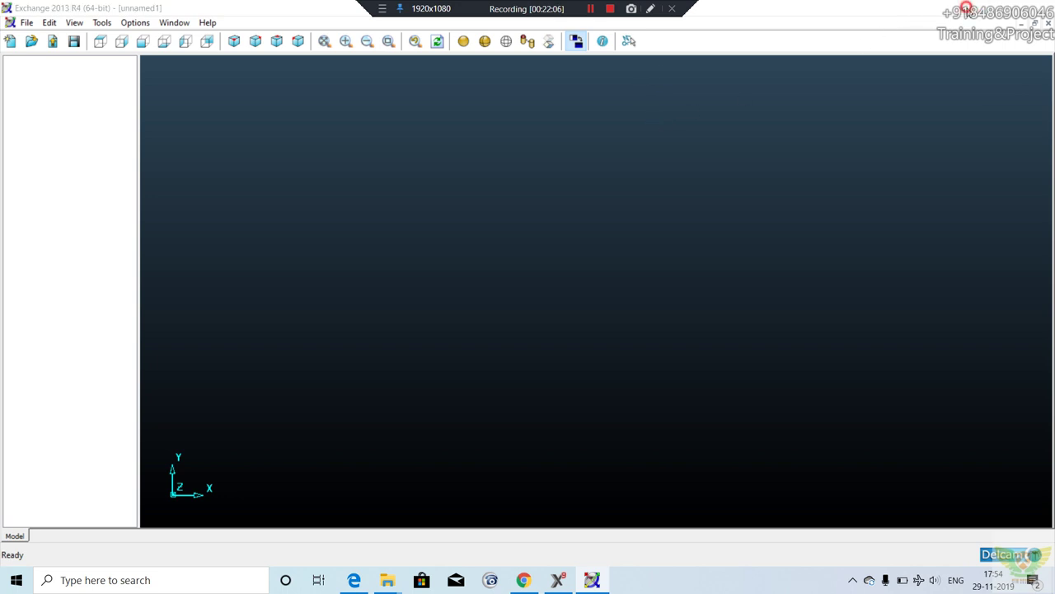
{"action": "key", "text": "alt+Tab"}
{"action": "left_click", "coordinate": [526, 580]}
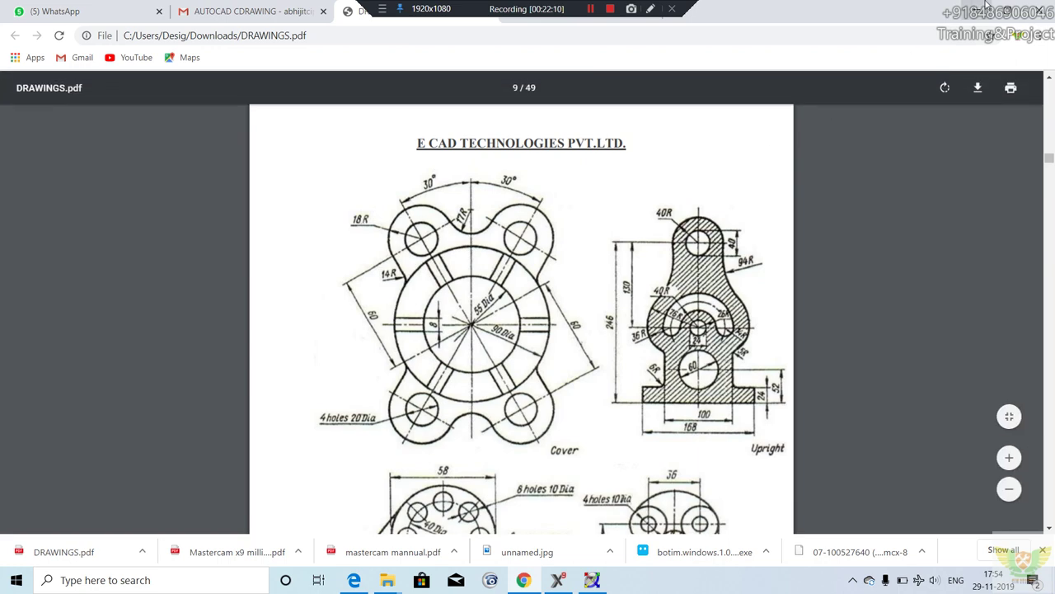
{"action": "key", "text": "alt+Tab"}
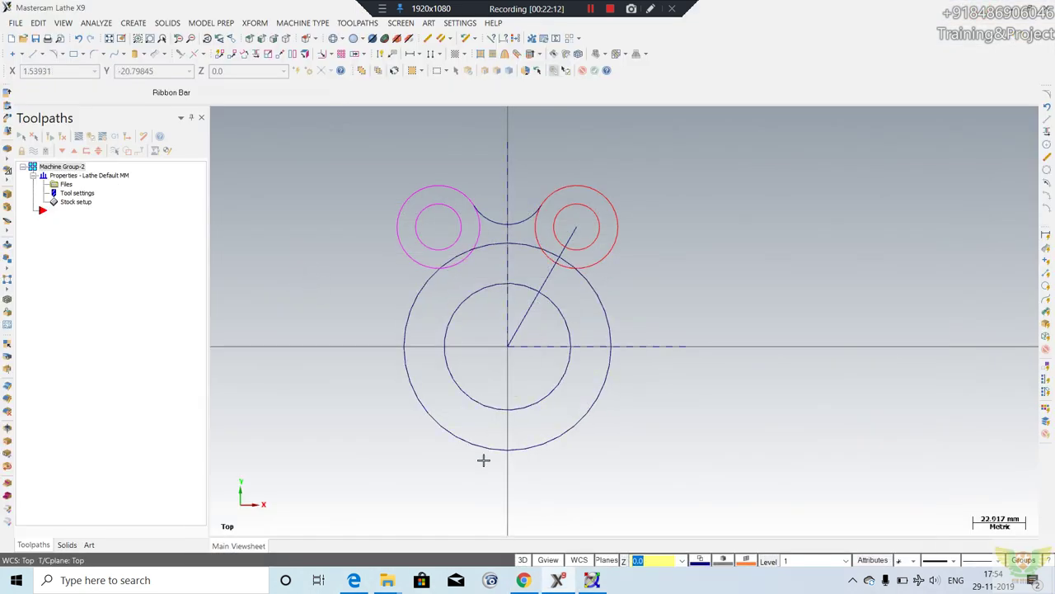
{"action": "left_click", "coordinate": [525, 581]}
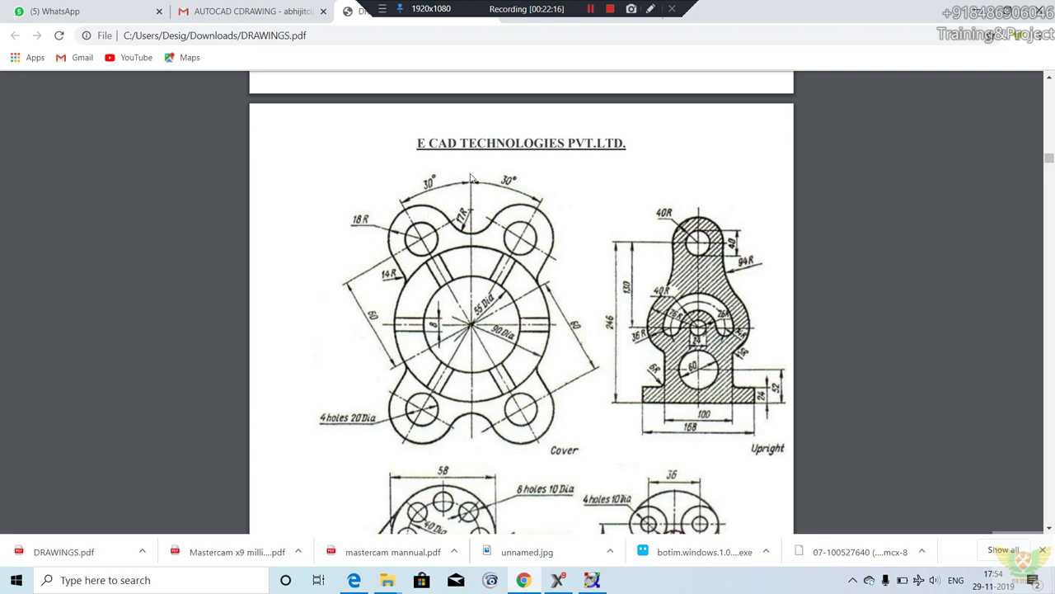
{"action": "key", "text": "alt+Tab"}
{"action": "scroll", "coordinate": [430, 255], "scroll_direction": "up", "scroll_amount": 1}
{"action": "scroll", "coordinate": [441, 218], "scroll_direction": "up", "scroll_amount": 1}
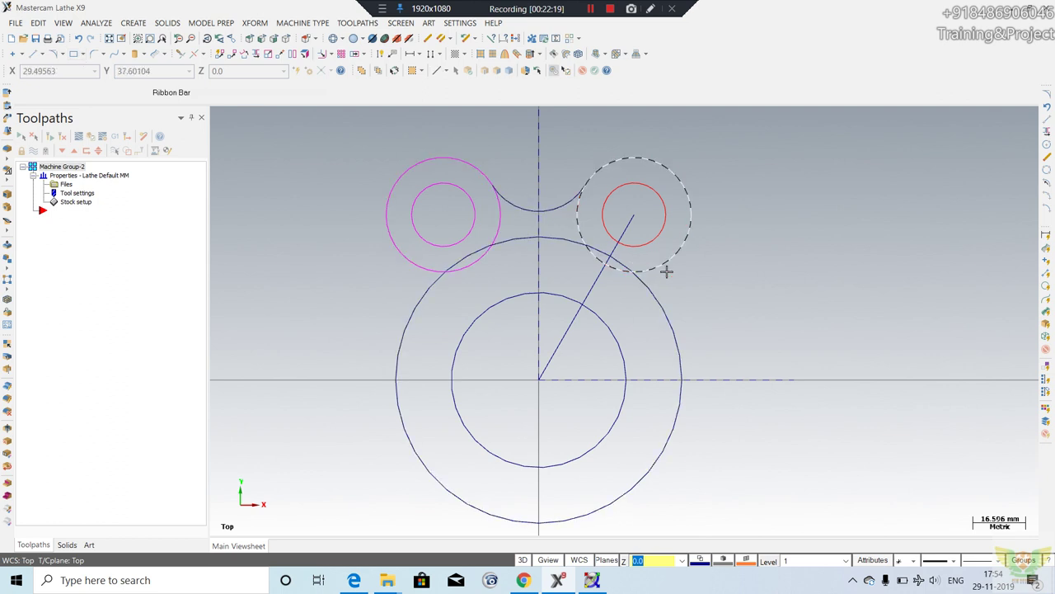
{"action": "left_click", "coordinate": [61, 53]}
Add a line parallel to the 60° radial line, offset 18 mm to its right.
{"action": "left_click", "coordinate": [90, 108]}
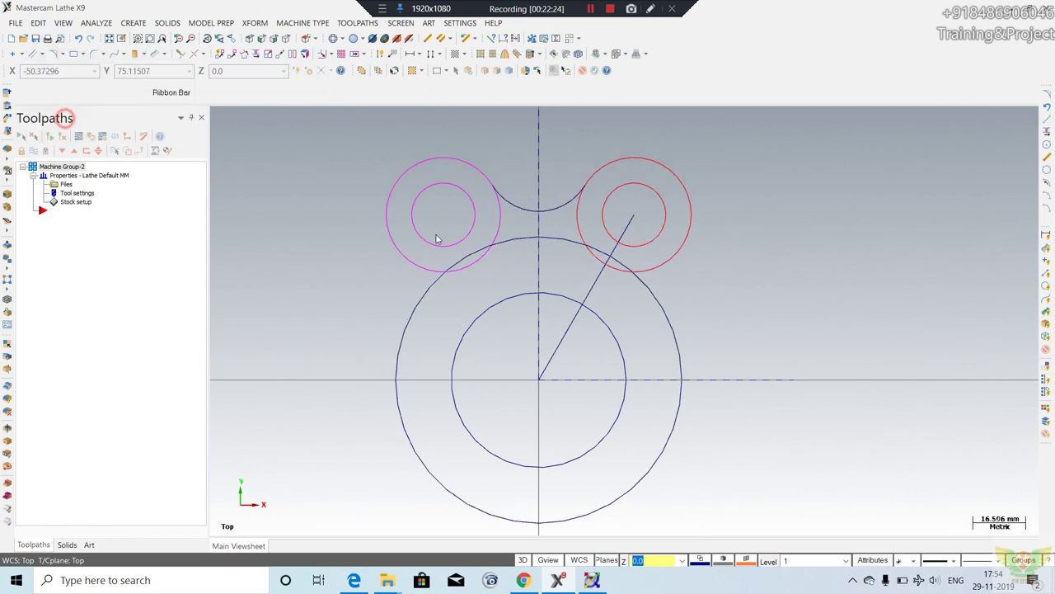
{"action": "left_click", "coordinate": [631, 222]}
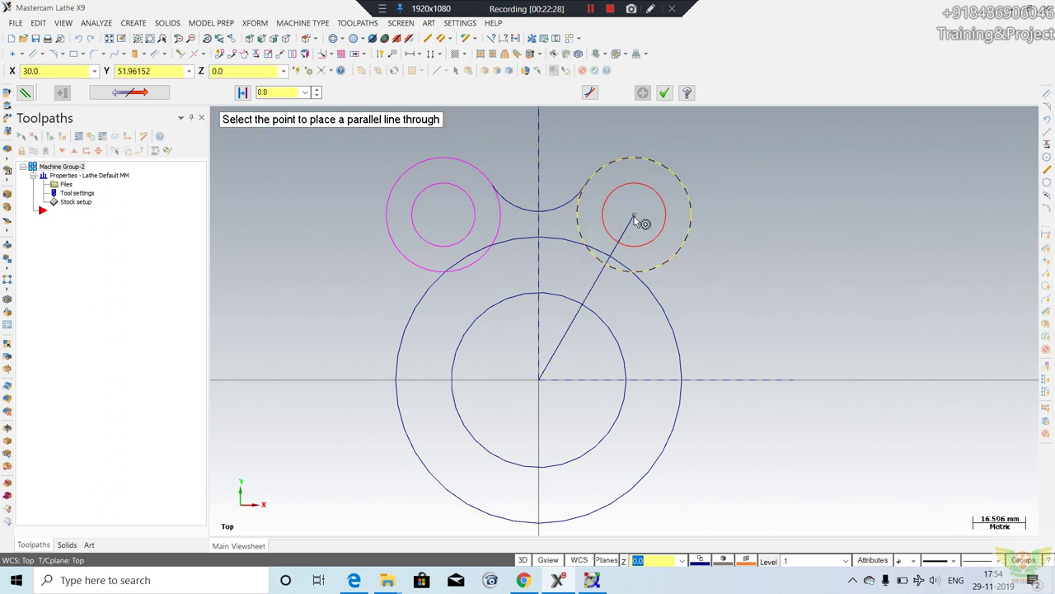
{"action": "left_click", "coordinate": [634, 218]}
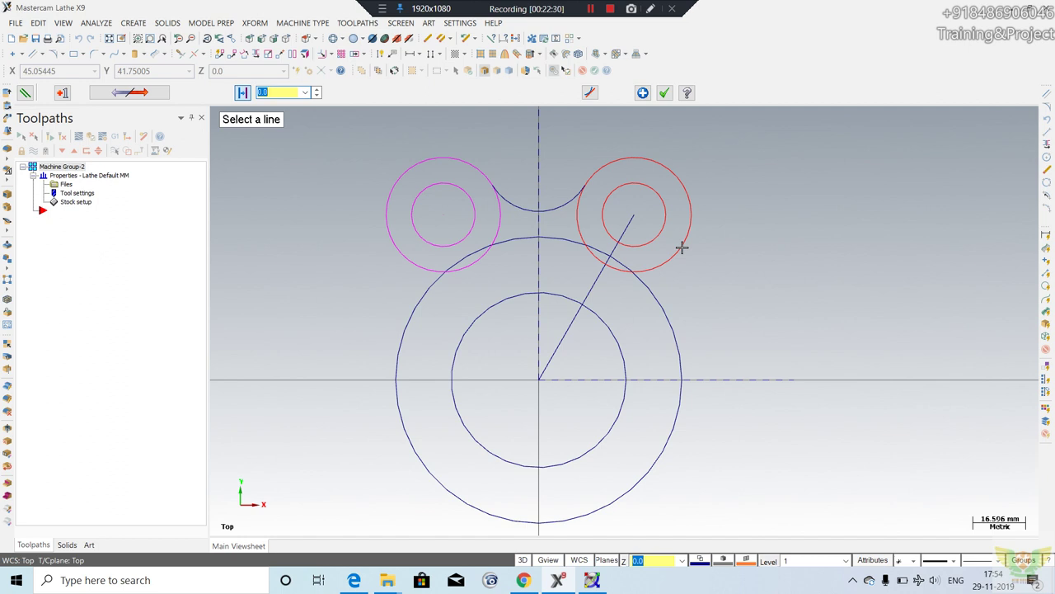
{"action": "left_click", "coordinate": [624, 240]}
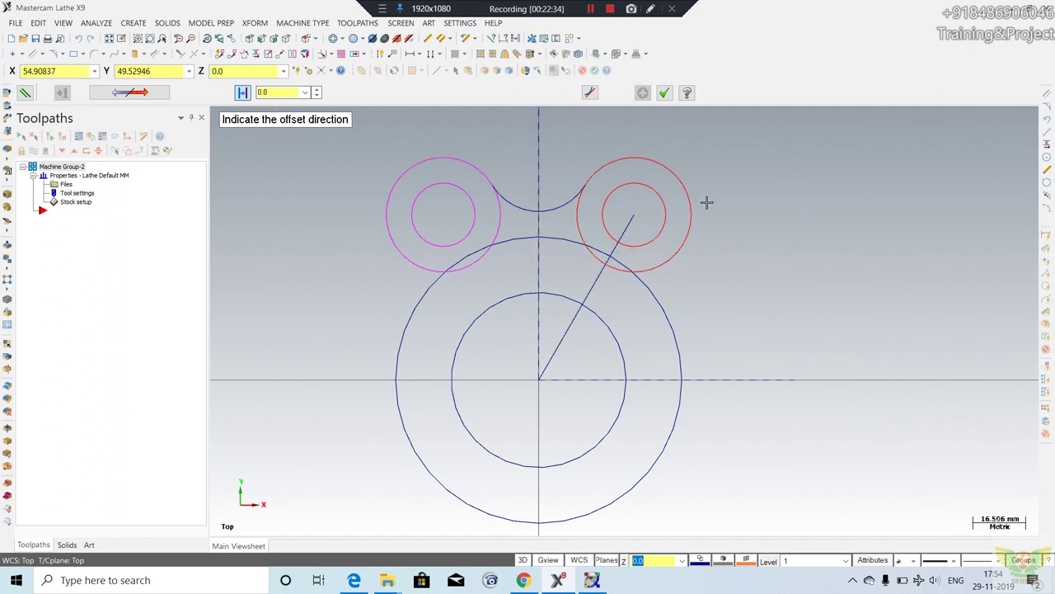
{"action": "left_click", "coordinate": [524, 579]}
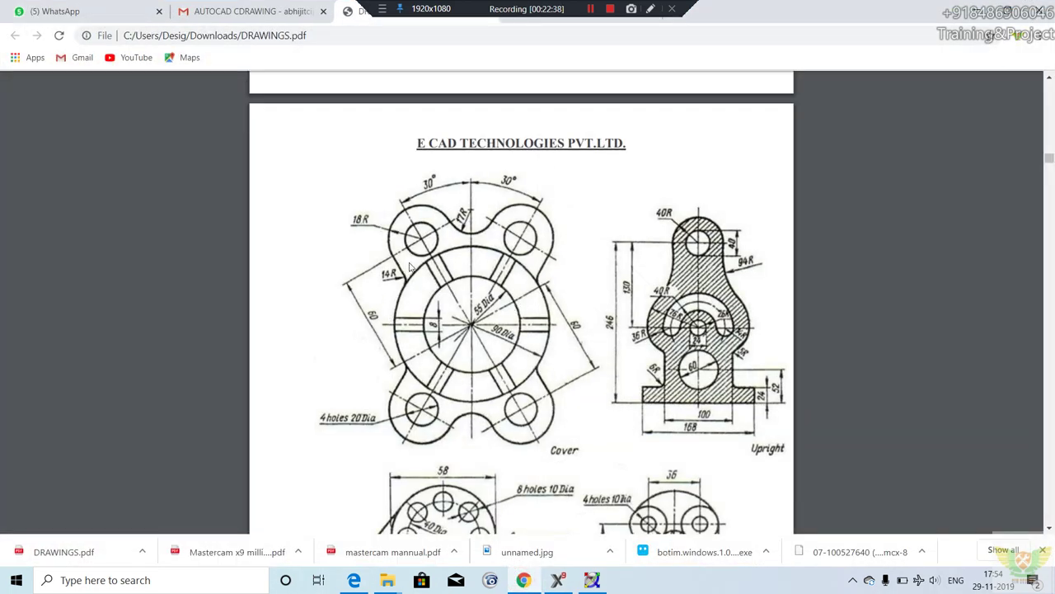
{"action": "key", "text": "alt+Tab"}
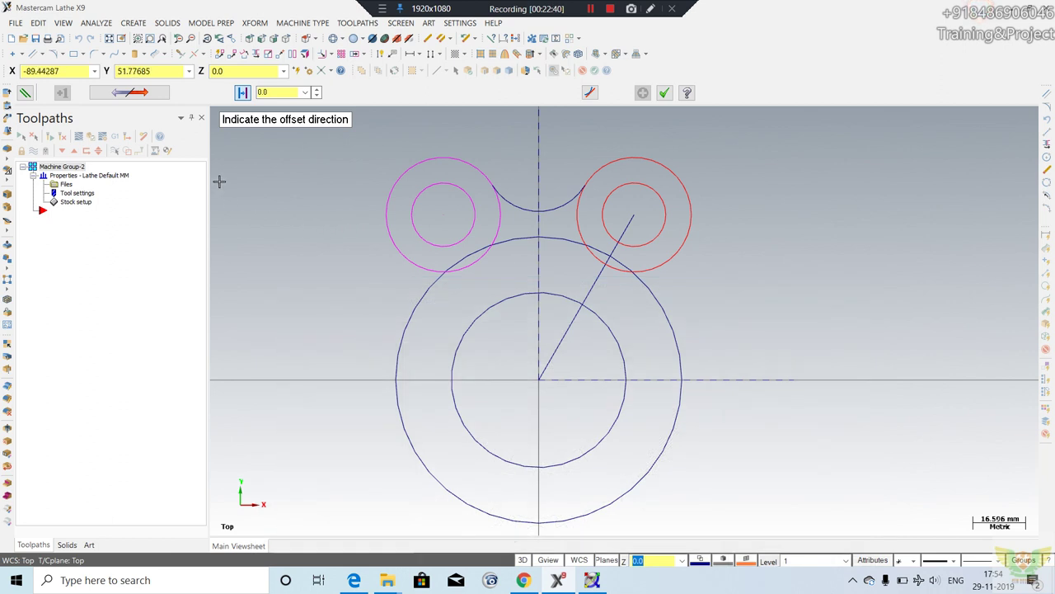
{"action": "double_click", "coordinate": [282, 93]}
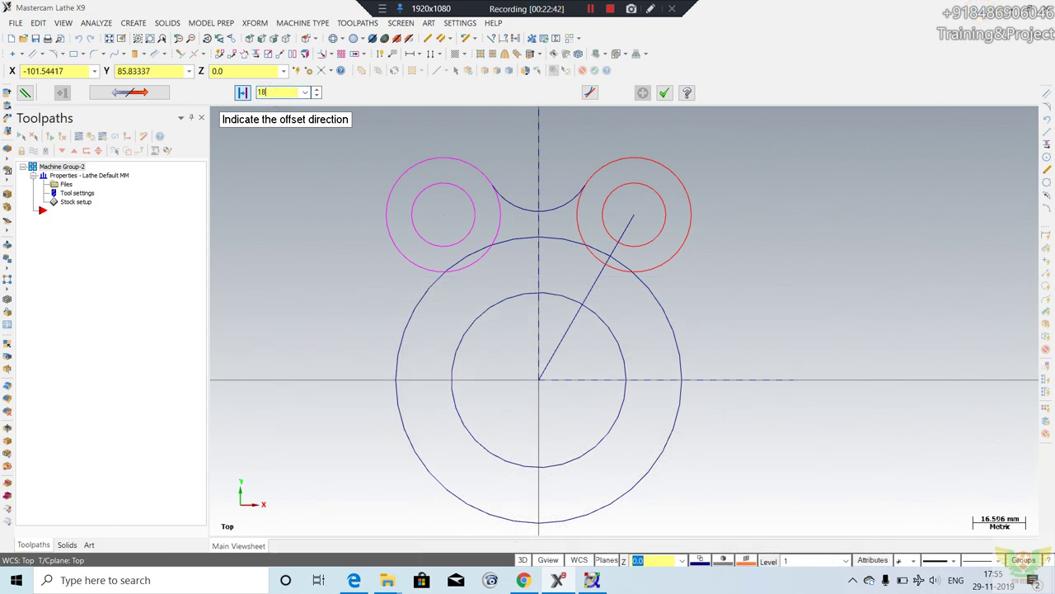
{"action": "type", "text": "18"}
{"action": "left_click", "coordinate": [704, 277]}
{"action": "left_click", "coordinate": [136, 94]}
{"action": "left_click", "coordinate": [138, 94]}
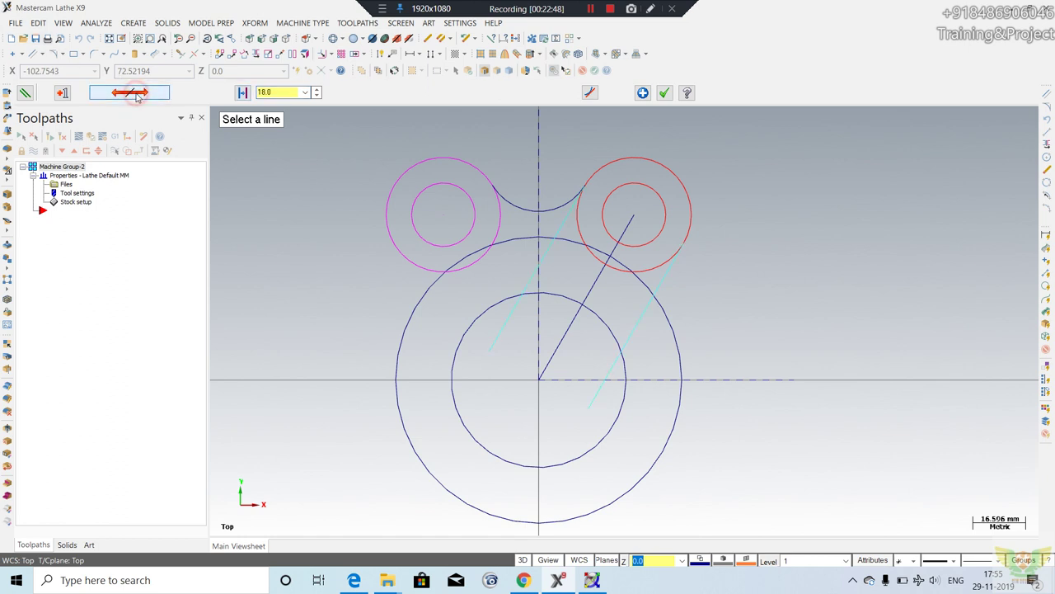
{"action": "left_click", "coordinate": [138, 94]}
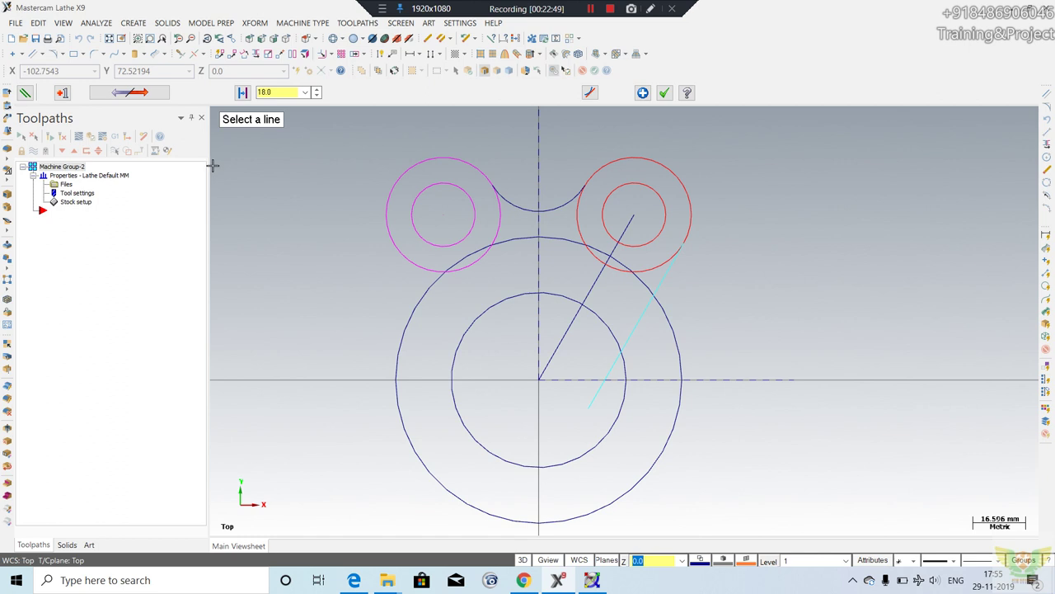
{"action": "left_click", "coordinate": [666, 93]}
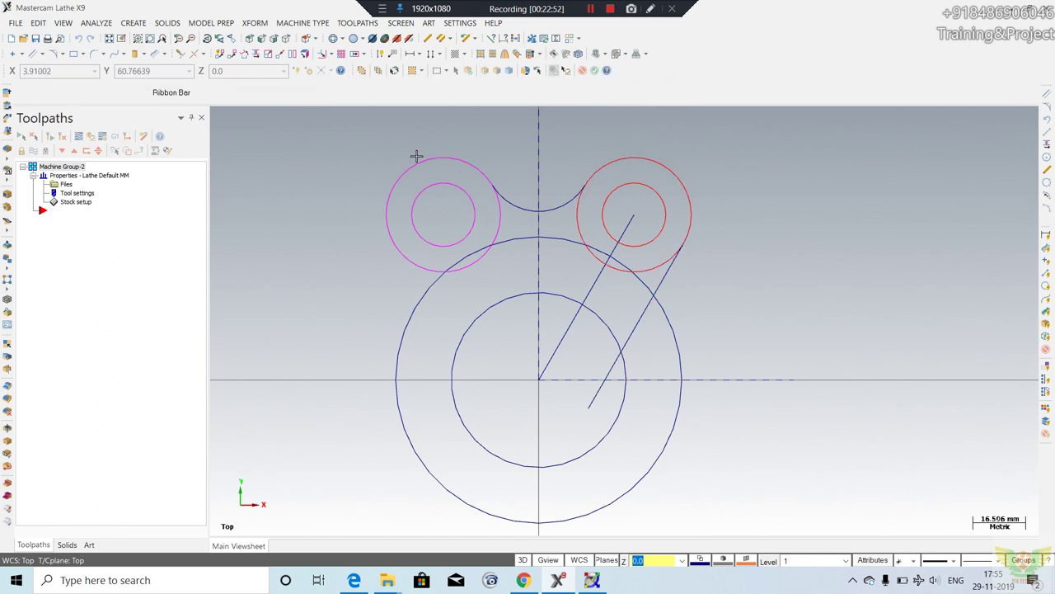
Mirror the 18 mm parallel line across the vertical centre line for the left lobe.
{"action": "left_click", "coordinate": [255, 22]}
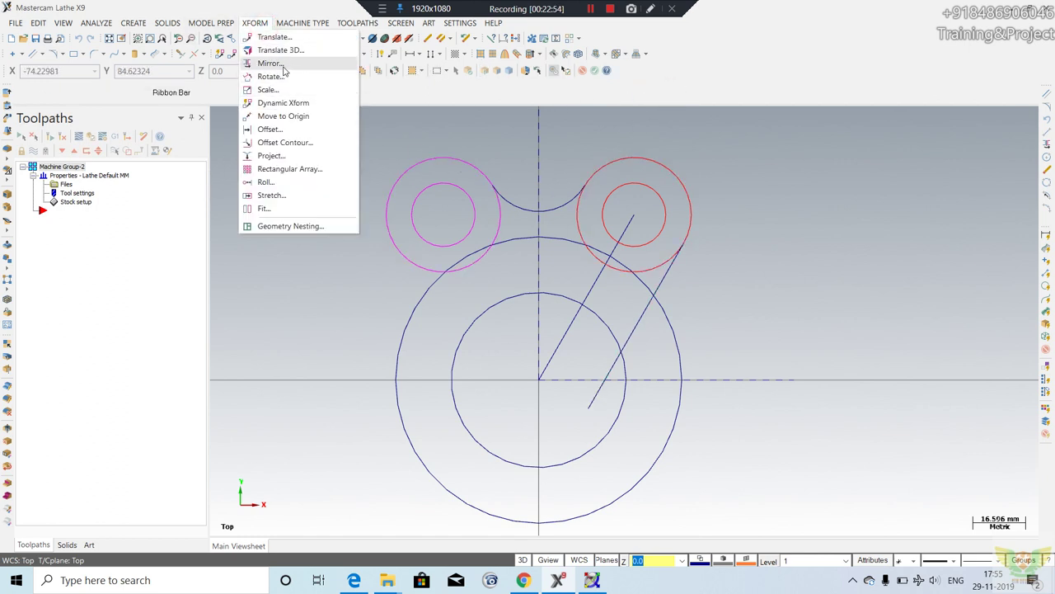
{"action": "left_click", "coordinate": [271, 64]}
{"action": "left_click", "coordinate": [670, 279]}
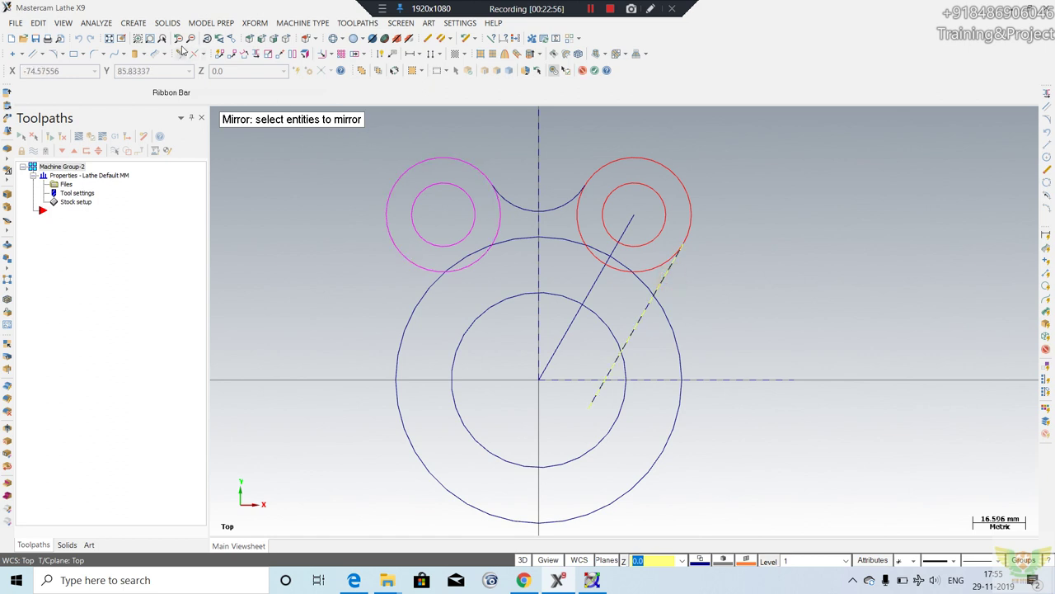
{"action": "left_click", "coordinate": [659, 309]}
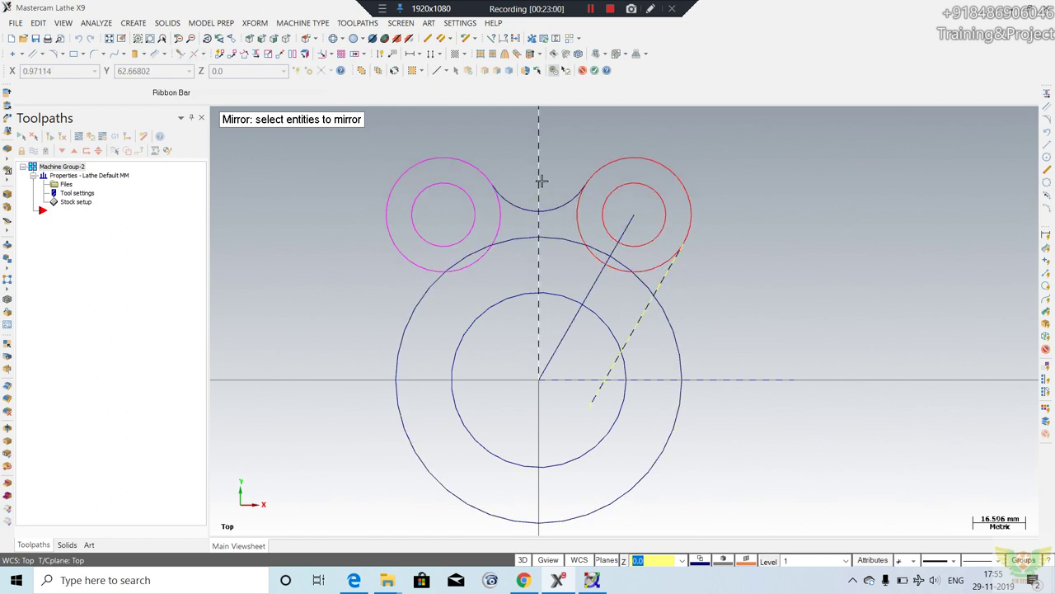
{"action": "key", "text": "Return"}
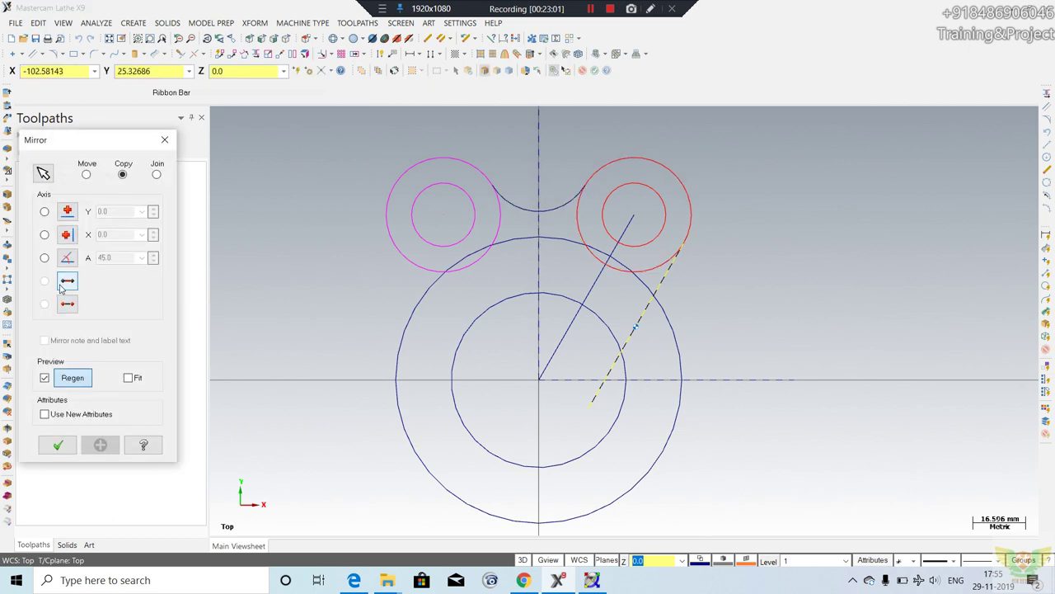
{"action": "left_click", "coordinate": [67, 280]}
{"action": "left_click", "coordinate": [539, 226]}
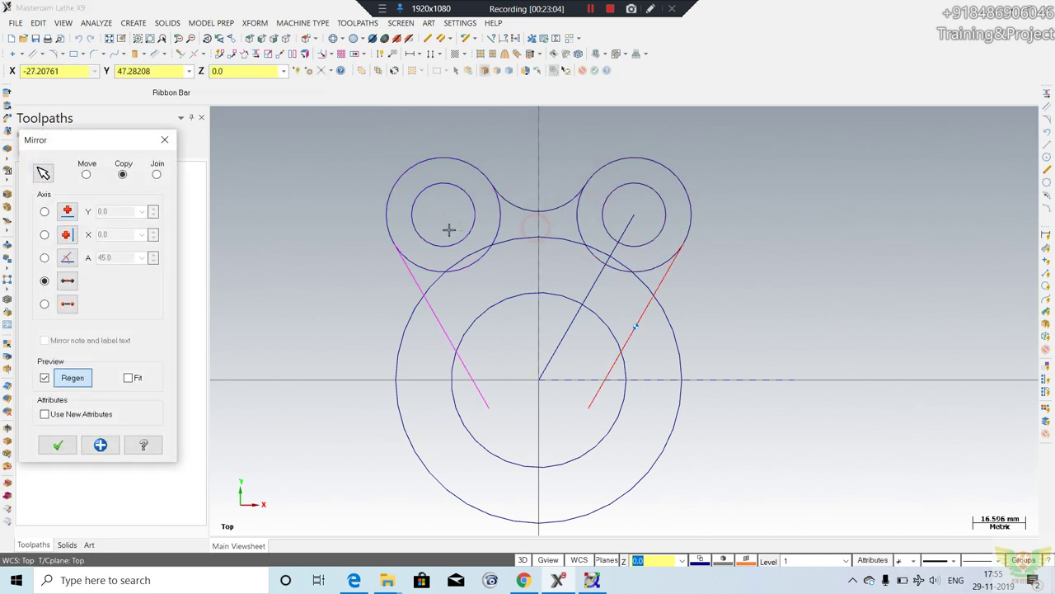
{"action": "left_click", "coordinate": [58, 444]}
{"action": "scroll", "coordinate": [412, 301], "scroll_direction": "up", "scroll_amount": 1}
{"action": "scroll", "coordinate": [412, 301], "scroll_direction": "up", "scroll_amount": 1}
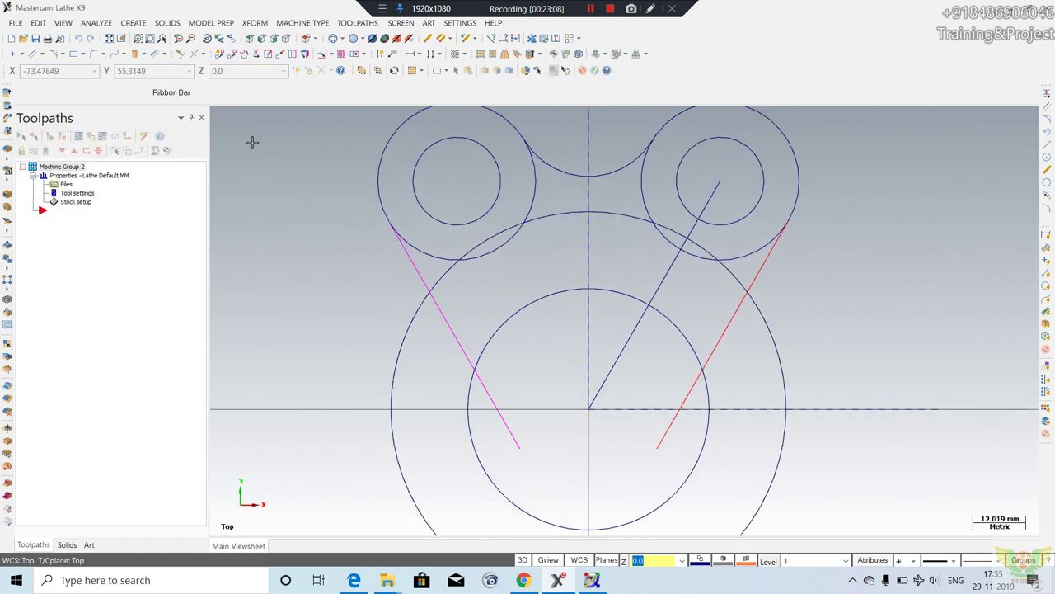
{"action": "left_click", "coordinate": [93, 59]}
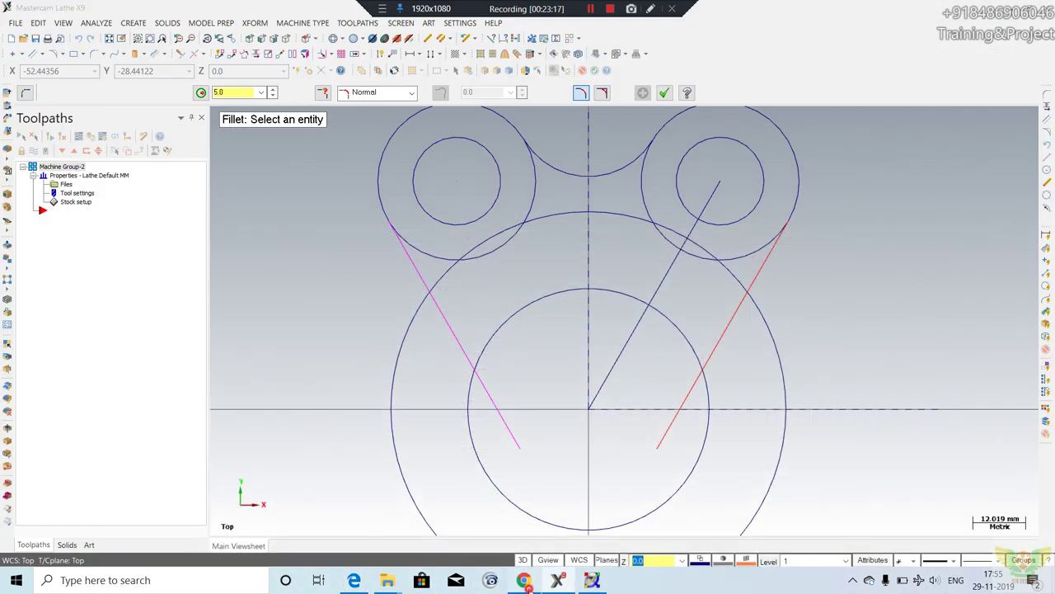
Recheck the Cover reference drawing and return to the Mastercam sketch.
{"action": "left_click", "coordinate": [524, 580]}
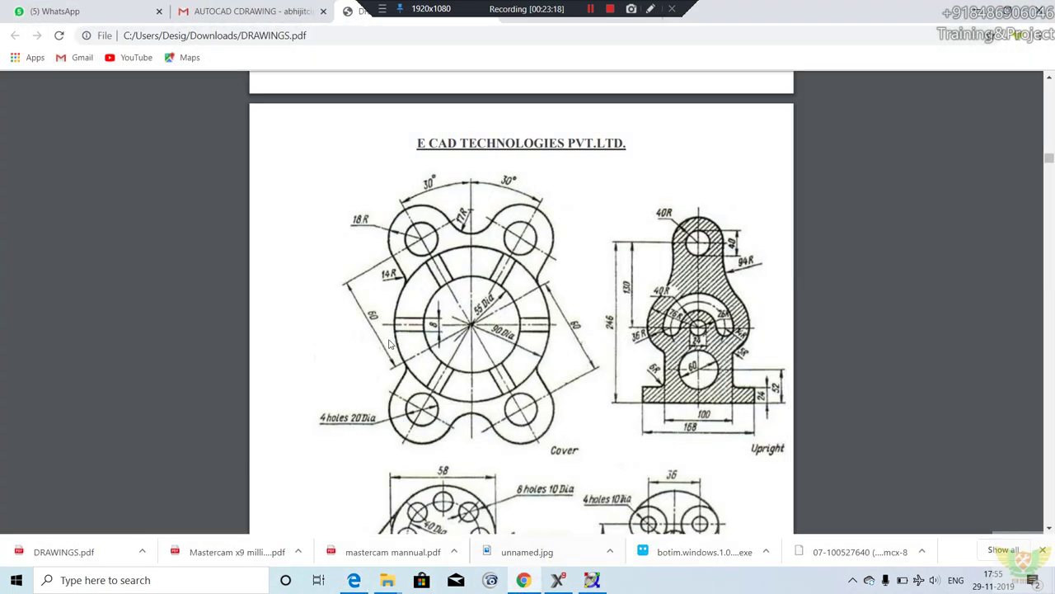
{"action": "key", "text": "alt+Tab"}
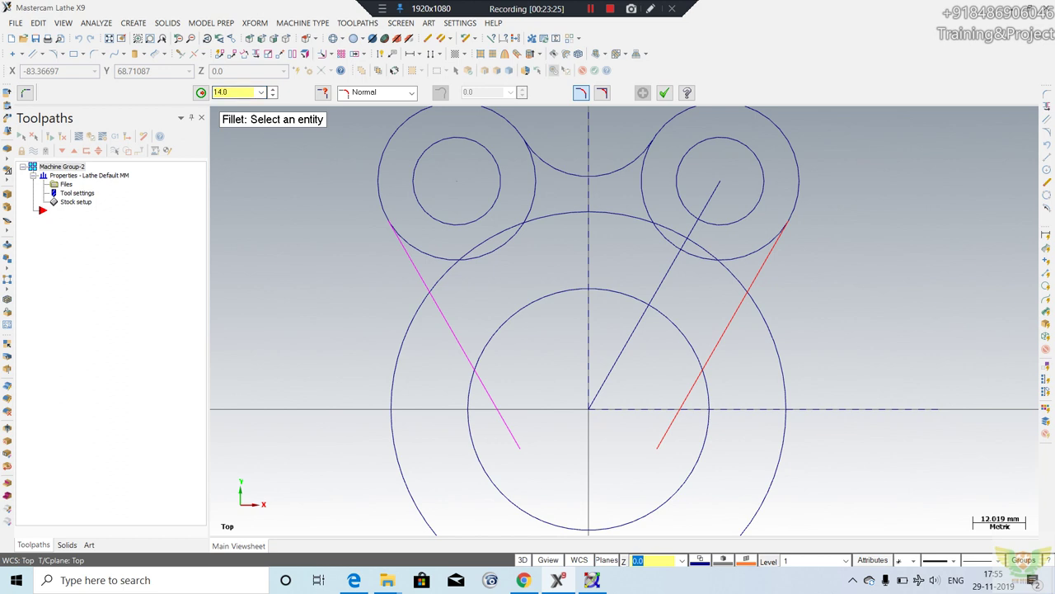
Try a fillet between the left lobe line and the large circle, then undo it.
{"action": "left_click", "coordinate": [419, 273]}
{"action": "left_click", "coordinate": [423, 301]}
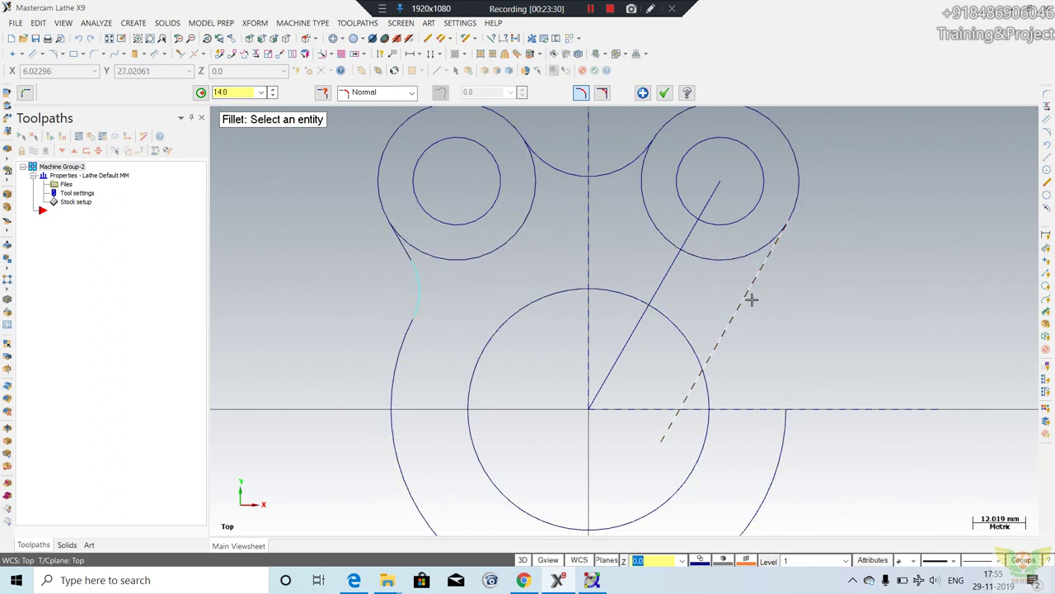
{"action": "scroll", "coordinate": [630, 298], "scroll_direction": "down", "scroll_amount": 1}
{"action": "scroll", "coordinate": [578, 286], "scroll_direction": "down", "scroll_amount": 1}
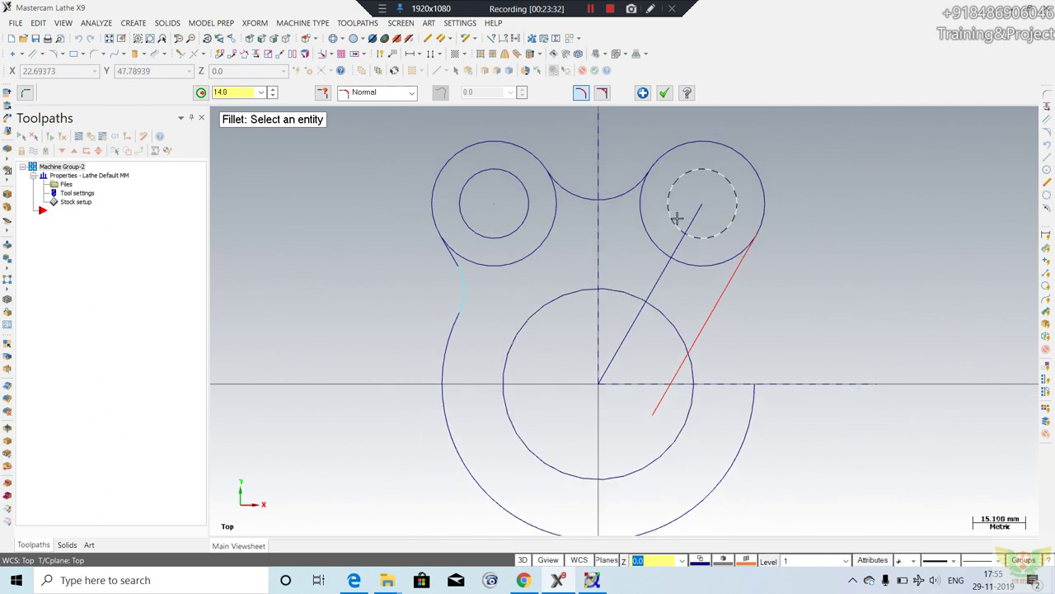
{"action": "left_click", "coordinate": [663, 93]}
{"action": "key", "text": "ctrl+z"}
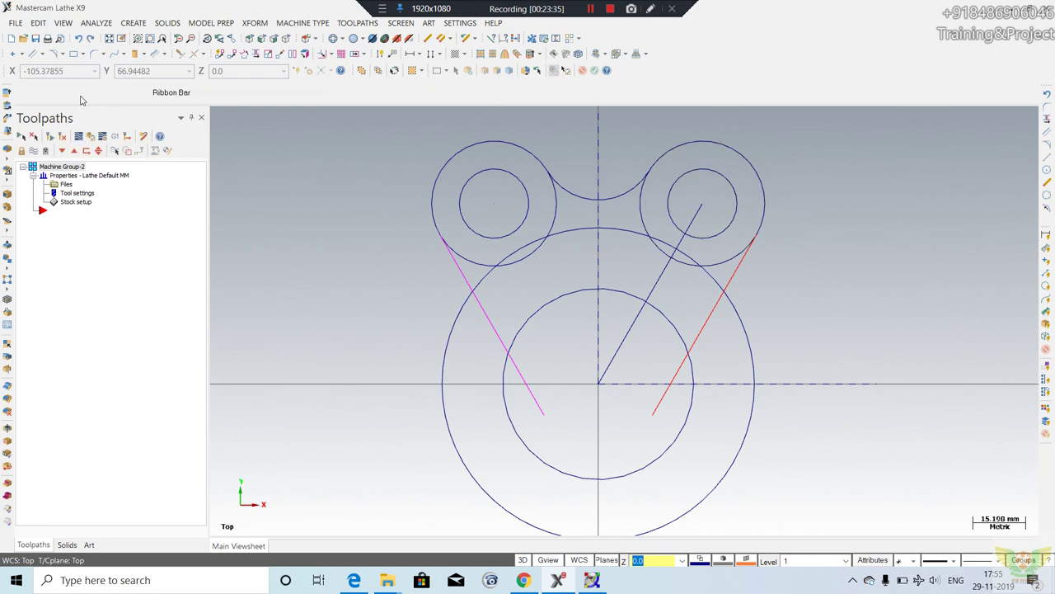
Draw a 14 mm radius tangent arc joining the lobe line to the large circle.
{"action": "left_click", "coordinate": [62, 55]}
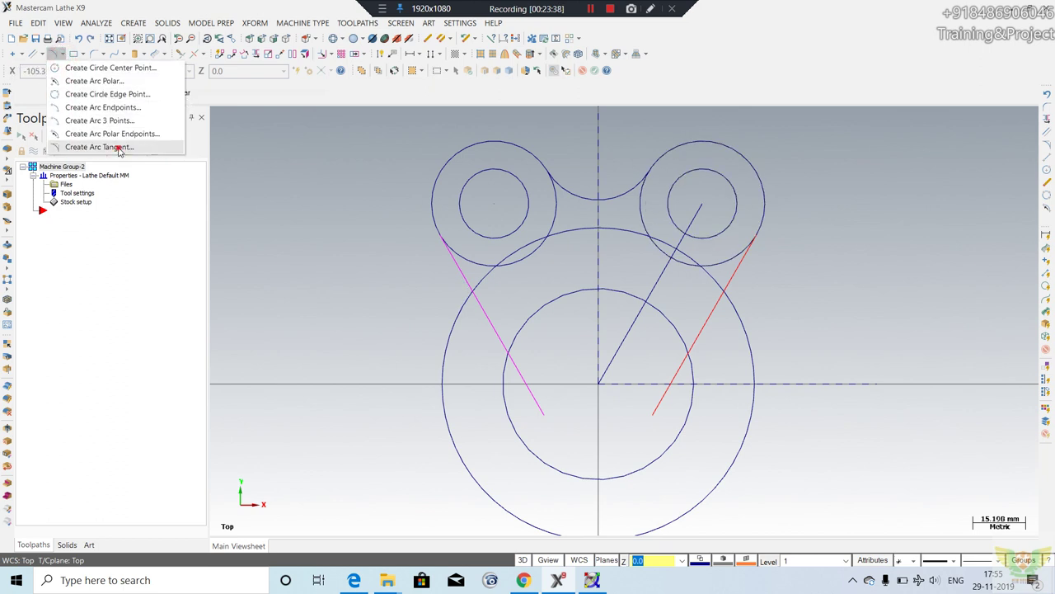
{"action": "left_click", "coordinate": [91, 146]}
{"action": "double_click", "coordinate": [312, 94]}
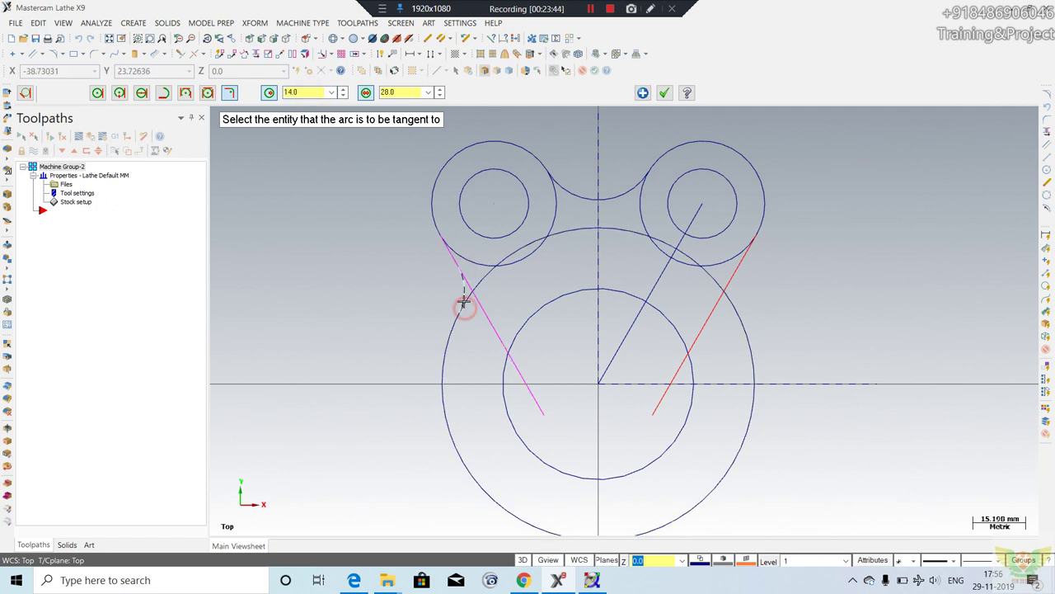
{"action": "left_click", "coordinate": [737, 268]}
{"action": "left_click", "coordinate": [736, 303]}
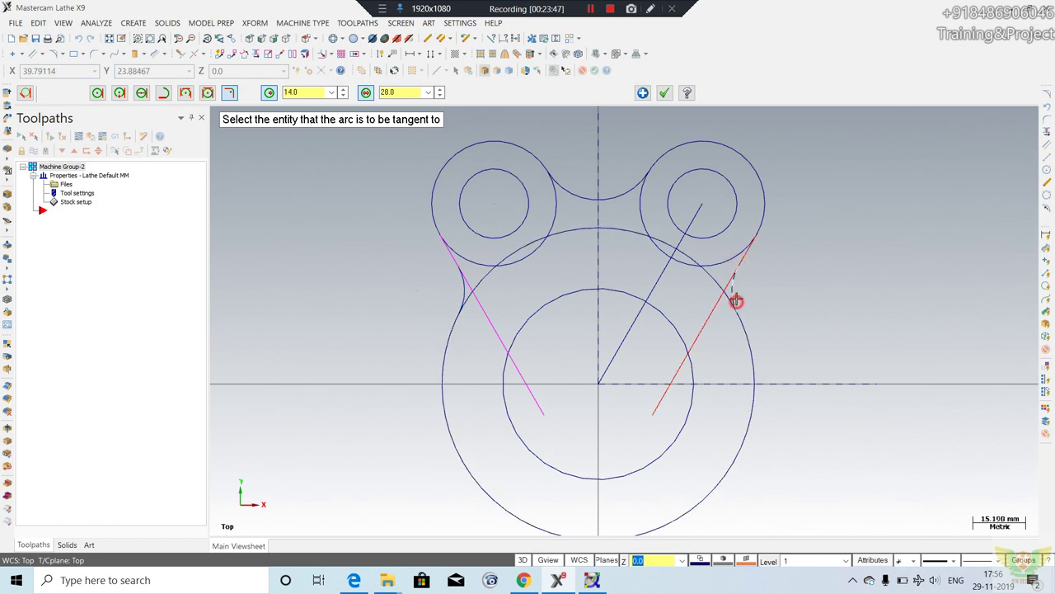
{"action": "left_click", "coordinate": [664, 93]}
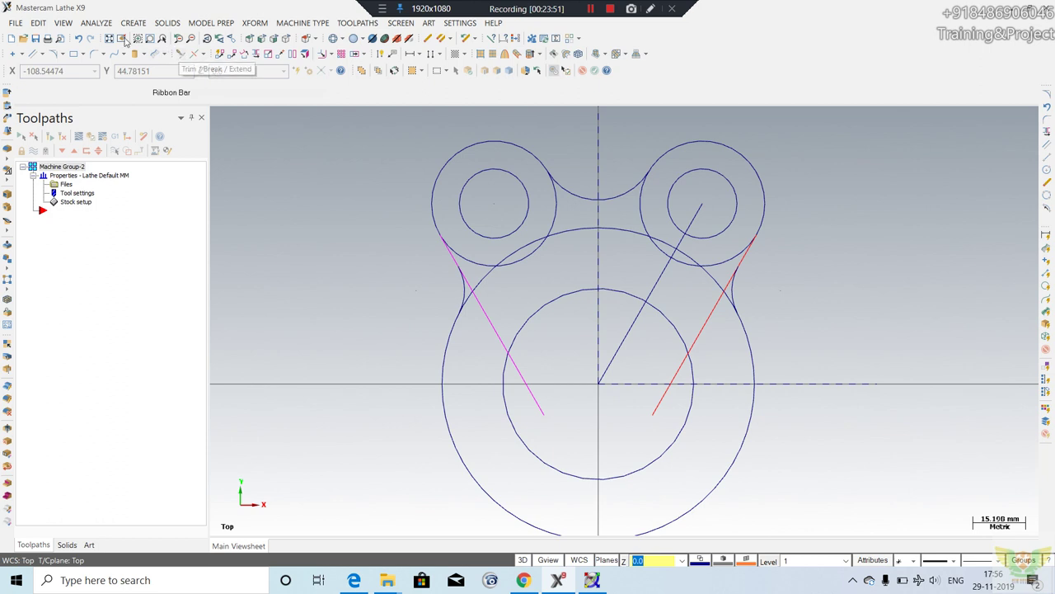
Trim the pink, red and right lobe tangent lines back to the outer circle using Divide/Delete.
{"action": "left_click", "coordinate": [38, 22]}
{"action": "left_click", "coordinate": [75, 139]}
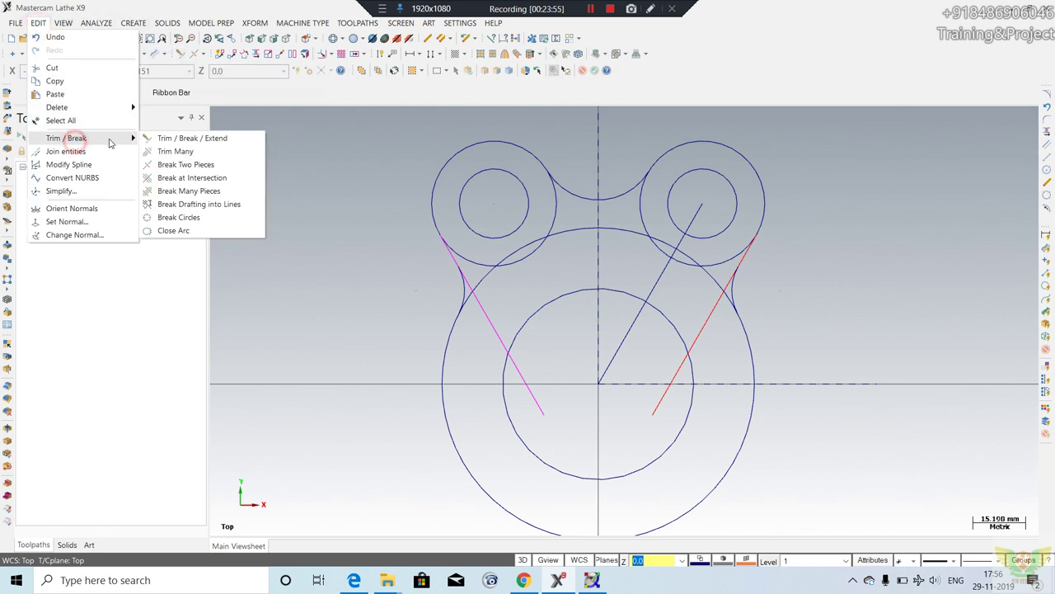
{"action": "left_click", "coordinate": [192, 138]}
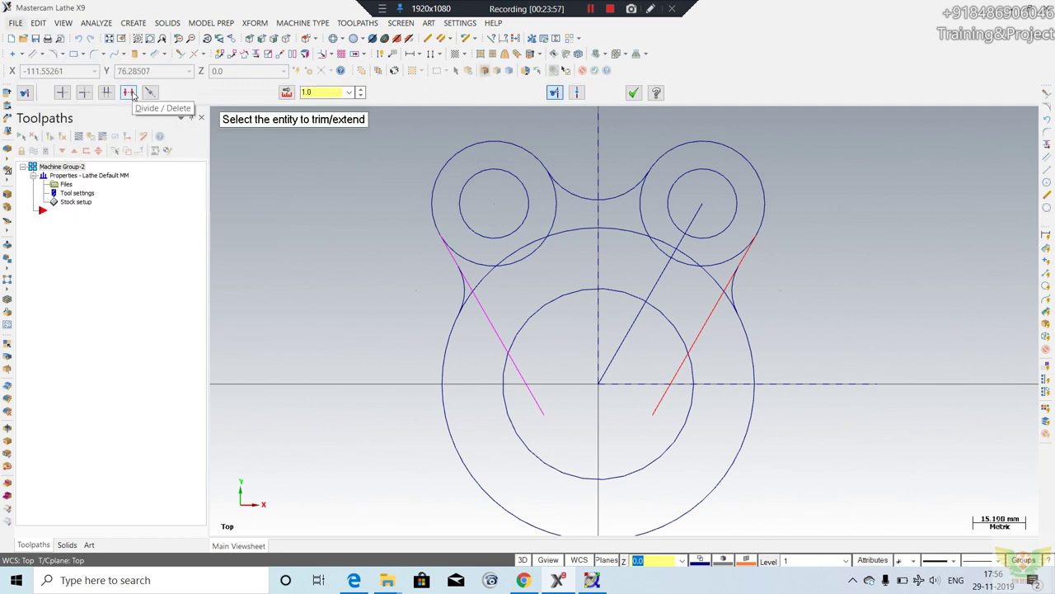
{"action": "left_click", "coordinate": [130, 92]}
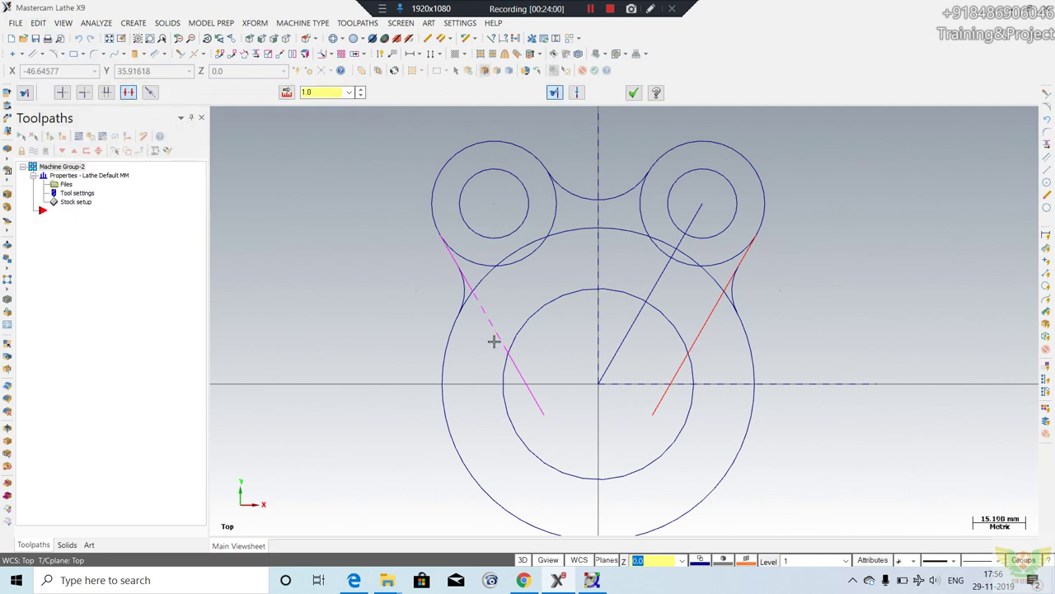
{"action": "left_click", "coordinate": [544, 405]}
{"action": "left_click", "coordinate": [498, 338]}
{"action": "scroll", "coordinate": [459, 279], "scroll_direction": "up", "scroll_amount": 1}
{"action": "left_click", "coordinate": [467, 282]}
{"action": "left_click", "coordinate": [714, 414]}
{"action": "left_click", "coordinate": [725, 387]}
{"action": "left_click", "coordinate": [785, 283]}
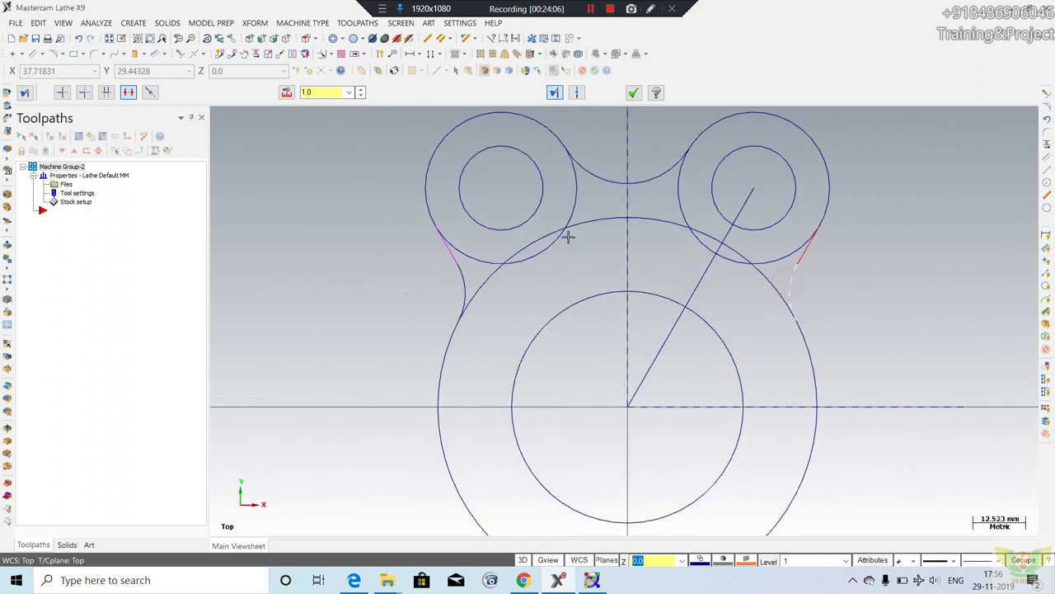
{"action": "scroll", "coordinate": [627, 241], "scroll_direction": "down", "scroll_amount": 1}
{"action": "key", "text": "Escape"}
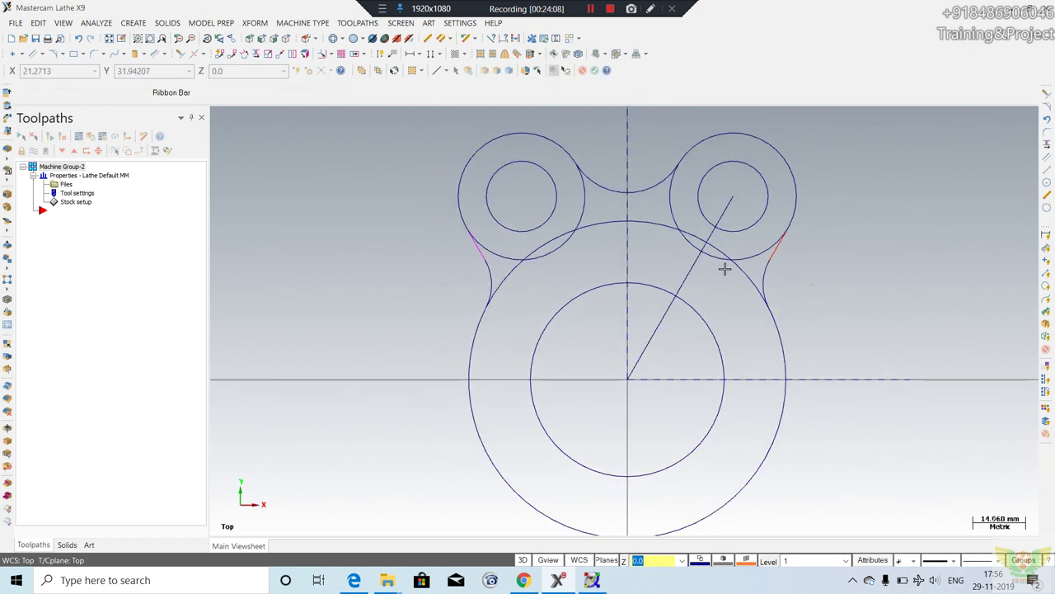
Give the centreline a dash-dot style, make another line dashed, and bring up the reference PDF.
{"action": "left_click", "coordinate": [684, 272]}
{"action": "left_click", "coordinate": [936, 561]}
{"action": "left_click", "coordinate": [947, 526]}
{"action": "left_click", "coordinate": [872, 270]}
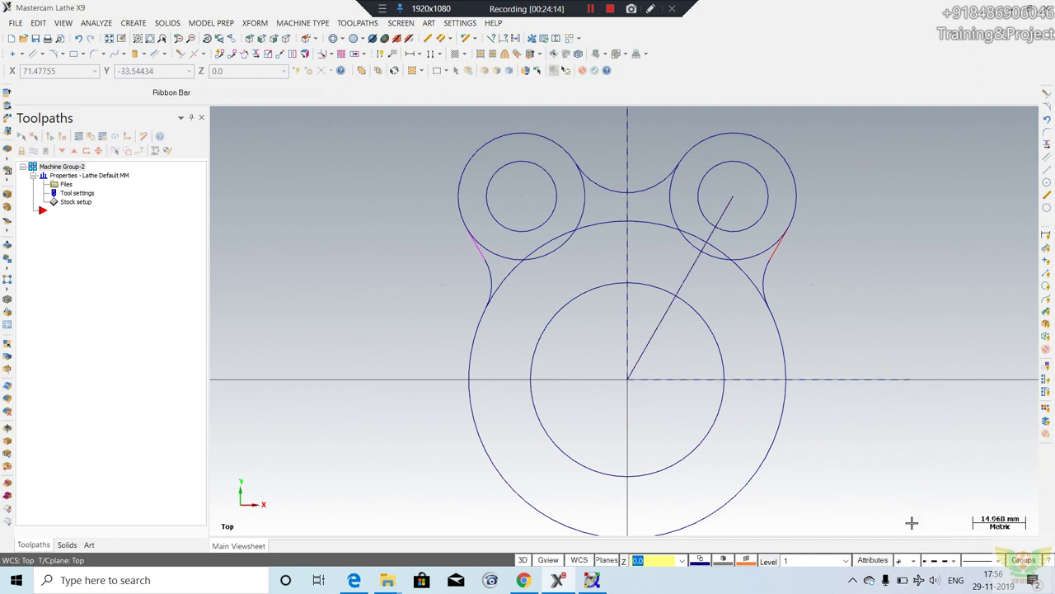
{"action": "left_click", "coordinate": [945, 560]}
{"action": "left_click", "coordinate": [950, 508]}
{"action": "scroll", "coordinate": [683, 280], "scroll_direction": "down", "scroll_amount": 1}
{"action": "scroll", "coordinate": [635, 252], "scroll_direction": "up", "scroll_amount": 1}
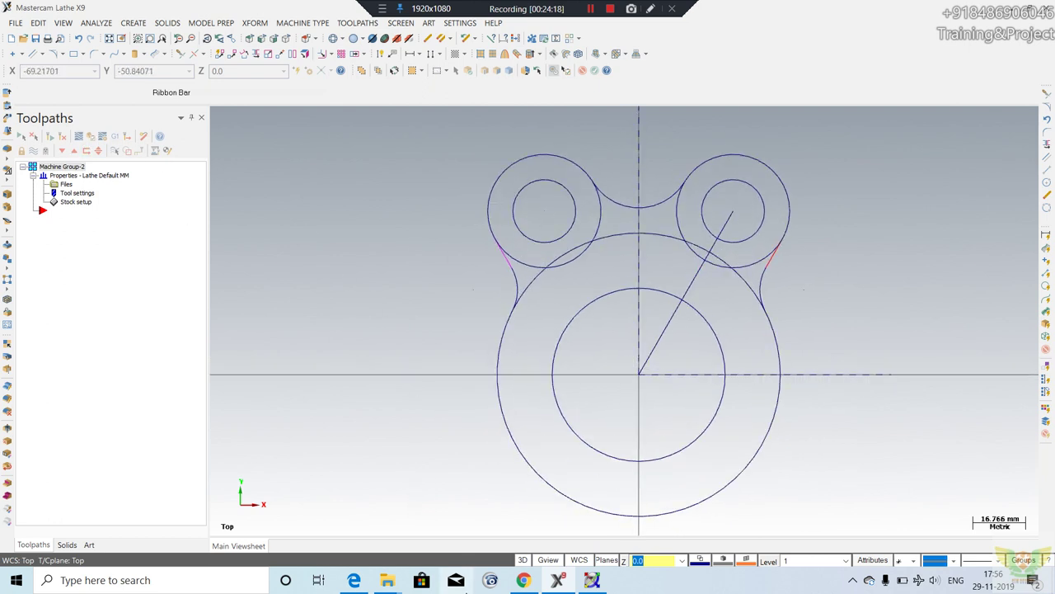
{"action": "left_click", "coordinate": [524, 580]}
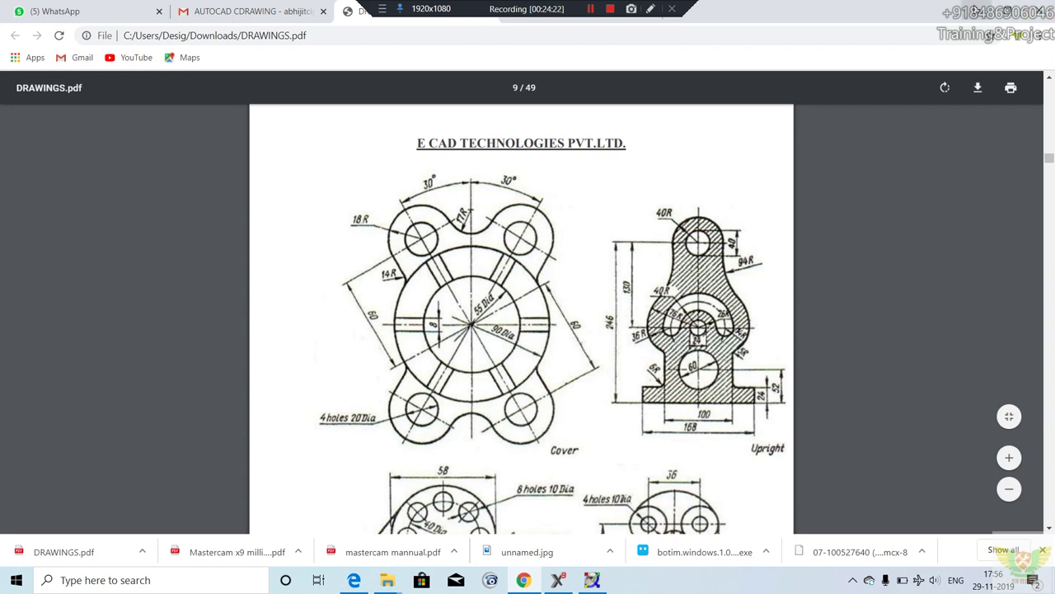
Delete the outer circle's upper-left, upper-right and right arc pieces, then start the Mirror command.
{"action": "key", "text": "alt+Tab"}
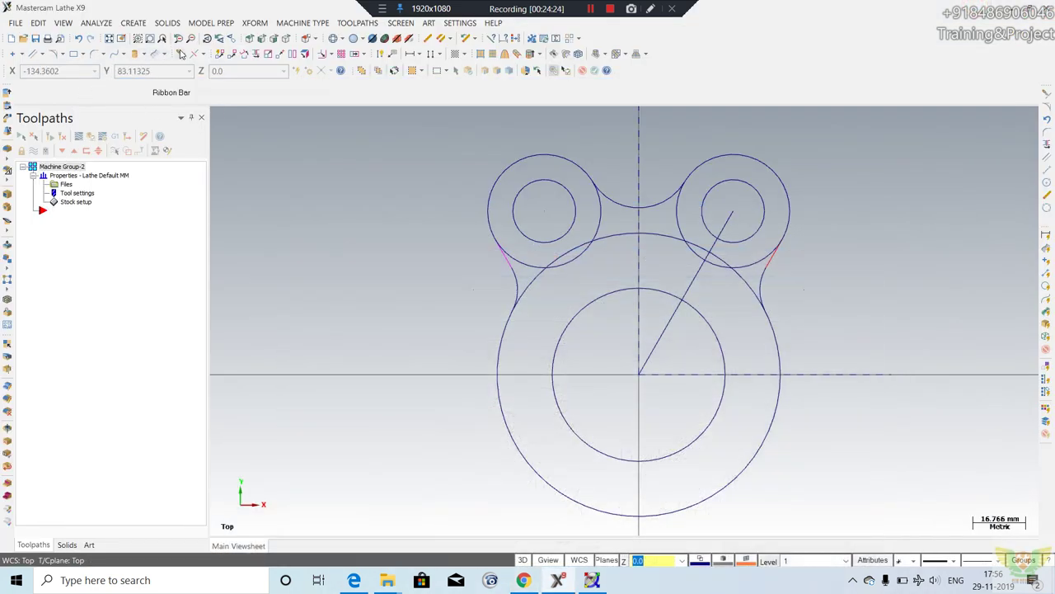
{"action": "left_click", "coordinate": [181, 53]}
{"action": "scroll", "coordinate": [526, 285], "scroll_direction": "up", "scroll_amount": 1}
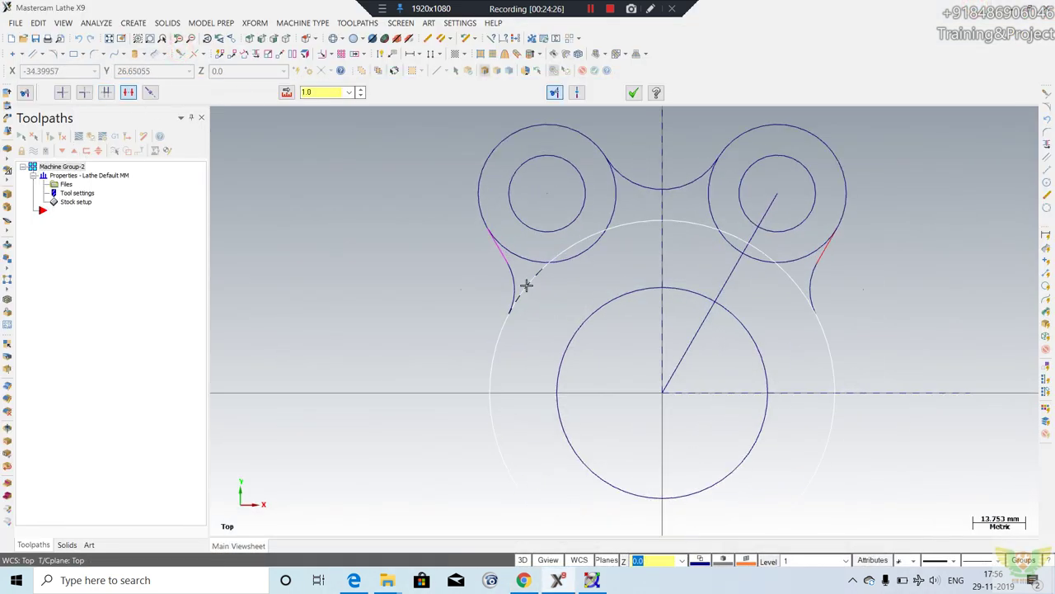
{"action": "left_click", "coordinate": [552, 252]}
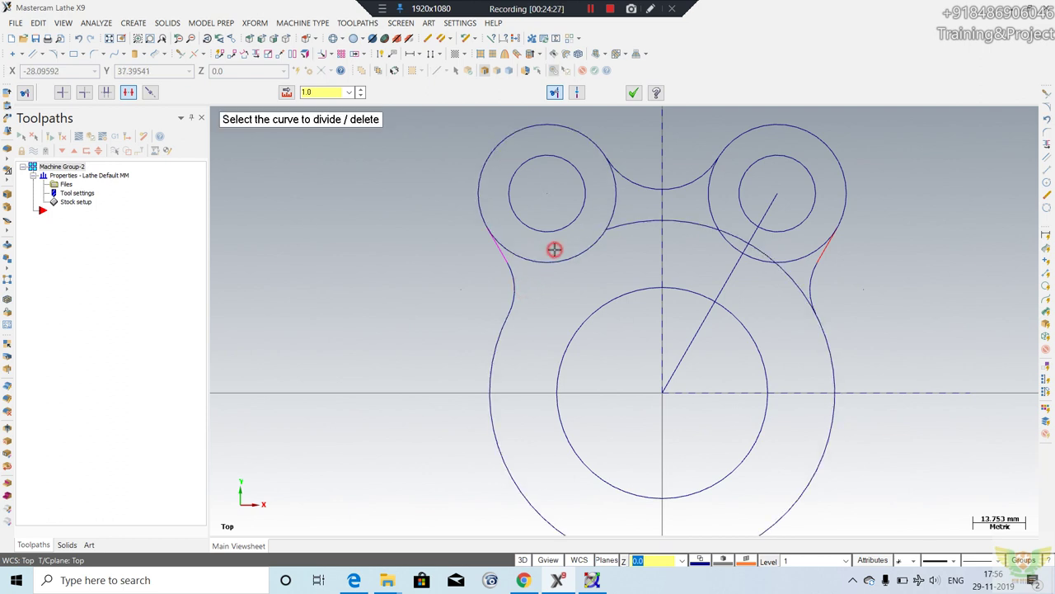
{"action": "left_click", "coordinate": [693, 220]}
{"action": "left_click", "coordinate": [803, 293]}
{"action": "scroll", "coordinate": [568, 200], "scroll_direction": "down", "scroll_amount": 1}
{"action": "scroll", "coordinate": [636, 266], "scroll_direction": "down", "scroll_amount": 2}
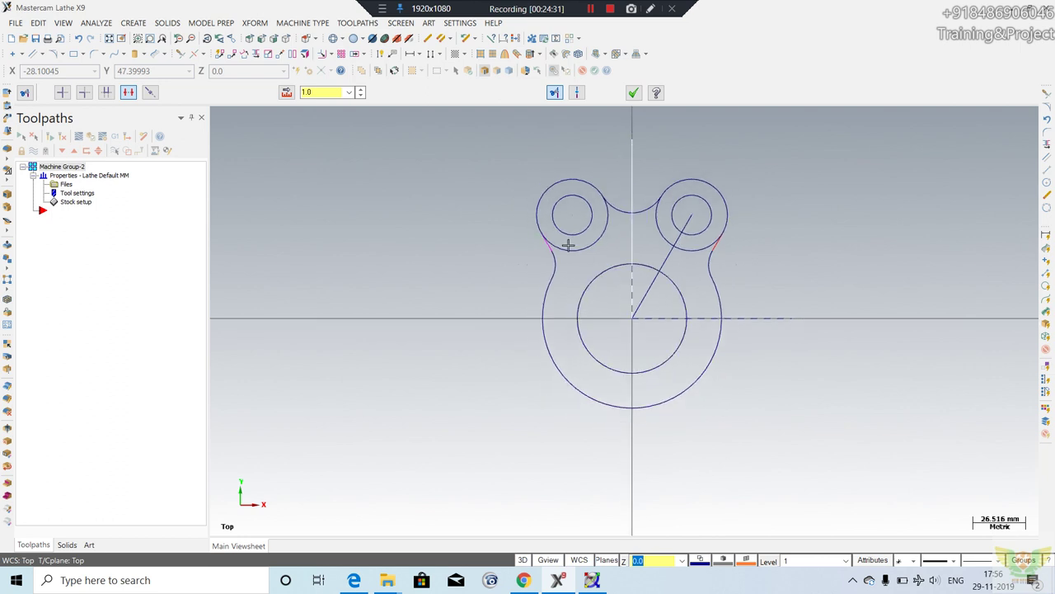
{"action": "left_click", "coordinate": [256, 23]}
{"action": "left_click", "coordinate": [289, 64]}
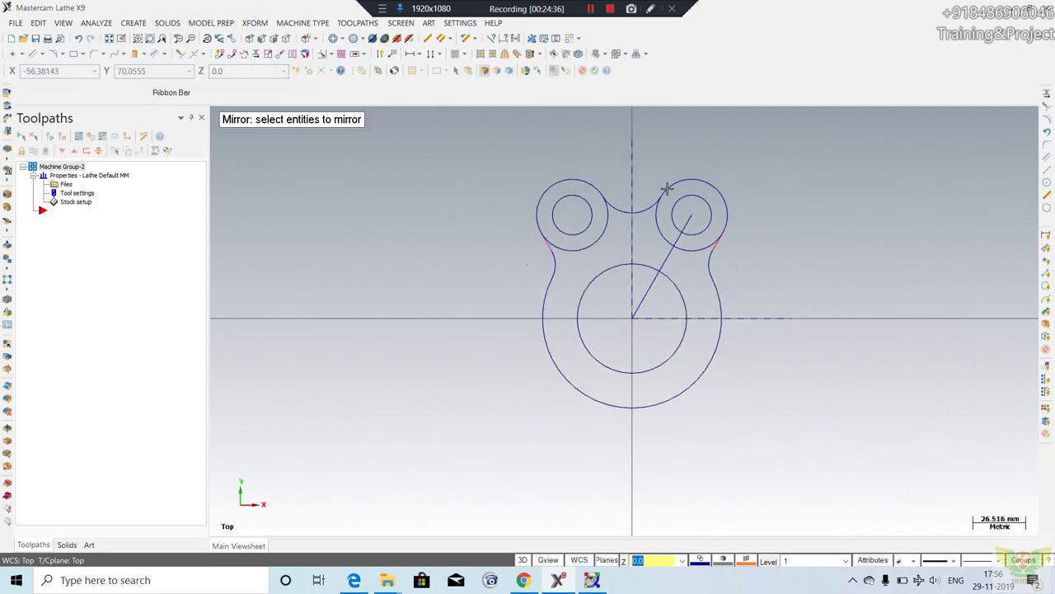
Mirror the upper lobe circles, hole circles and blend arcs about the horizontal centreline line.
{"action": "scroll", "coordinate": [546, 246], "scroll_direction": "up", "scroll_amount": 2}
{"action": "left_click", "coordinate": [557, 249]}
{"action": "left_click", "coordinate": [573, 264]}
{"action": "left_click", "coordinate": [608, 216]}
{"action": "left_click", "coordinate": [706, 206]}
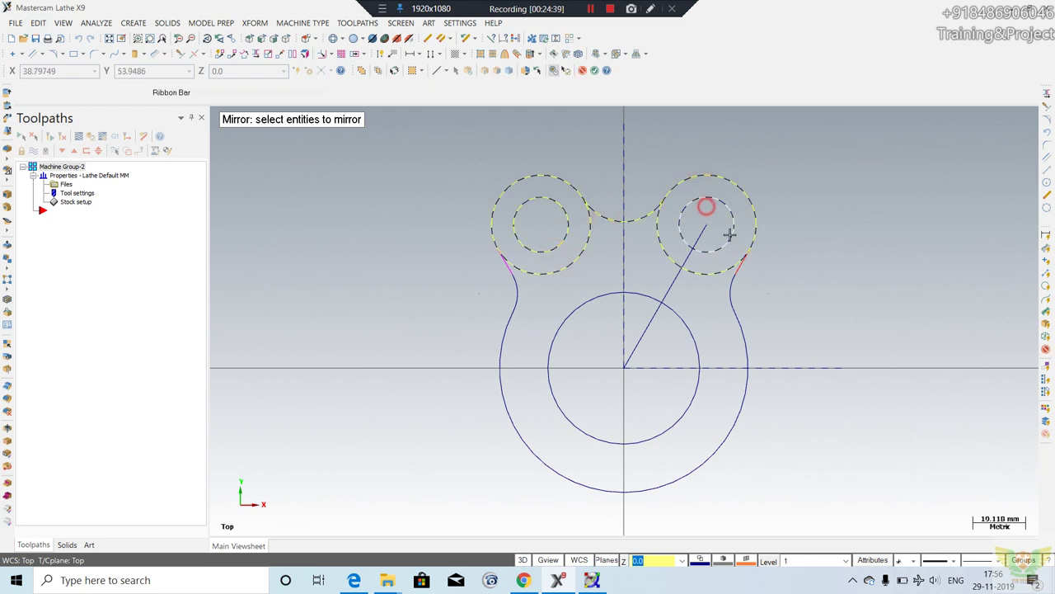
{"action": "left_click", "coordinate": [732, 292]}
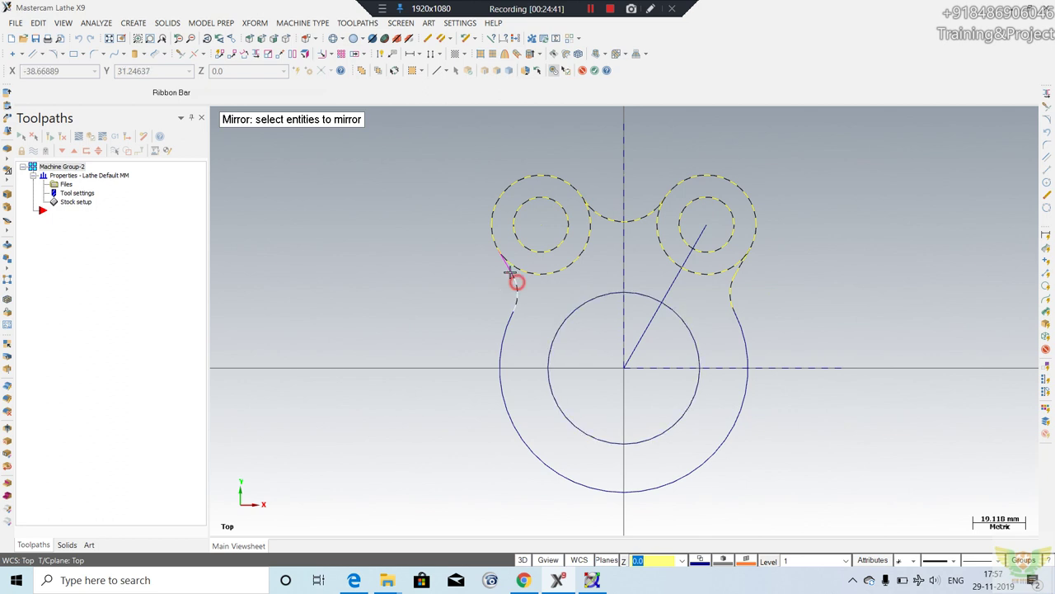
{"action": "left_click", "coordinate": [569, 308]}
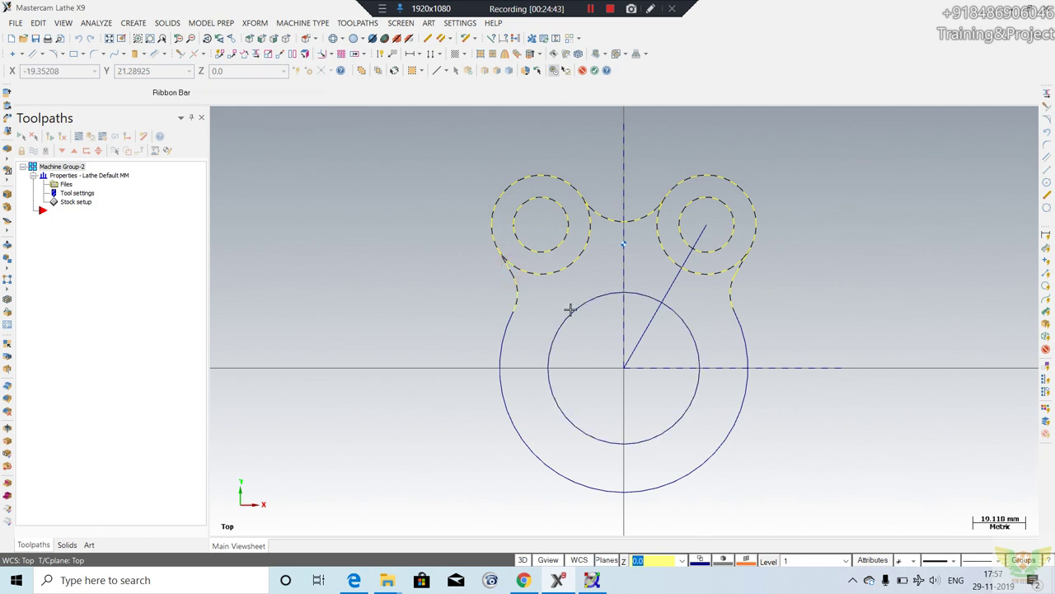
{"action": "key", "text": "Return"}
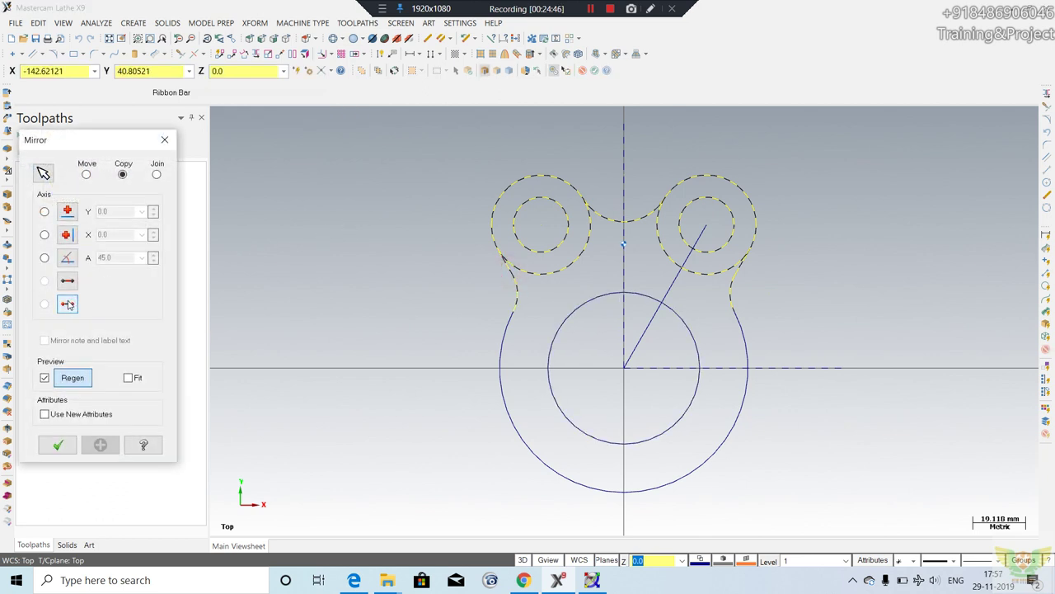
{"action": "left_click", "coordinate": [68, 281]}
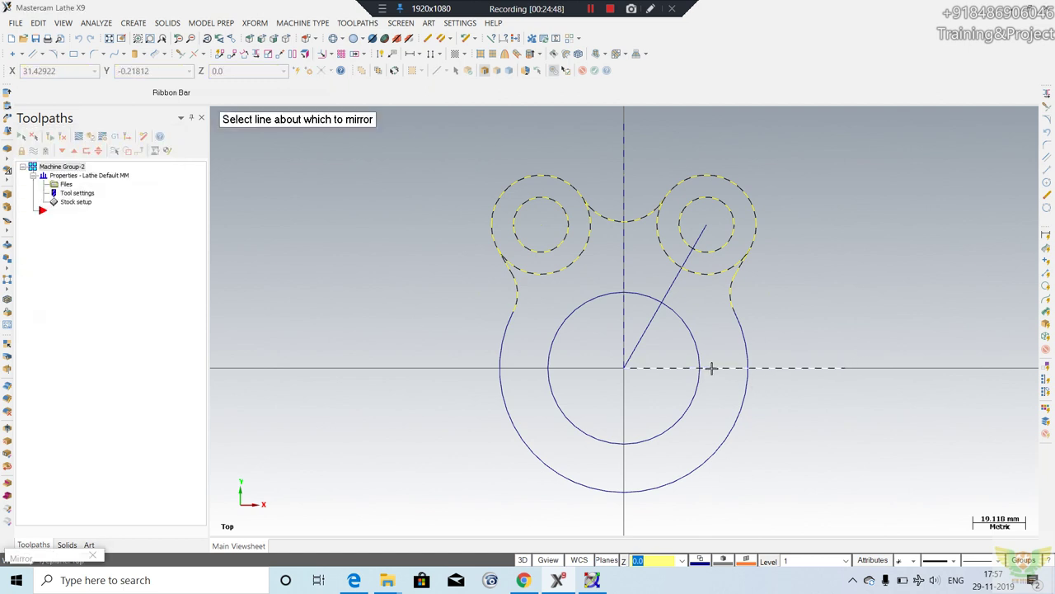
{"action": "left_click", "coordinate": [709, 368]}
{"action": "left_click", "coordinate": [57, 444]}
{"action": "scroll", "coordinate": [464, 355], "scroll_direction": "down", "scroll_amount": 1}
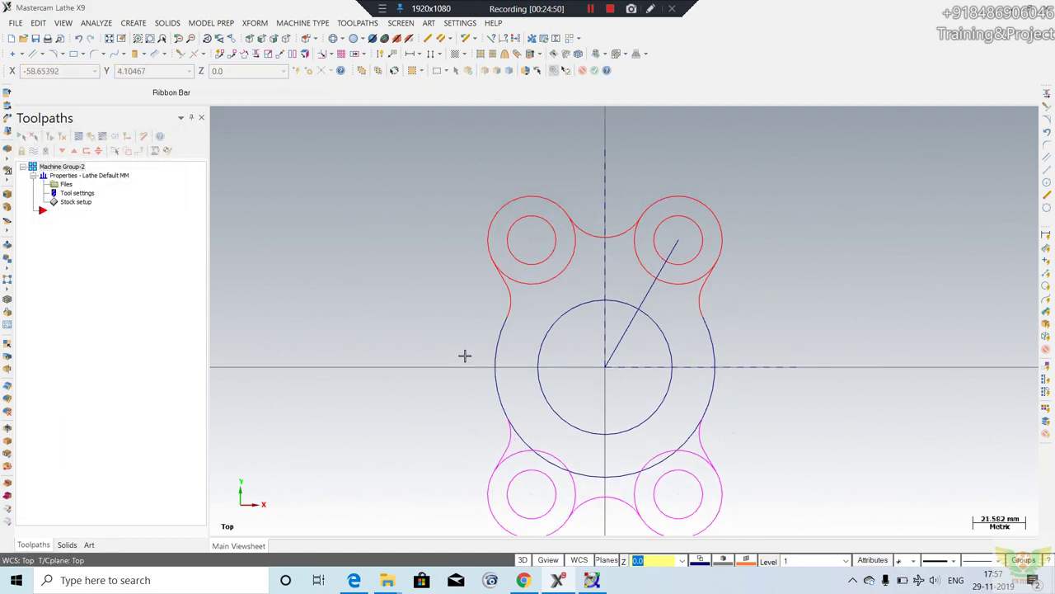
Trim the outer circle's lower arcs to the lower lobe blends and delete the leftover bottom pieces.
{"action": "left_click", "coordinate": [183, 54]}
{"action": "scroll", "coordinate": [462, 404], "scroll_direction": "up", "scroll_amount": 3}
{"action": "left_click", "coordinate": [513, 429]}
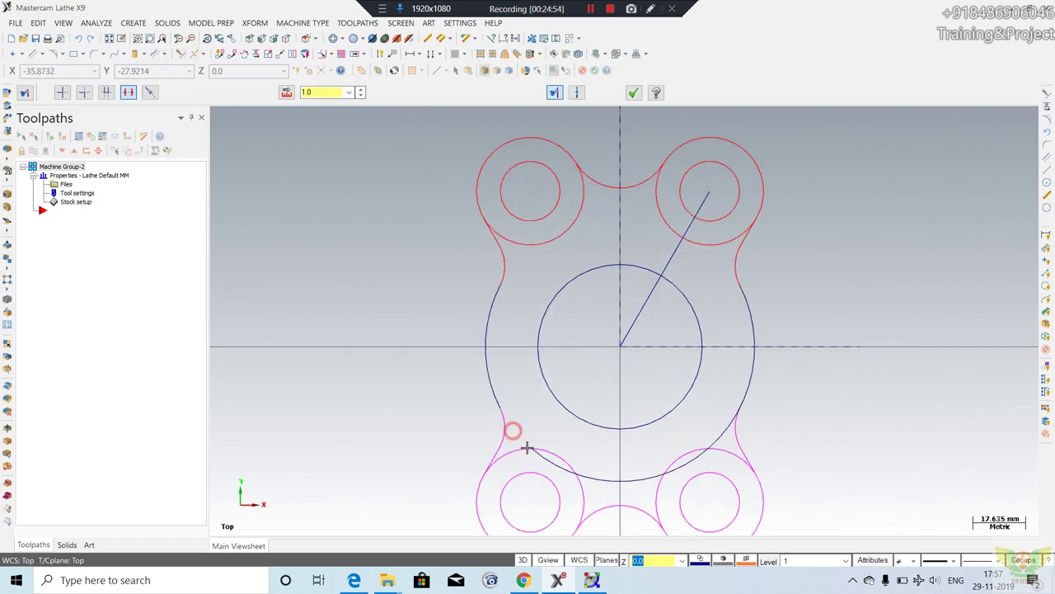
{"action": "left_click", "coordinate": [538, 456]}
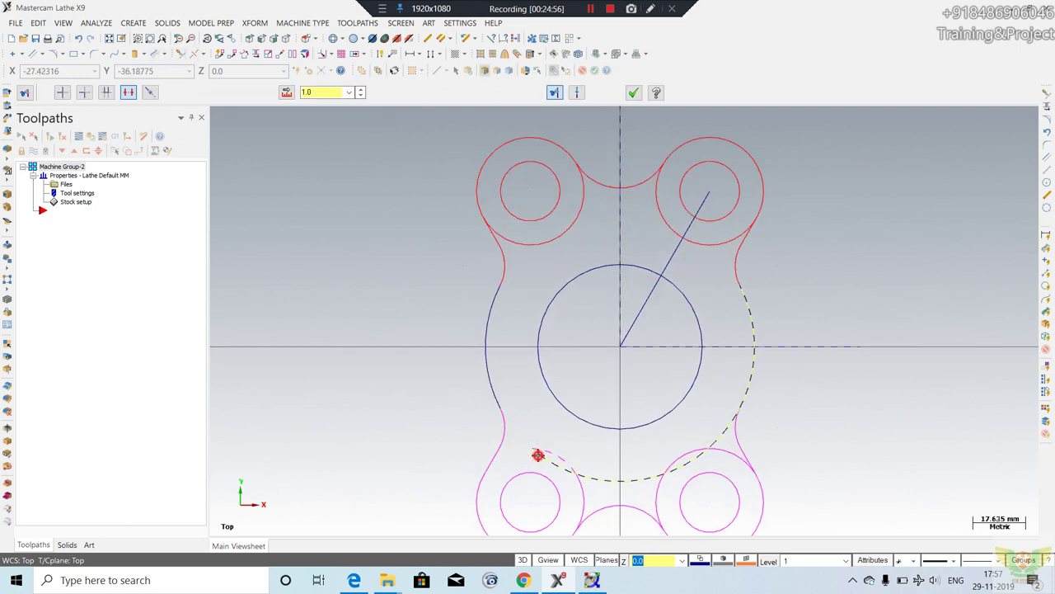
{"action": "left_click", "coordinate": [567, 458]}
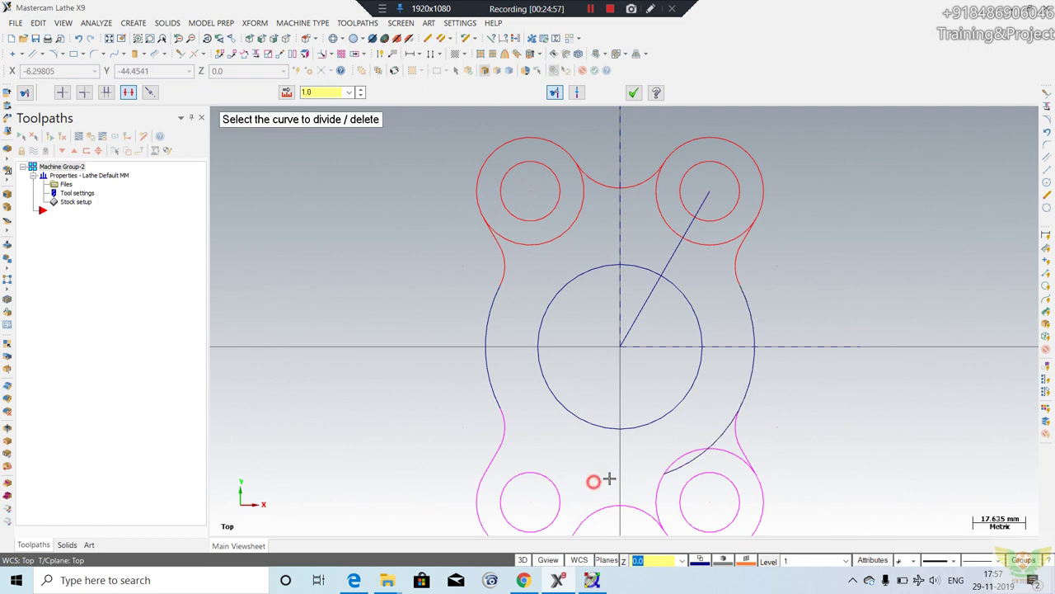
{"action": "left_click", "coordinate": [667, 475]}
{"action": "left_click", "coordinate": [683, 456]}
{"action": "left_click", "coordinate": [719, 448]}
{"action": "scroll", "coordinate": [666, 393], "scroll_direction": "down", "scroll_amount": 1}
{"action": "scroll", "coordinate": [656, 286], "scroll_direction": "down", "scroll_amount": 1}
Trim the diagonal line back to the circle, then undo to restore the full radial line.
{"action": "left_click", "coordinate": [651, 286]}
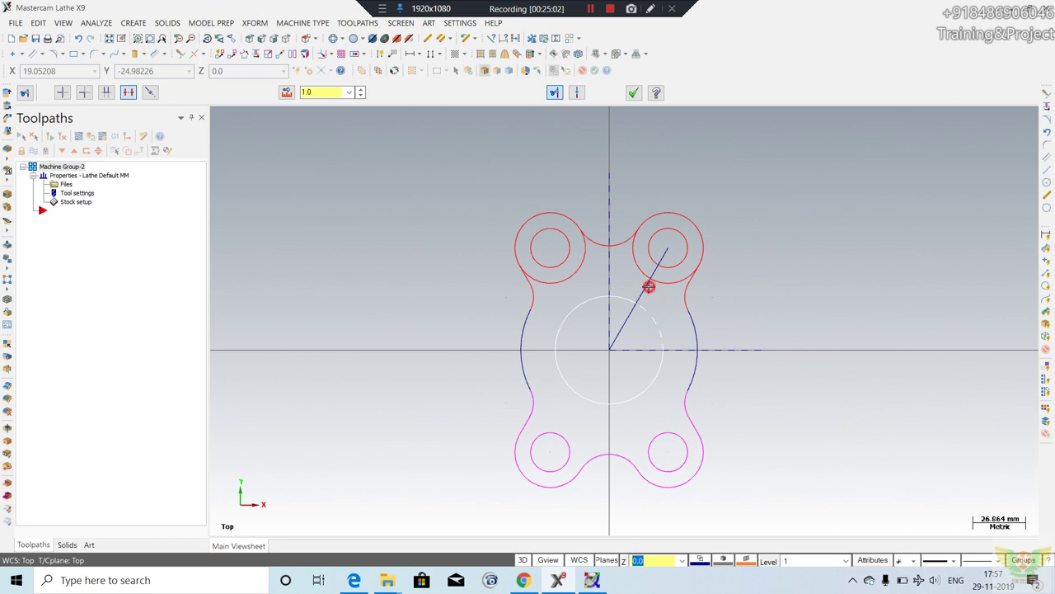
{"action": "left_click", "coordinate": [657, 272]}
{"action": "left_click", "coordinate": [661, 252]}
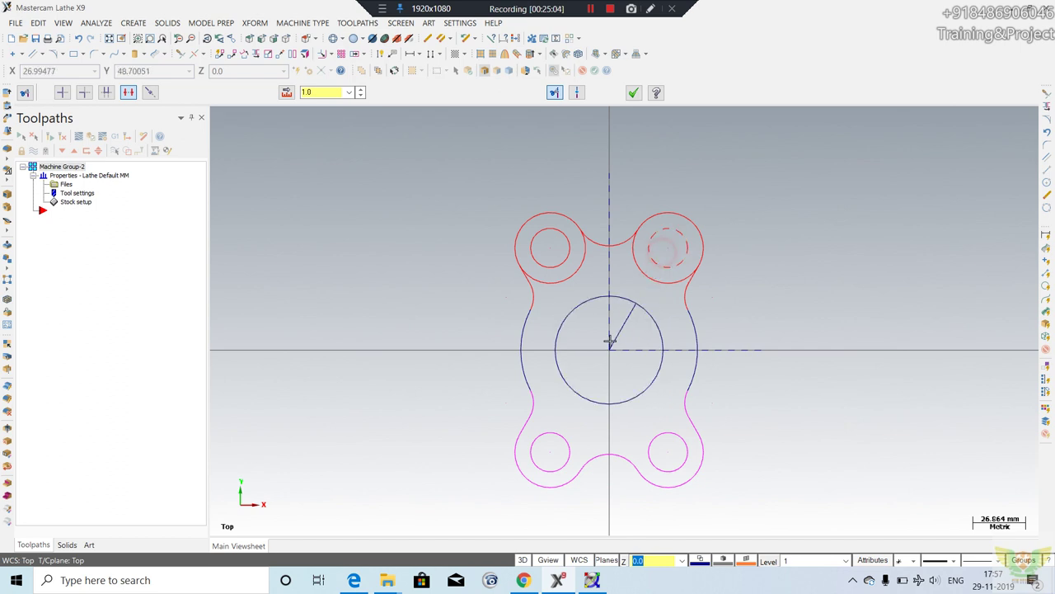
{"action": "scroll", "coordinate": [641, 317], "scroll_direction": "up", "scroll_amount": 2}
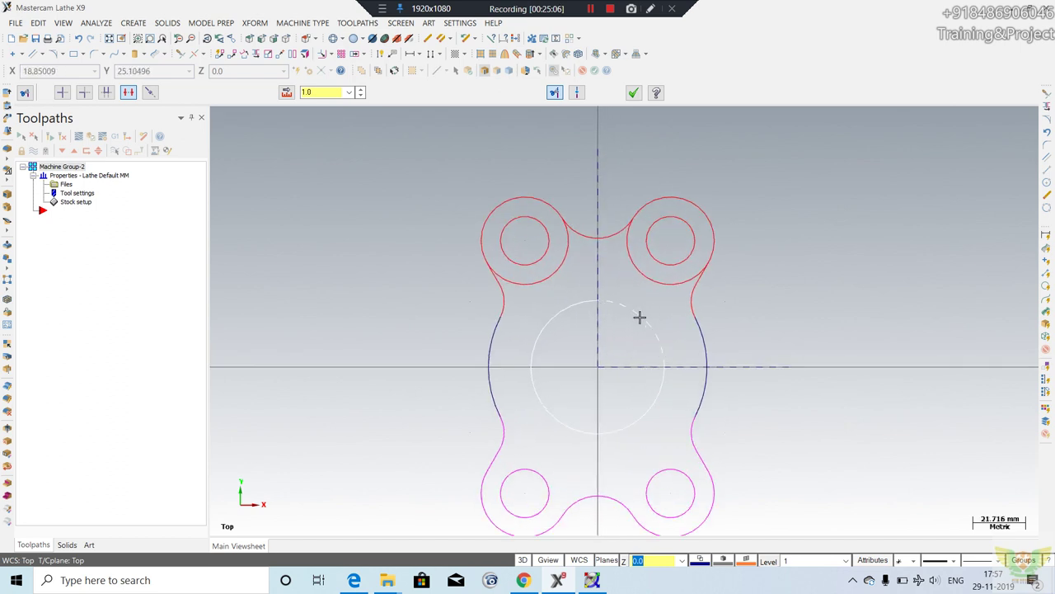
{"action": "key", "text": "Escape"}
{"action": "key", "text": "ctrl+z"}
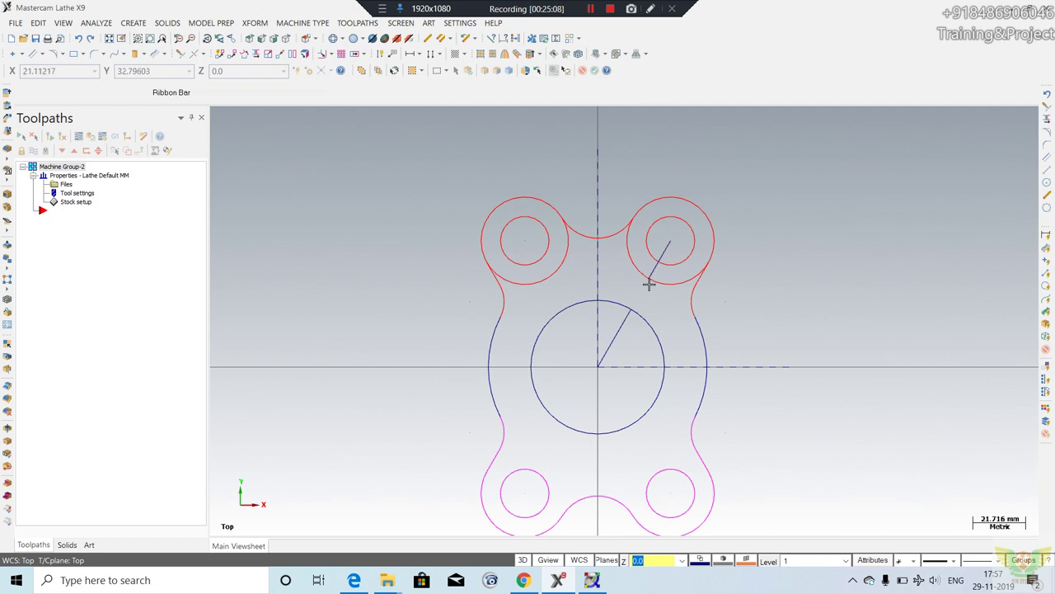
{"action": "scroll", "coordinate": [651, 268], "scroll_direction": "down", "scroll_amount": 2}
{"action": "scroll", "coordinate": [651, 268], "scroll_direction": "up", "scroll_amount": 1}
{"action": "scroll", "coordinate": [568, 402], "scroll_direction": "up", "scroll_amount": 1}
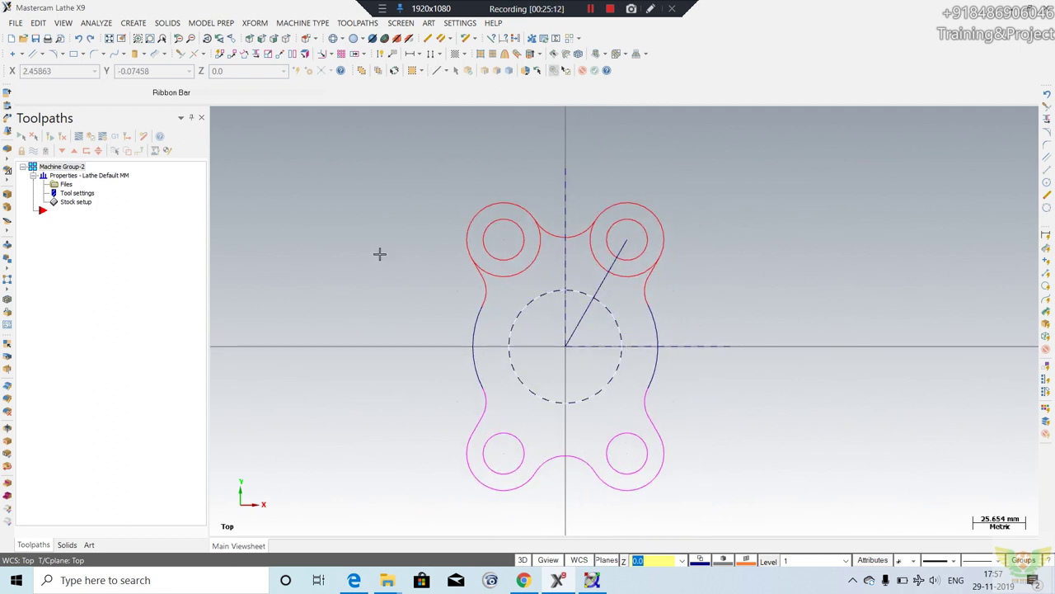
{"action": "left_click", "coordinate": [524, 580]}
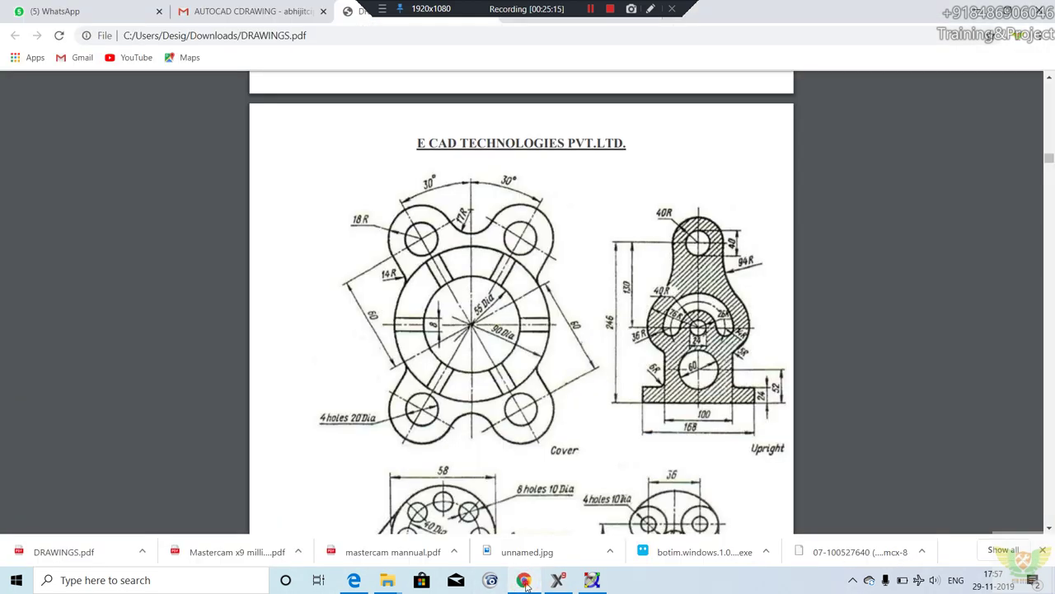
{"action": "left_click", "coordinate": [525, 580]}
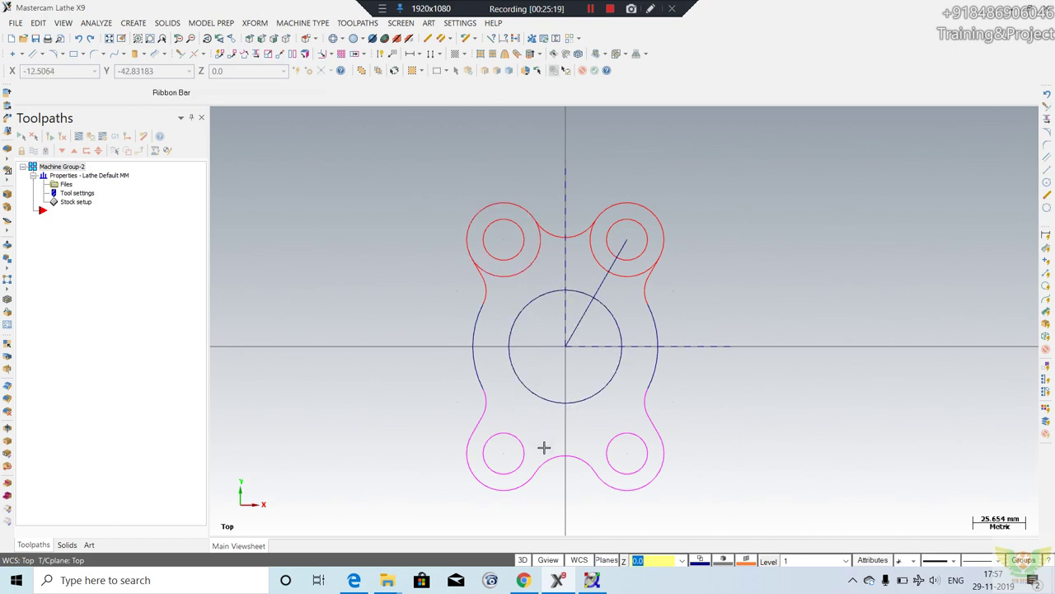
{"action": "left_click", "coordinate": [527, 581]}
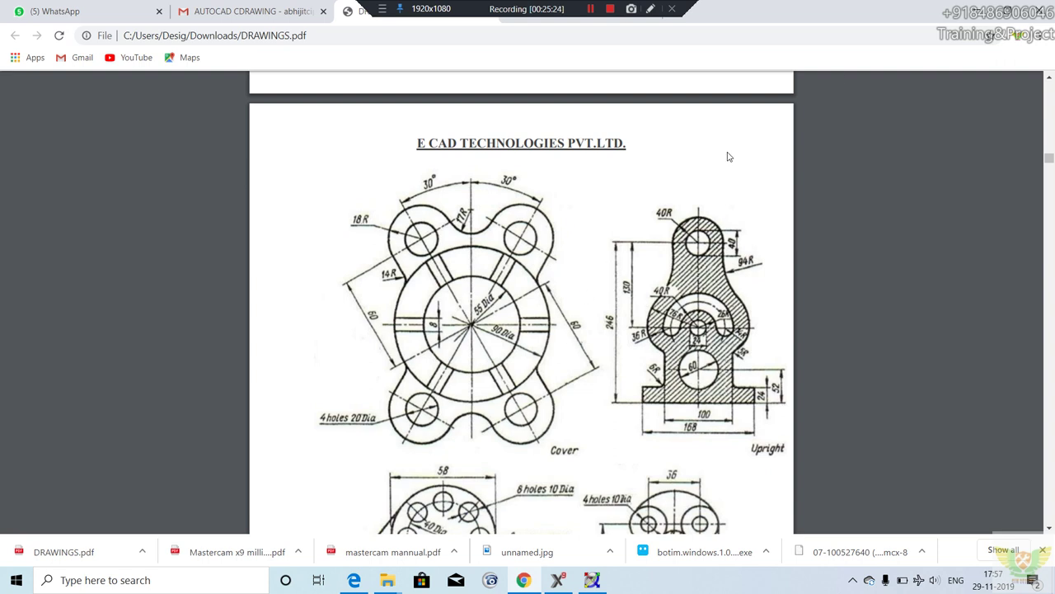
{"action": "left_click", "coordinate": [592, 581]}
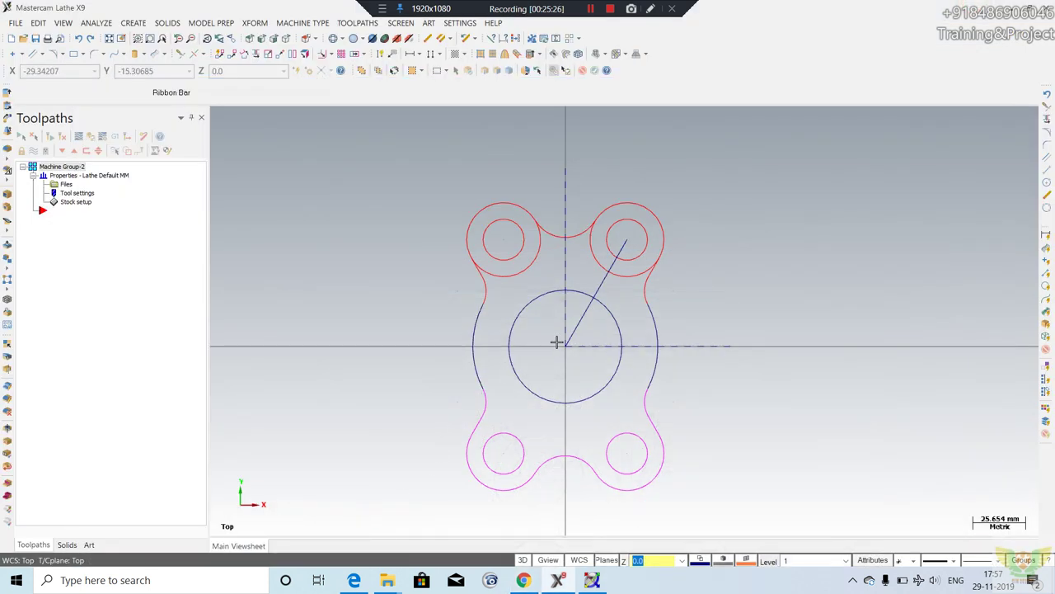
{"action": "left_click", "coordinate": [177, 55]}
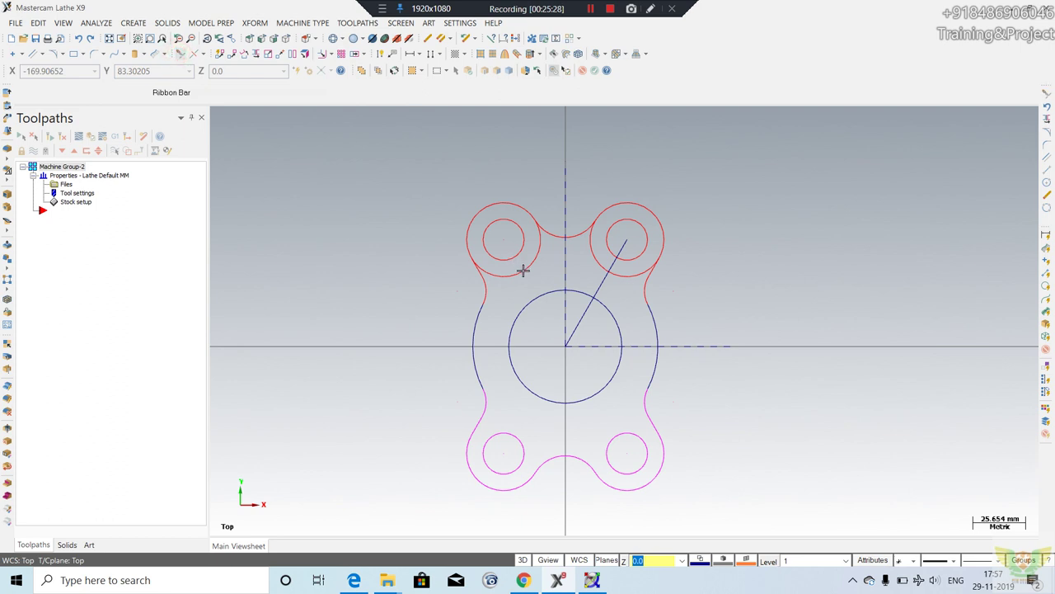
{"action": "left_click", "coordinate": [625, 279]}
{"action": "key", "text": "Escape"}
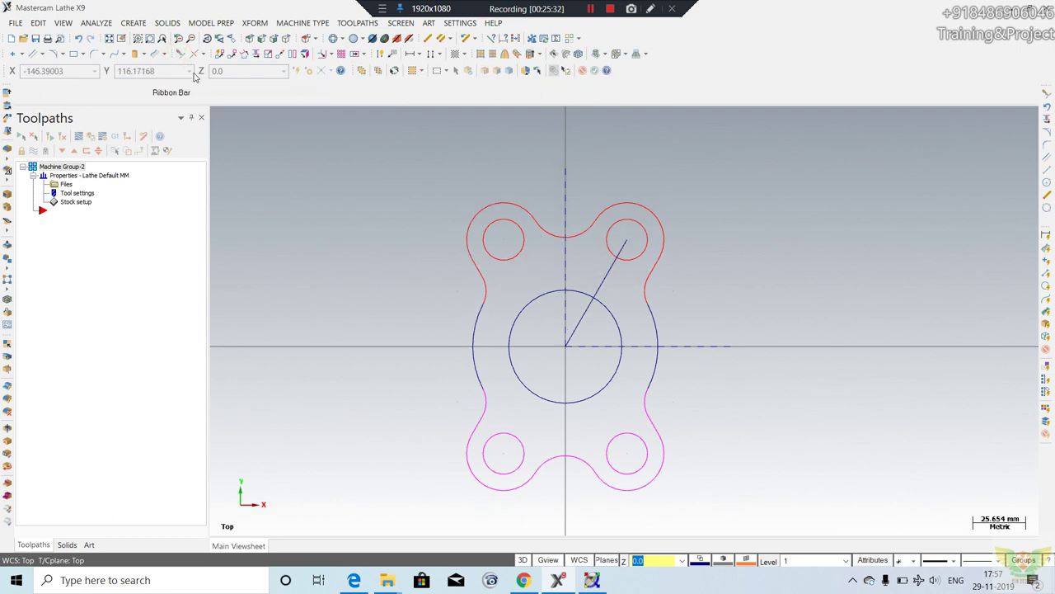
{"action": "left_click", "coordinate": [524, 580]}
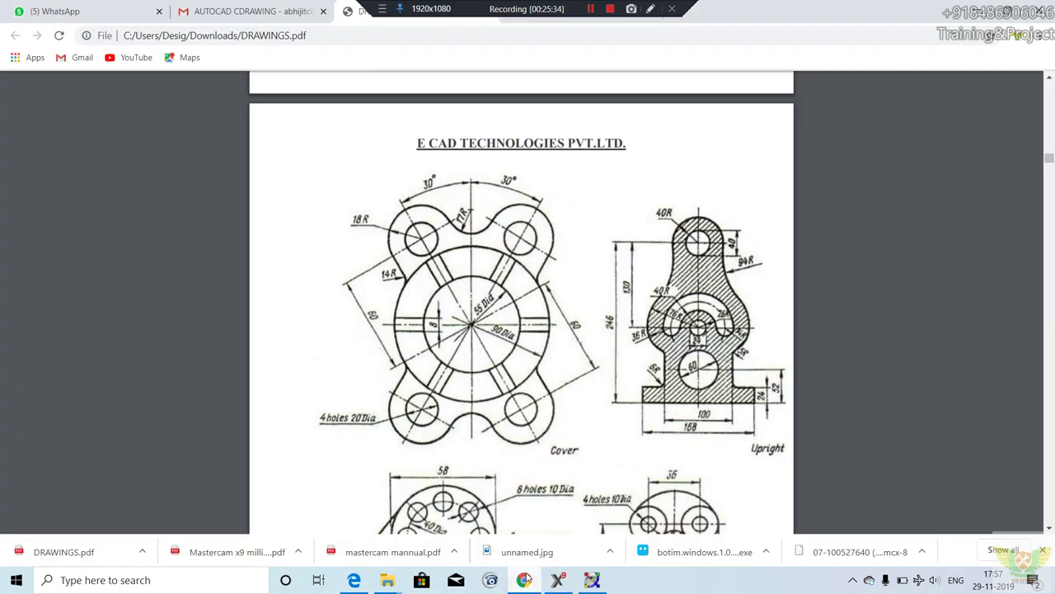
{"action": "left_click", "coordinate": [524, 580]}
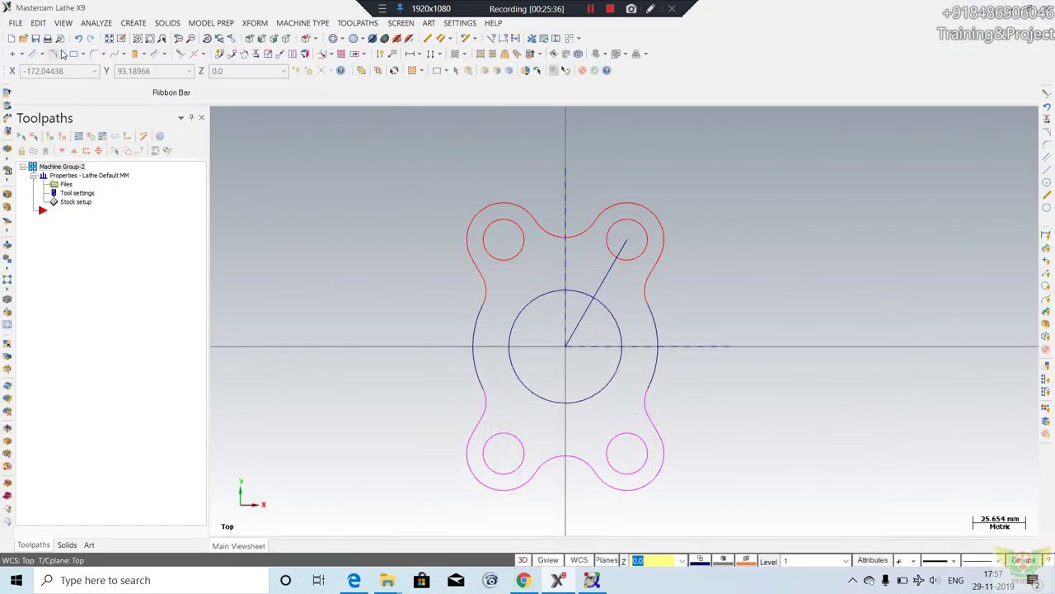
{"action": "left_click", "coordinate": [63, 54]}
Draw a 90 mm diameter circle centred on the origin, checking the size in the PDF drawing.
{"action": "left_click", "coordinate": [82, 66]}
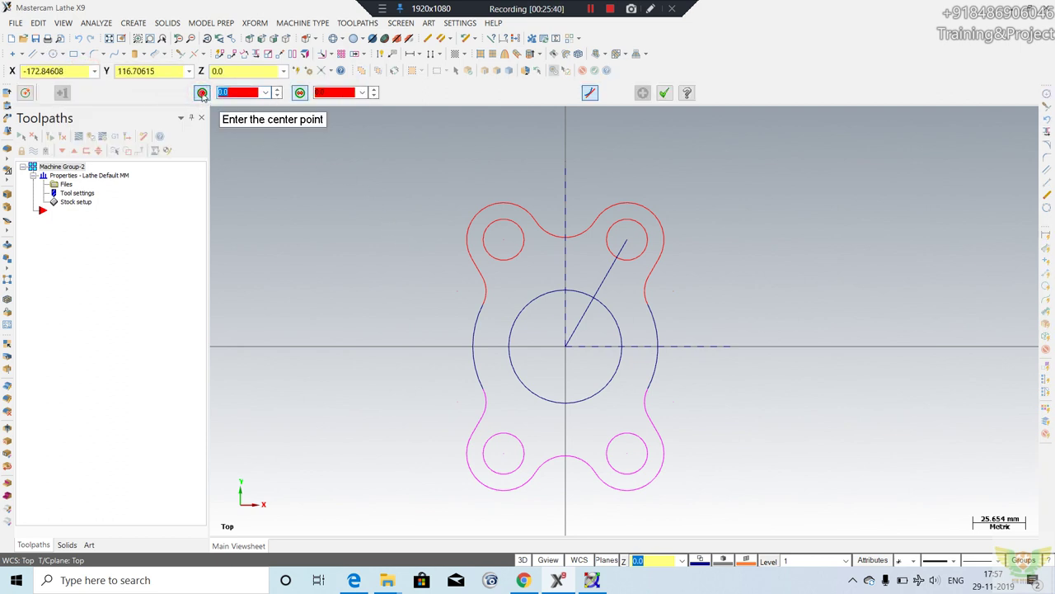
{"action": "left_click", "coordinate": [566, 349]}
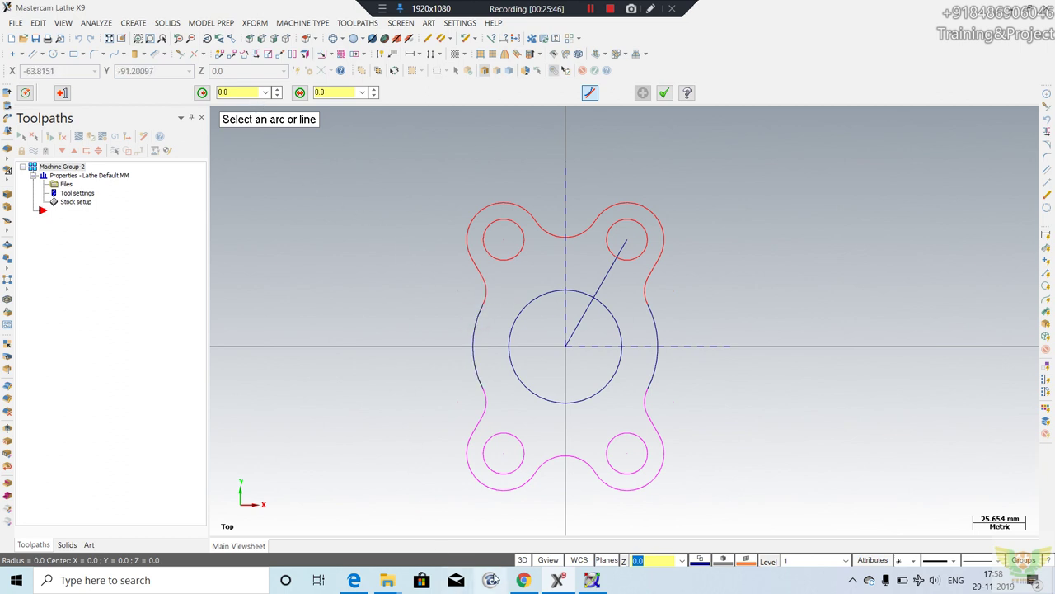
{"action": "left_click", "coordinate": [524, 580]}
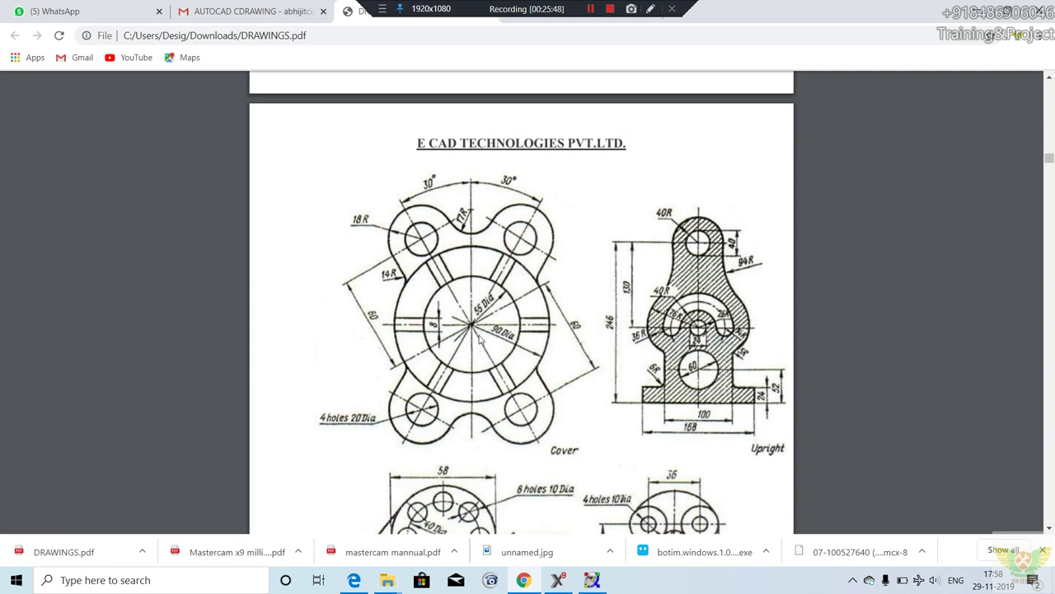
{"action": "key", "text": "alt+Tab"}
{"action": "left_click", "coordinate": [252, 93]}
{"action": "key", "text": "Return"}
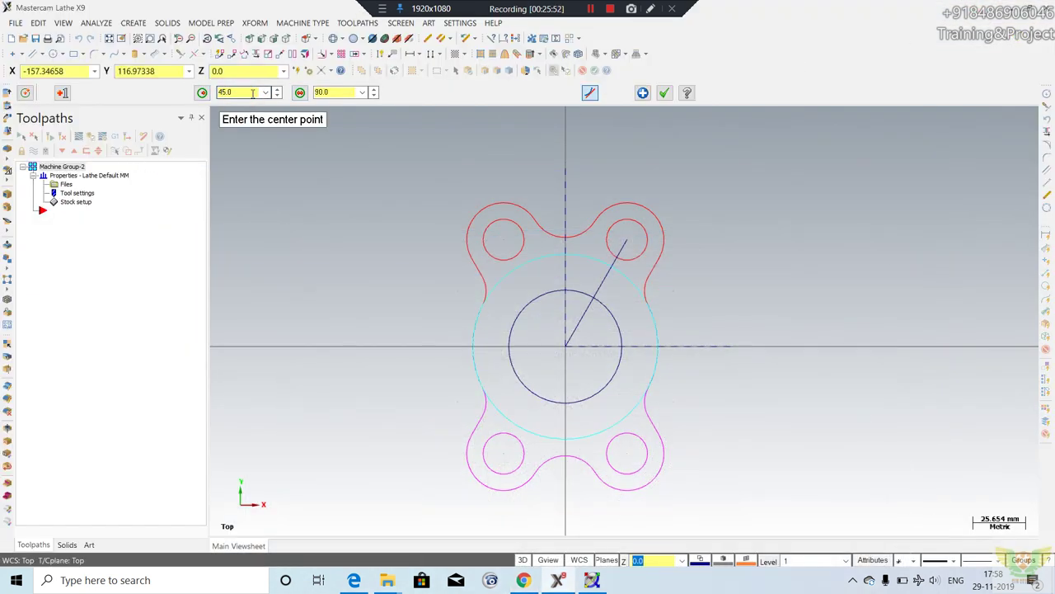
{"action": "left_click", "coordinate": [665, 92]}
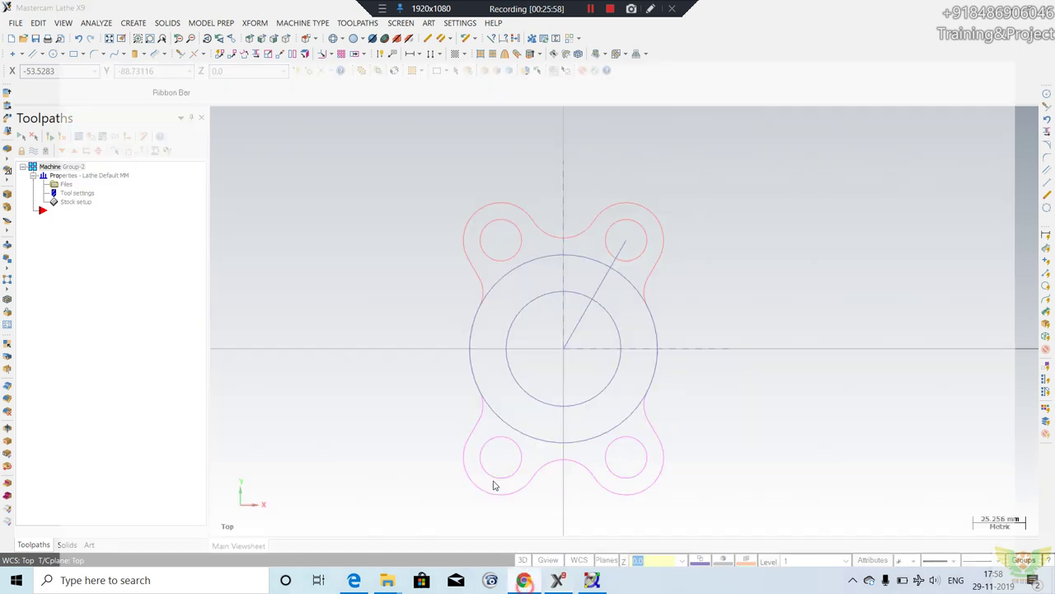
Check the rib layout in the PDF, then delete the 60° diagonal line from the centre.
{"action": "left_click", "coordinate": [524, 580]}
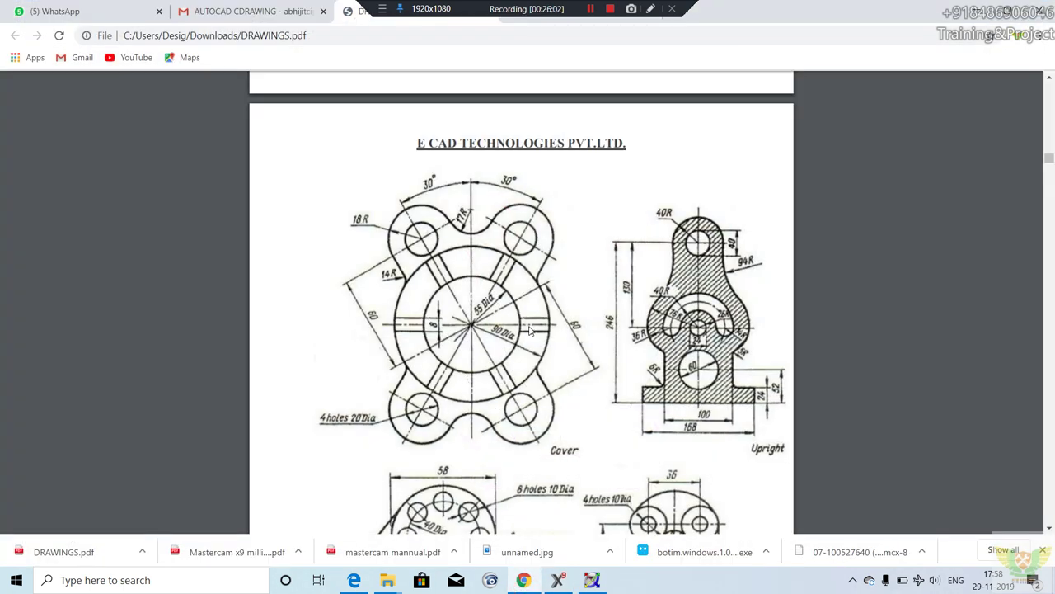
{"action": "key", "text": "alt+Tab"}
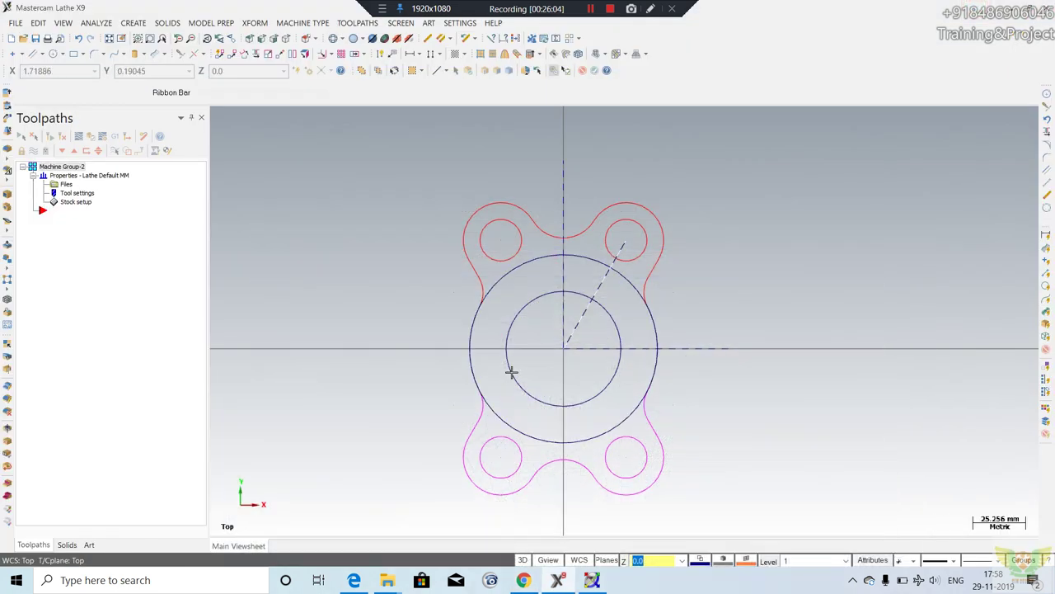
{"action": "left_click", "coordinate": [603, 281]}
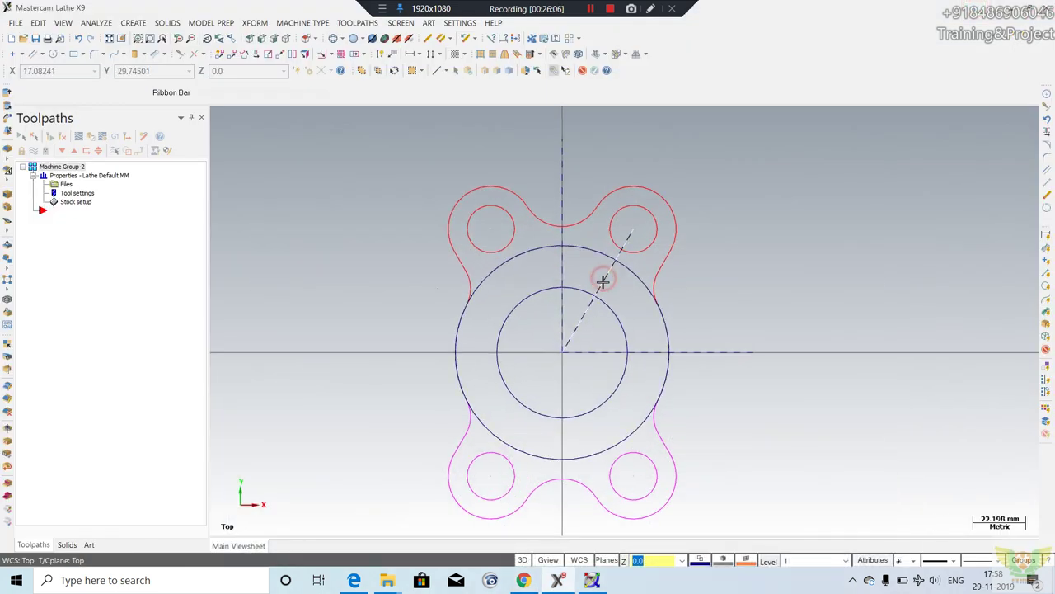
{"action": "key", "text": "Escape"}
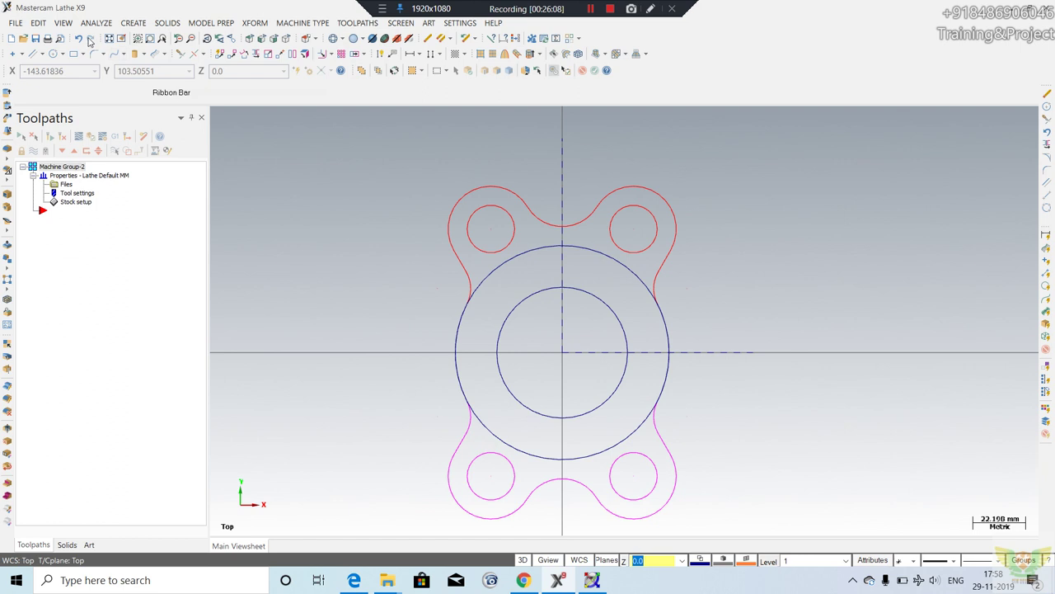
{"action": "left_click", "coordinate": [39, 55]}
Draw a horizontal line from the inner circle's right edge to the 90 mm circle.
{"action": "left_click", "coordinate": [42, 65]}
{"action": "scroll", "coordinate": [646, 355], "scroll_direction": "up", "scroll_amount": 1}
{"action": "scroll", "coordinate": [647, 354], "scroll_direction": "up", "scroll_amount": 1}
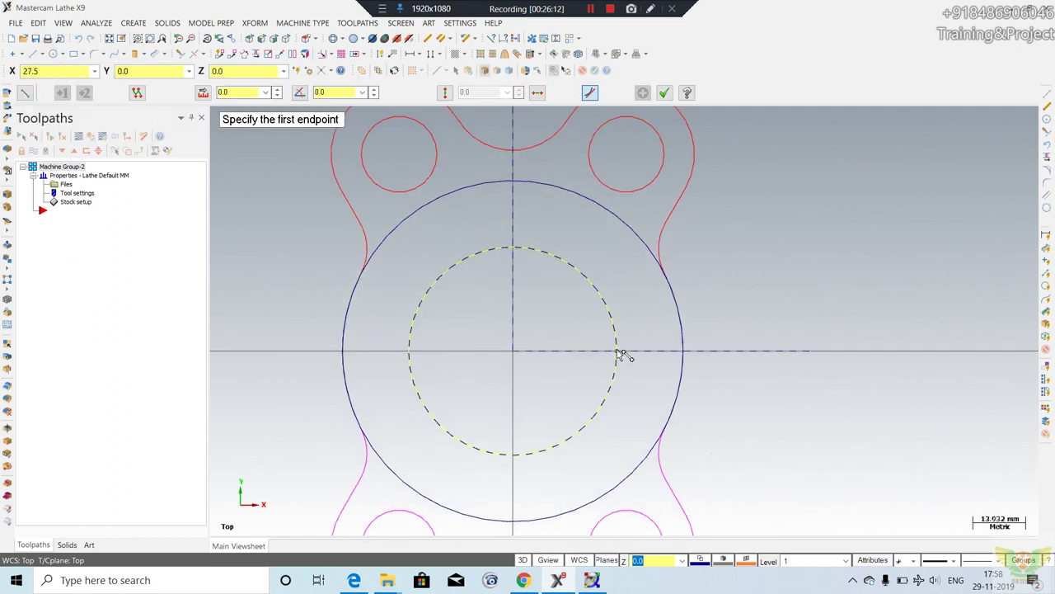
{"action": "key", "text": "alt+Tab"}
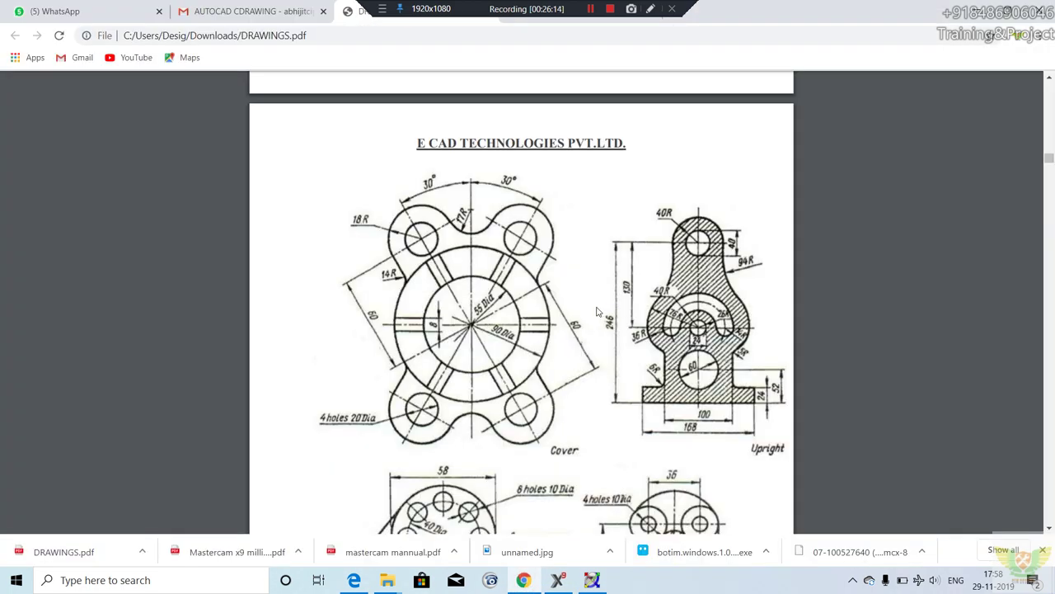
{"action": "key", "text": "alt+Tab"}
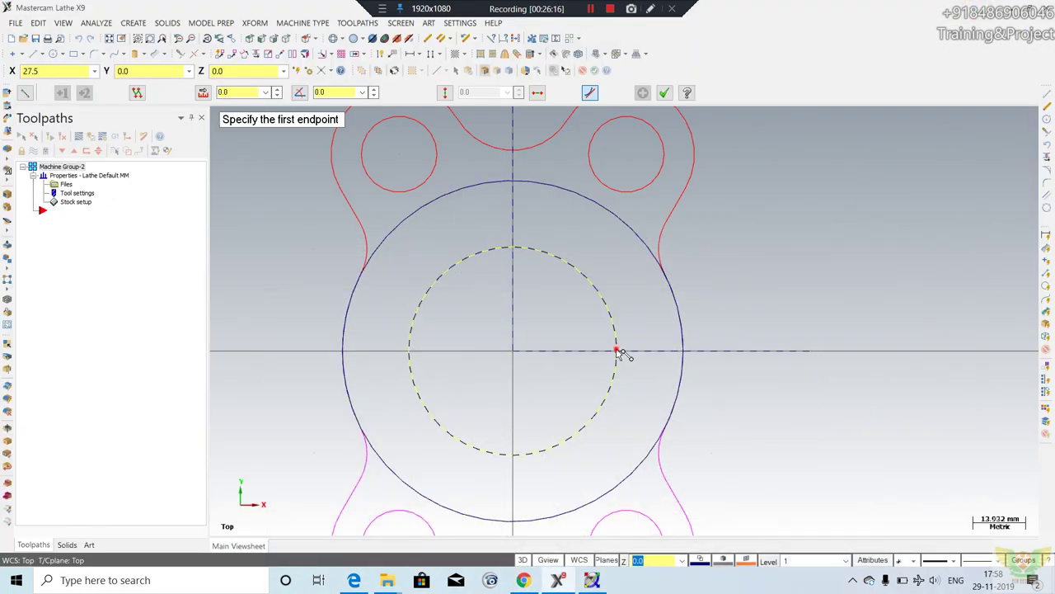
{"action": "left_click", "coordinate": [618, 353]}
{"action": "left_click", "coordinate": [683, 352]}
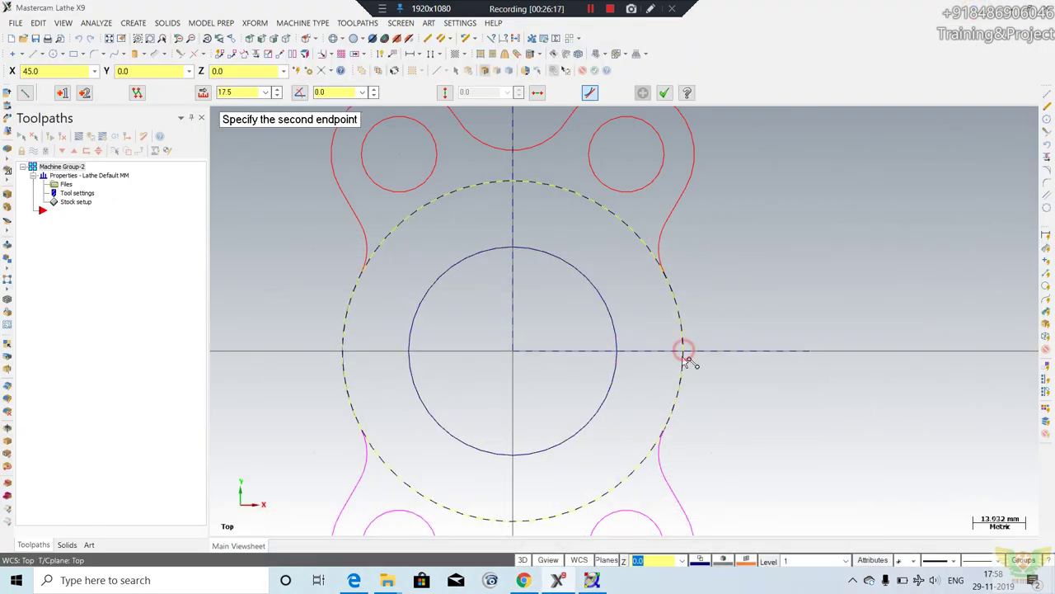
{"action": "key", "text": "Escape"}
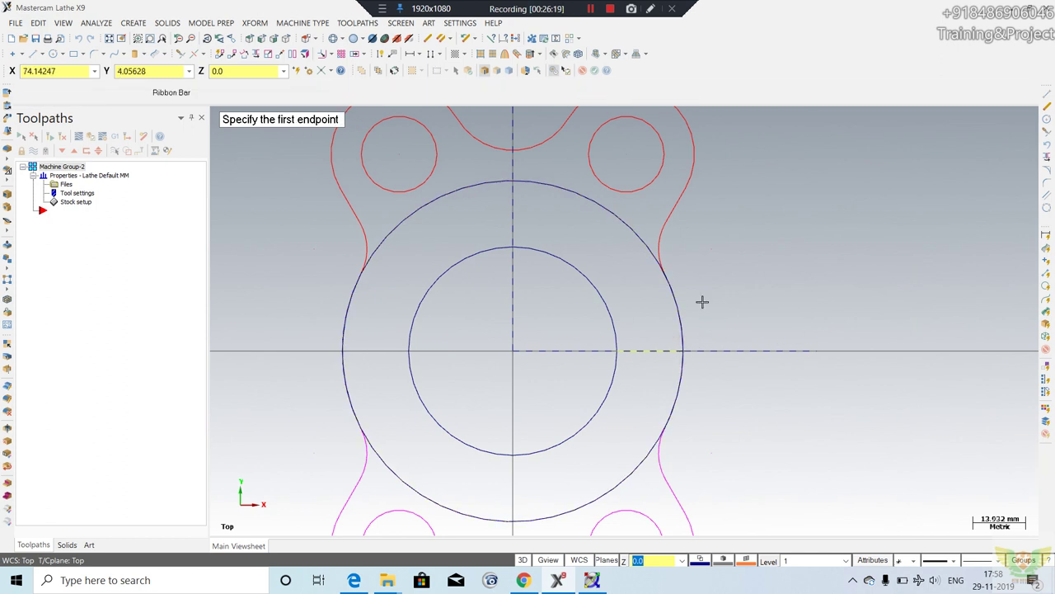
{"action": "left_click", "coordinate": [643, 351]}
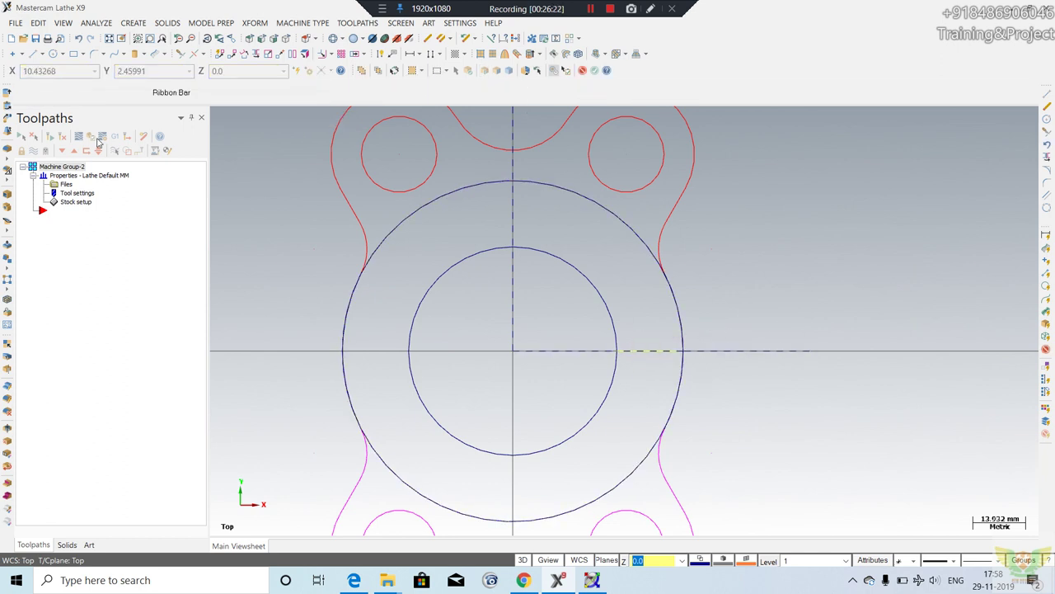
Begin a parallel line from the short horizontal segment, then cancel it.
{"action": "left_click", "coordinate": [42, 53]}
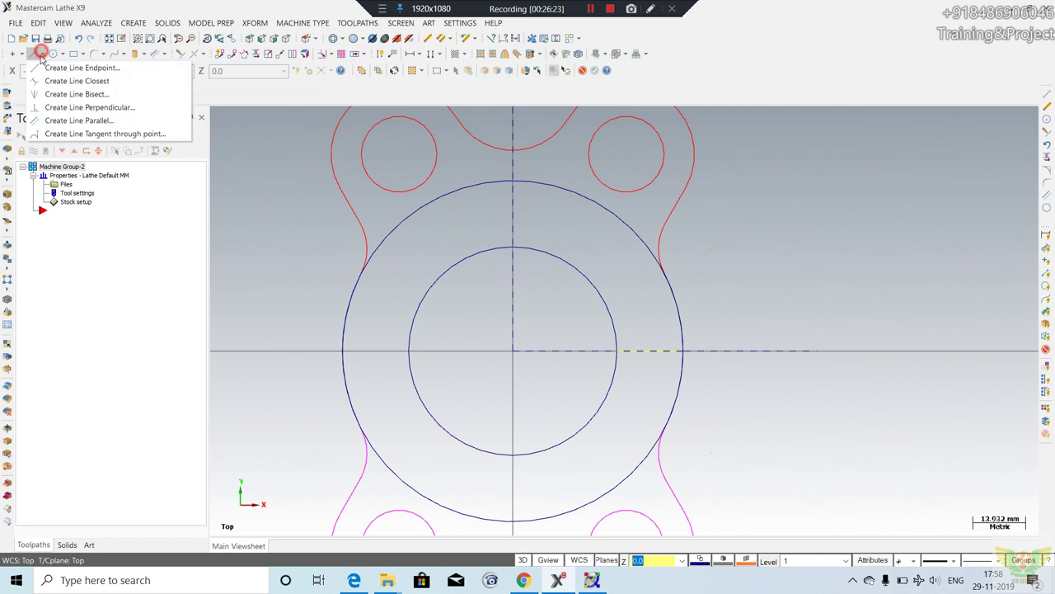
{"action": "left_click", "coordinate": [51, 120]}
{"action": "left_click", "coordinate": [292, 93]}
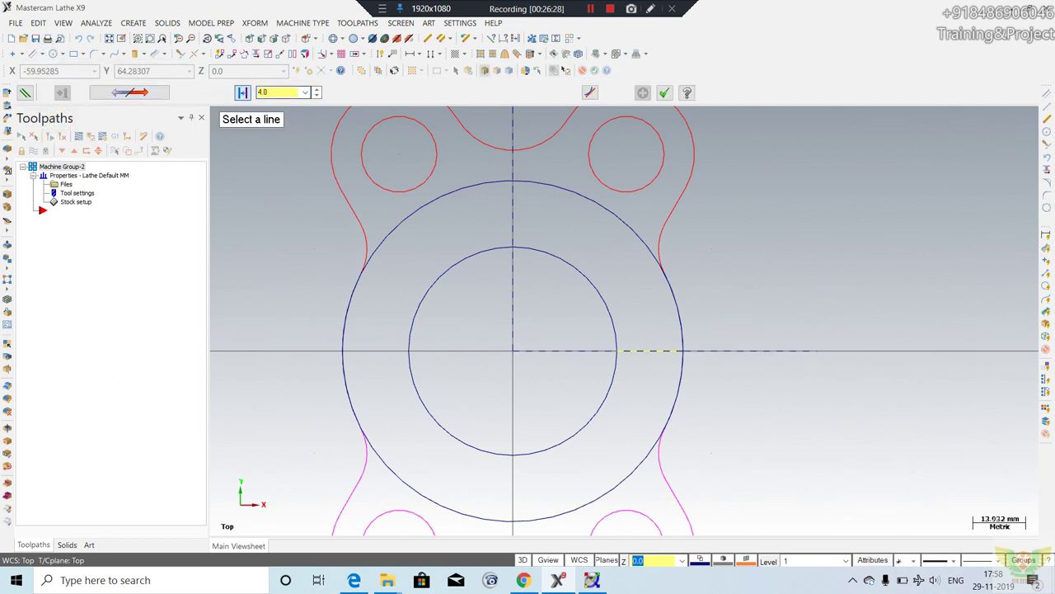
{"action": "left_click", "coordinate": [651, 346]}
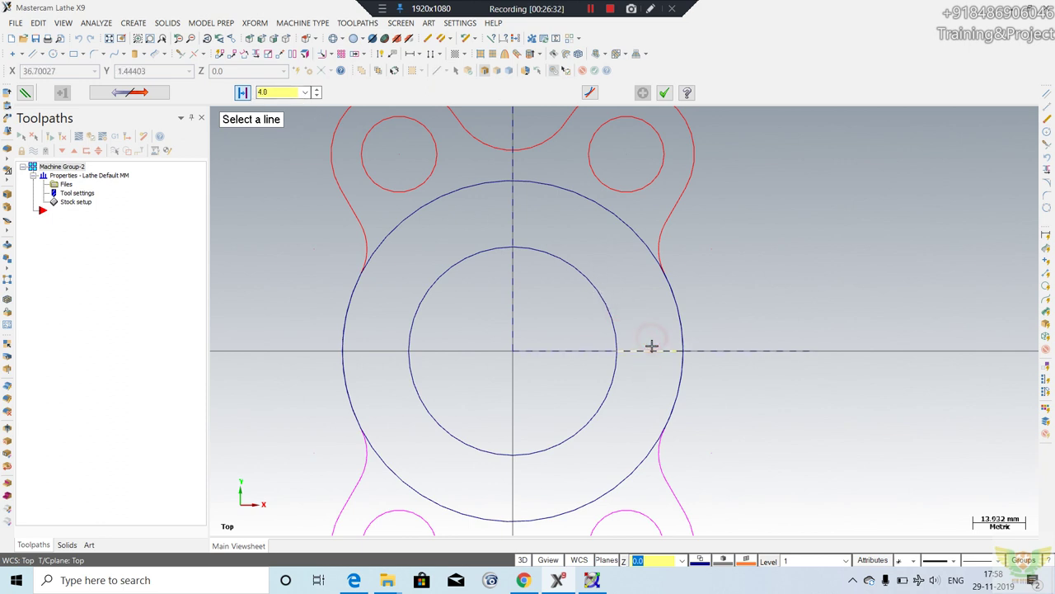
{"action": "scroll", "coordinate": [640, 332], "scroll_direction": "up", "scroll_amount": 2}
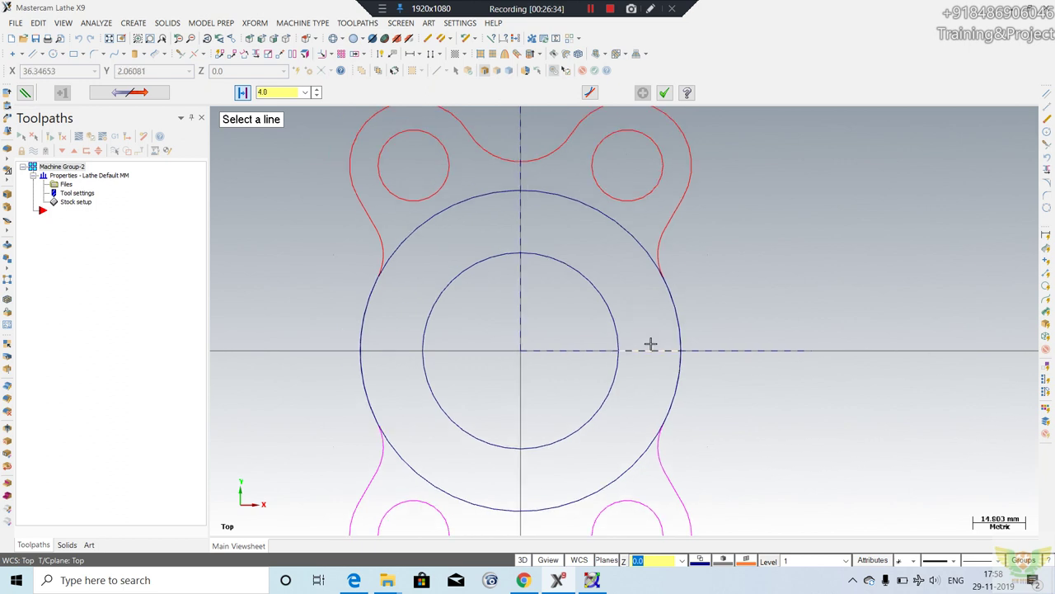
{"action": "key", "text": "Escape"}
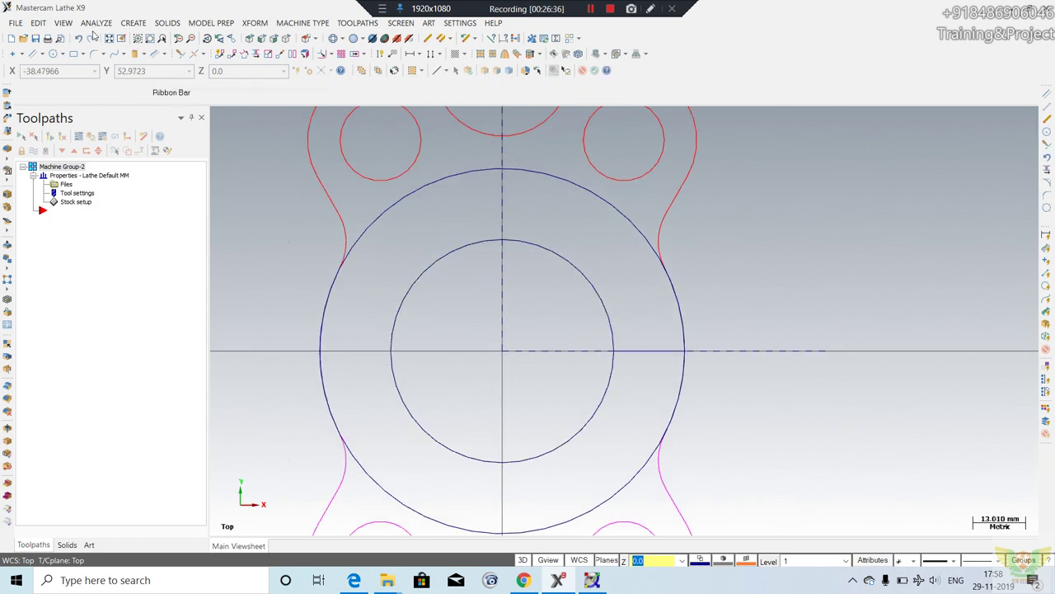
Offset the horizontal segment 4 mm to both sides, creating two parallel rib lines.
{"action": "key", "text": "Return"}
{"action": "left_click", "coordinate": [648, 352]}
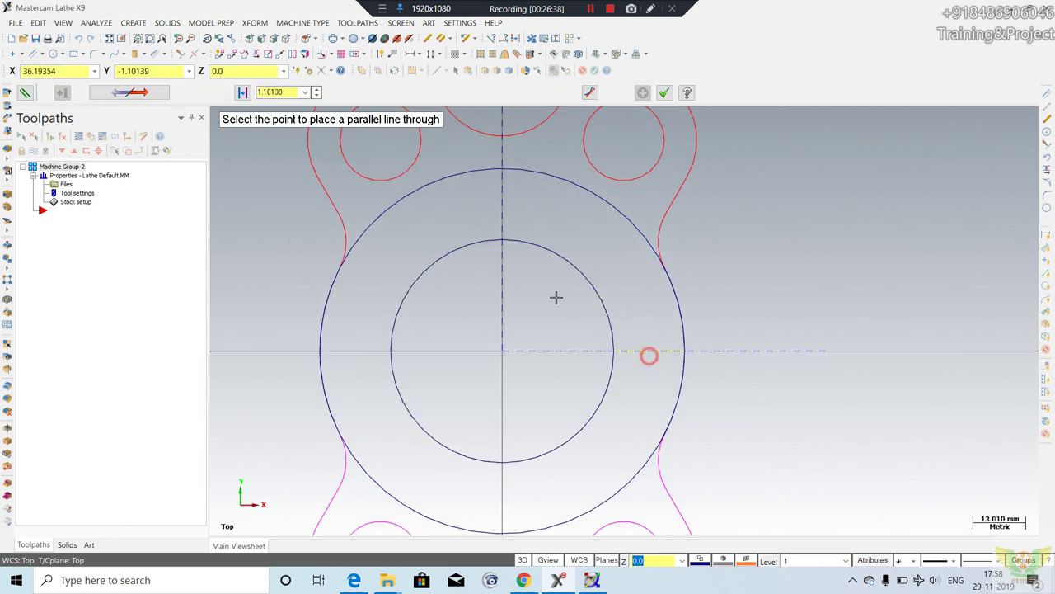
{"action": "left_click", "coordinate": [275, 93]}
{"action": "type", "text": "4"}
{"action": "key", "text": "Return"}
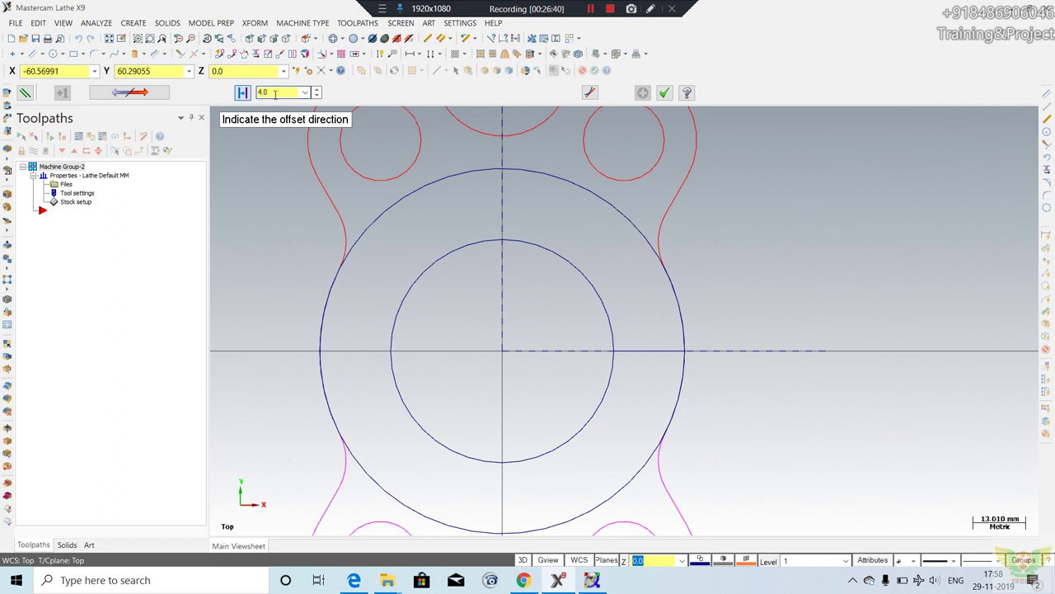
{"action": "left_click", "coordinate": [641, 325]}
{"action": "left_click", "coordinate": [128, 93]}
{"action": "left_click", "coordinate": [129, 93]}
{"action": "left_click", "coordinate": [664, 92]}
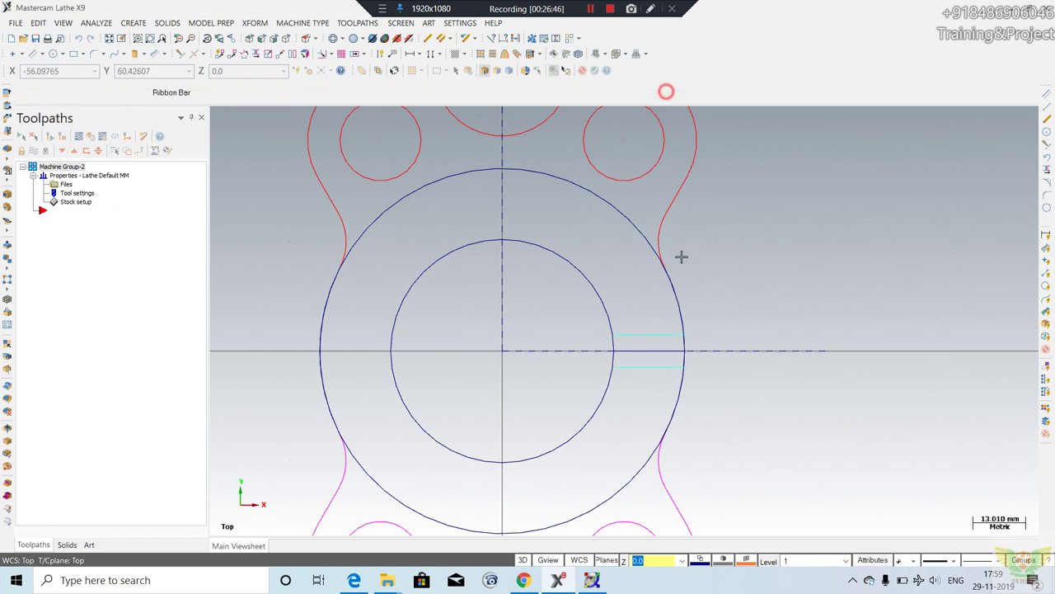
{"action": "scroll", "coordinate": [643, 338], "scroll_direction": "down", "scroll_amount": 1}
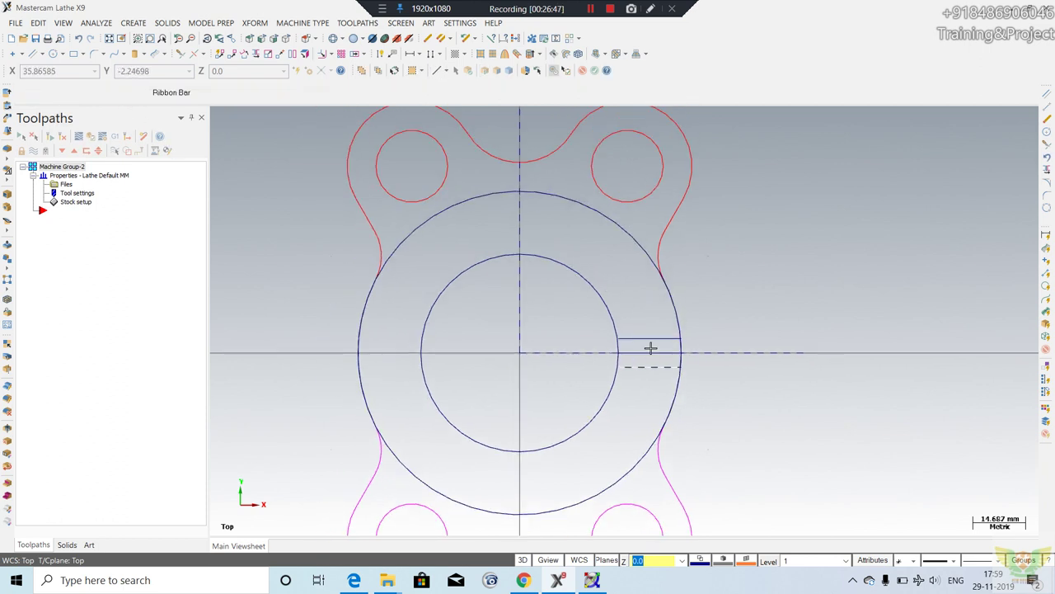
Start rotating geometry with the upper rib line selected.
{"action": "left_click", "coordinate": [254, 22]}
{"action": "left_click", "coordinate": [278, 75]}
{"action": "scroll", "coordinate": [681, 346], "scroll_direction": "up", "scroll_amount": 2}
{"action": "left_click", "coordinate": [660, 335]}
Select both rib lines for rotation about the origin.
{"action": "left_click", "coordinate": [635, 377]}
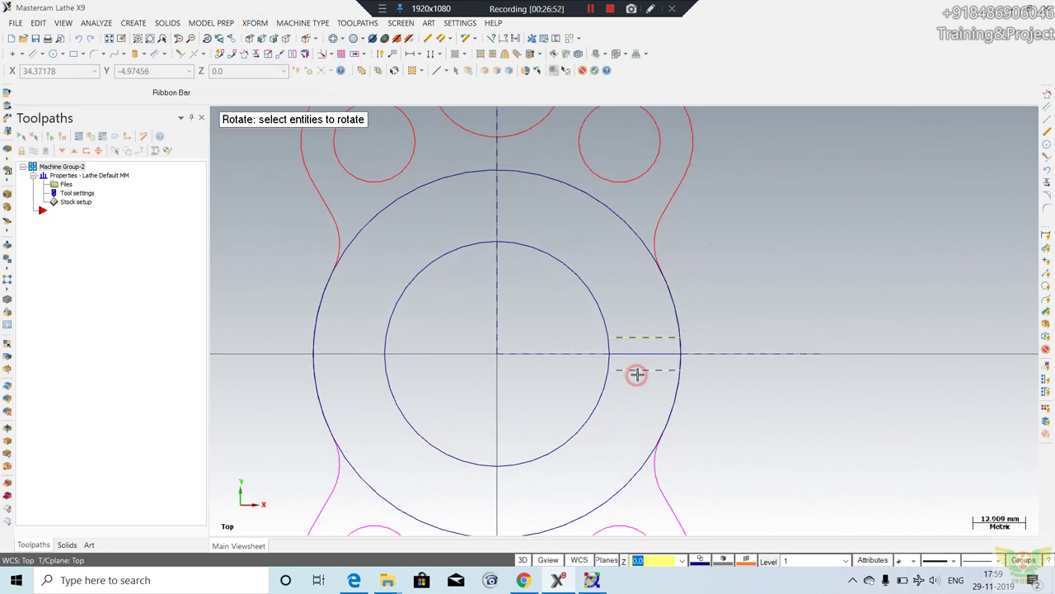
{"action": "key", "text": "Return"}
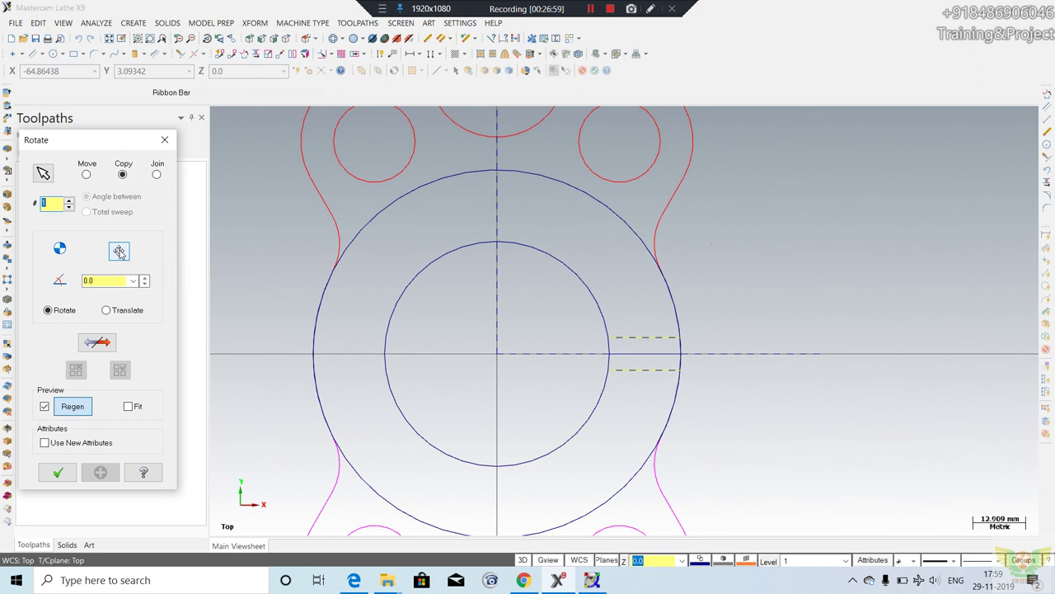
{"action": "left_click", "coordinate": [119, 251]}
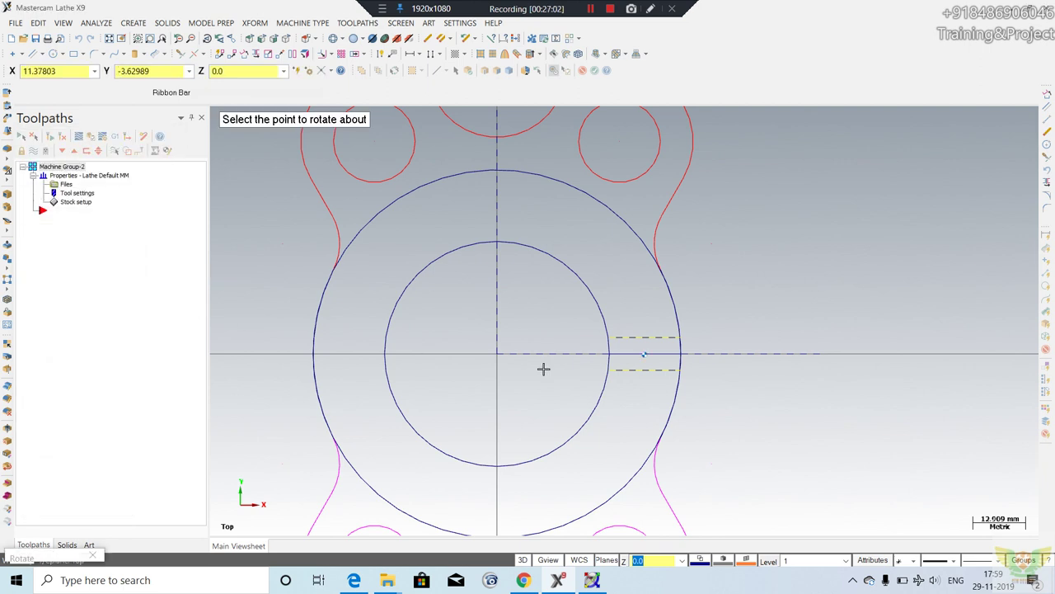
{"action": "left_click", "coordinate": [499, 357]}
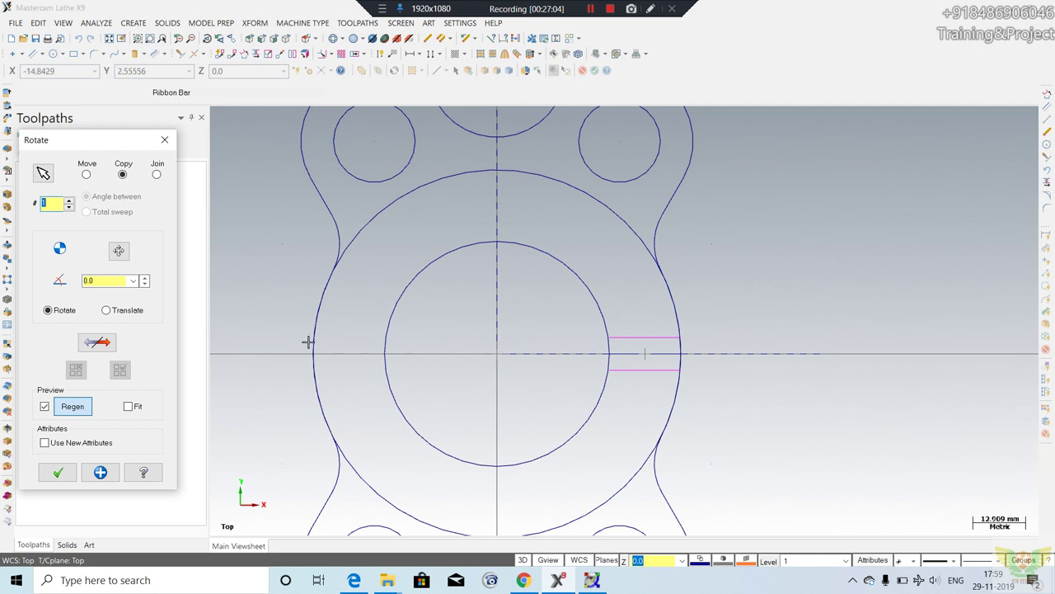
Set the rotation angle to 60° after checking the reference drawing.
{"action": "left_click", "coordinate": [109, 282]}
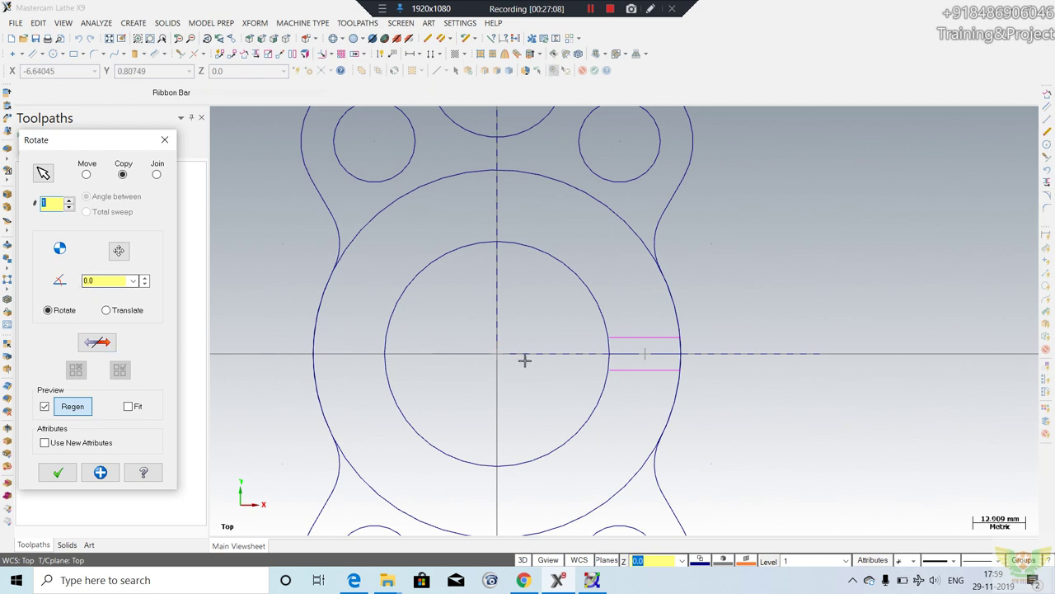
{"action": "scroll", "coordinate": [515, 356], "scroll_direction": "down", "scroll_amount": 2}
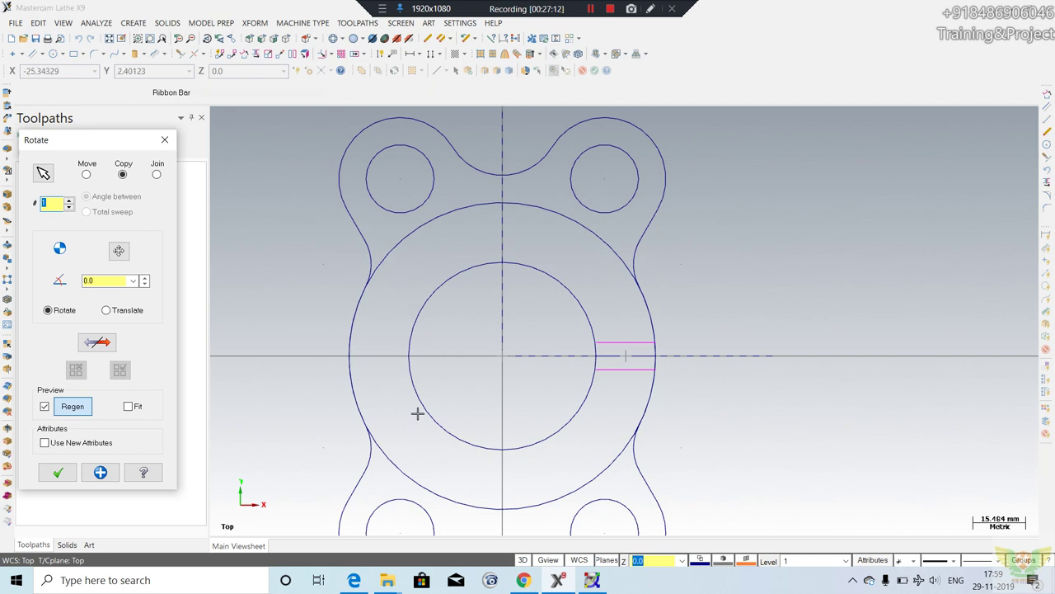
{"action": "left_click", "coordinate": [523, 580]}
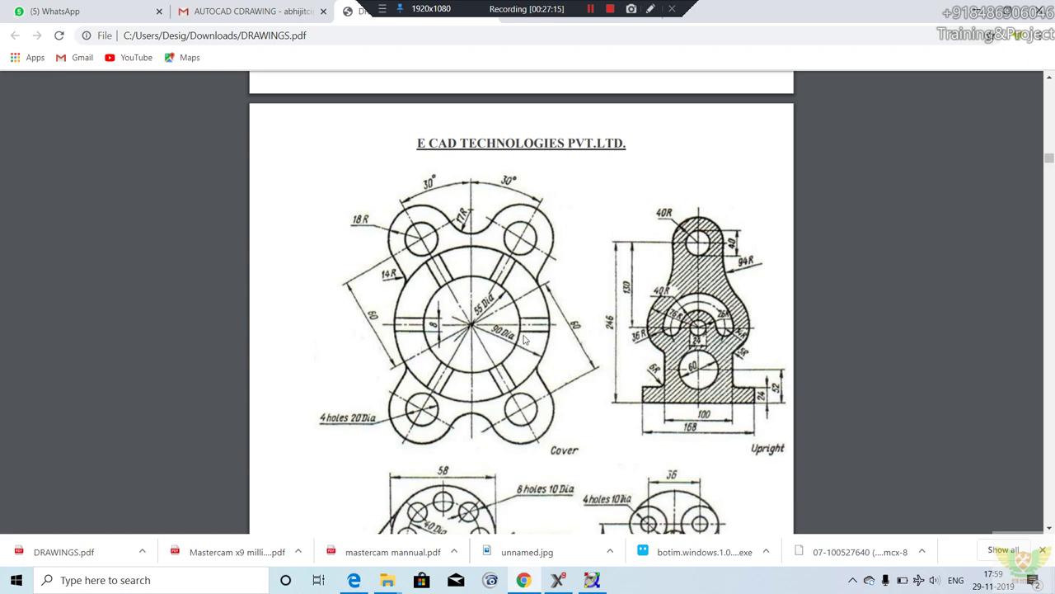
{"action": "key", "text": "alt+Tab"}
{"action": "double_click", "coordinate": [115, 280]}
{"action": "type", "text": "60"}
{"action": "key", "text": "Return"}
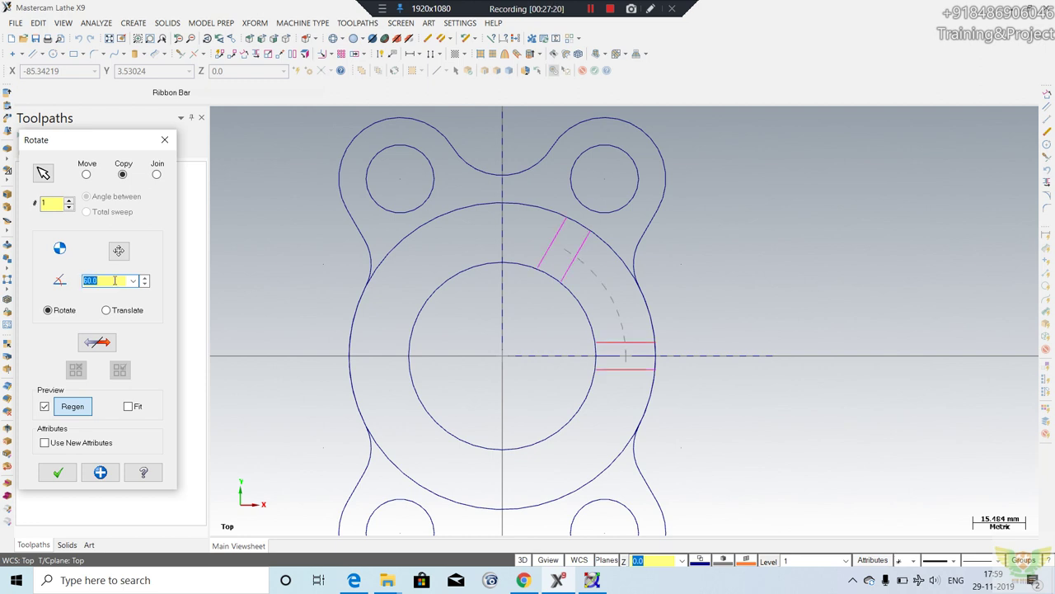
Increase the number of rotated copies and accept the rib rotation.
{"action": "left_click", "coordinate": [69, 200]}
{"action": "left_click", "coordinate": [69, 201]}
{"action": "left_click", "coordinate": [69, 201]}
{"action": "left_click", "coordinate": [70, 200]}
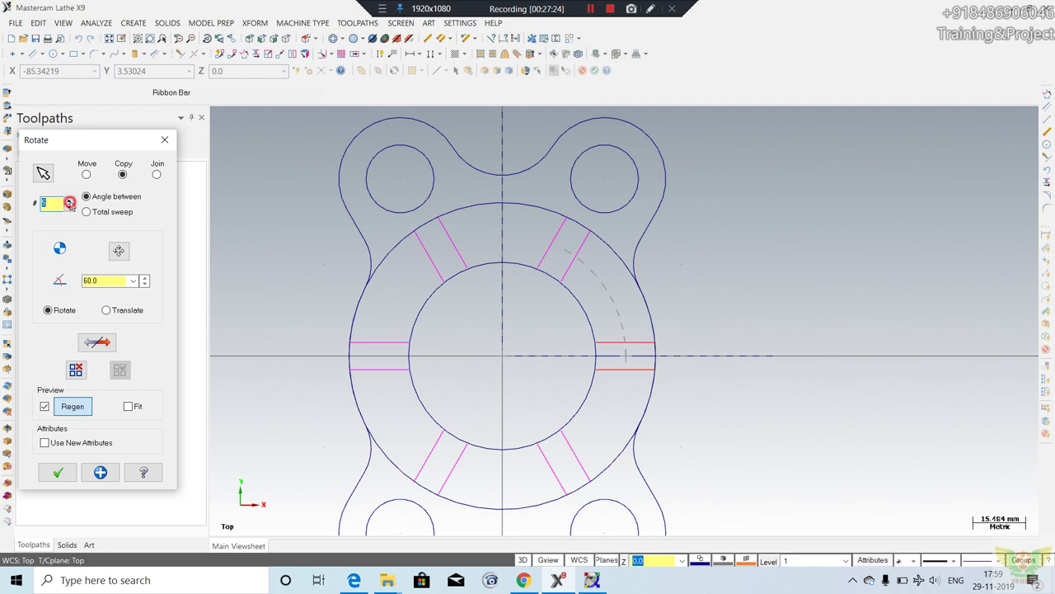
{"action": "left_click", "coordinate": [58, 472]}
Zoom in and out to inspect the six rib pairs around the ring.
{"action": "scroll", "coordinate": [581, 272], "scroll_direction": "down", "scroll_amount": 2}
{"action": "scroll", "coordinate": [643, 289], "scroll_direction": "down", "scroll_amount": 1}
{"action": "scroll", "coordinate": [659, 248], "scroll_direction": "up", "scroll_amount": 1}
{"action": "scroll", "coordinate": [688, 250], "scroll_direction": "down", "scroll_amount": 1}
{"action": "scroll", "coordinate": [742, 264], "scroll_direction": "up", "scroll_amount": 1}
{"action": "scroll", "coordinate": [758, 239], "scroll_direction": "down", "scroll_amount": 1}
{"action": "scroll", "coordinate": [750, 165], "scroll_direction": "up", "scroll_amount": 1}
{"action": "scroll", "coordinate": [763, 190], "scroll_direction": "down", "scroll_amount": 1}
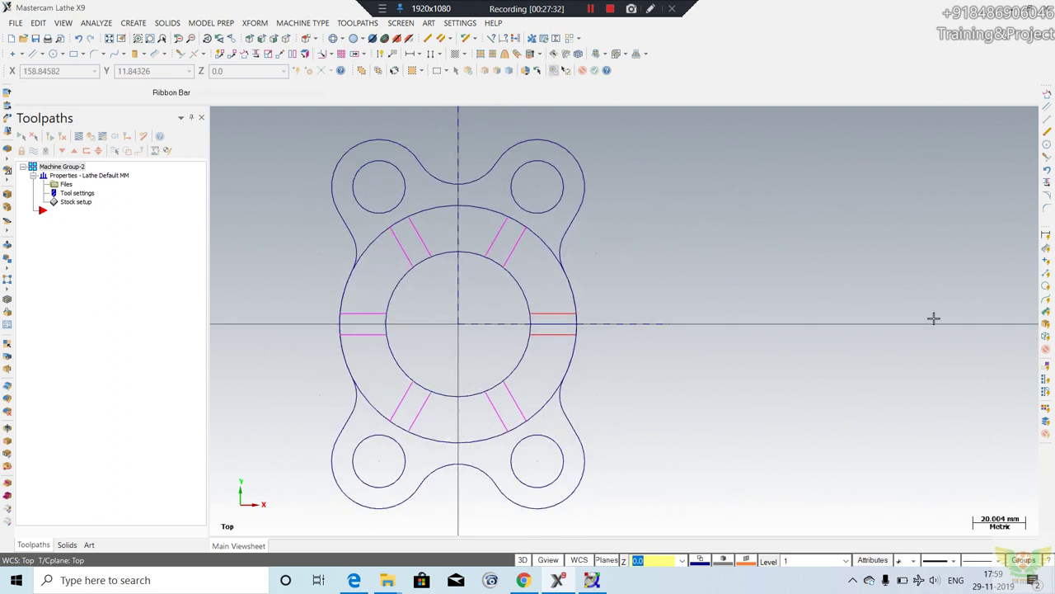
{"action": "scroll", "coordinate": [933, 318], "scroll_direction": "down", "scroll_amount": 1}
{"action": "scroll", "coordinate": [742, 248], "scroll_direction": "up", "scroll_amount": 1}
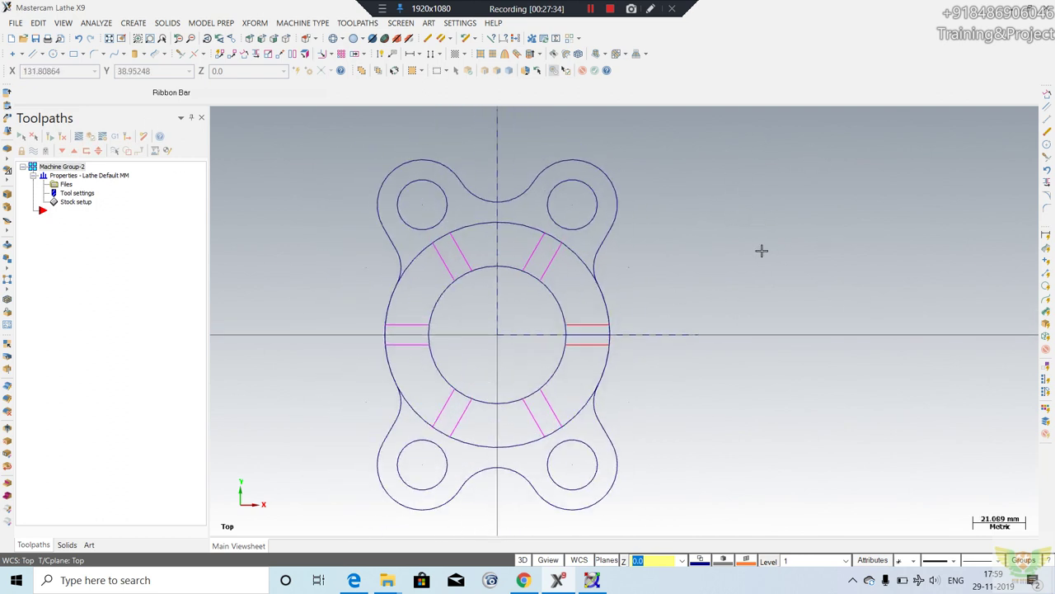
{"action": "scroll", "coordinate": [577, 330], "scroll_direction": "down", "scroll_amount": 1}
{"action": "scroll", "coordinate": [572, 320], "scroll_direction": "up", "scroll_amount": 1}
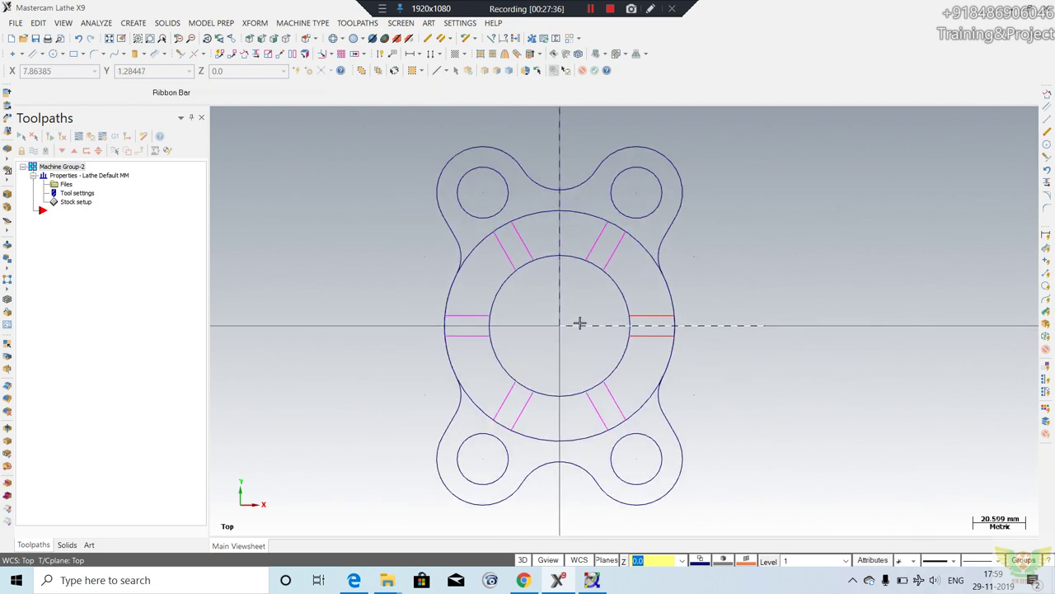
{"action": "left_click", "coordinate": [134, 23]}
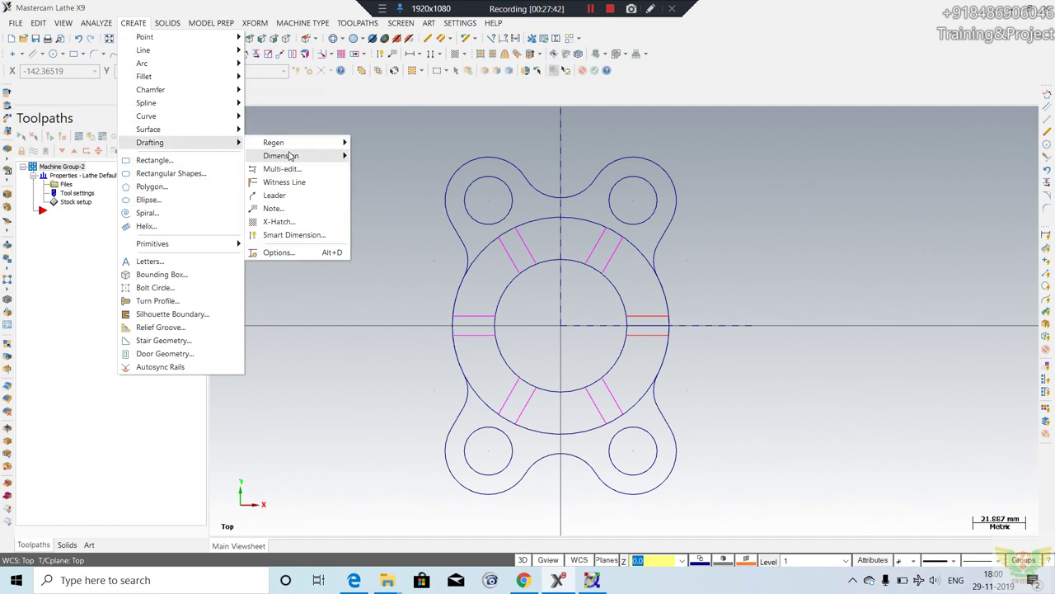
{"action": "mouse_move", "coordinate": [281, 156]}
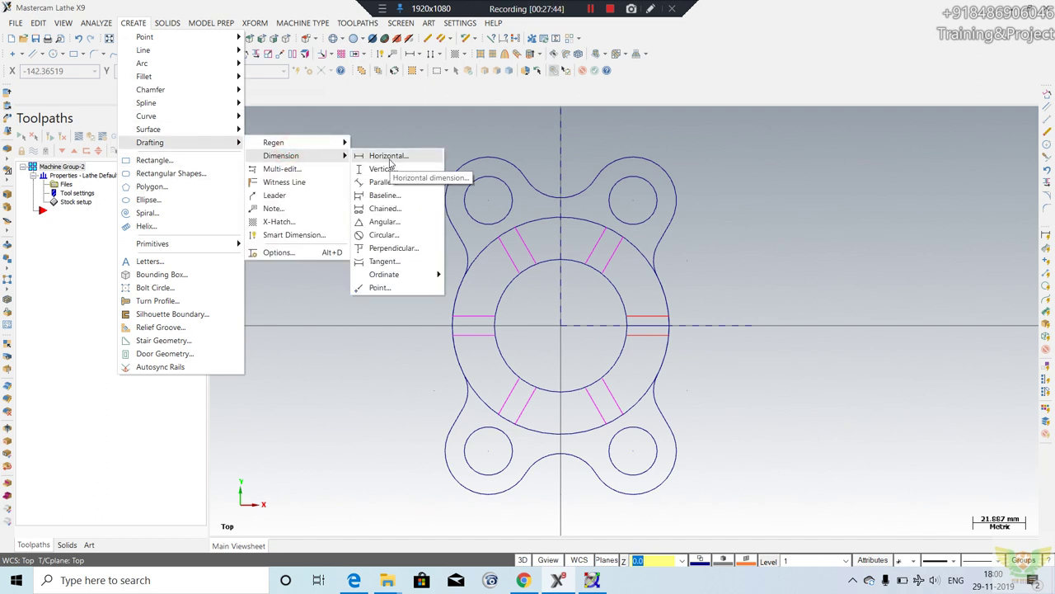
Add a 60.00 horizontal dimension across the upper hole centres.
{"action": "left_click", "coordinate": [390, 159]}
{"action": "left_click", "coordinate": [488, 199]}
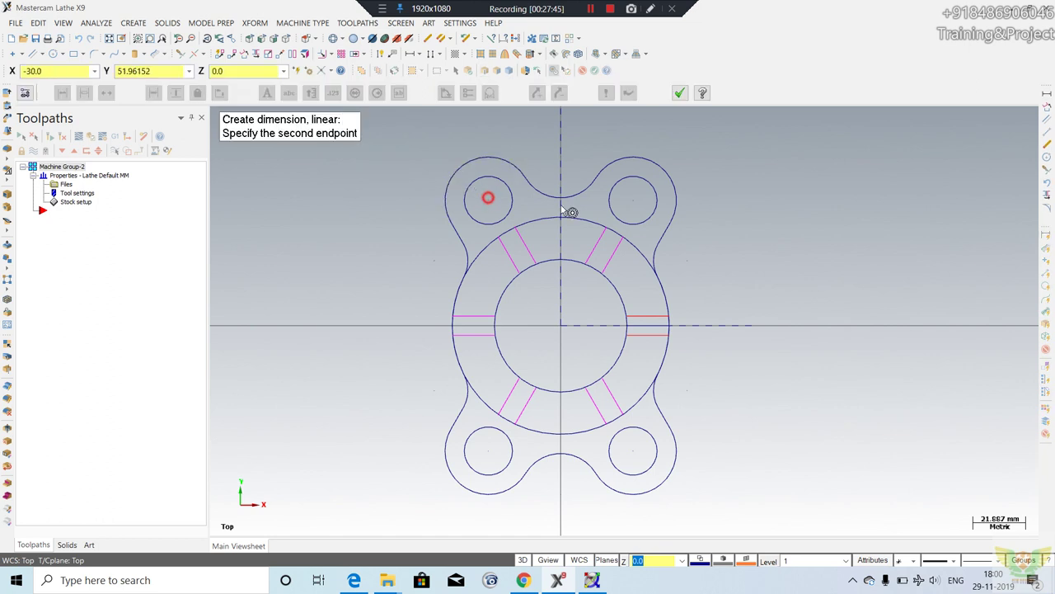
{"action": "left_click", "coordinate": [632, 198]}
{"action": "left_click", "coordinate": [561, 124]}
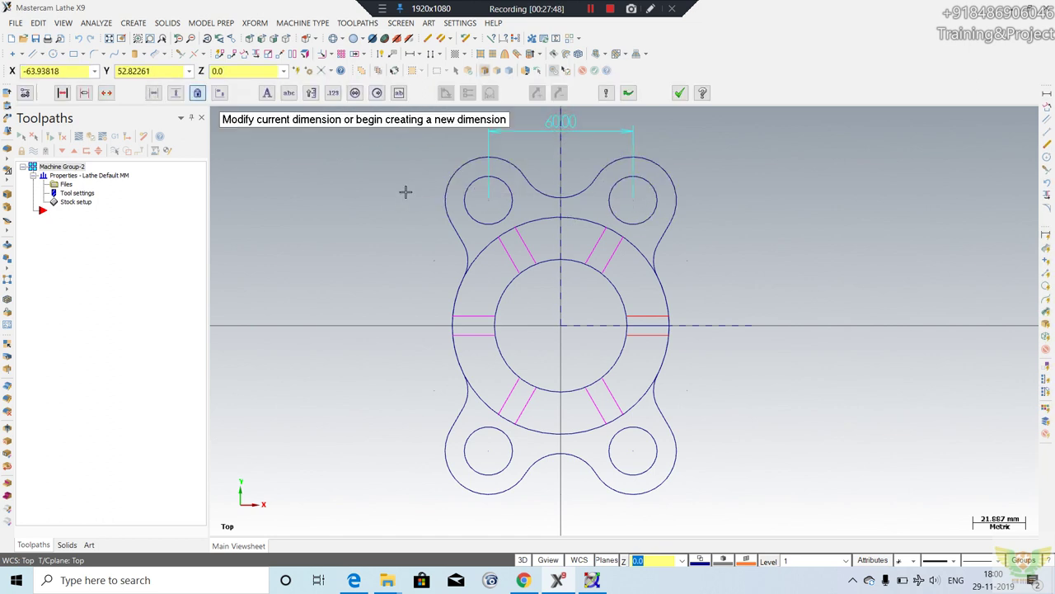
Add a 103.92 vertical dimension between the left hole centres.
{"action": "left_click", "coordinate": [133, 23]}
{"action": "mouse_move", "coordinate": [150, 142]}
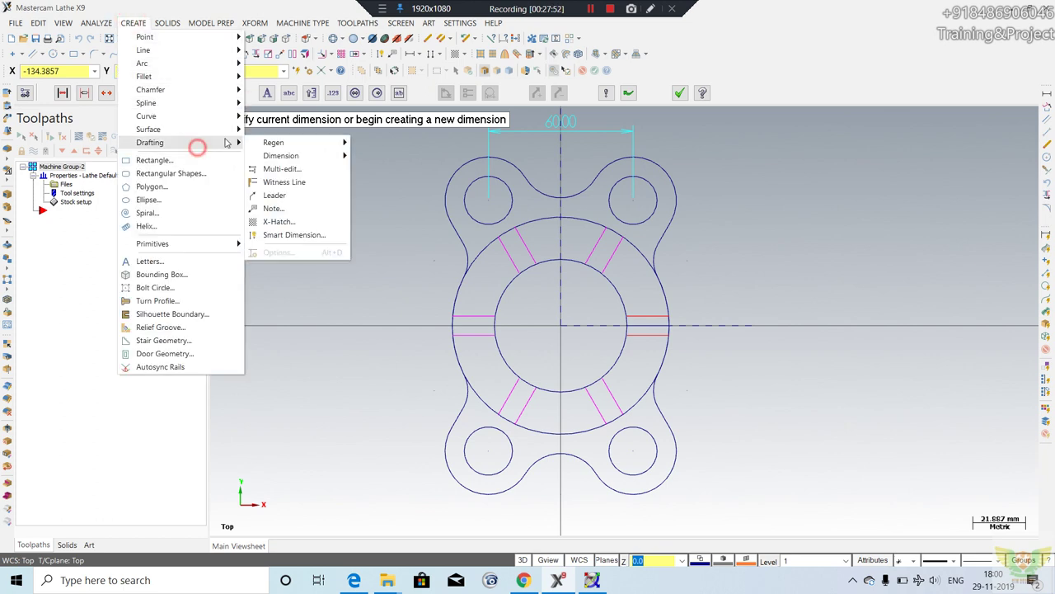
{"action": "left_click", "coordinate": [294, 155]}
{"action": "left_click", "coordinate": [379, 168]}
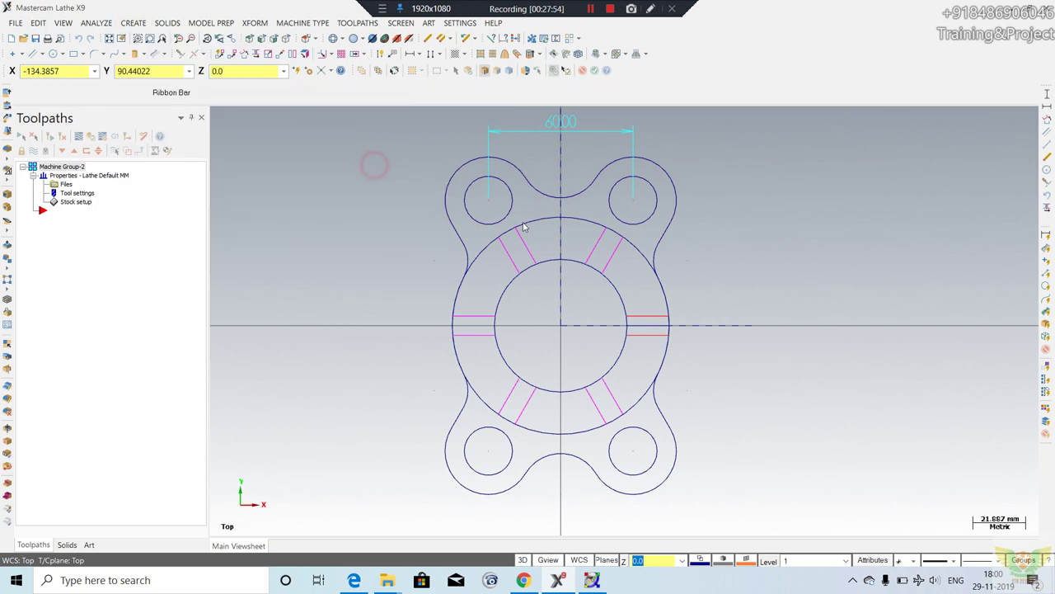
{"action": "left_click", "coordinate": [489, 198]}
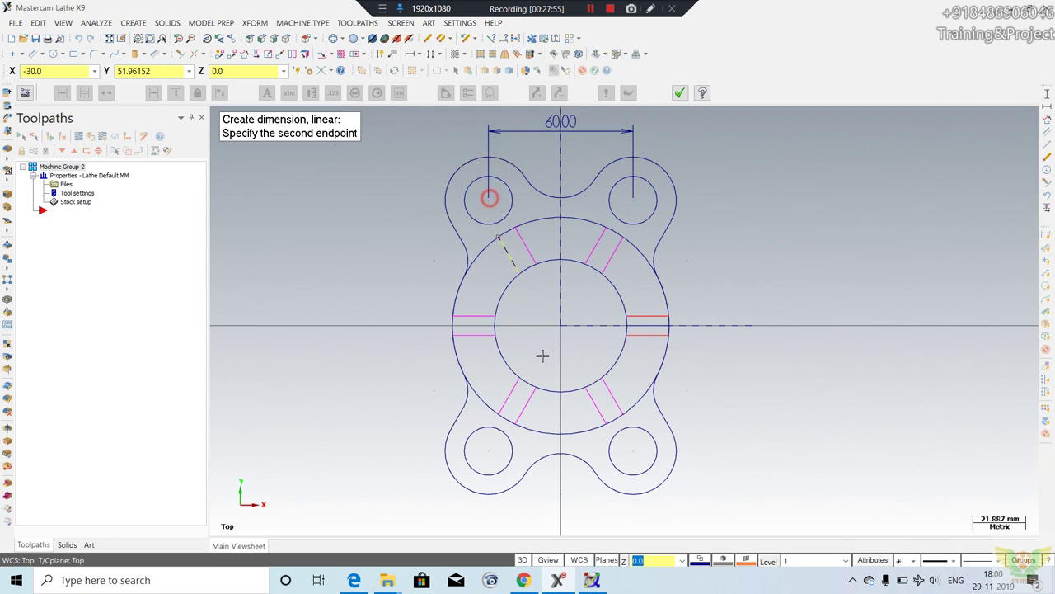
{"action": "left_click", "coordinate": [489, 451]}
{"action": "left_click", "coordinate": [350, 326]}
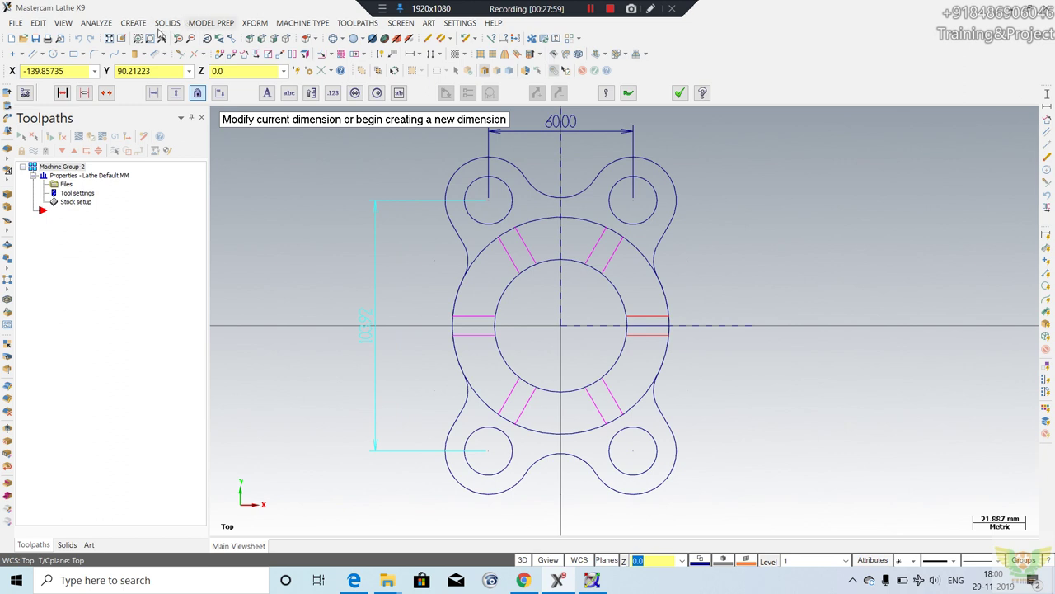
{"action": "left_click", "coordinate": [133, 22]}
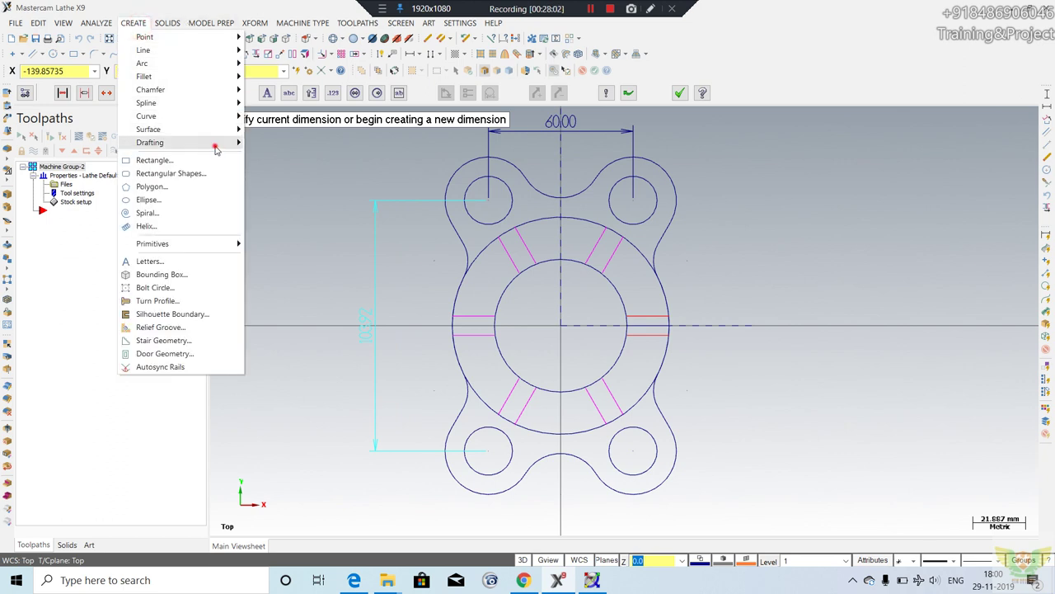
{"action": "mouse_move", "coordinate": [150, 142]}
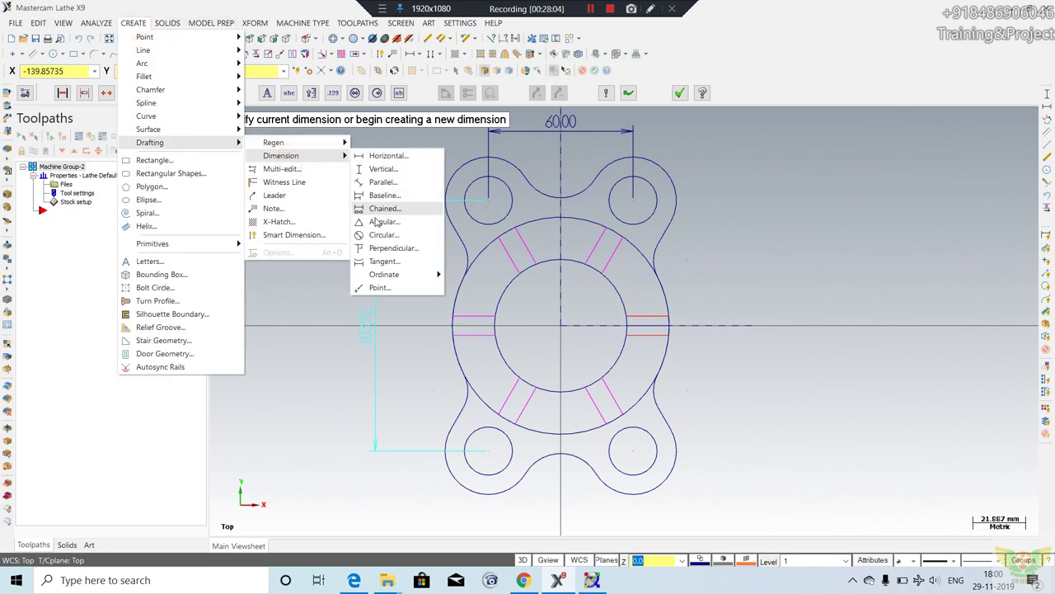
Place a Ø55.00 diameter dimension on the inner circle, then zoom to review.
{"action": "left_click", "coordinate": [382, 235]}
{"action": "left_click", "coordinate": [613, 288]}
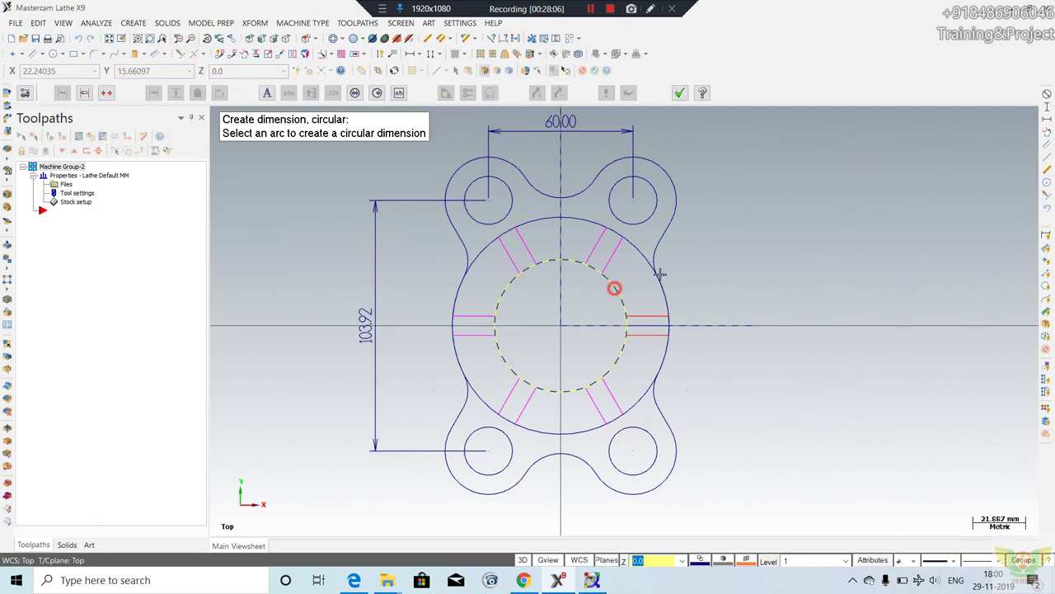
{"action": "left_click", "coordinate": [729, 239]}
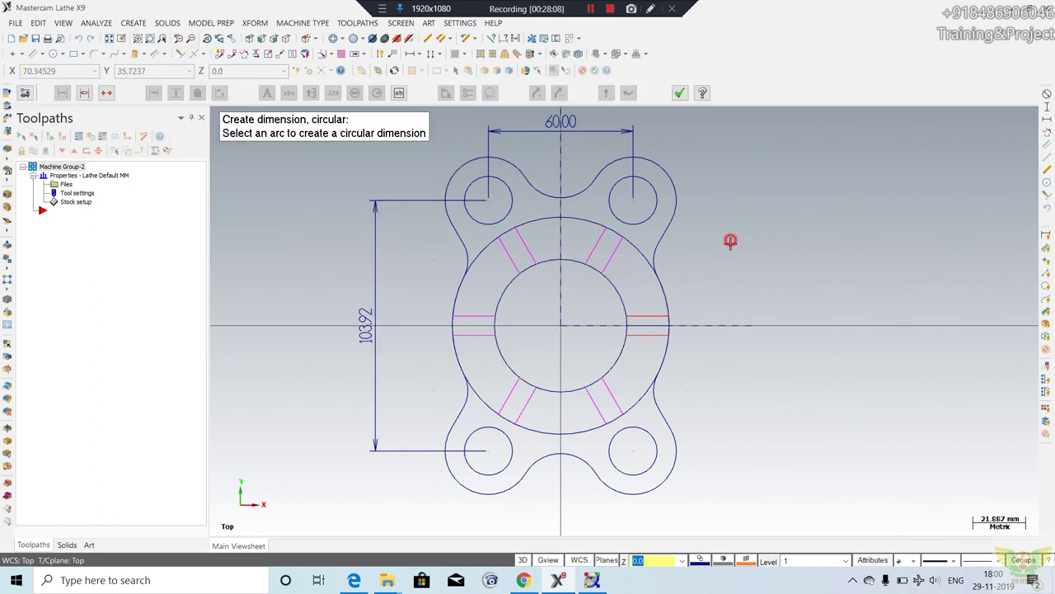
{"action": "left_click", "coordinate": [680, 94]}
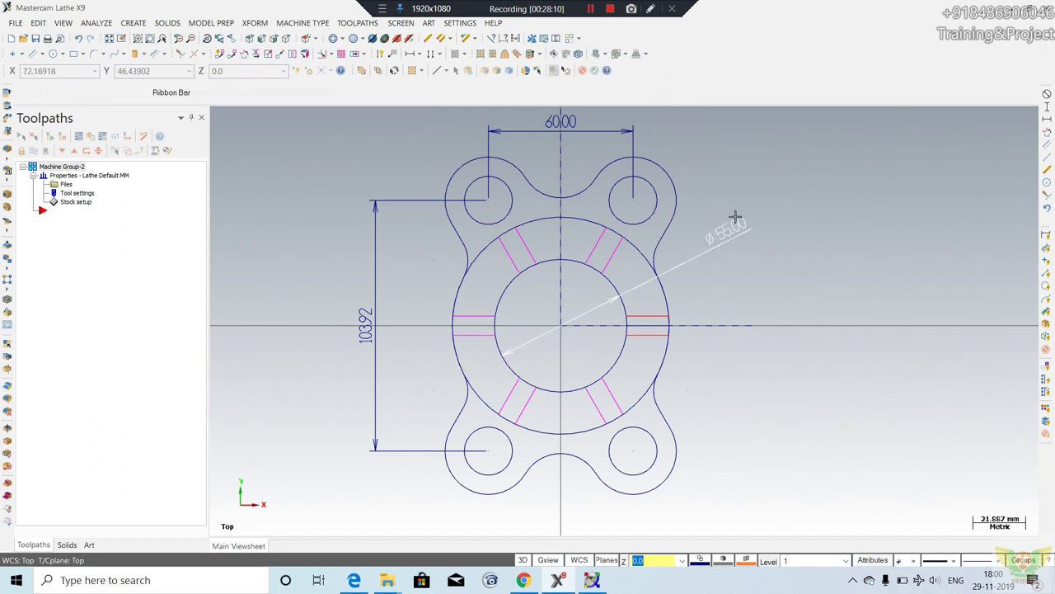
{"action": "scroll", "coordinate": [738, 216], "scroll_direction": "down", "scroll_amount": 2}
{"action": "scroll", "coordinate": [675, 235], "scroll_direction": "down", "scroll_amount": 1}
{"action": "scroll", "coordinate": [753, 212], "scroll_direction": "up", "scroll_amount": 1}
{"action": "scroll", "coordinate": [745, 201], "scroll_direction": "up", "scroll_amount": 1}
{"action": "scroll", "coordinate": [746, 202], "scroll_direction": "up", "scroll_amount": 1}
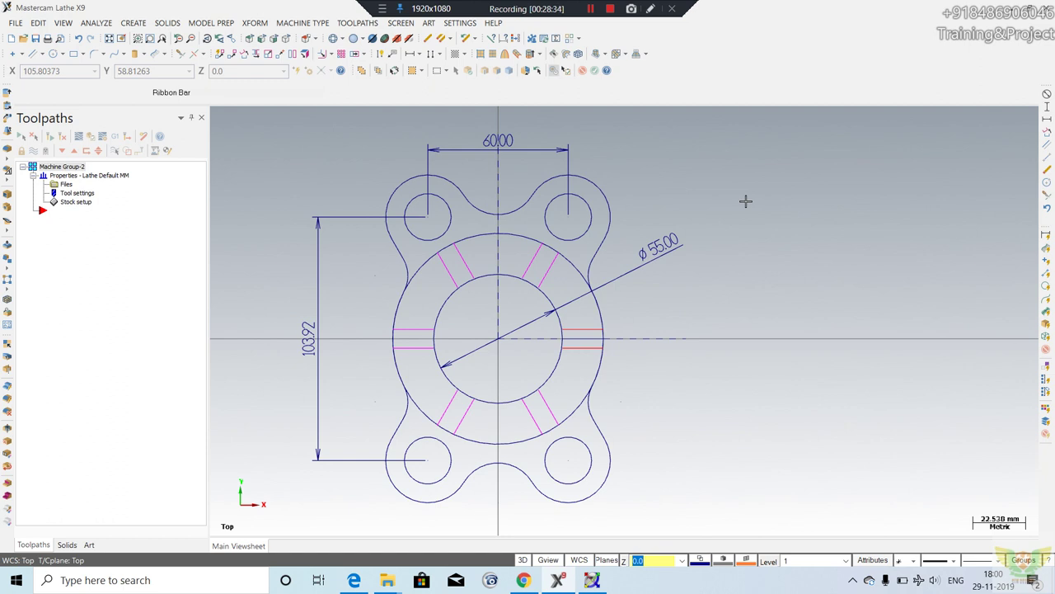
{"action": "scroll", "coordinate": [608, 318], "scroll_direction": "up", "scroll_amount": 1}
{"action": "scroll", "coordinate": [647, 280], "scroll_direction": "up", "scroll_amount": 2}
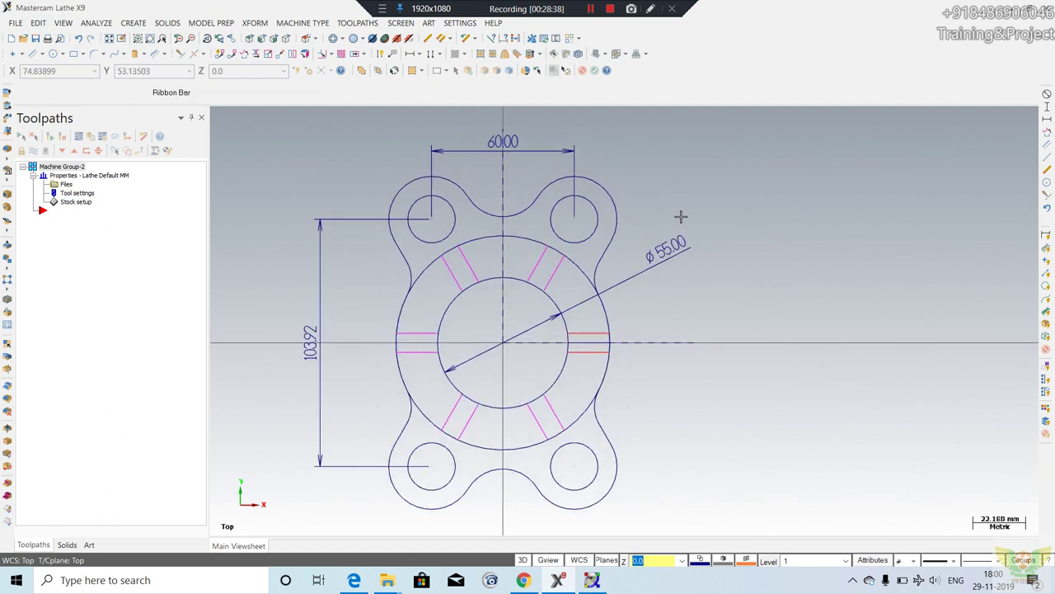